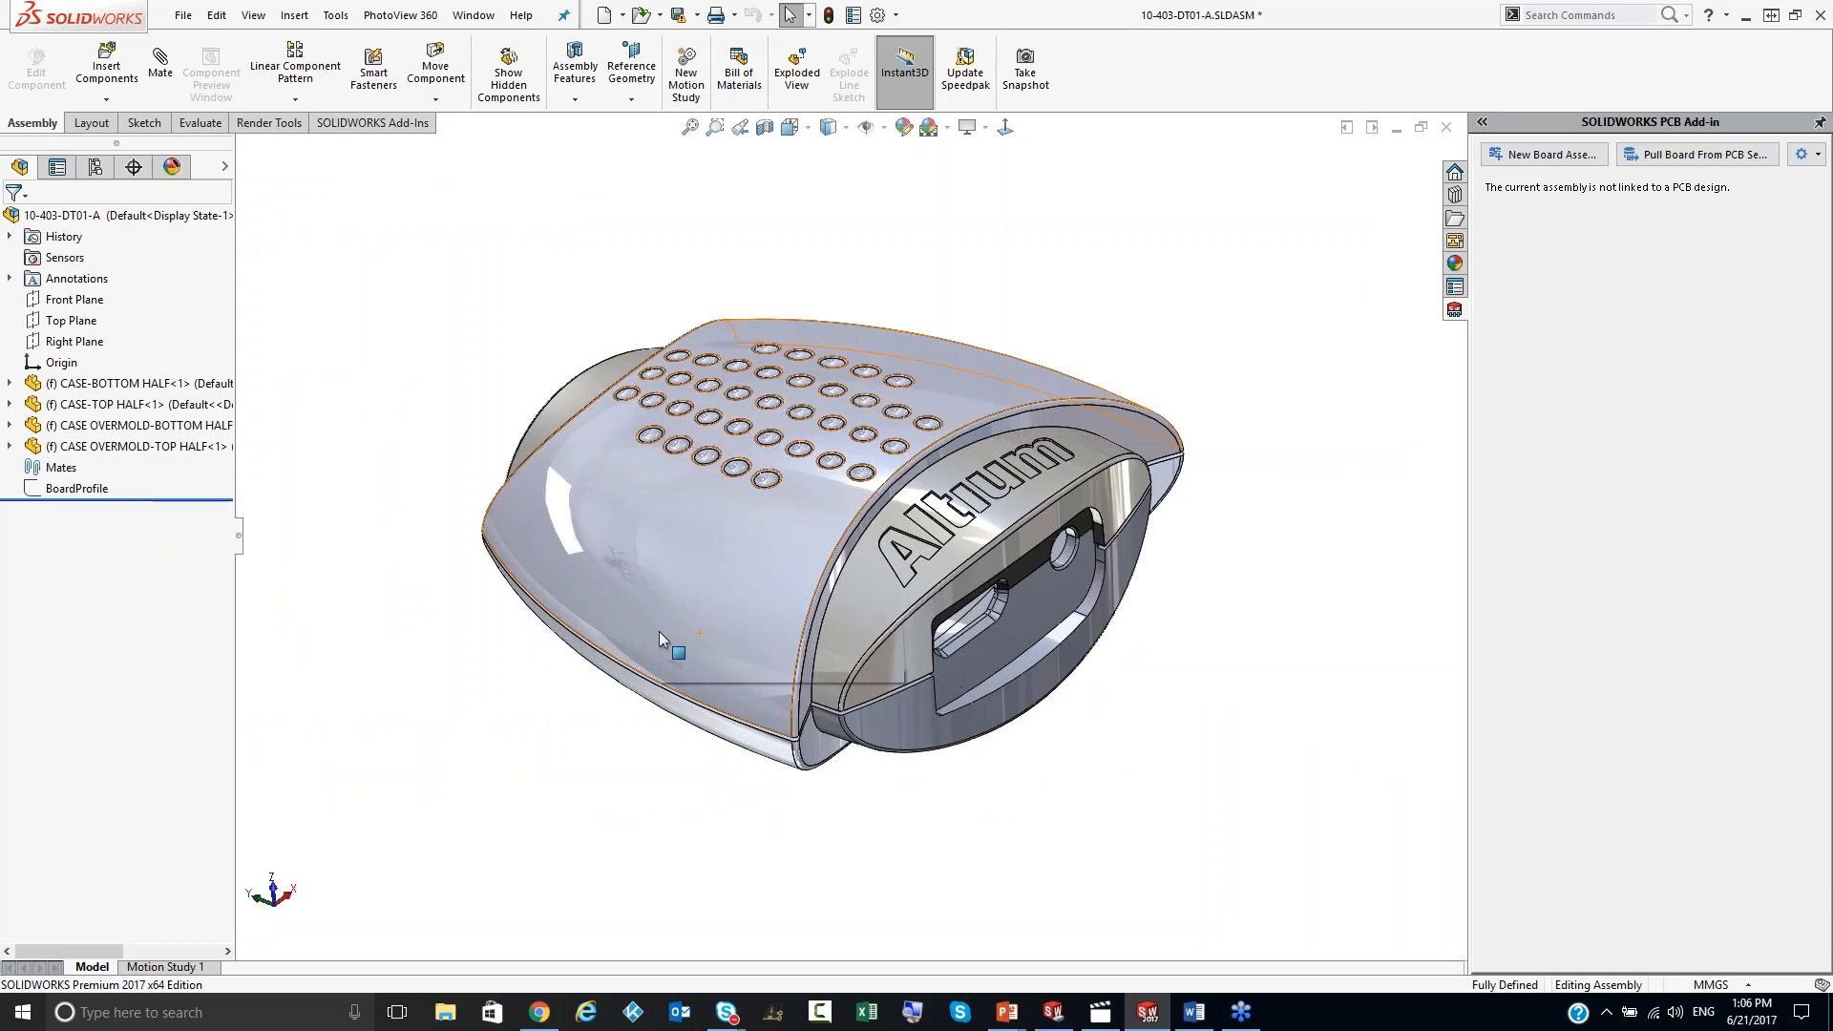
scroll(716, 534, "up", 2)
scroll(783, 537, "down", 1)
scroll(954, 470, "up", 2)
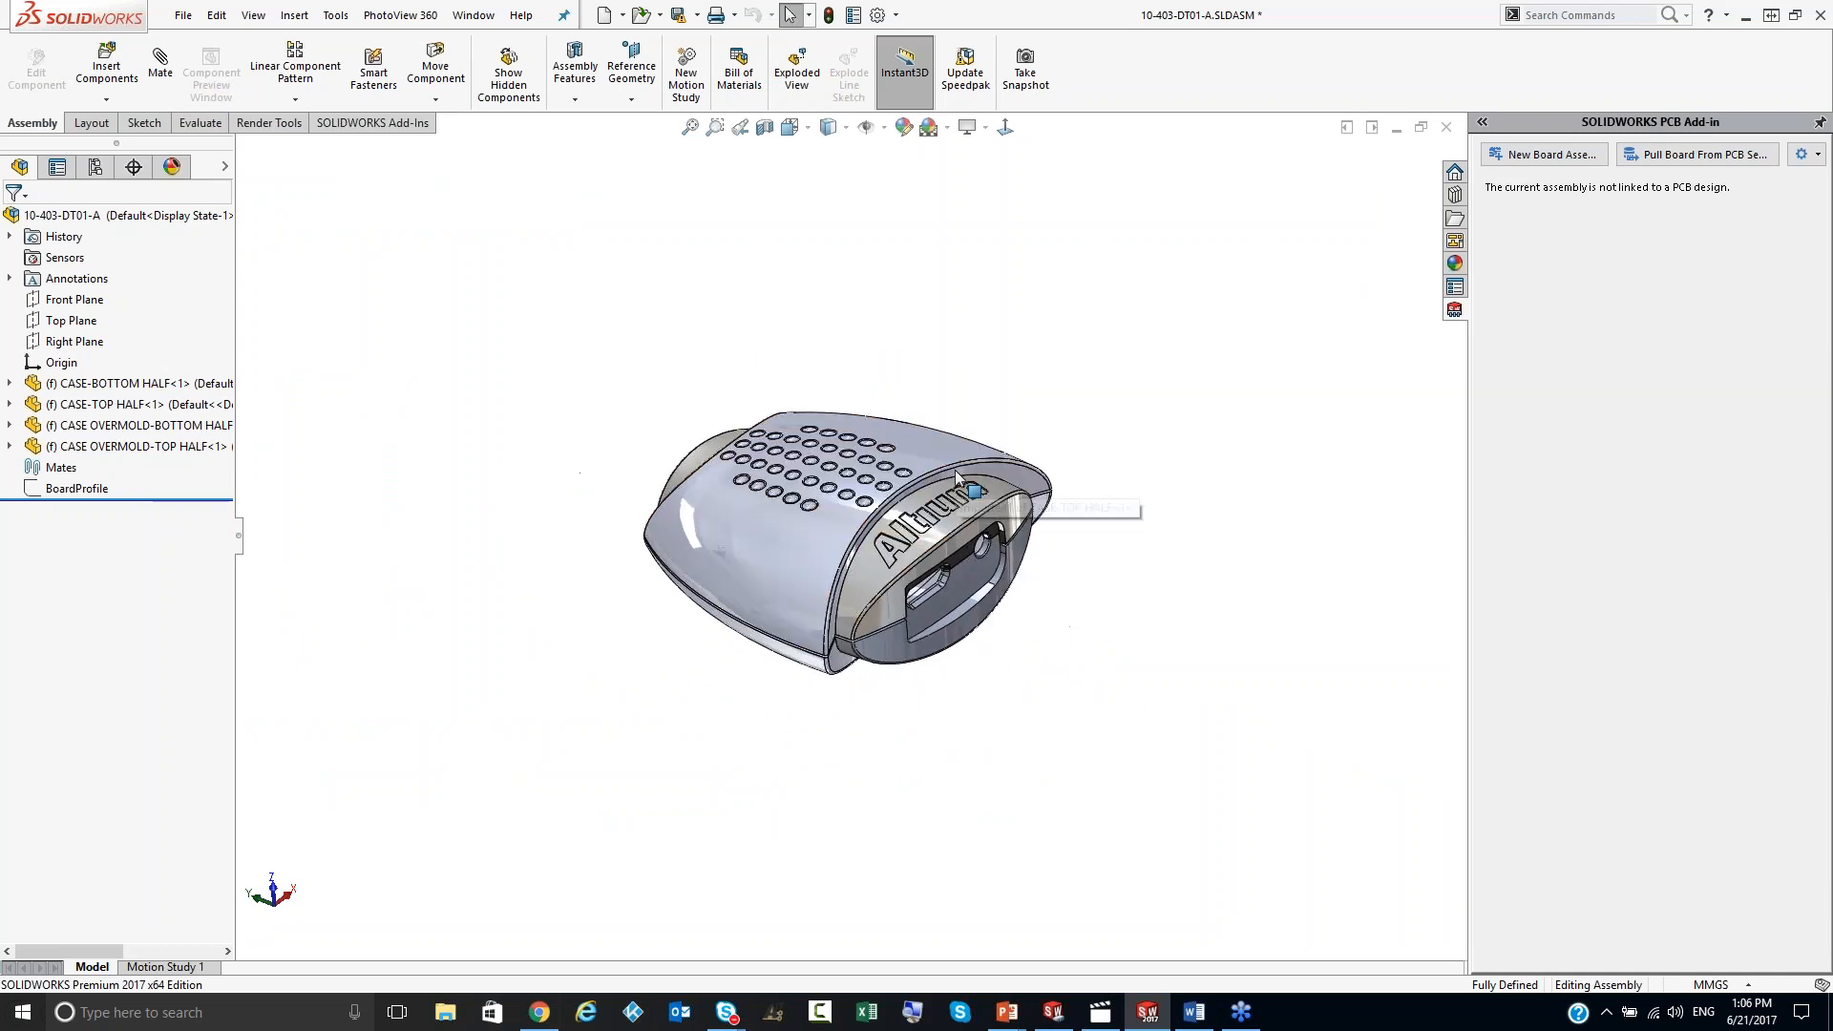
scroll(951, 464, "down", 3)
scroll(845, 530, "up", 2)
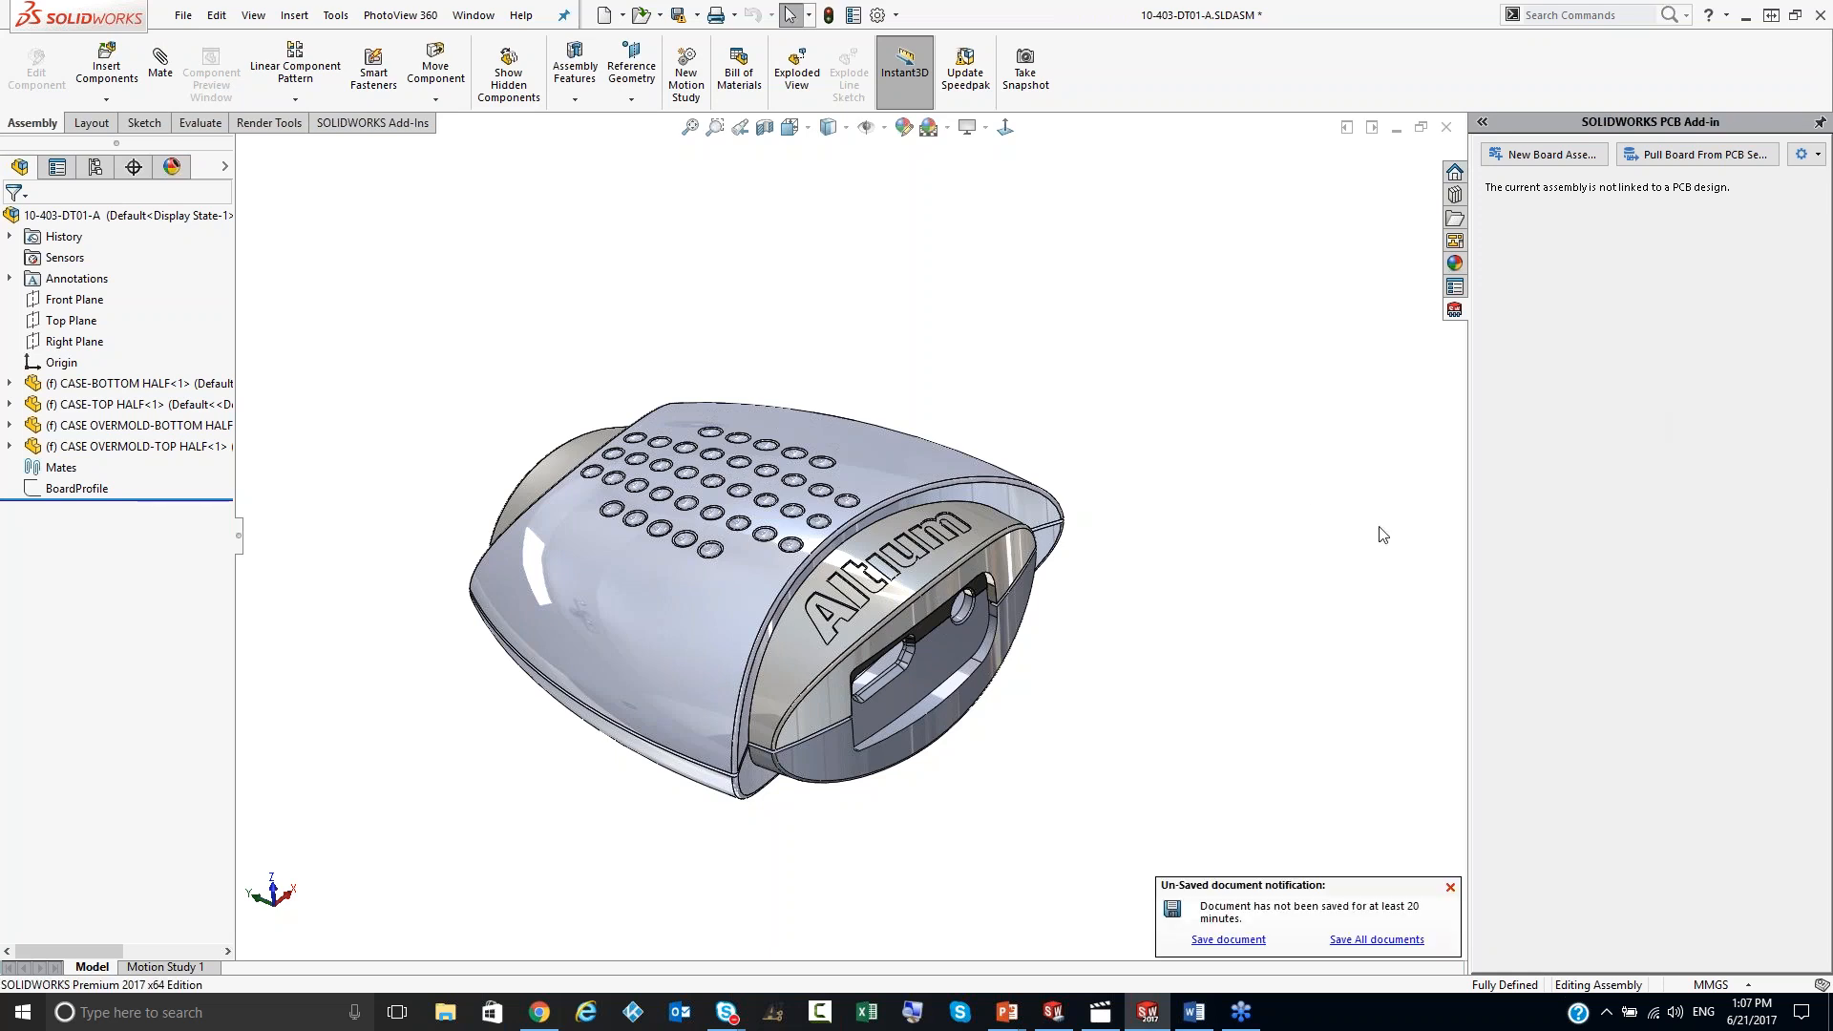
Step: Dismiss the unsaved document notification and hide the enclosure's top case half and top overmold
left_click(1450, 888)
middle_click_drag(1008, 380, 550, 657)
scroll(549, 657, "down", 2)
key("Tab")
key("Tab")
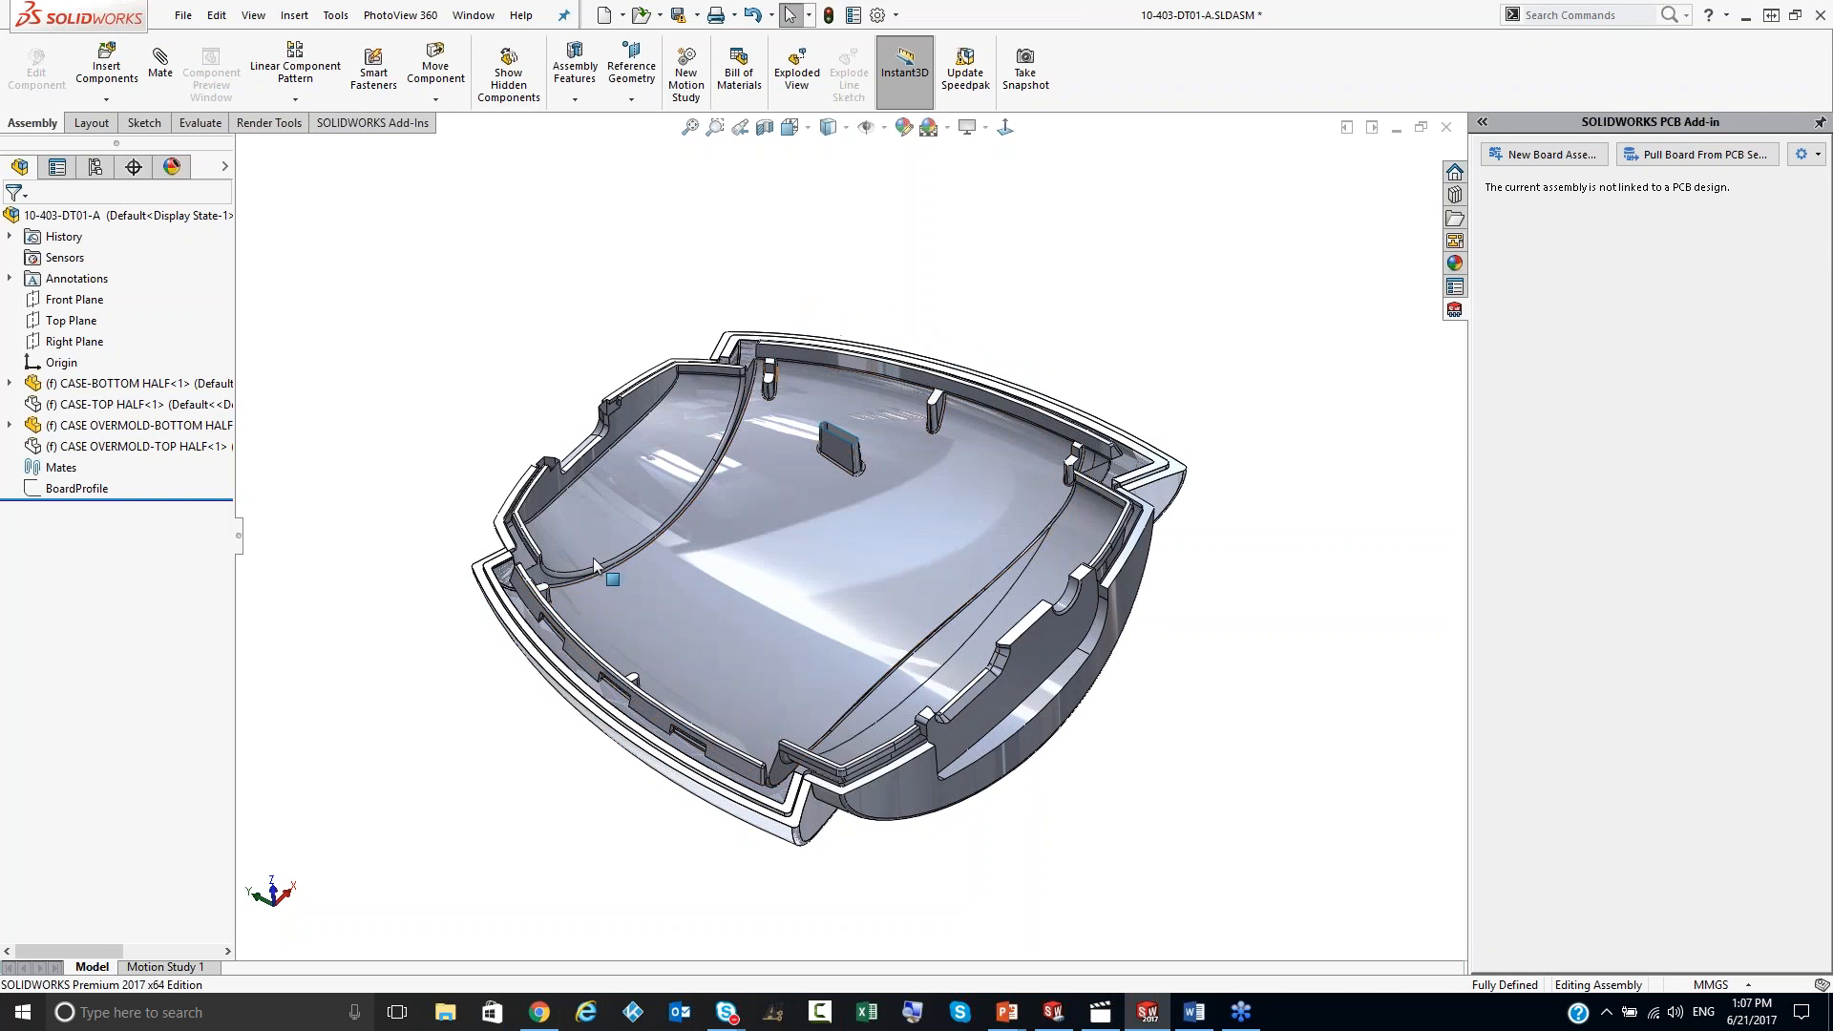
Step: Inspect the inside of the bottom case half, including the support ribs along its side walls
mouse_move(492, 680)
middle_mouse_down()
mouse_move(445, 667)
mouse_move(468, 676)
middle_mouse_up()
scroll(535, 668, "up", 2)
middle_click_drag(659, 654, 663, 754)
scroll(659, 762, "down", 1)
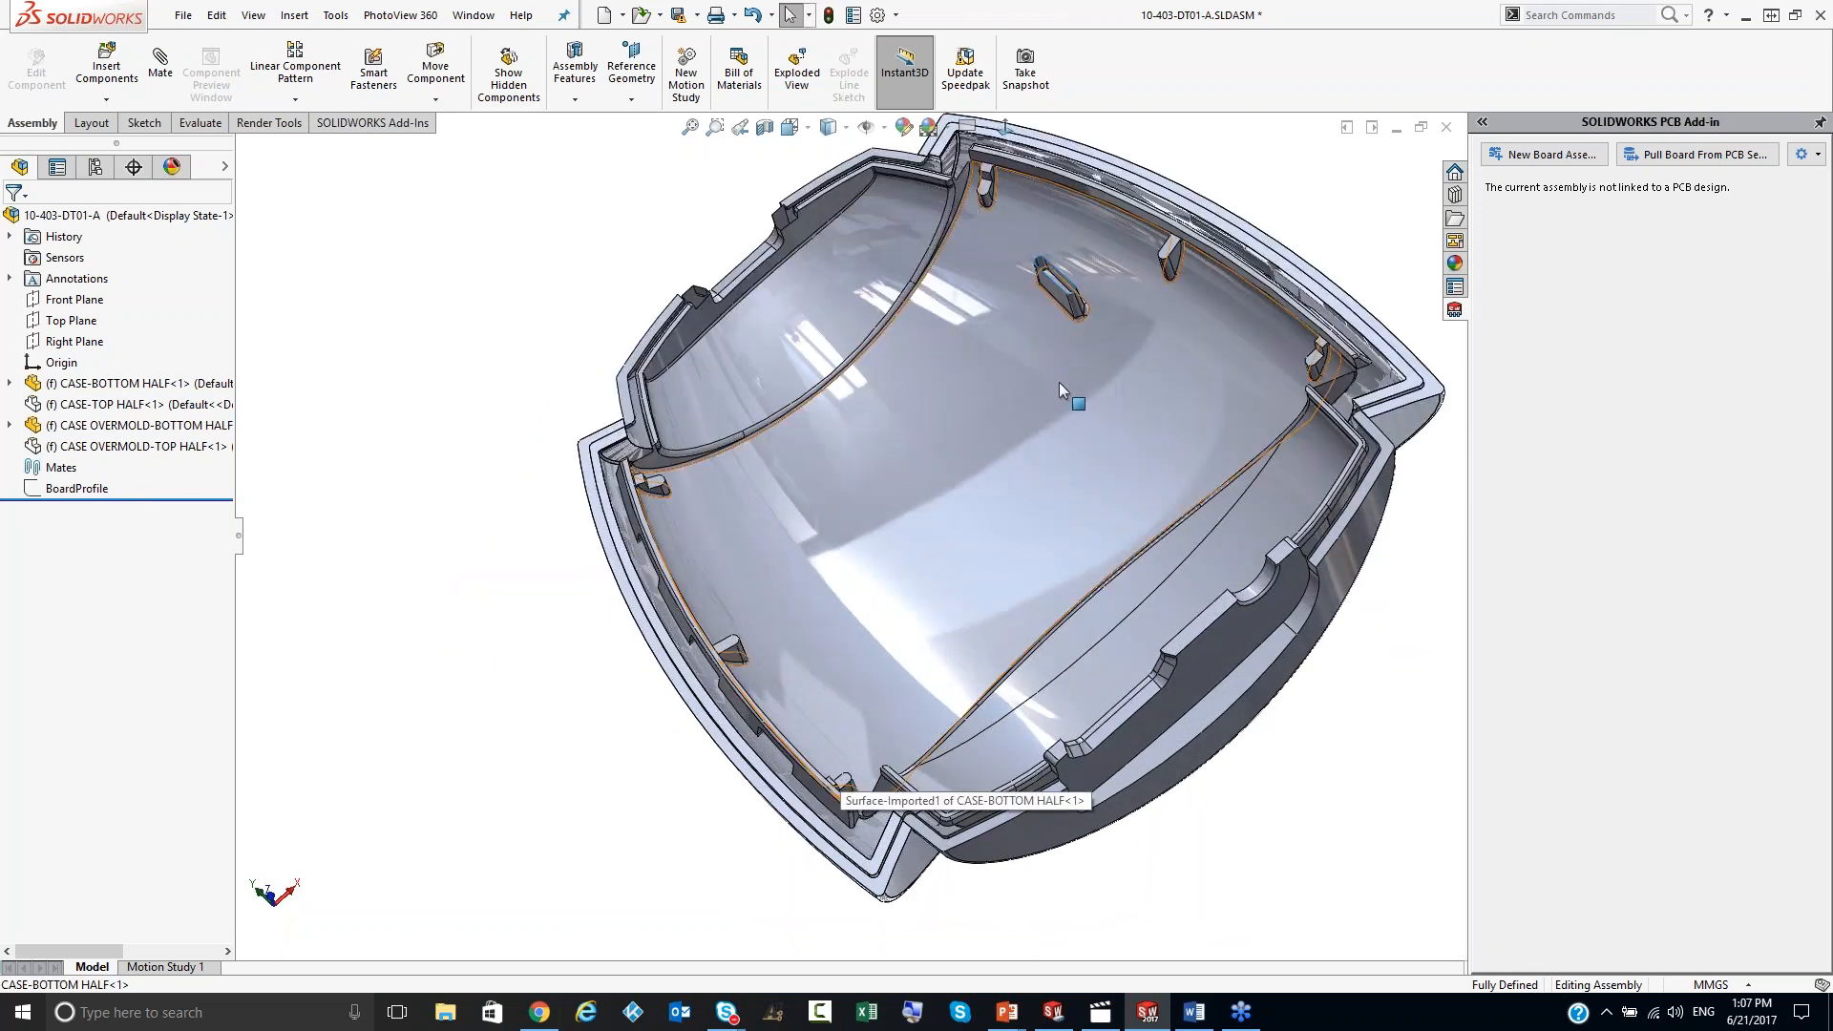
scroll(1054, 405, "up", 2)
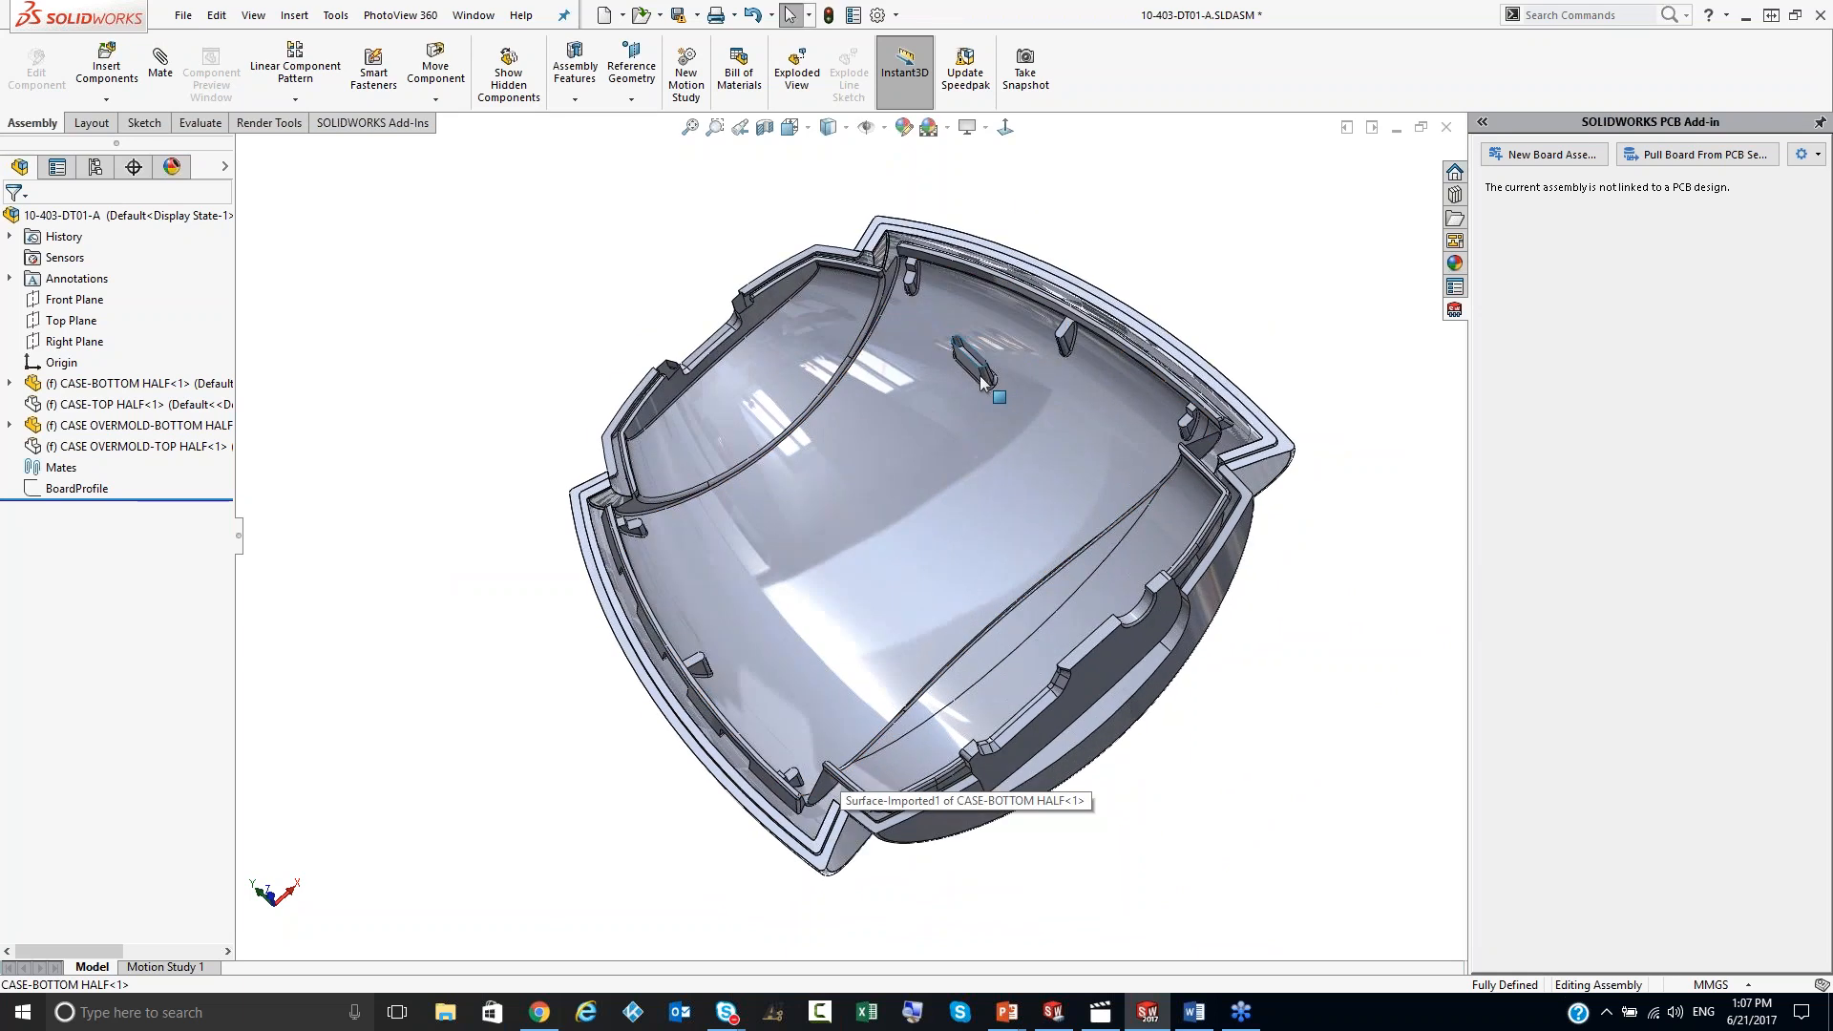
scroll(896, 464, "down", 1)
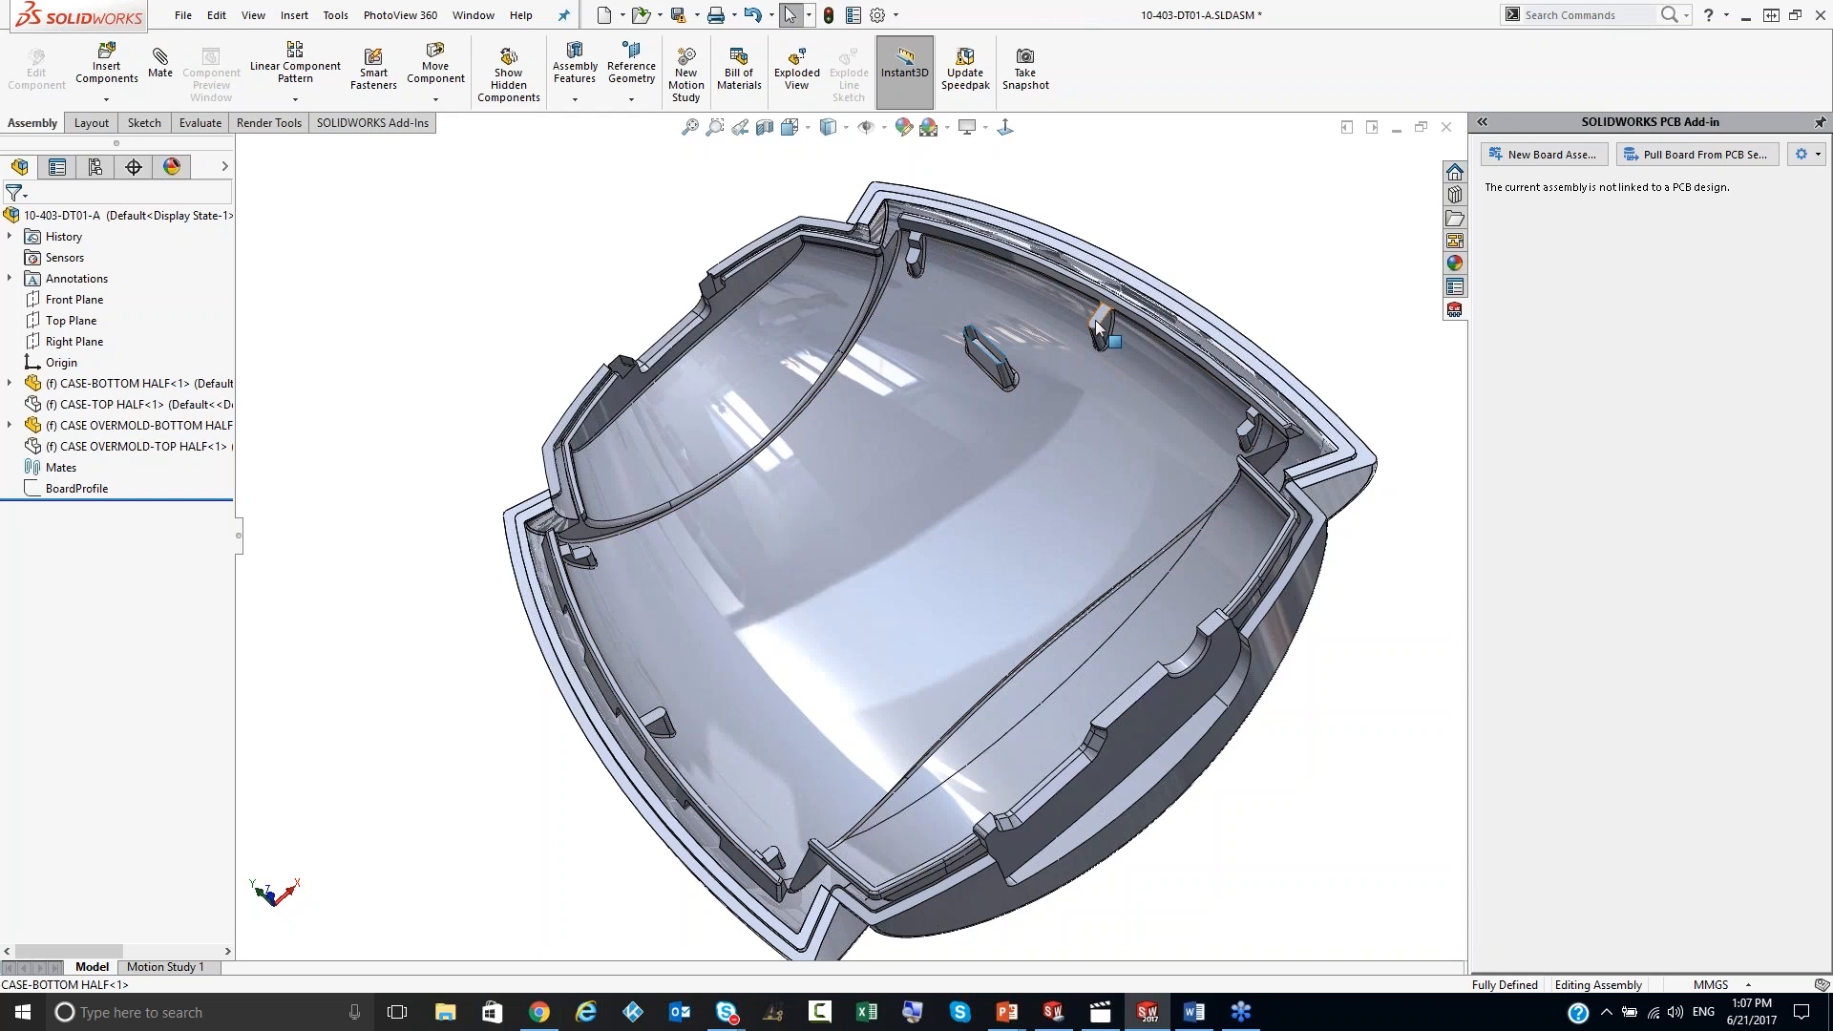
scroll(1069, 666, "up", 1)
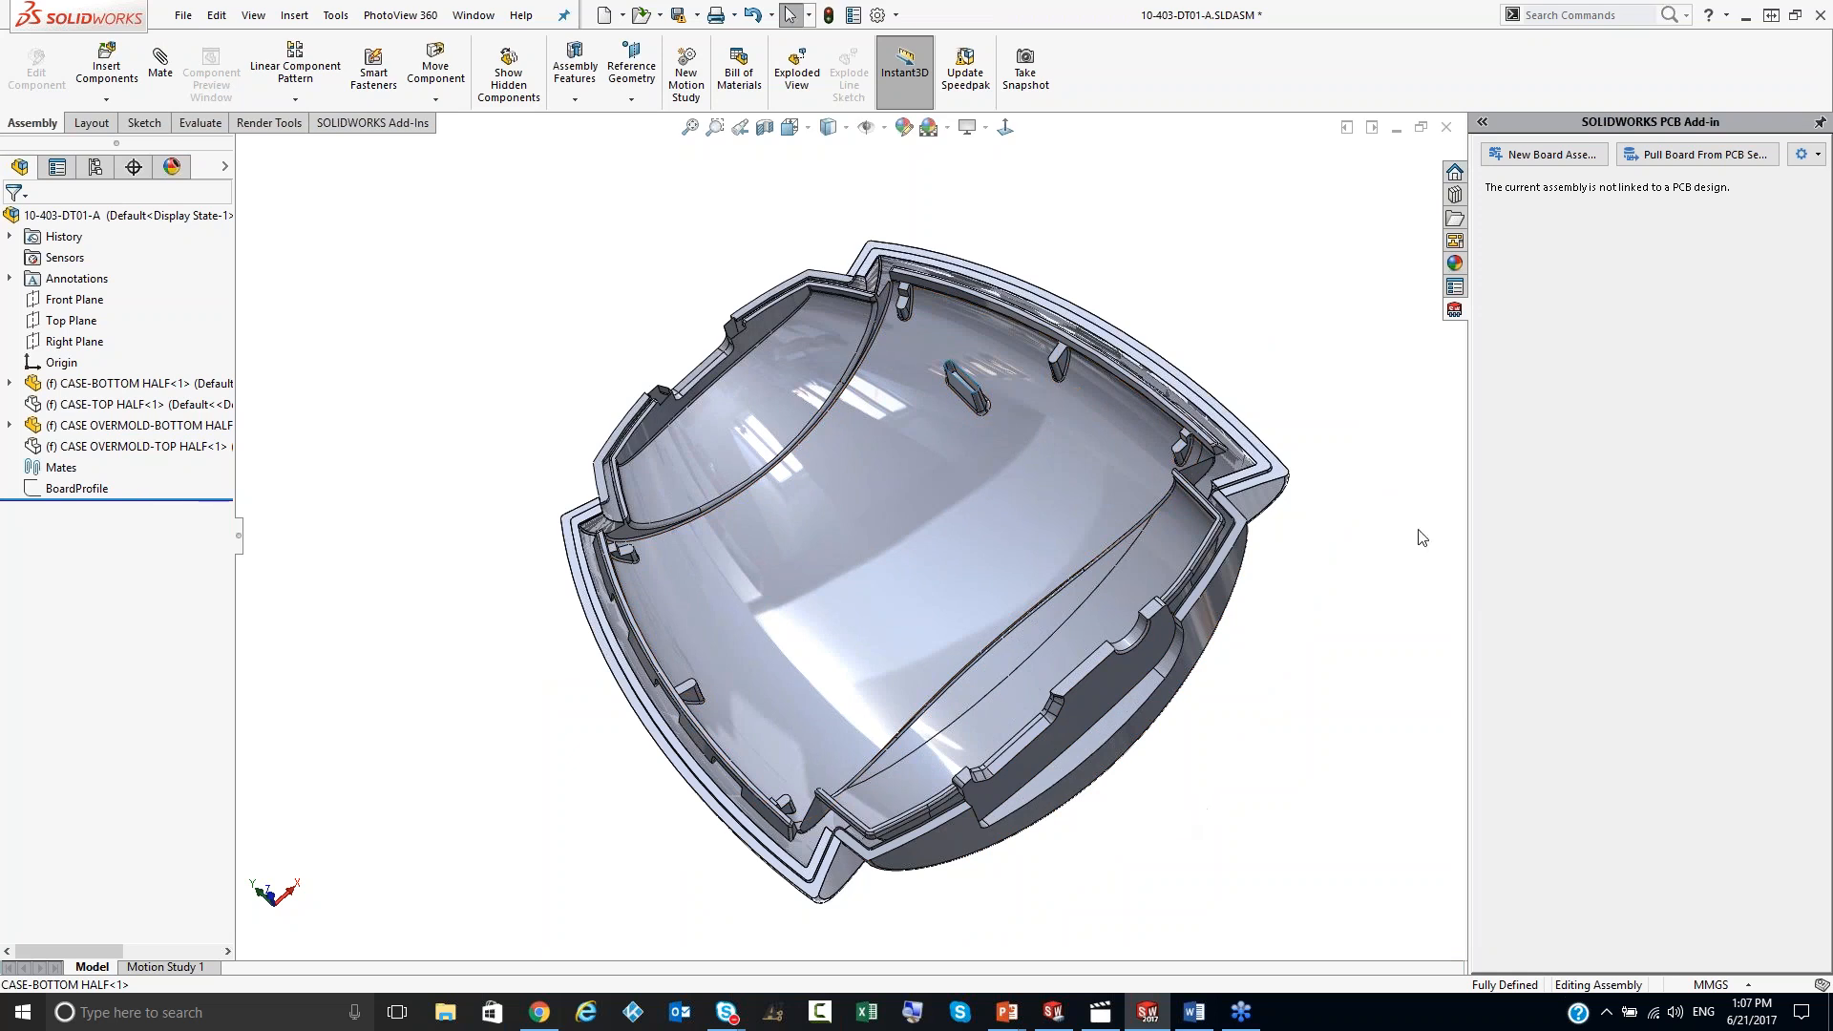
Step: Create a new board assembly in a new managed project named EnclosureforJTAG, stored in DefaultRepository
left_click(1511, 157)
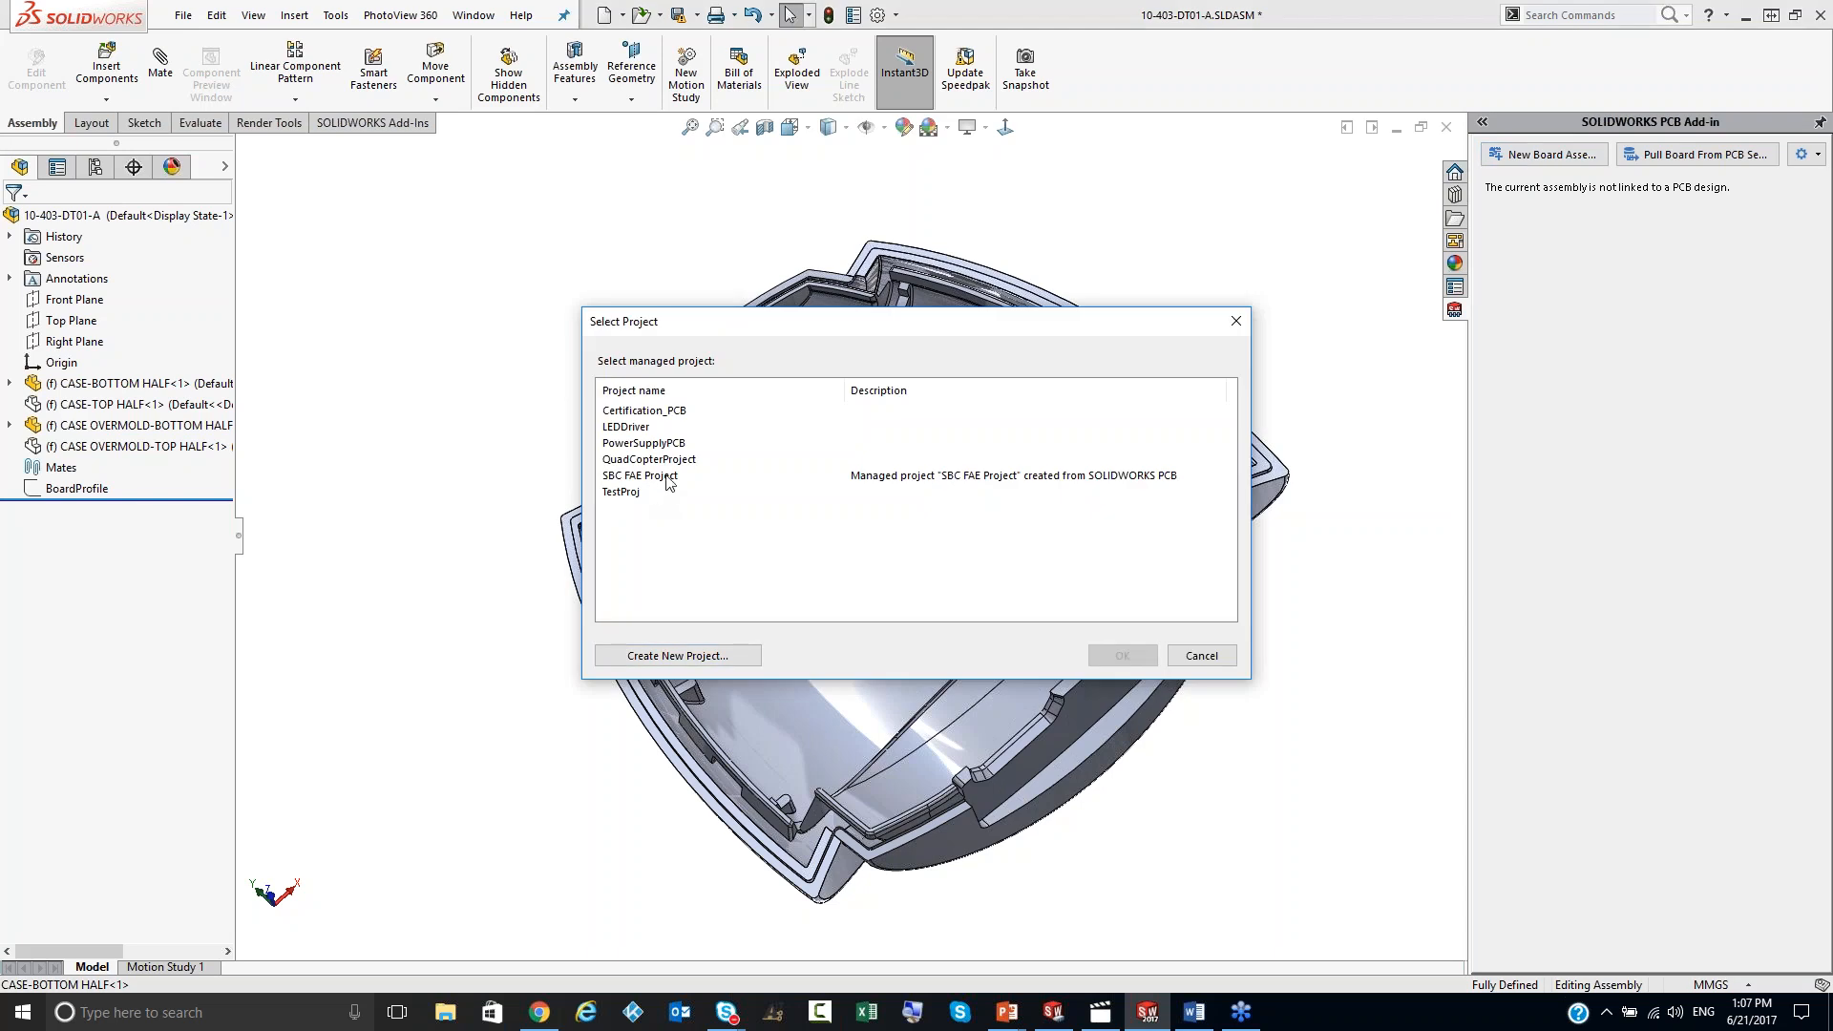
left_click(711, 665)
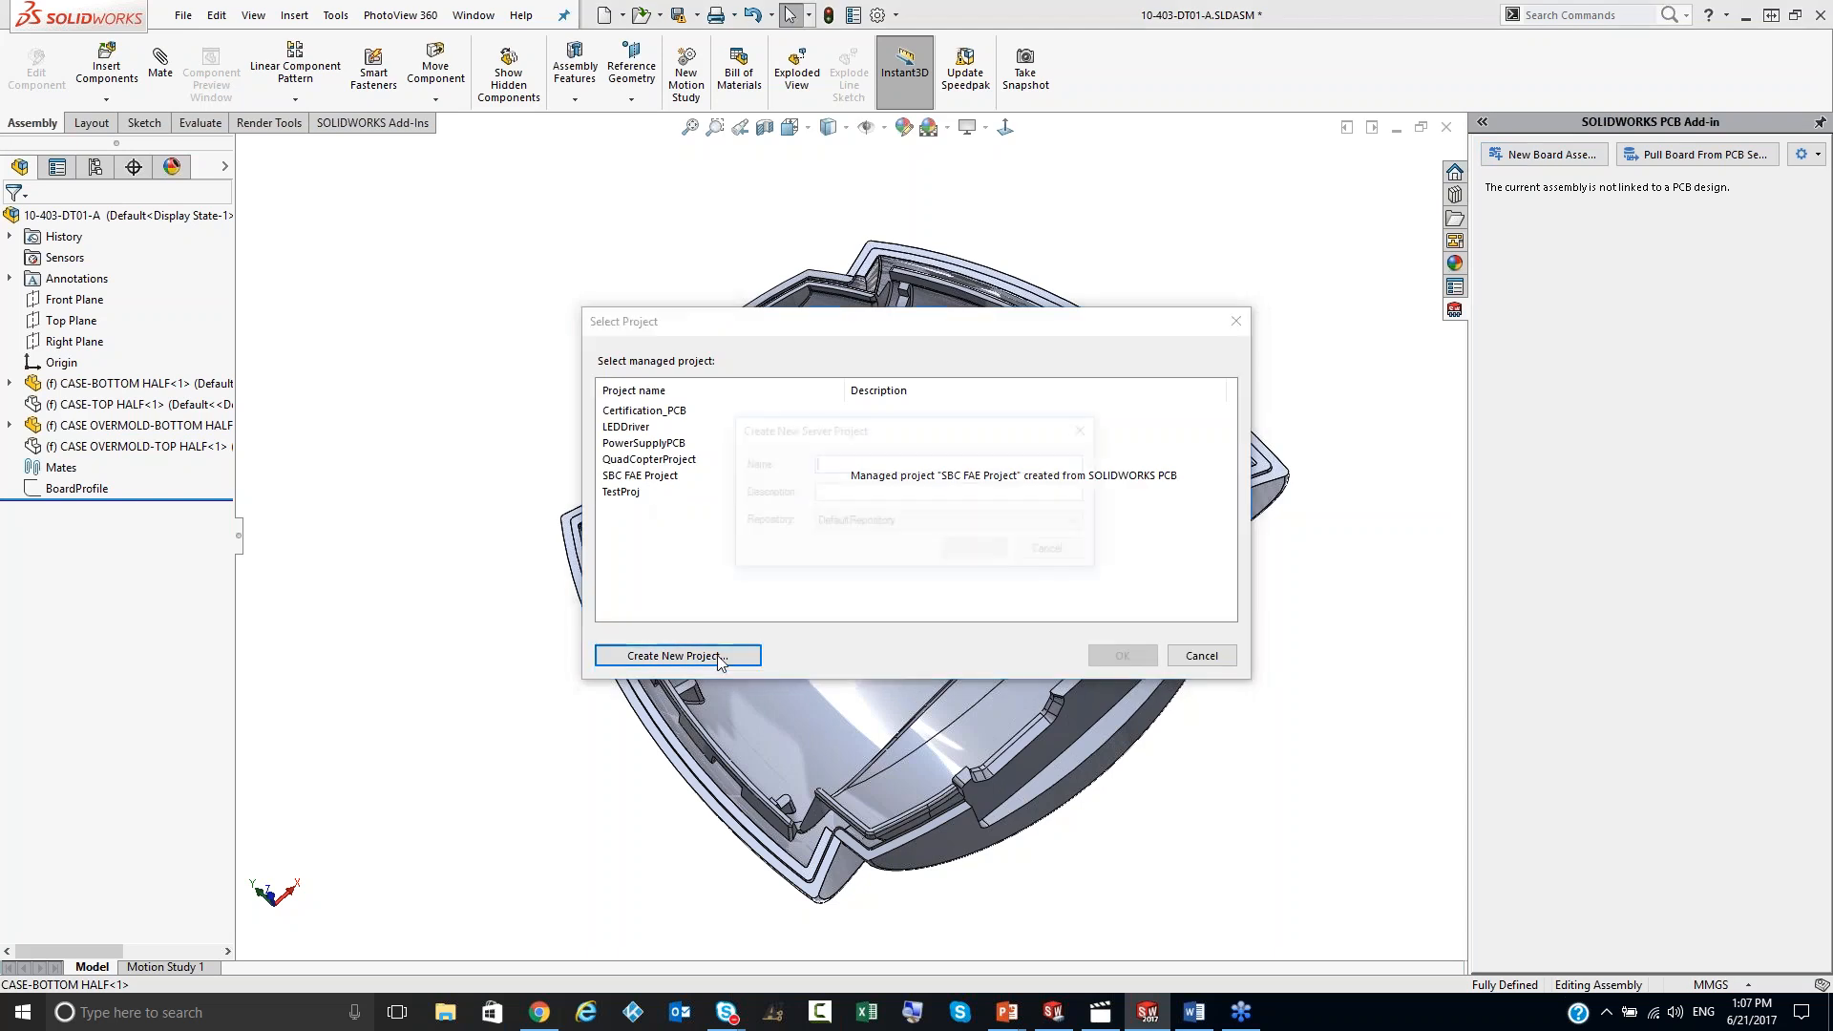
type("Enc")
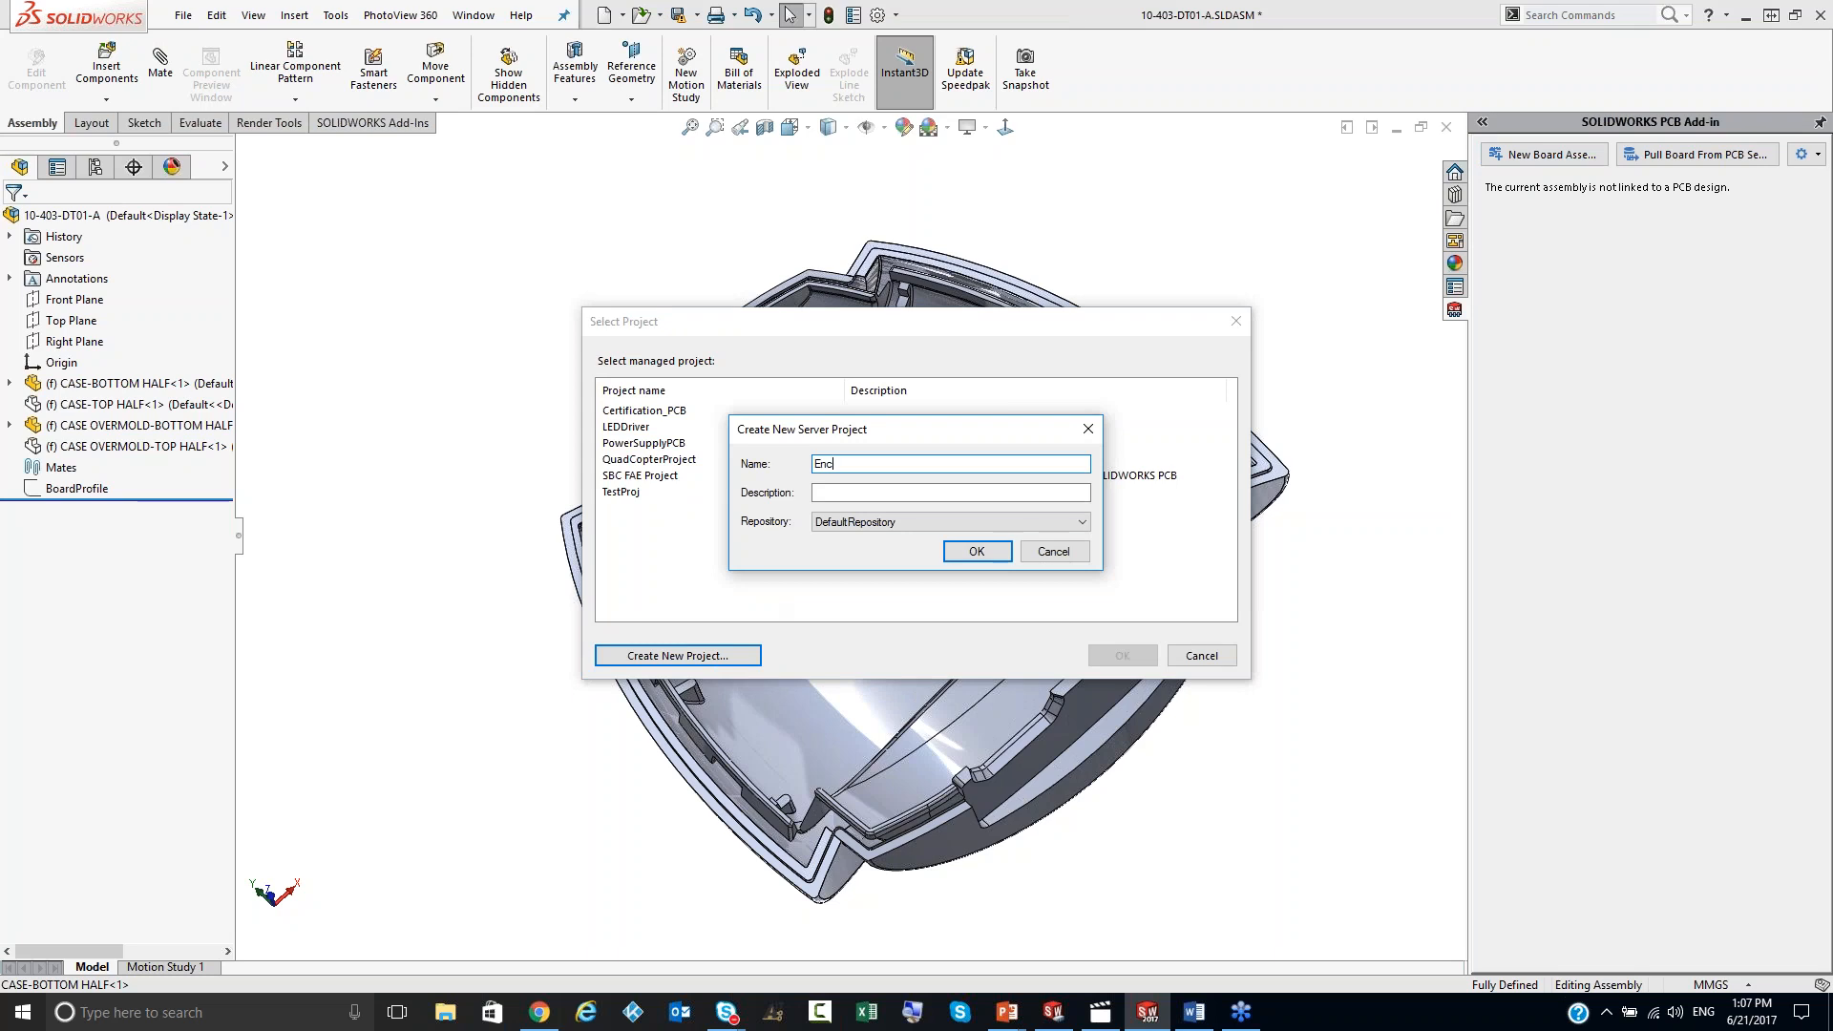
type("losure for JTAG")
left_click(975, 553)
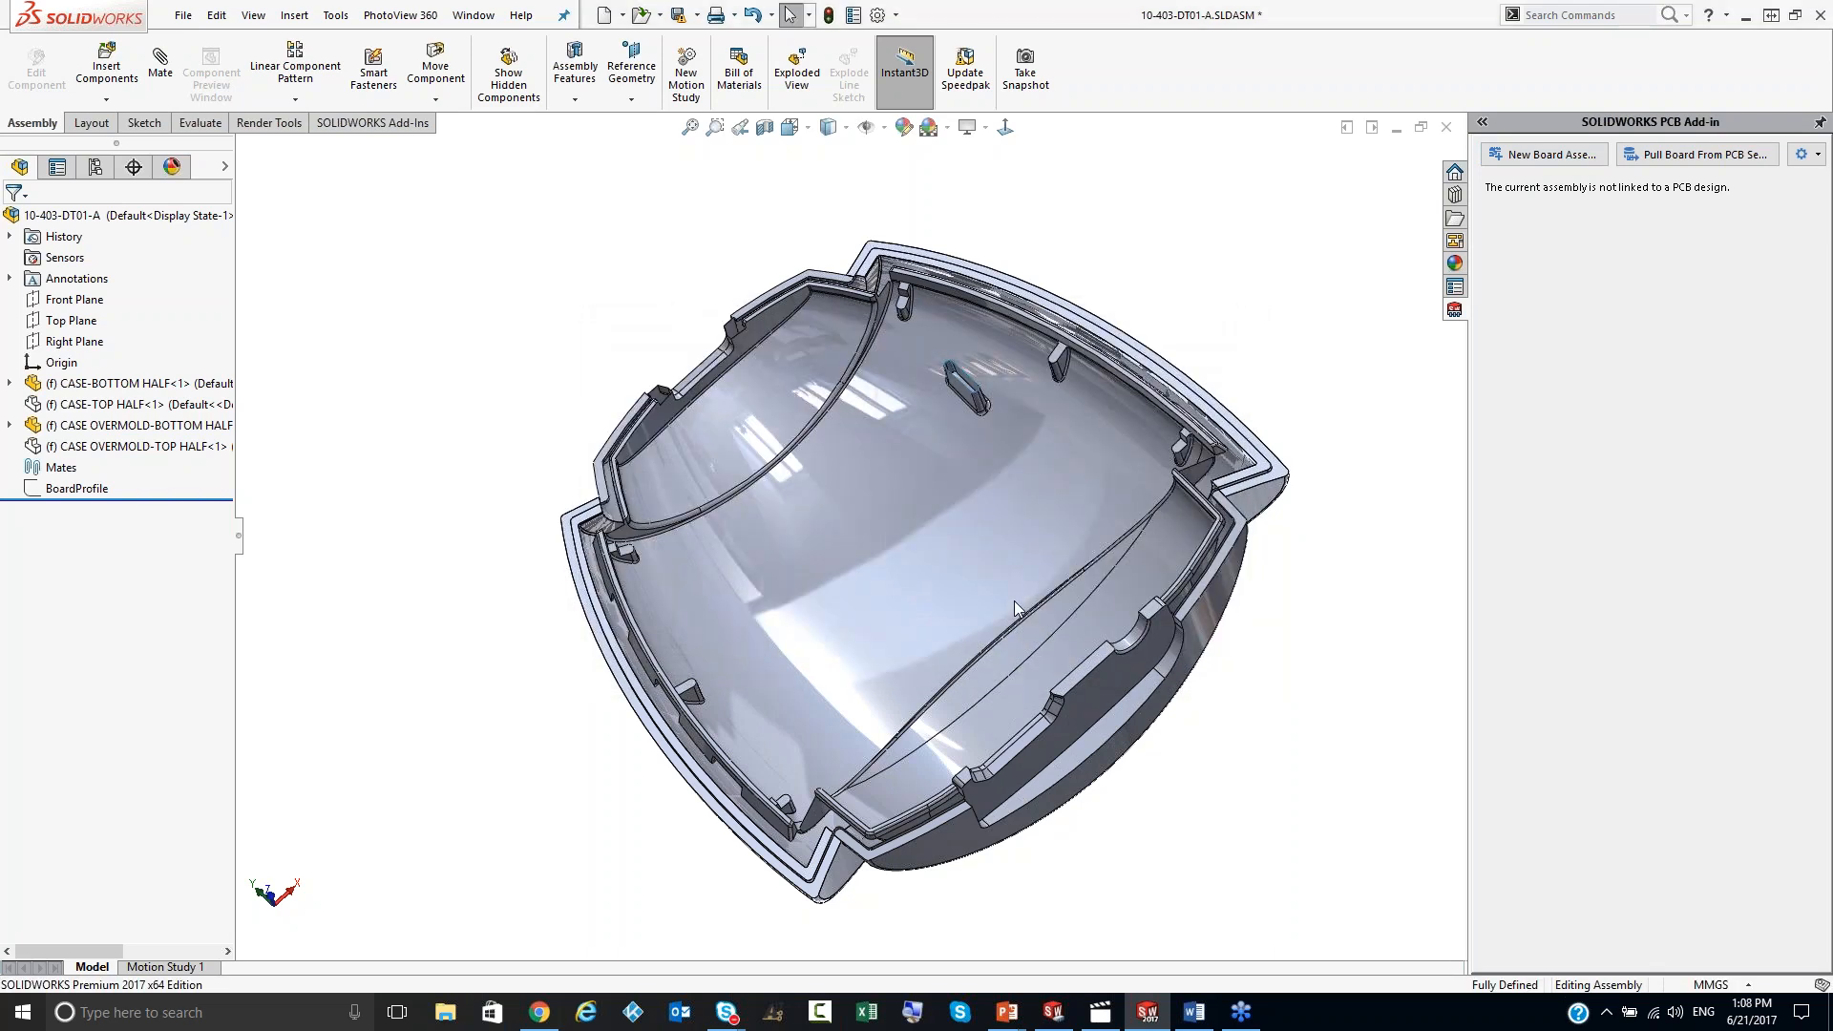
left_click(1354, 736)
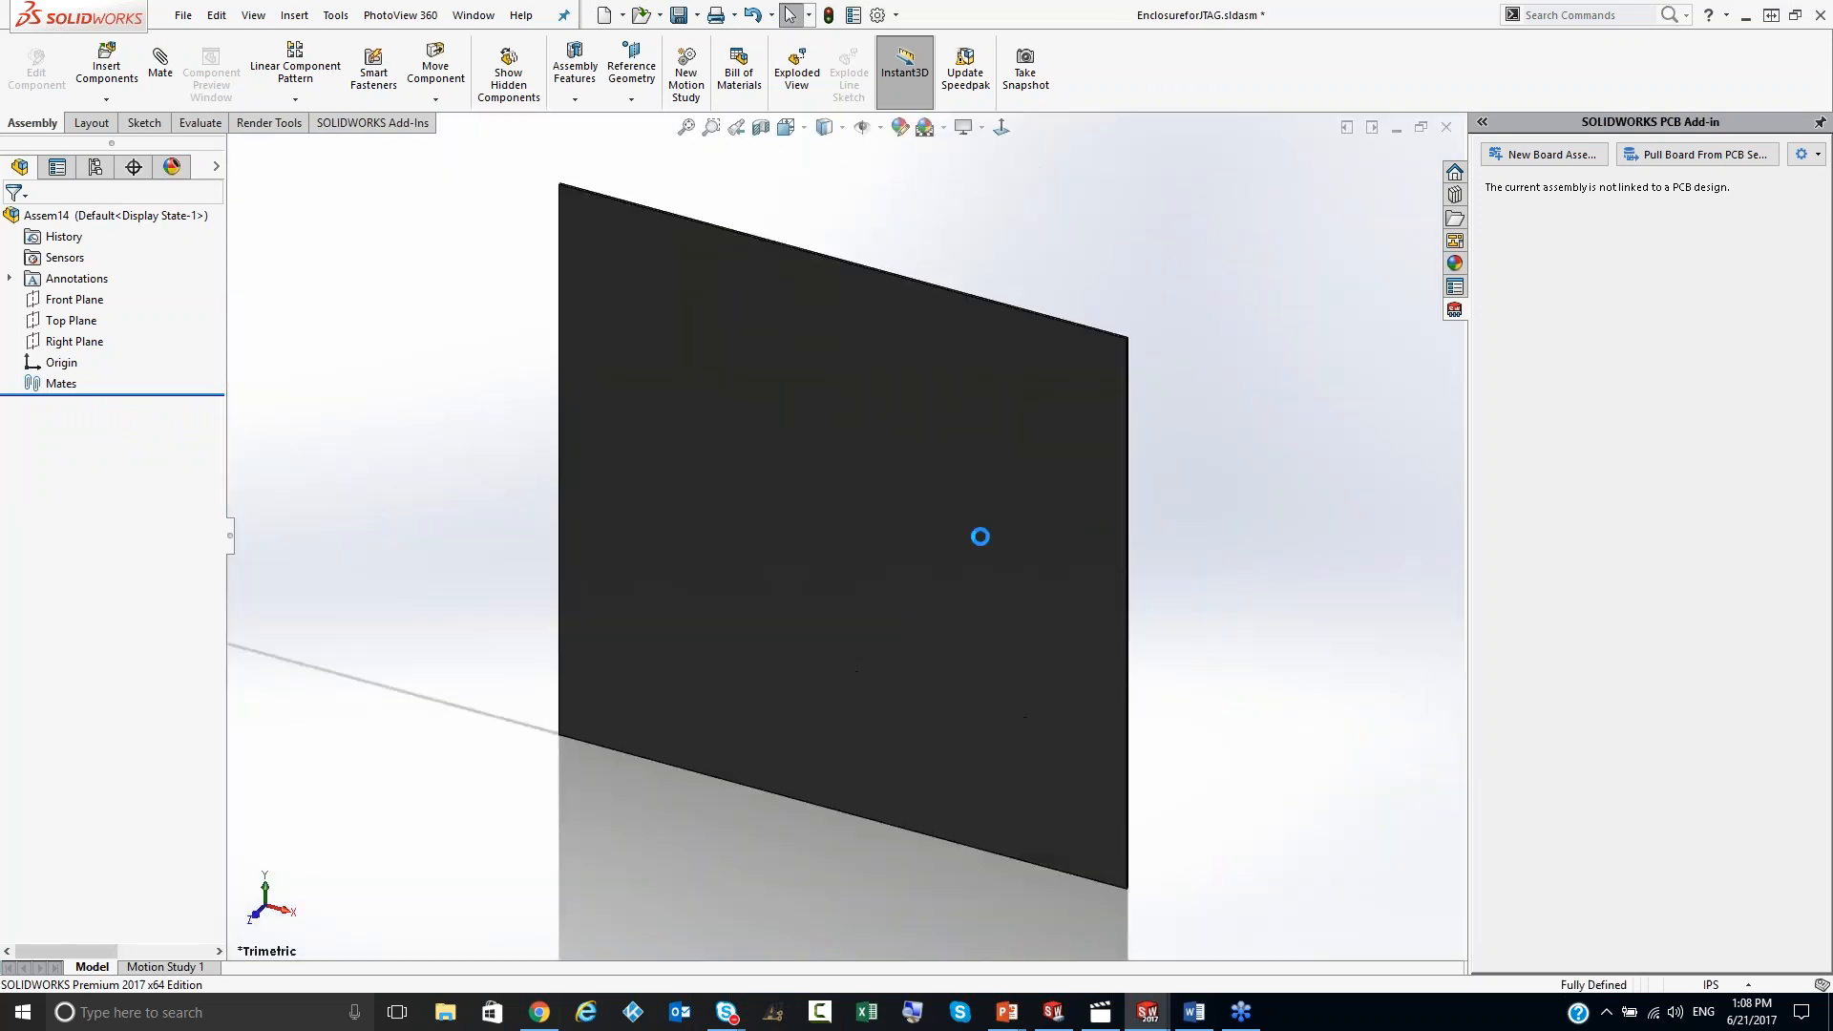
scroll(970, 531, "up", 1)
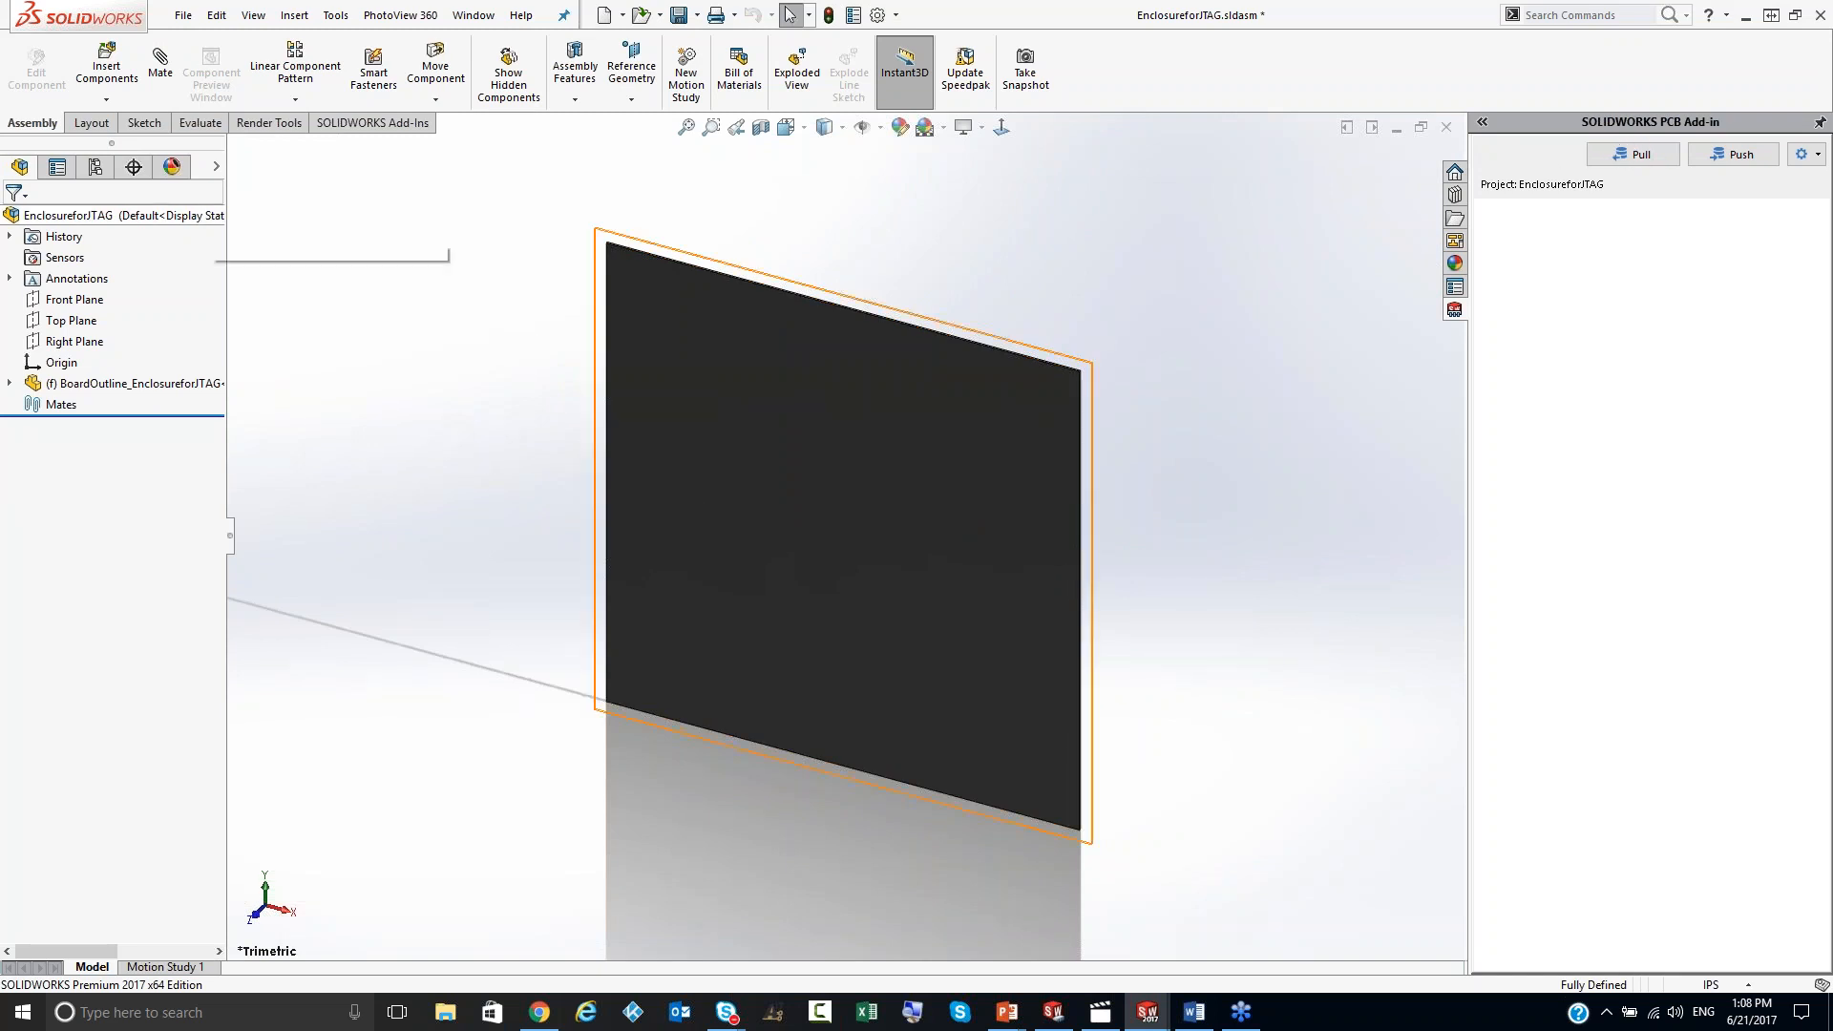
Step: Return to the 10-403-DT01-A enclosure assembly and insert the EnclosureforJTAG board assembly as a component above the open case
mouse_move(1146, 1020)
left_click(1069, 926)
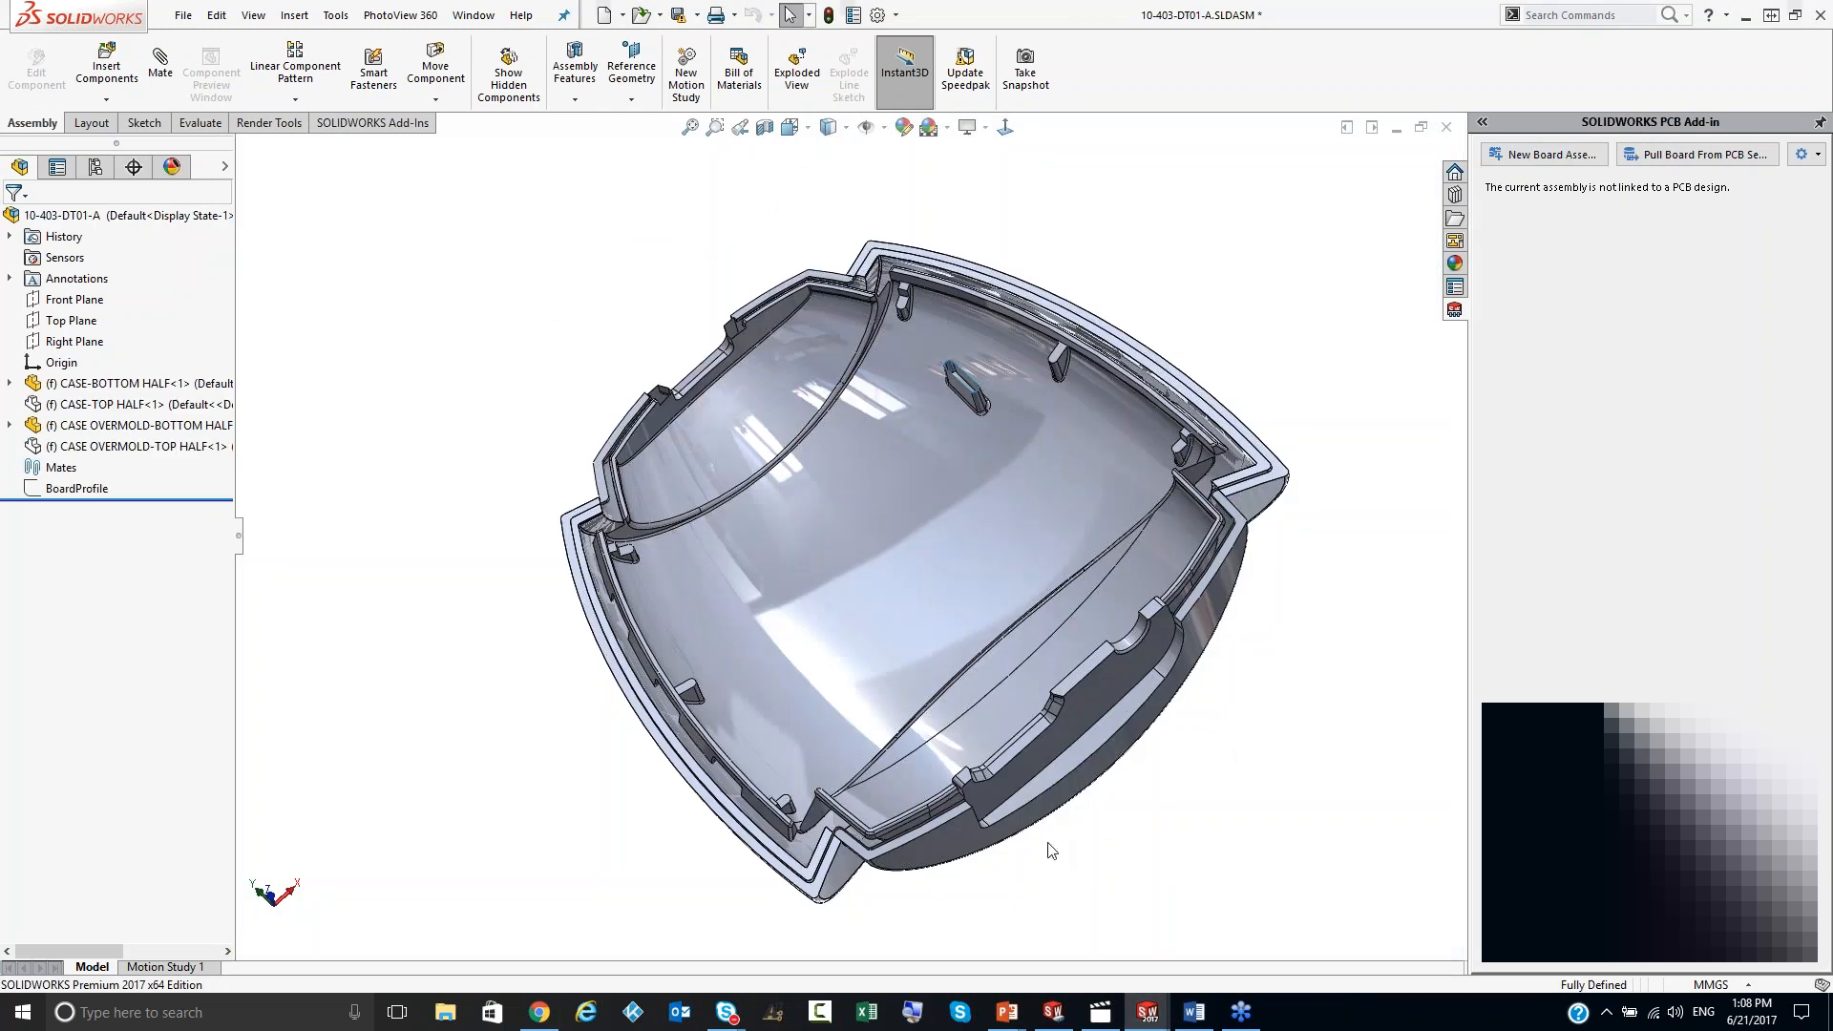
middle_click_drag(1213, 773, 1240, 748)
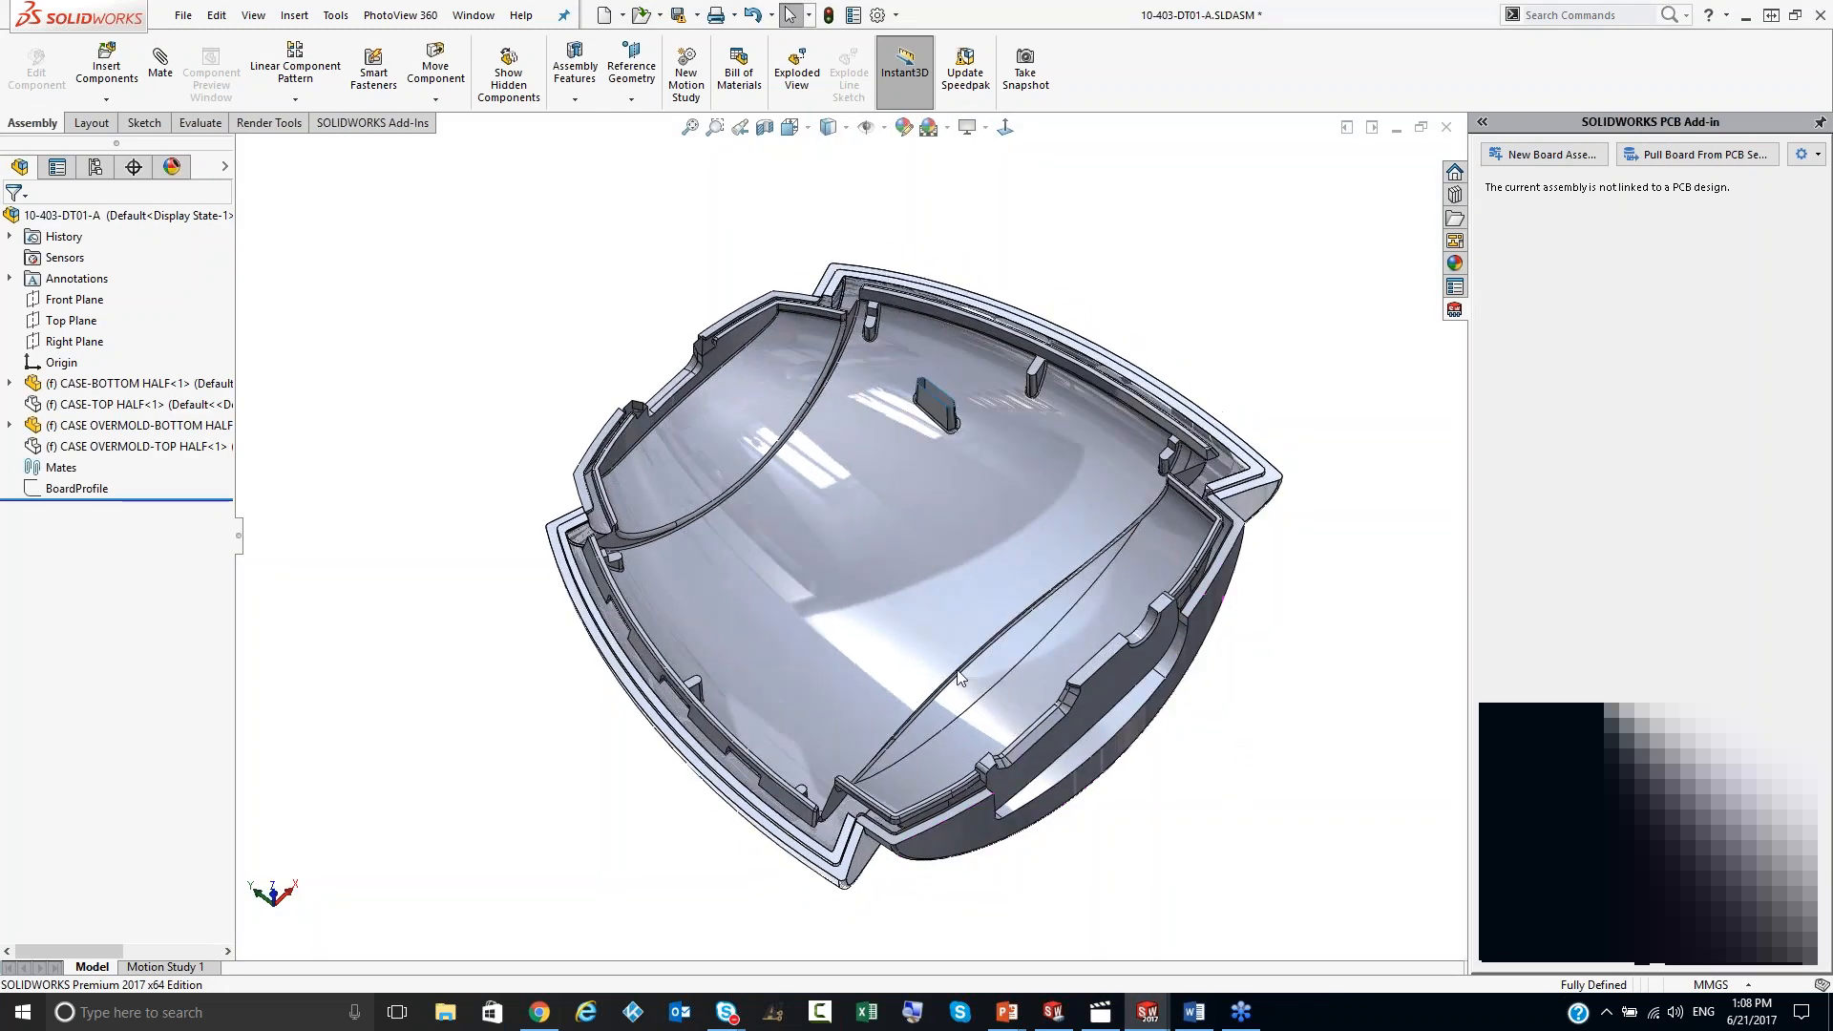
left_click(107, 67)
left_click(91, 421)
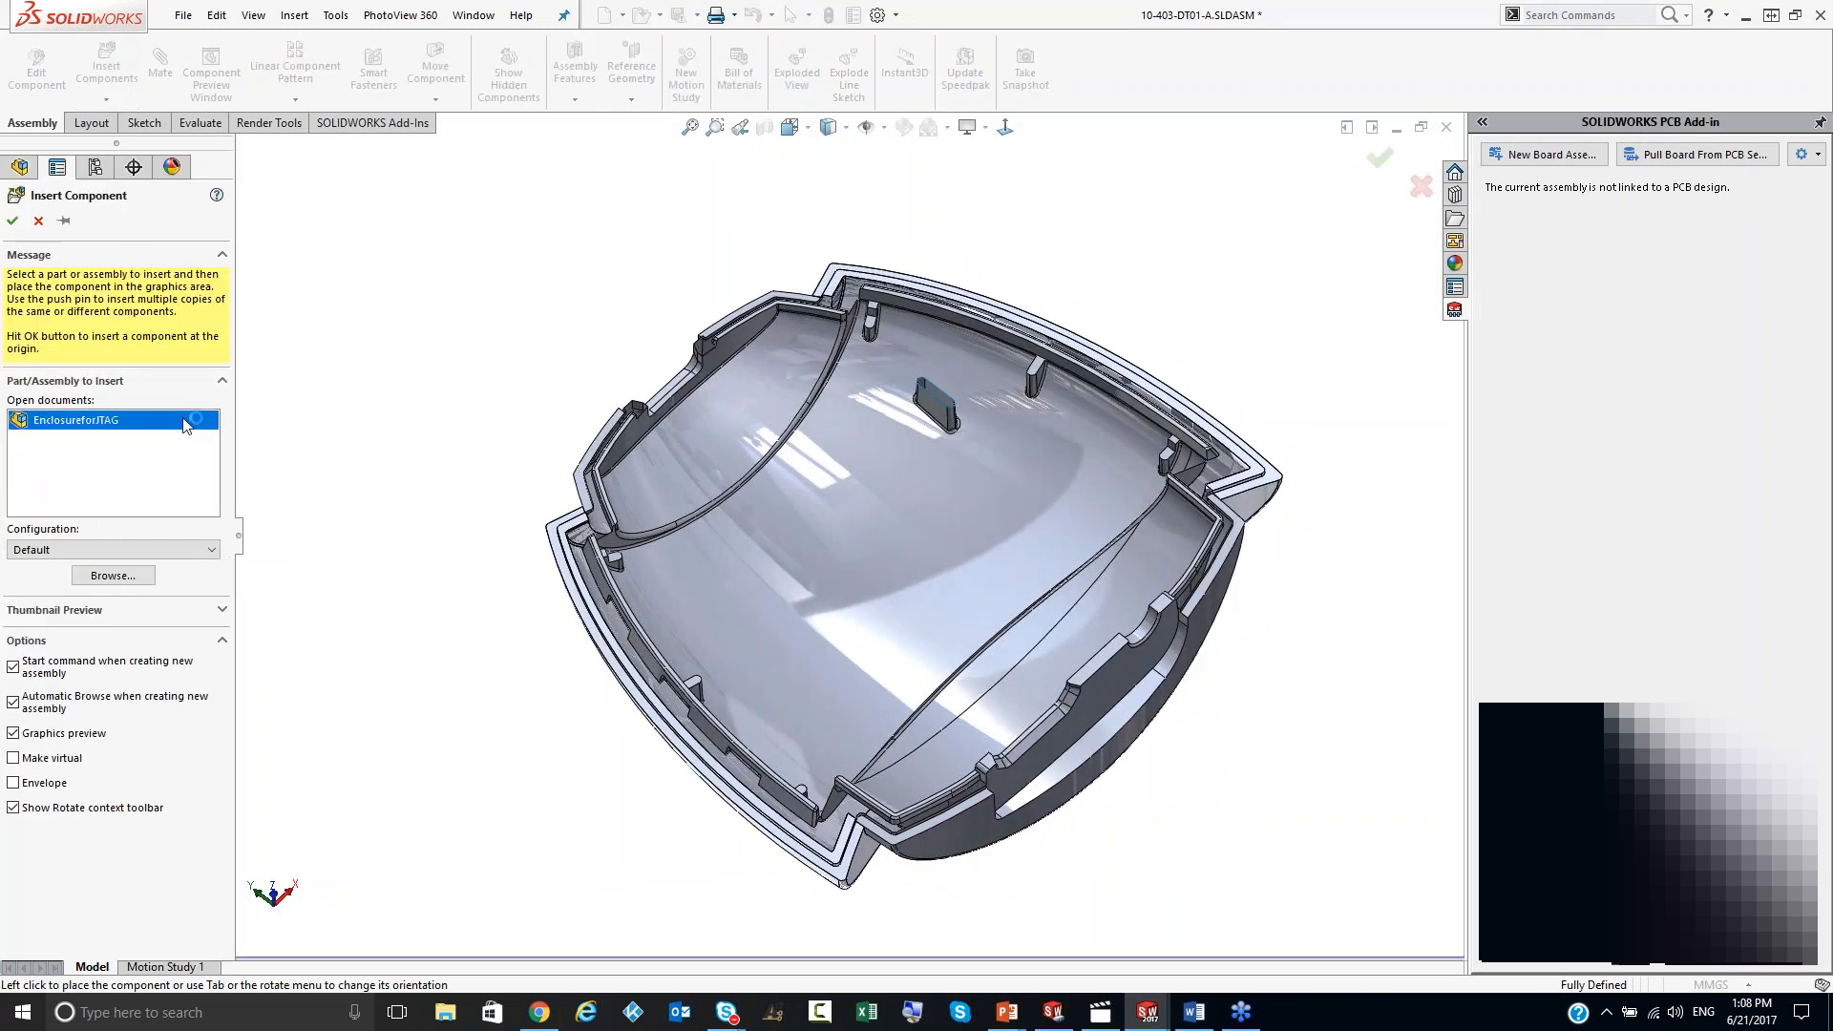
left_click(1126, 310)
middle_click_drag(858, 642, 1012, 423)
scroll(1011, 424, "down", 2)
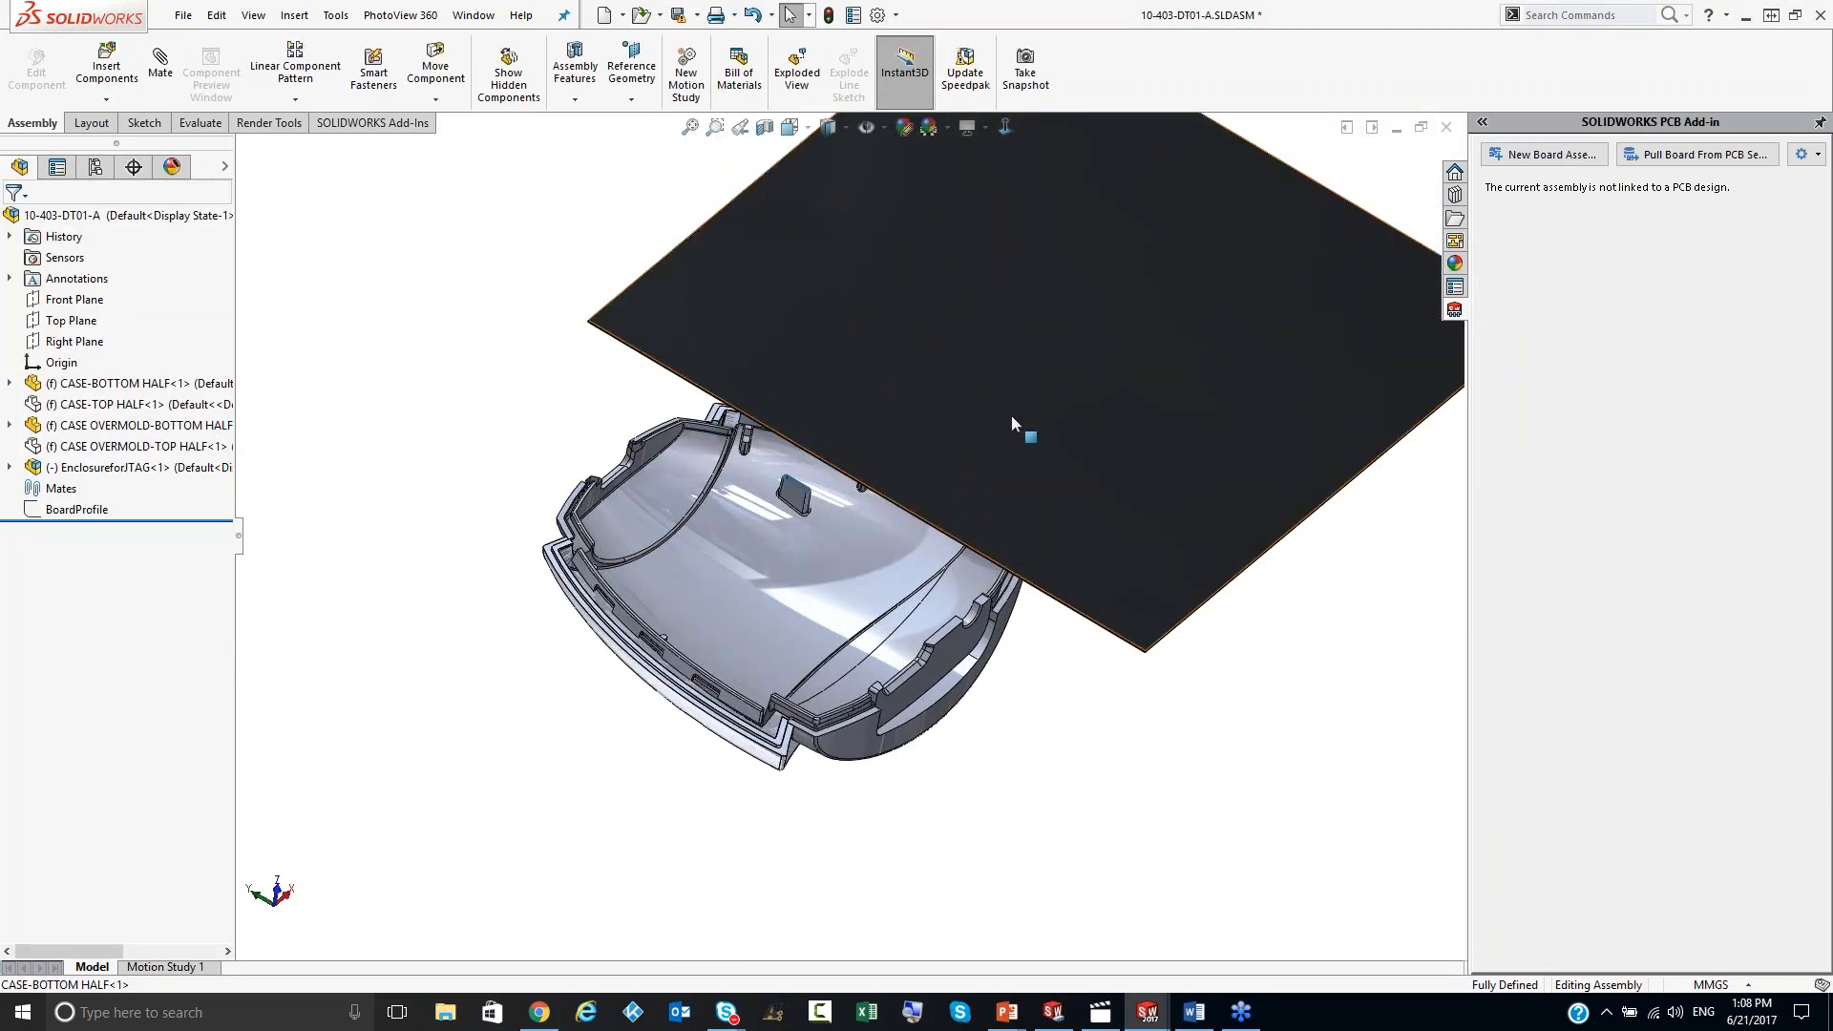
Step: Mate the board's underside coincident with the top face of a support rib on the bottom case half's side wall
middle_click_drag(810, 552, 678, 662)
scroll(633, 666, "down", 5)
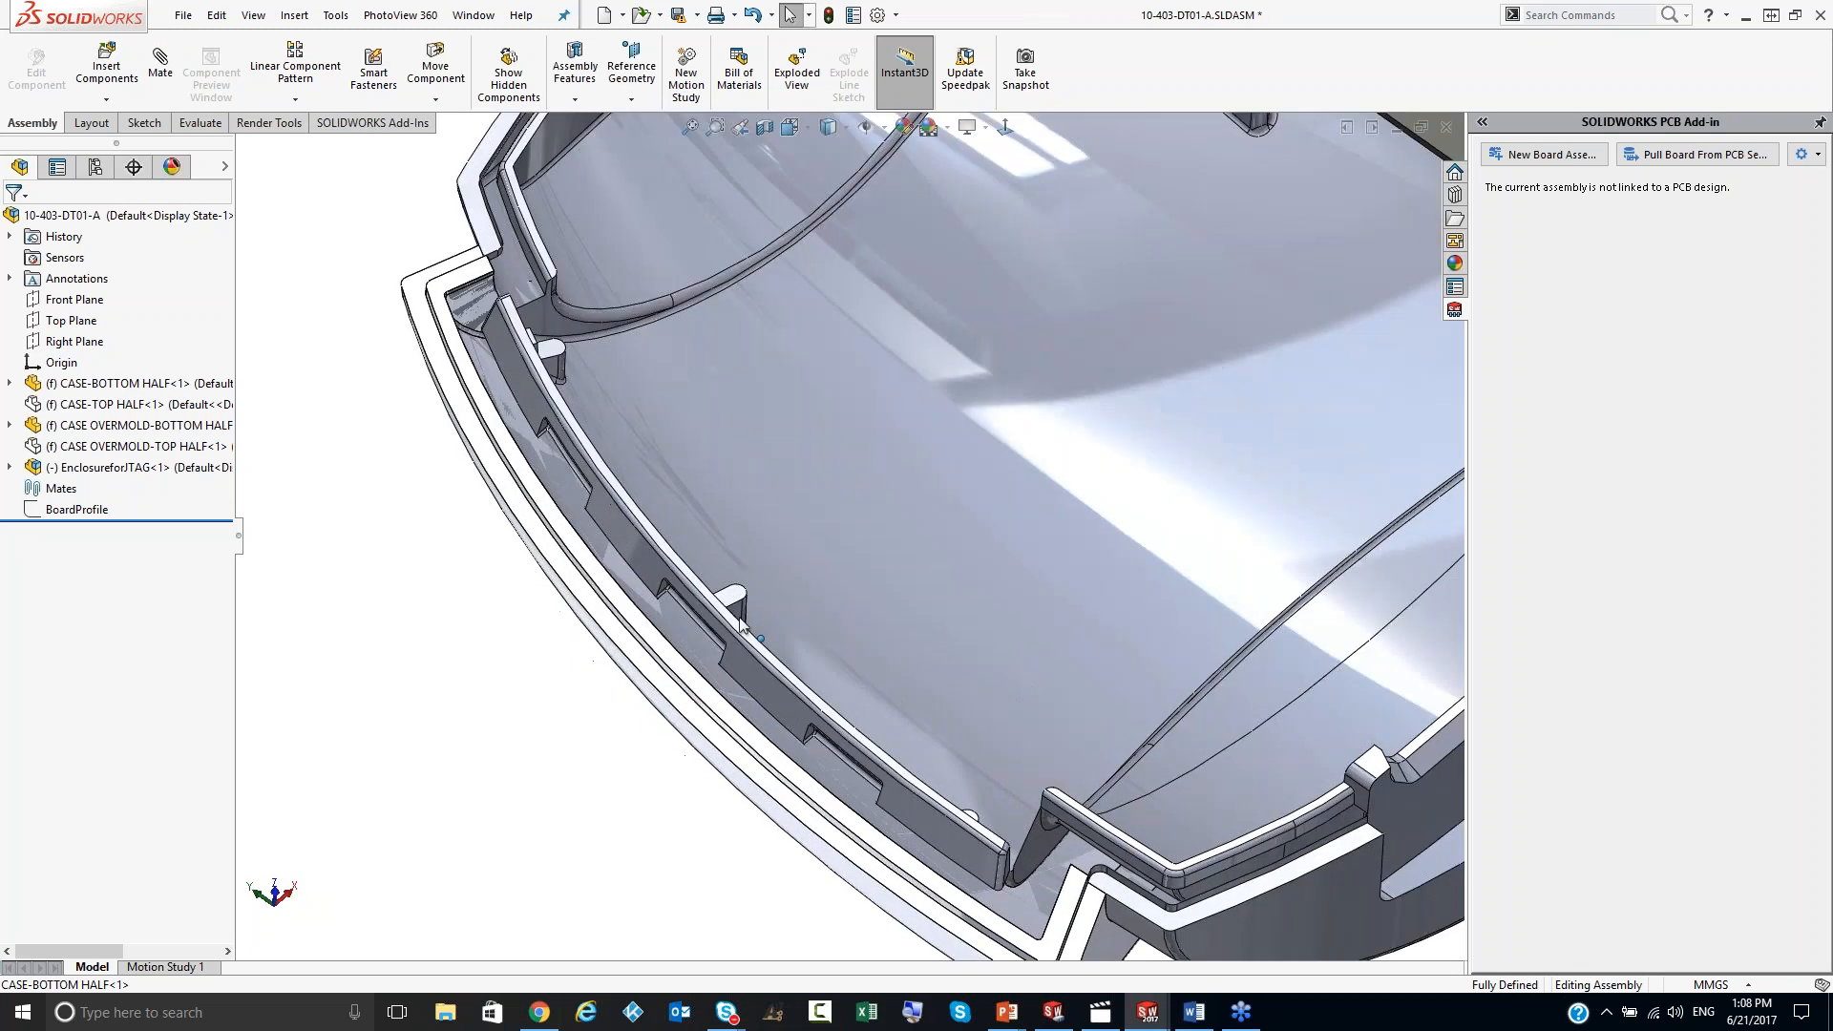
left_click(742, 598)
scroll(954, 577, "up", 3)
middle_click_drag(955, 576, 1166, 307)
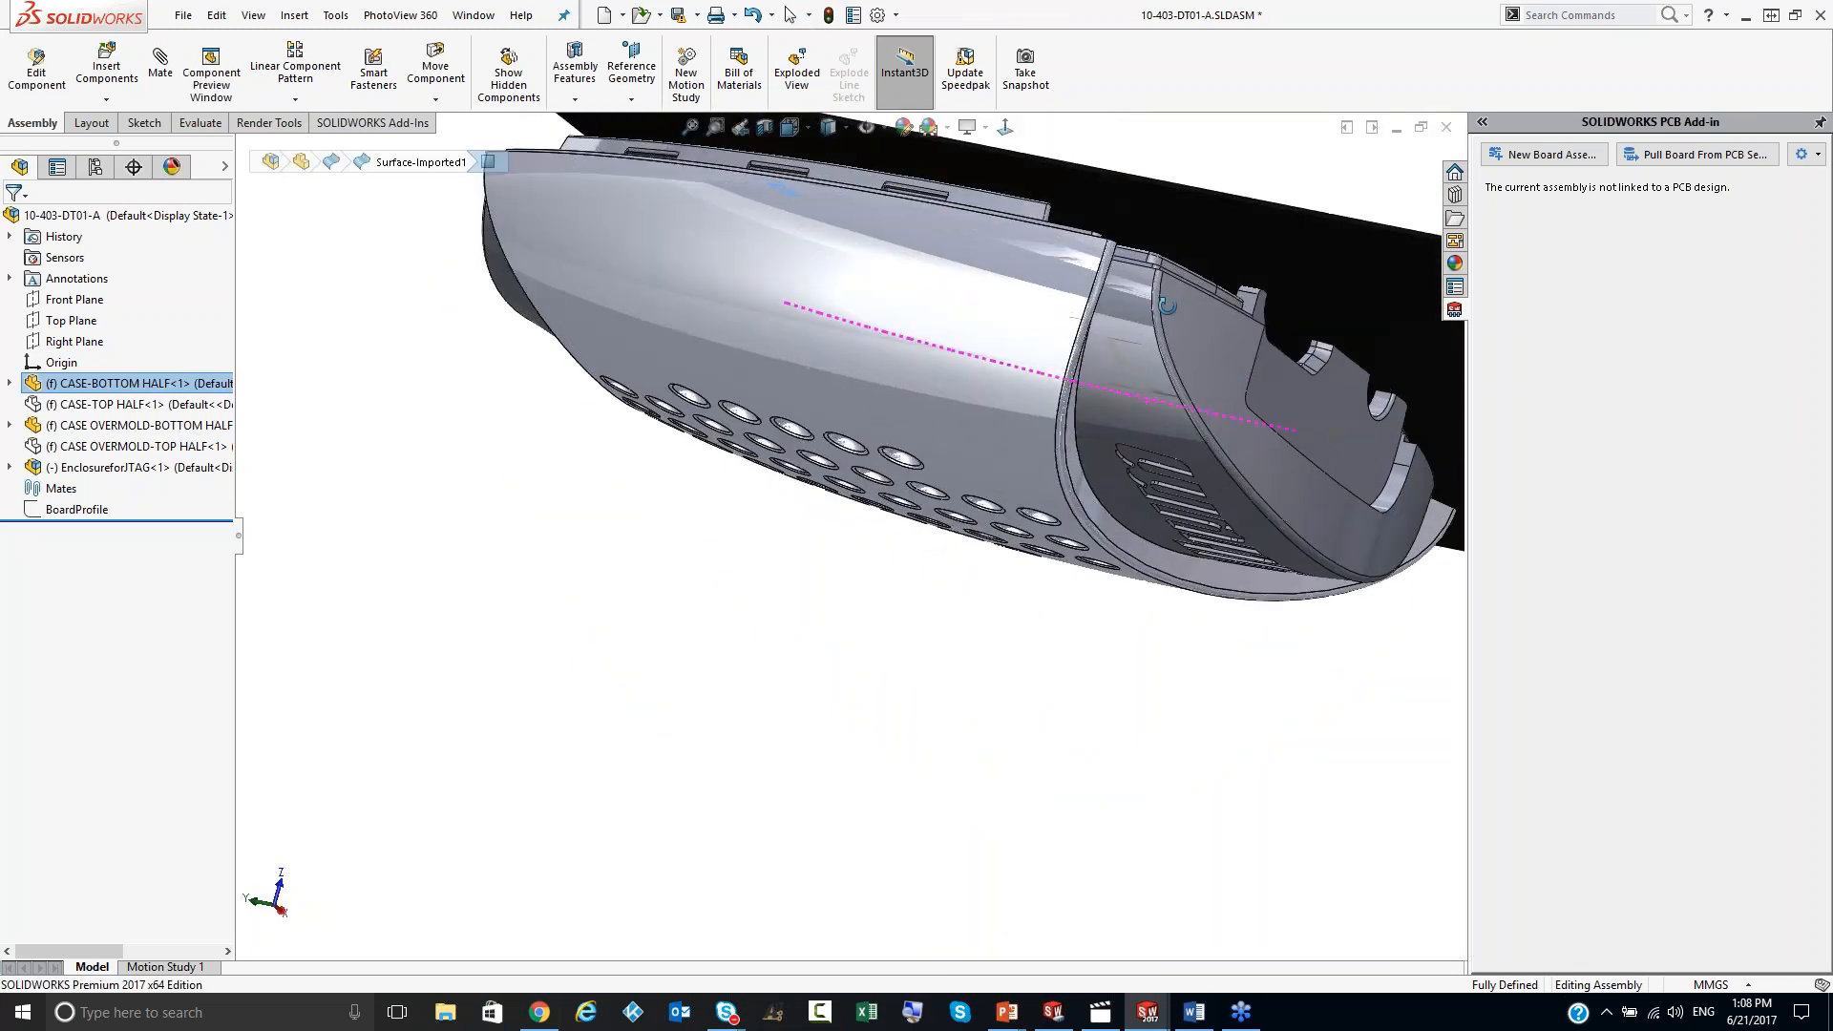
left_click(1223, 218, "ctrl")
left_click(1278, 202)
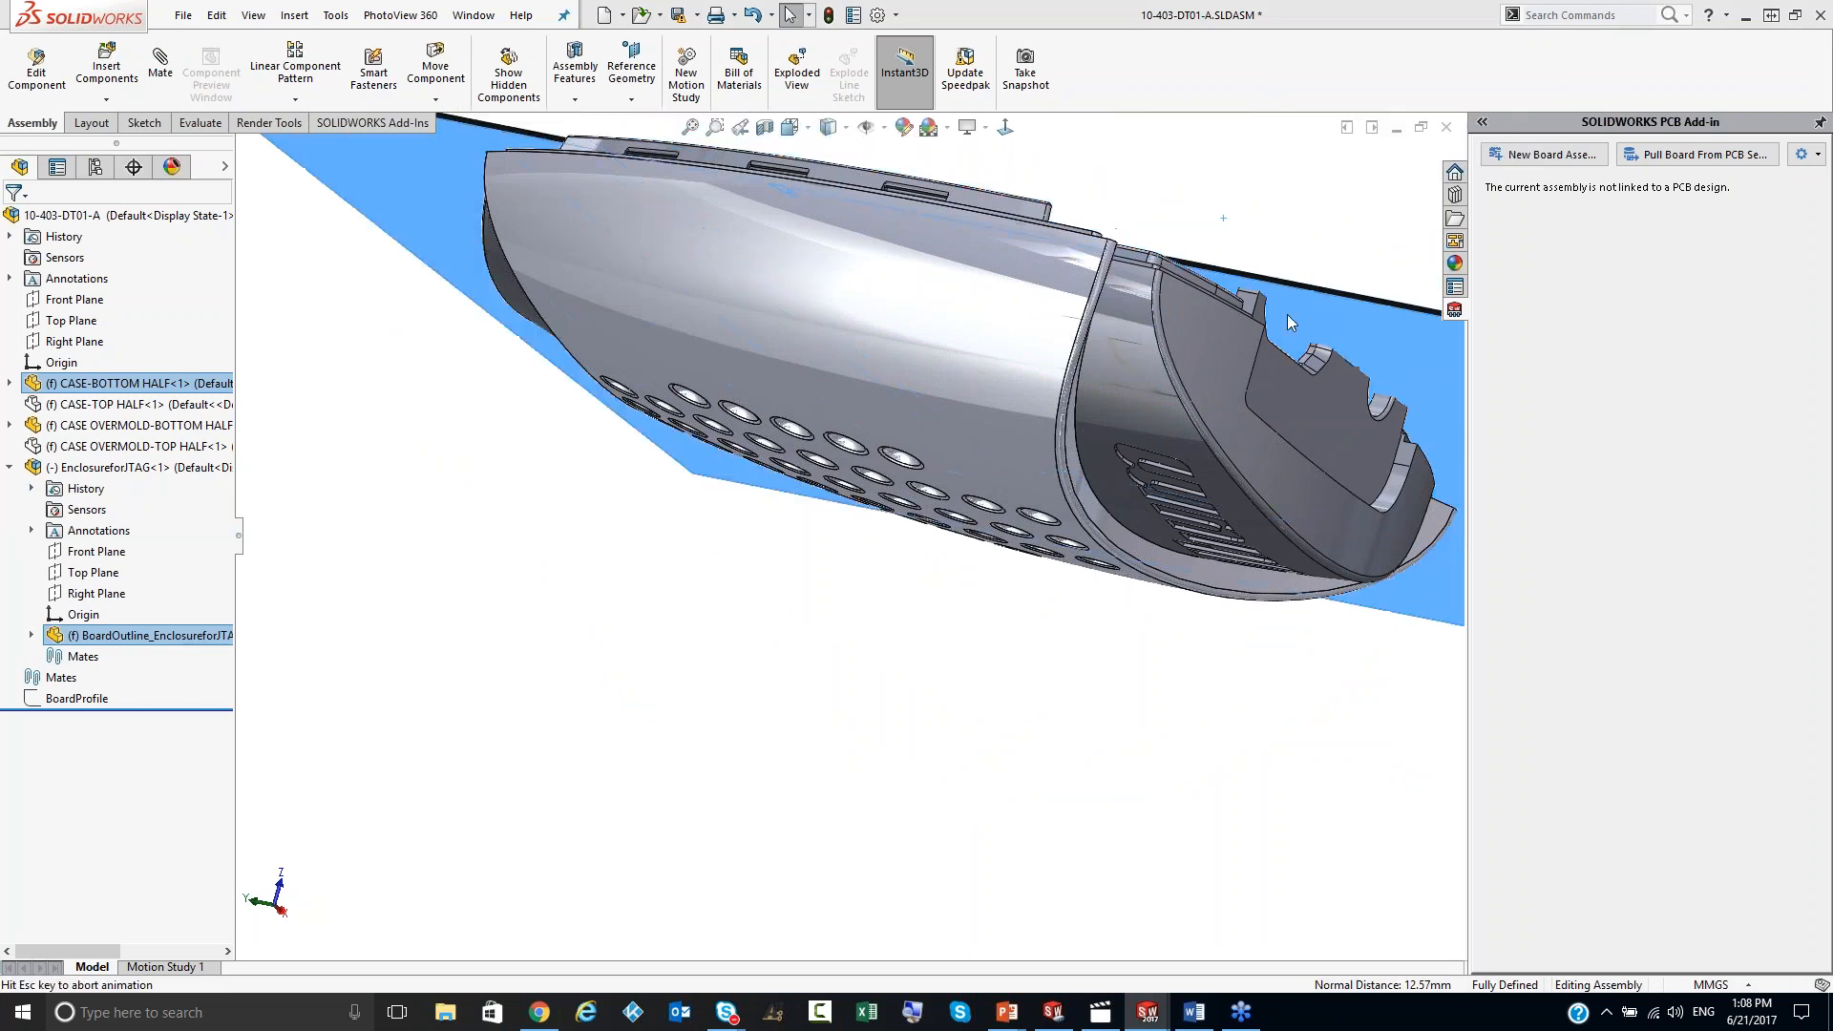
Step: View the board face-on and move the board so it covers the whole bottom case half
scroll(1173, 368, "down", 5)
scroll(1178, 403, "up", 3)
middle_click_drag(1172, 367, 1108, 601)
scroll(1178, 403, "down", 1)
key("ctrl+8")
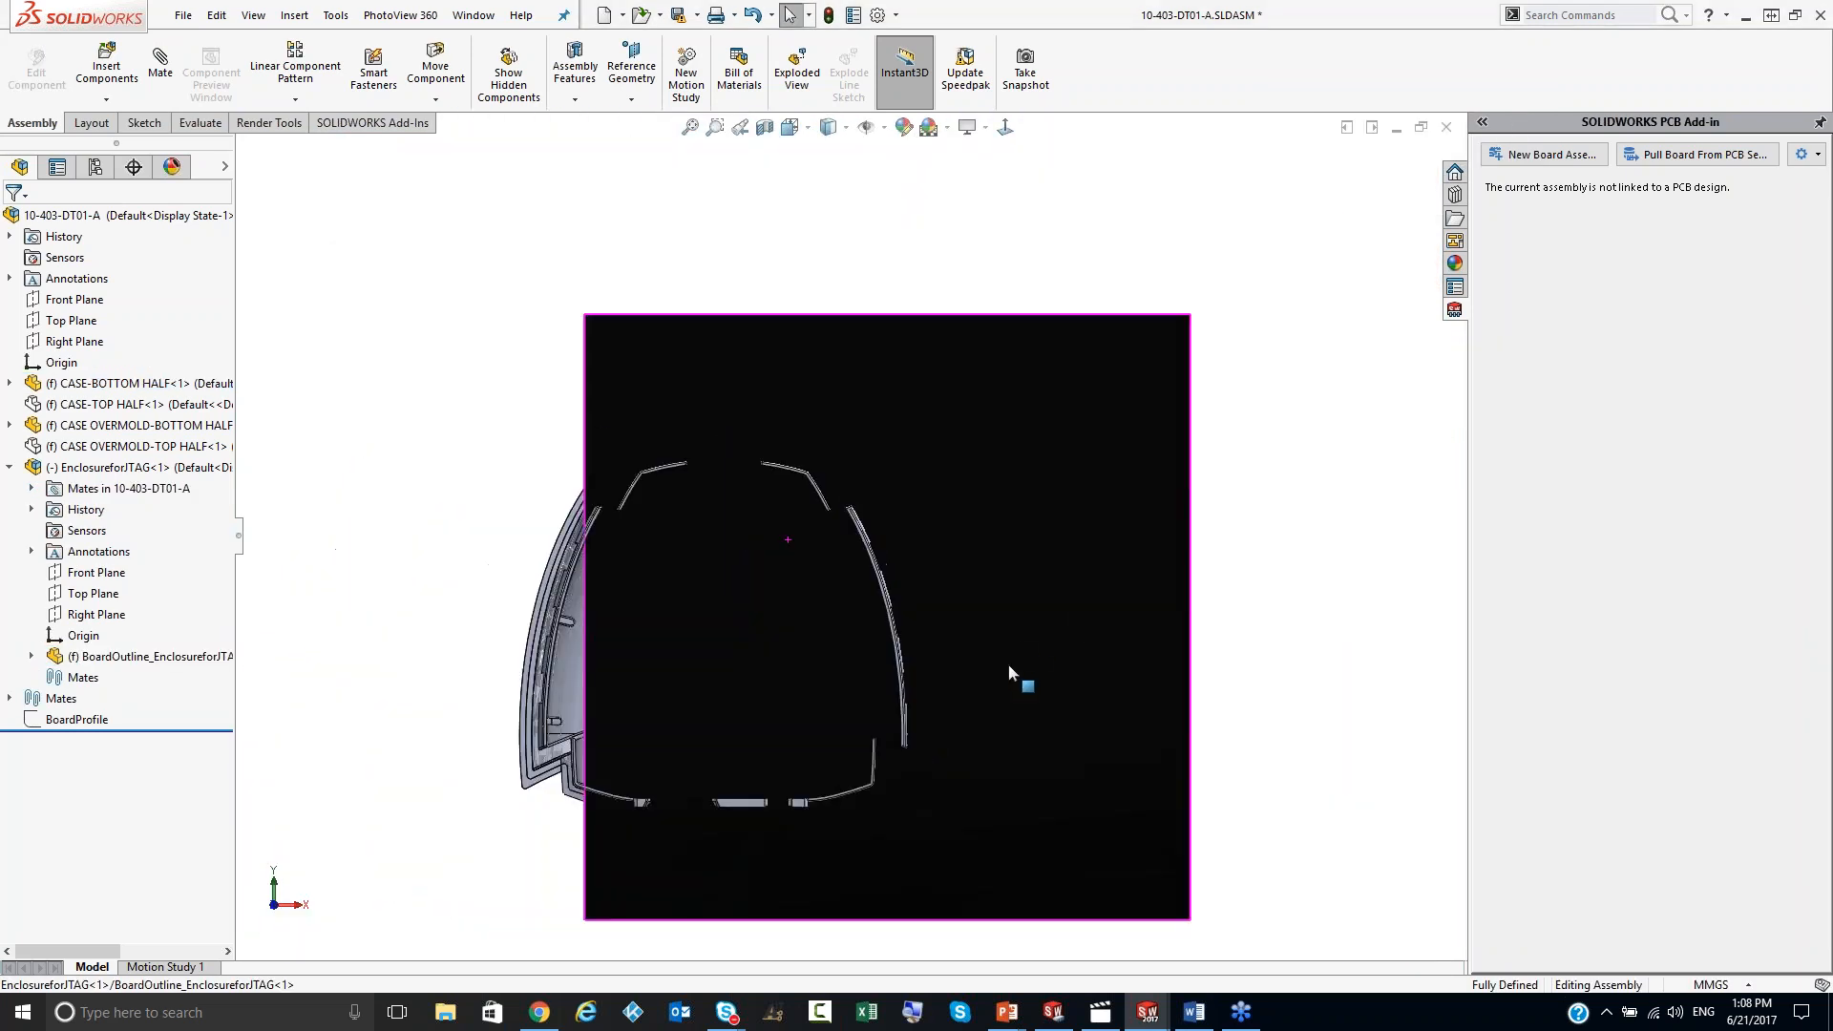
left_click(958, 759)
scroll(609, 788, "down", 2)
left_click(1285, 649)
Step: Edit the board outline part's sketch and delete its default rectangle
scroll(938, 687, "up", 3)
middle_click_drag(785, 666, 823, 606)
scroll(798, 596, "down", 2)
scroll(802, 590, "down", 1)
scroll(823, 610, "up", 3)
scroll(823, 611, "down", 1)
left_click(618, 421)
left_click(708, 336)
scroll(701, 335, "up", 1)
left_click_drag(573, 200, 1131, 768)
key("Escape")
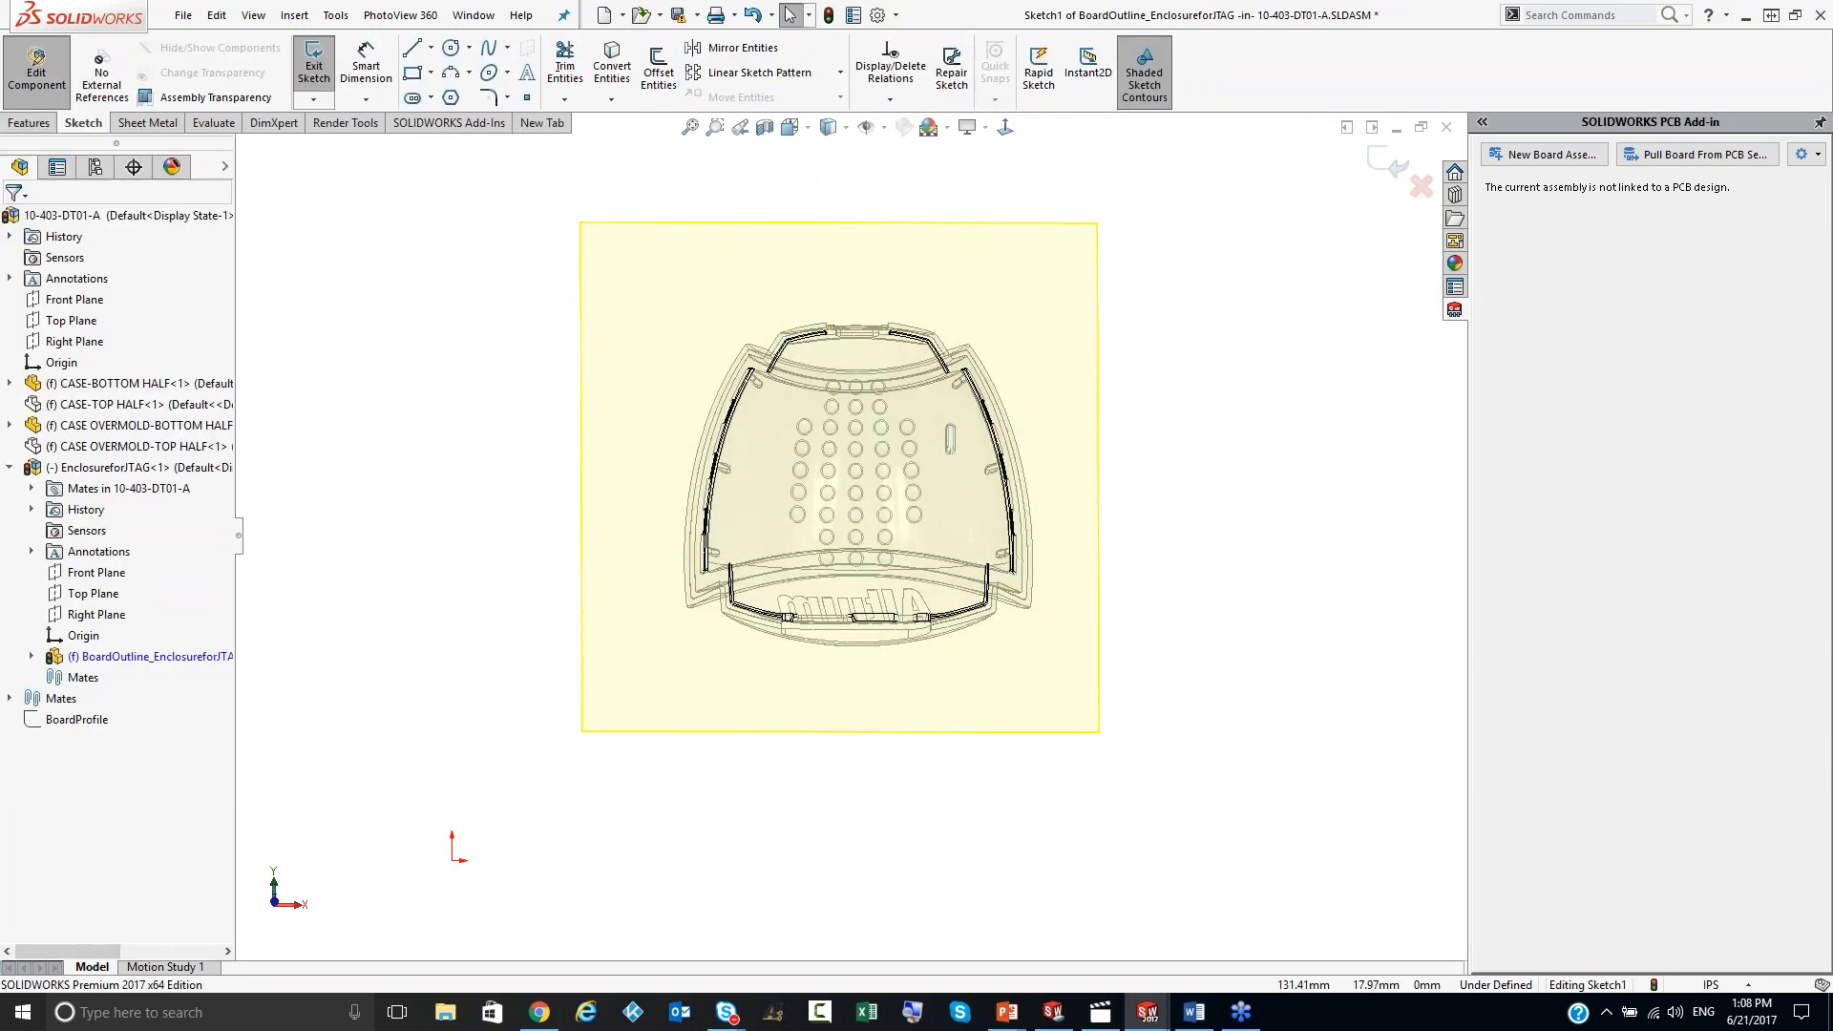
Step: Convert the BoardProfile sketch into the board outline sketch and exit sketch and component editing
left_click(91, 721)
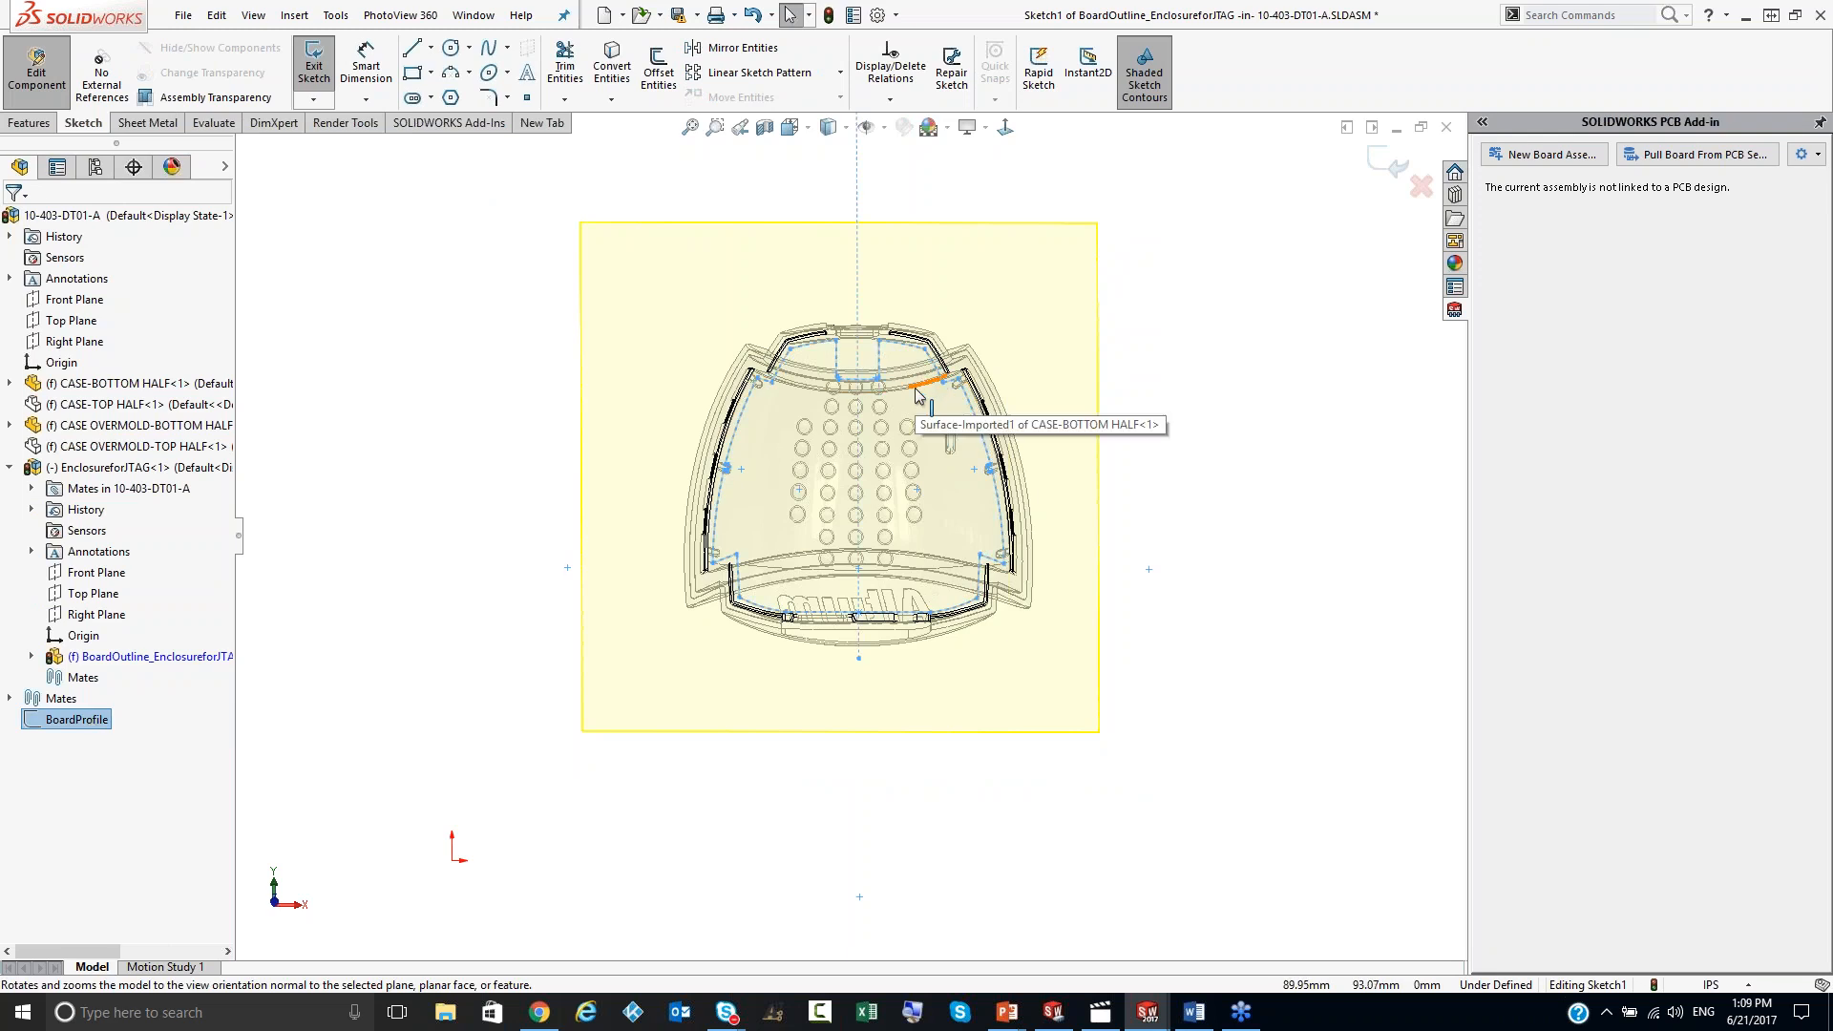
scroll(967, 424, "down", 2)
scroll(689, 296, "down", 1)
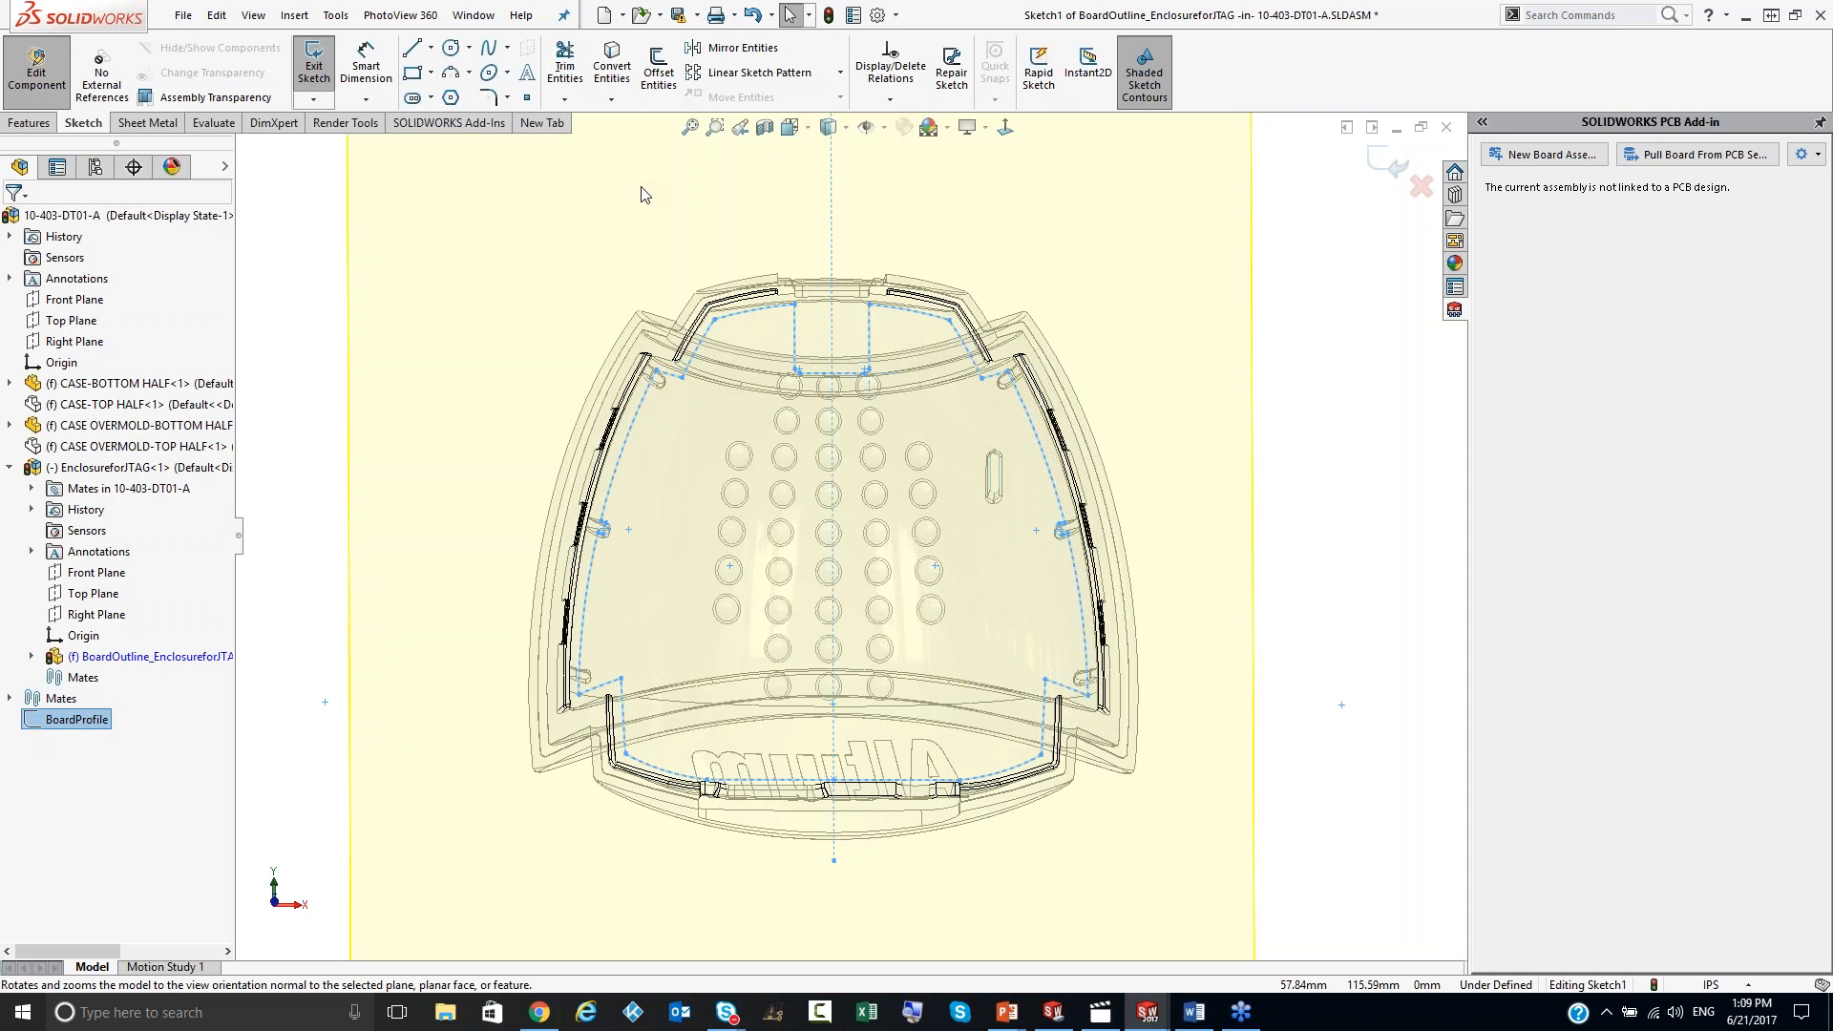
left_click(621, 83)
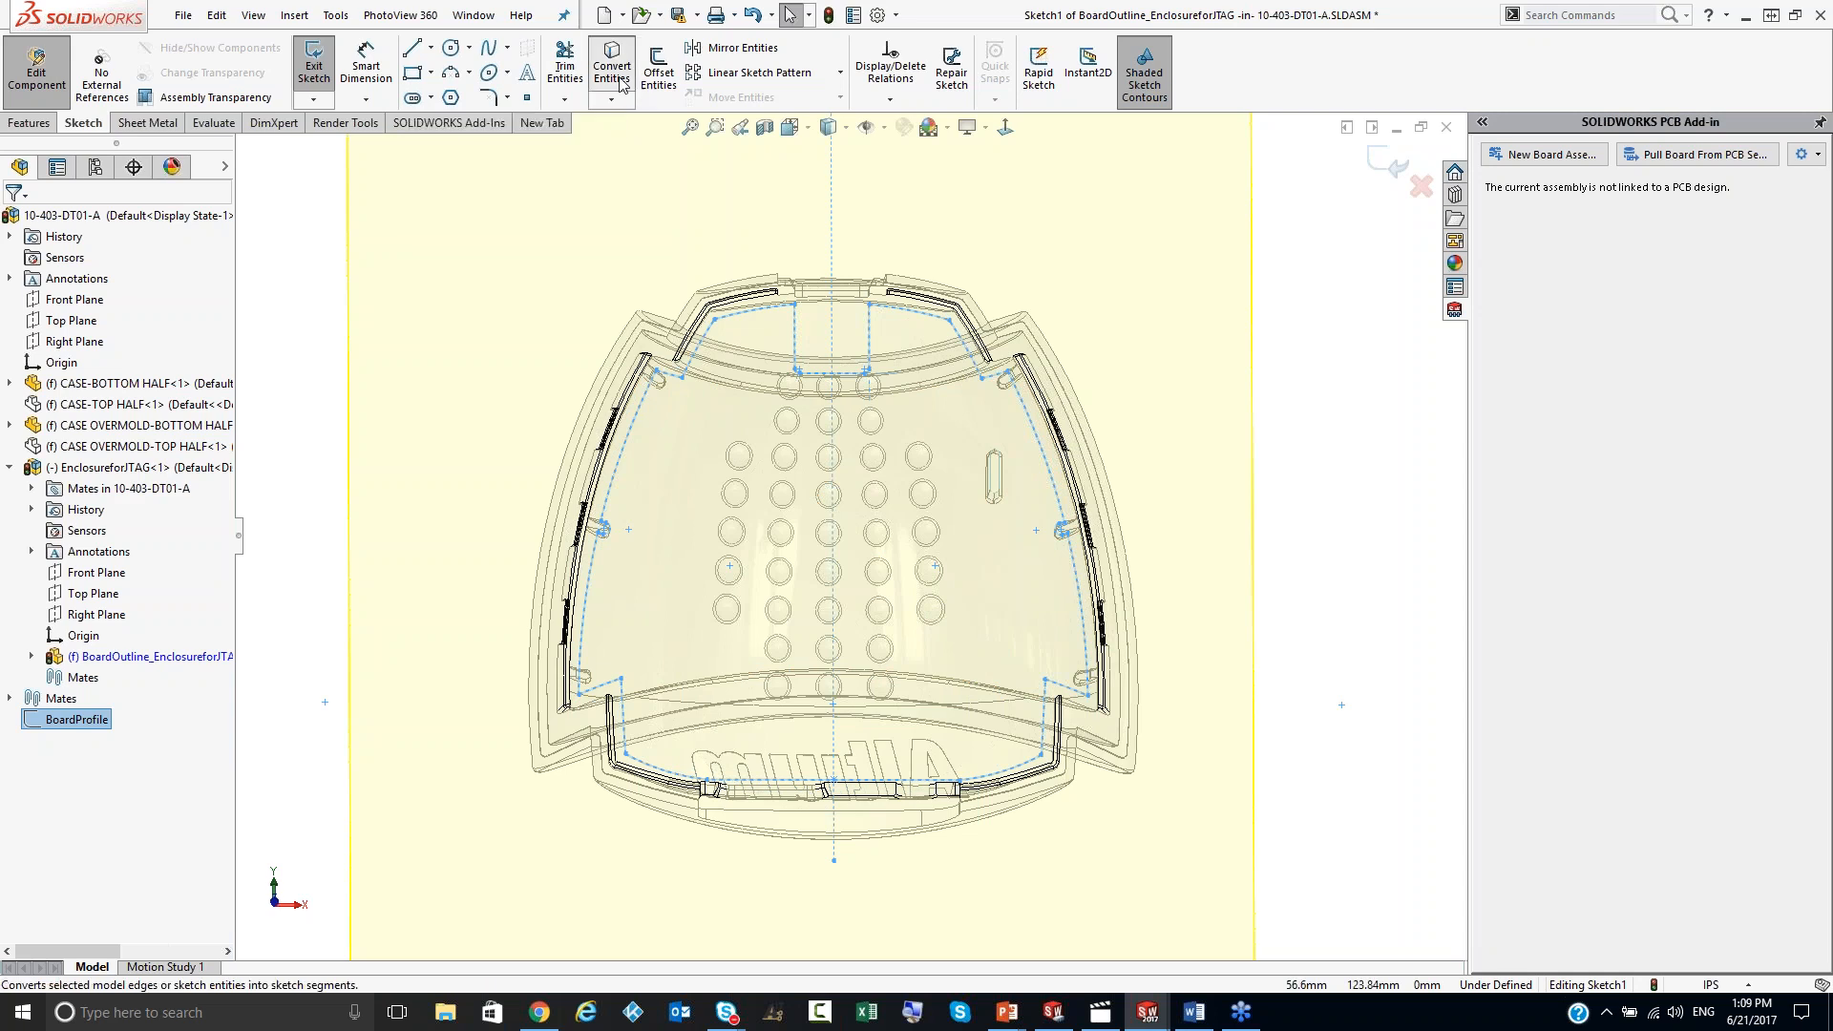
scroll(896, 494, "up", 1)
mouse_move(846, 542)
middle_mouse_down()
mouse_move(838, 485)
mouse_move(839, 527)
middle_mouse_up()
scroll(850, 512, "down", 1)
scroll(849, 531, "up", 1)
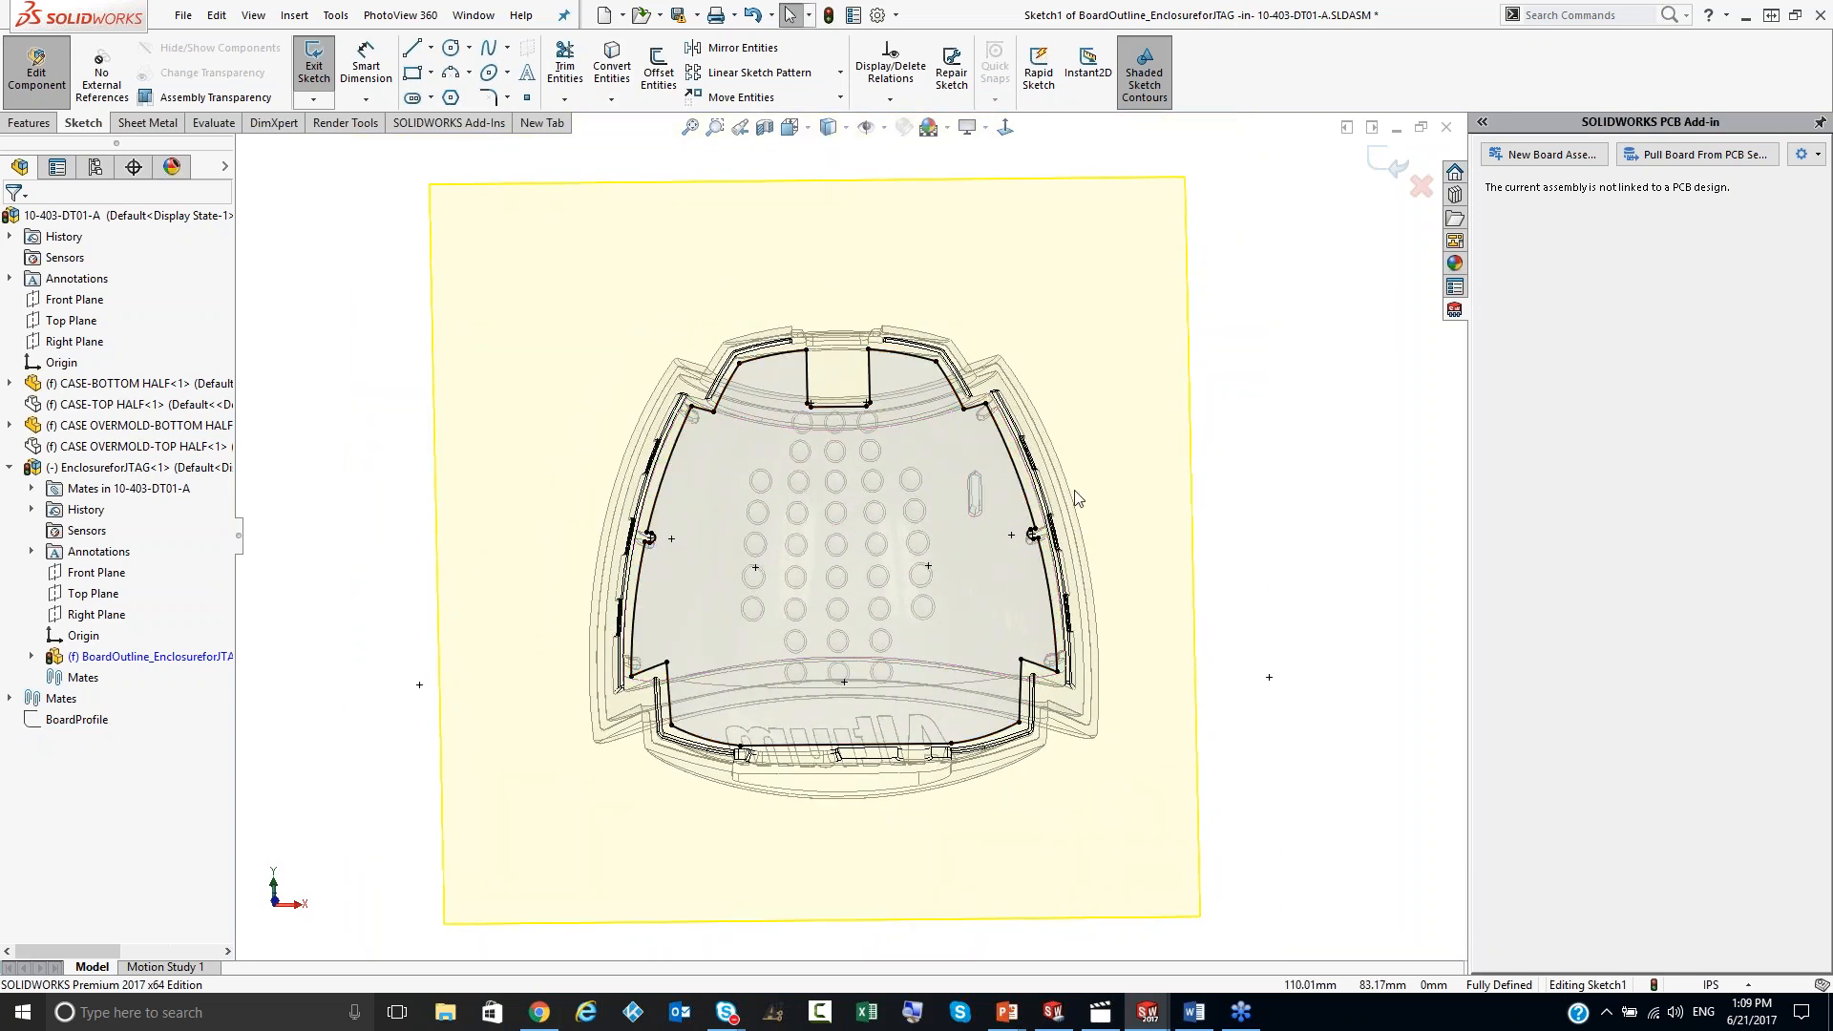
left_click(1382, 165)
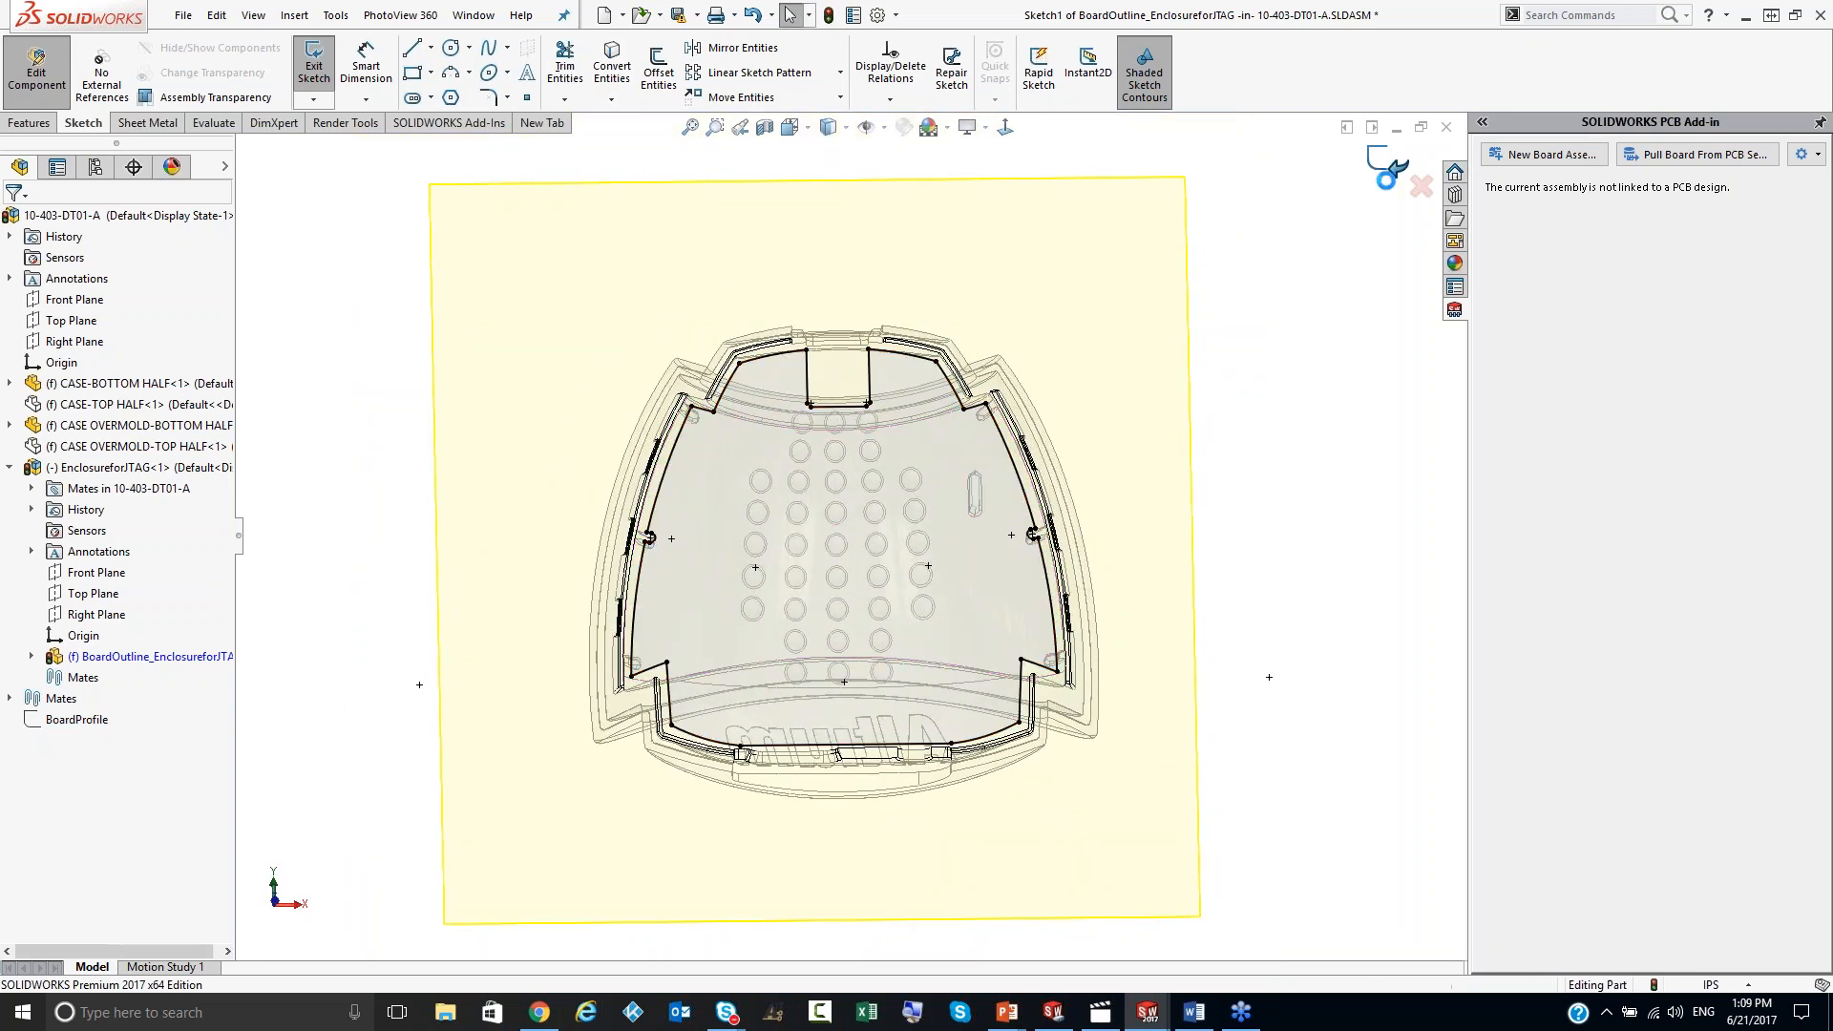
scroll(814, 668, "down", 2)
scroll(931, 482, "down", 2)
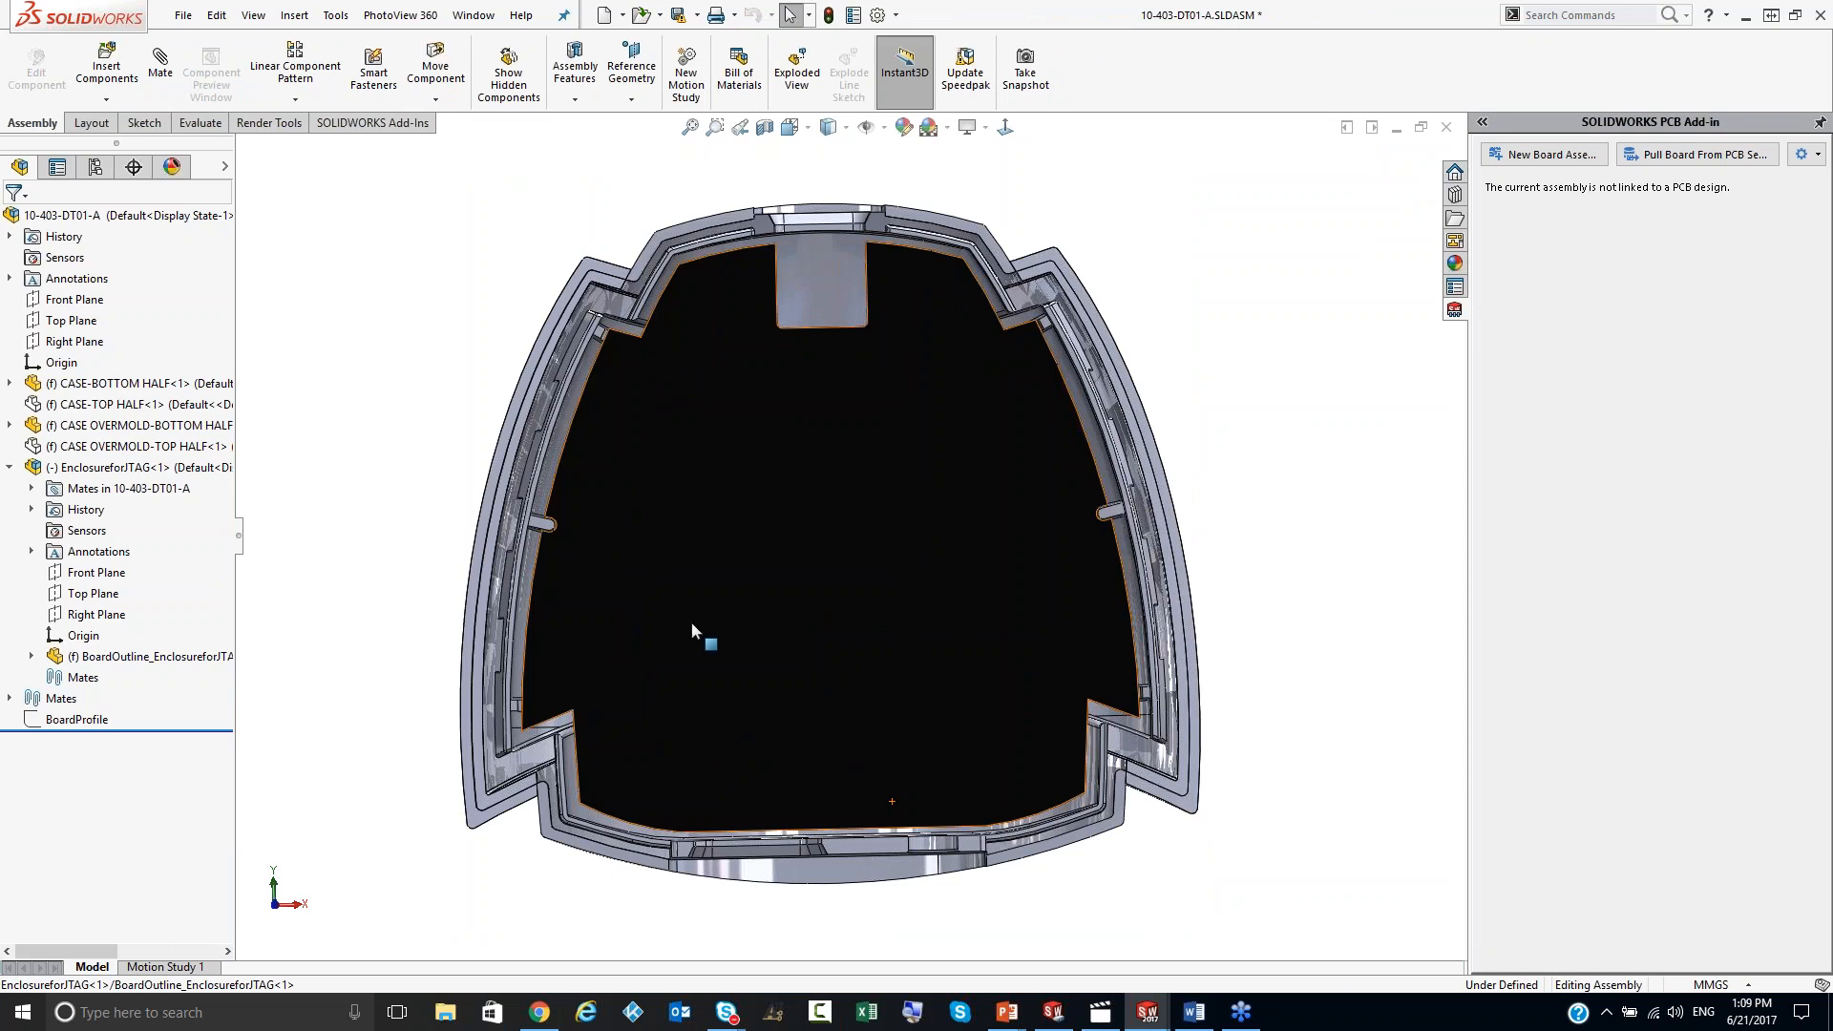
Step: Switch to the EnclosureforJTAG assembly and push the board to its PCB project with the comment "Configure board shape"
left_click(1054, 1012)
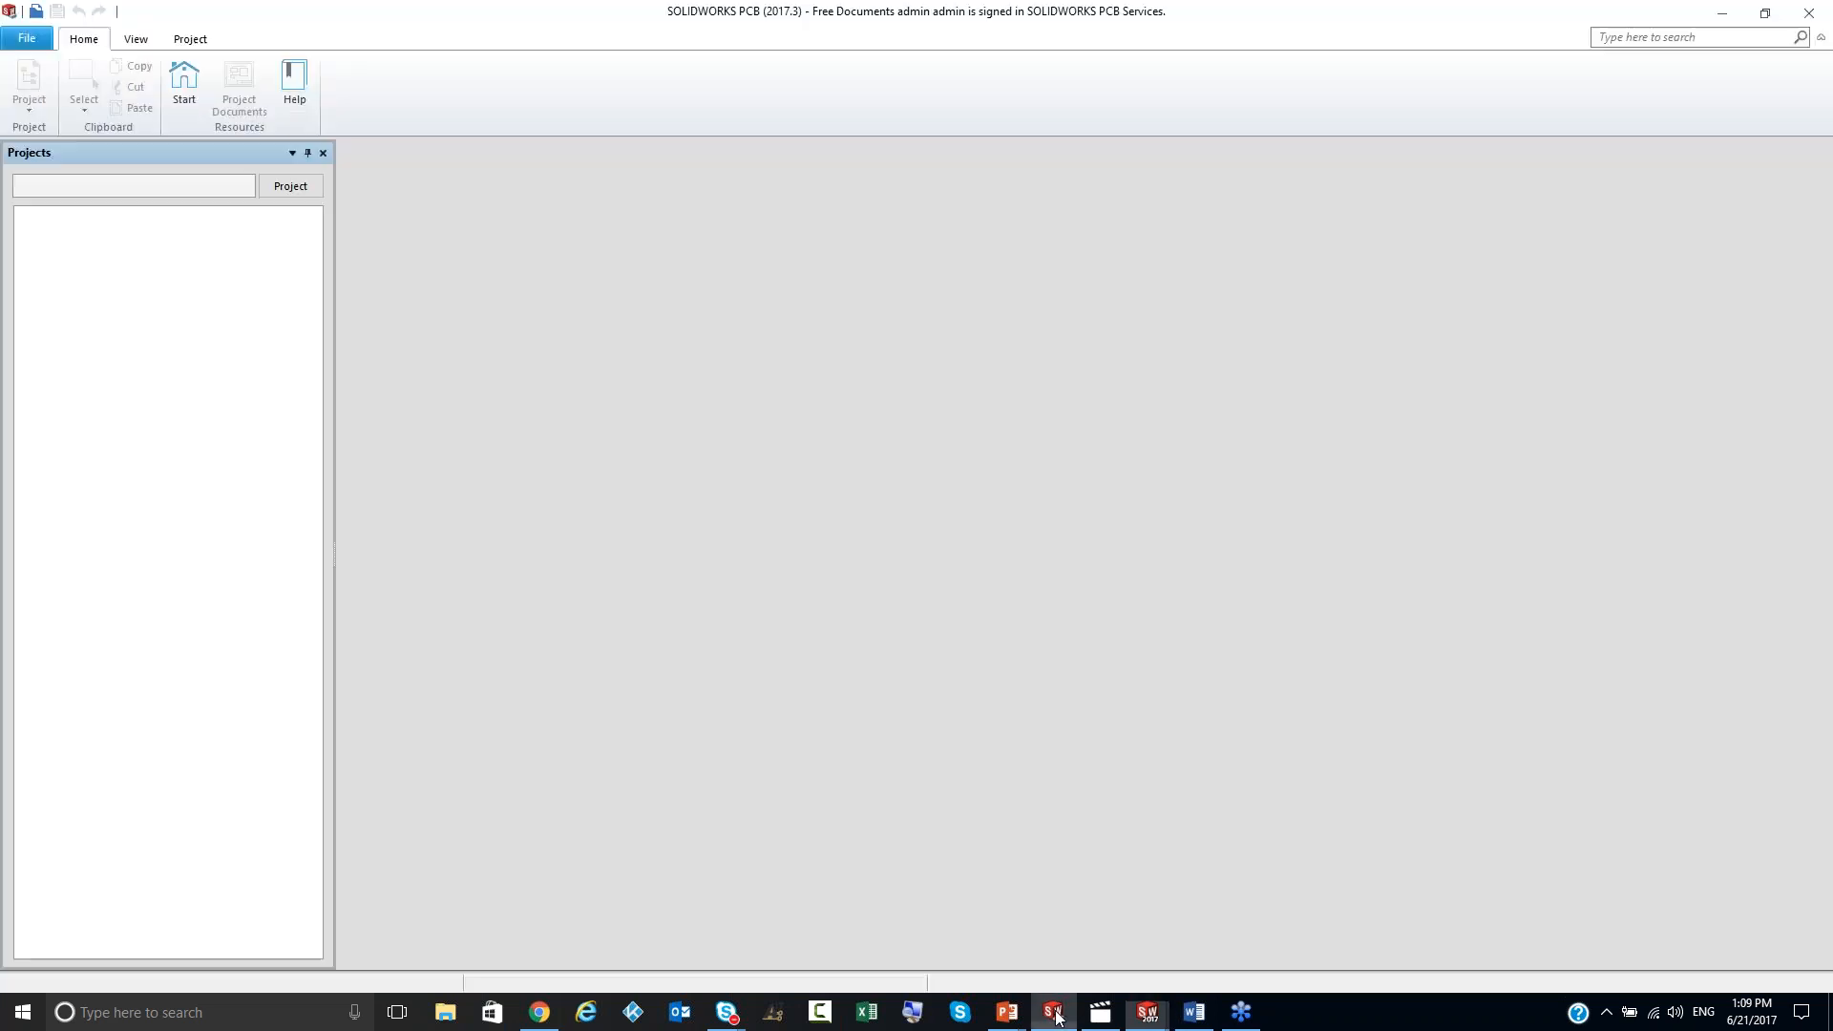
mouse_move(1144, 1012)
left_click(1248, 941)
scroll(863, 583, "down", 5)
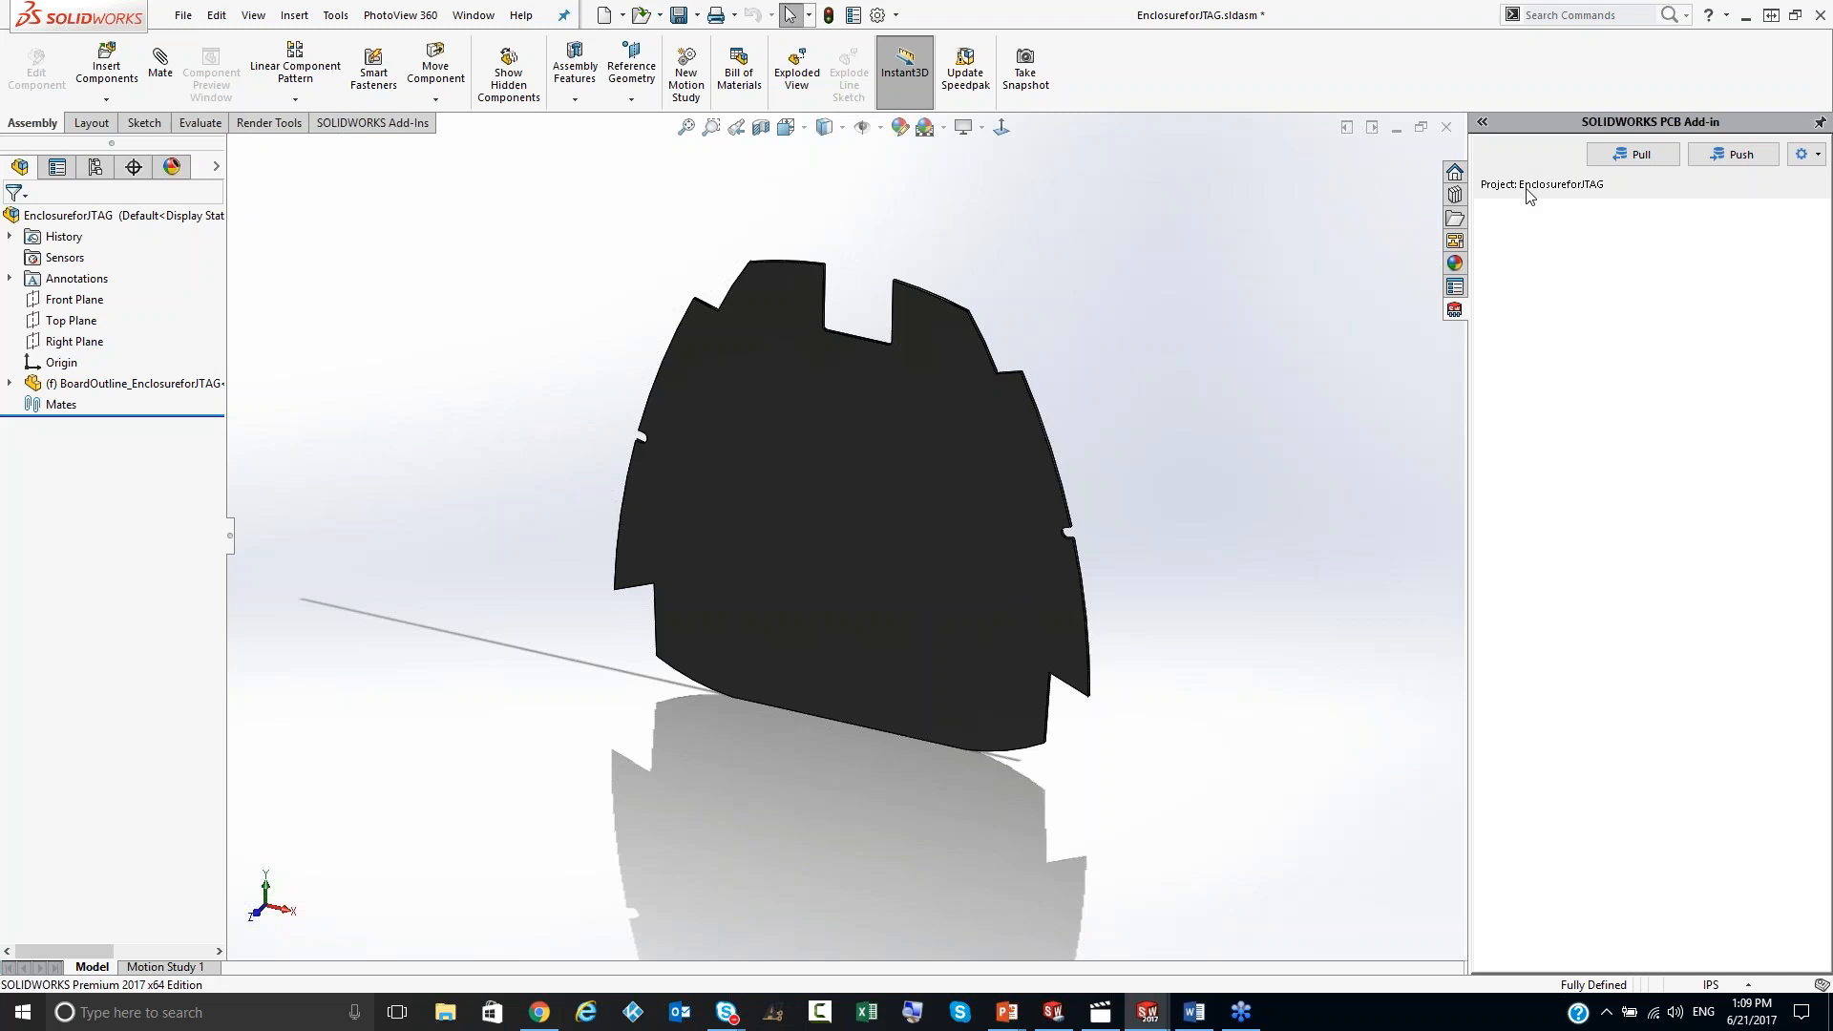
left_click(1710, 160)
left_click(1607, 263)
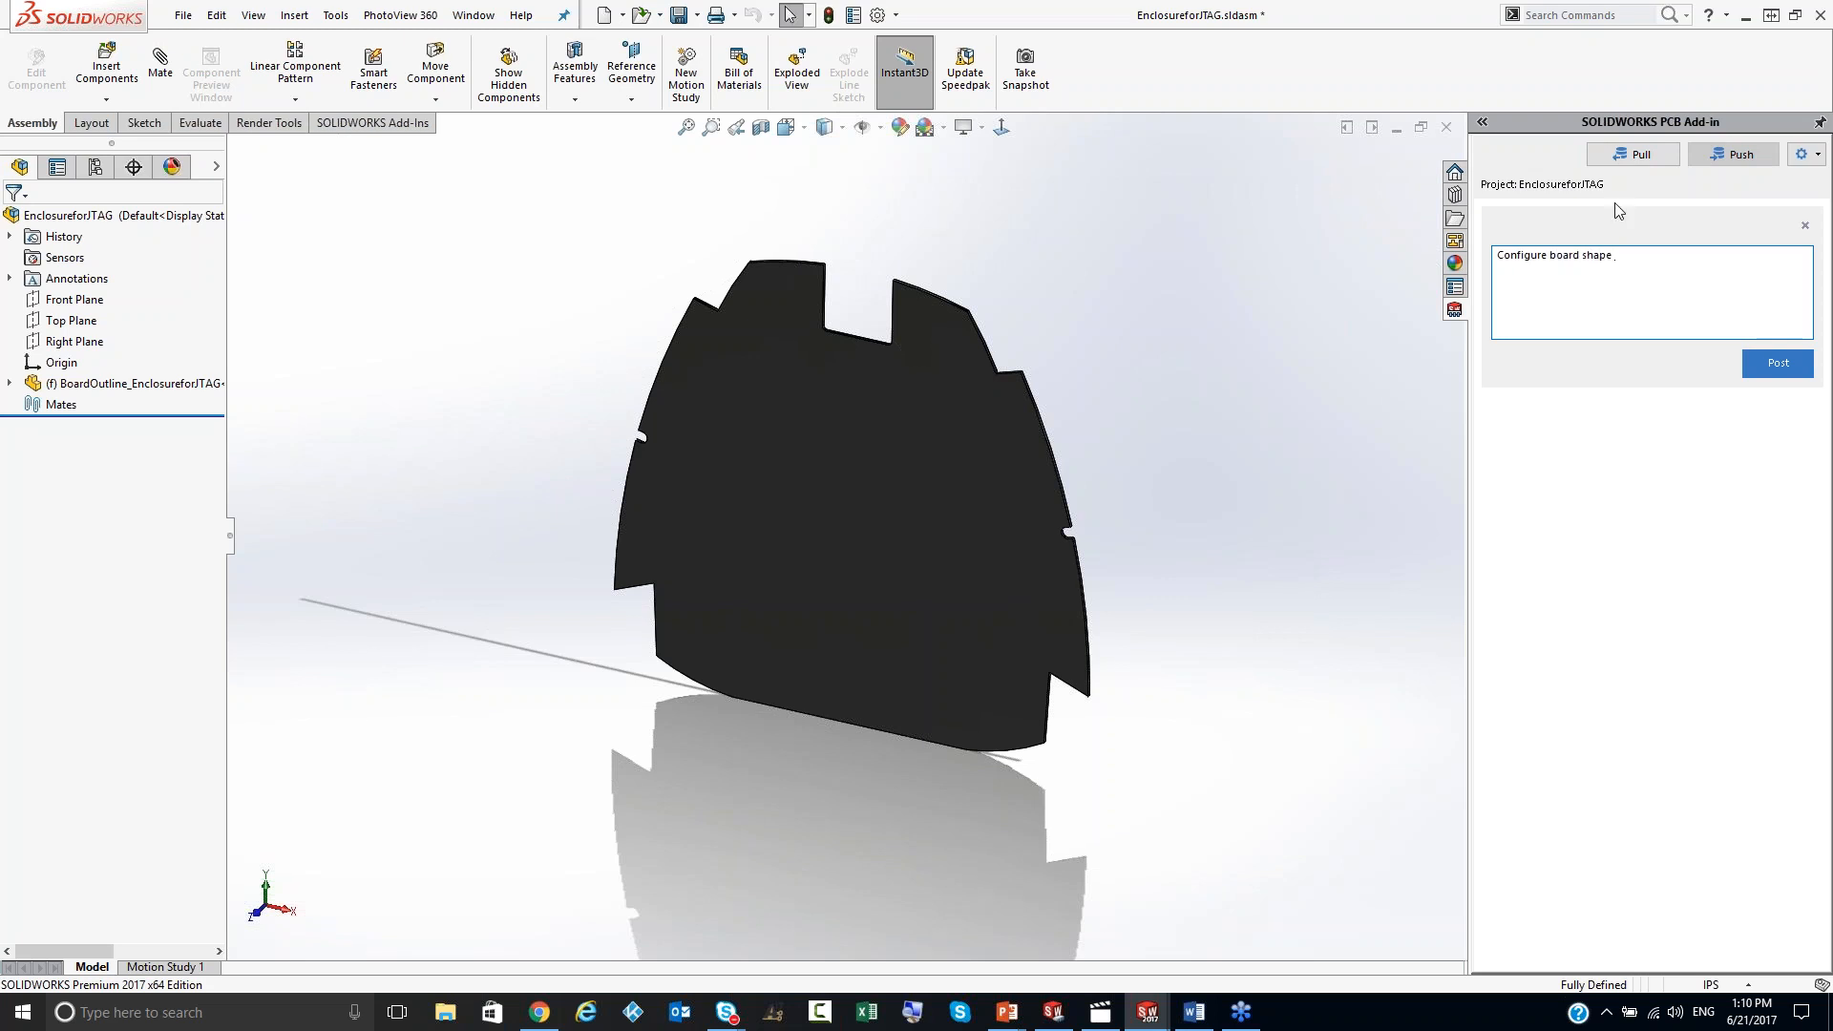
left_click(1761, 361)
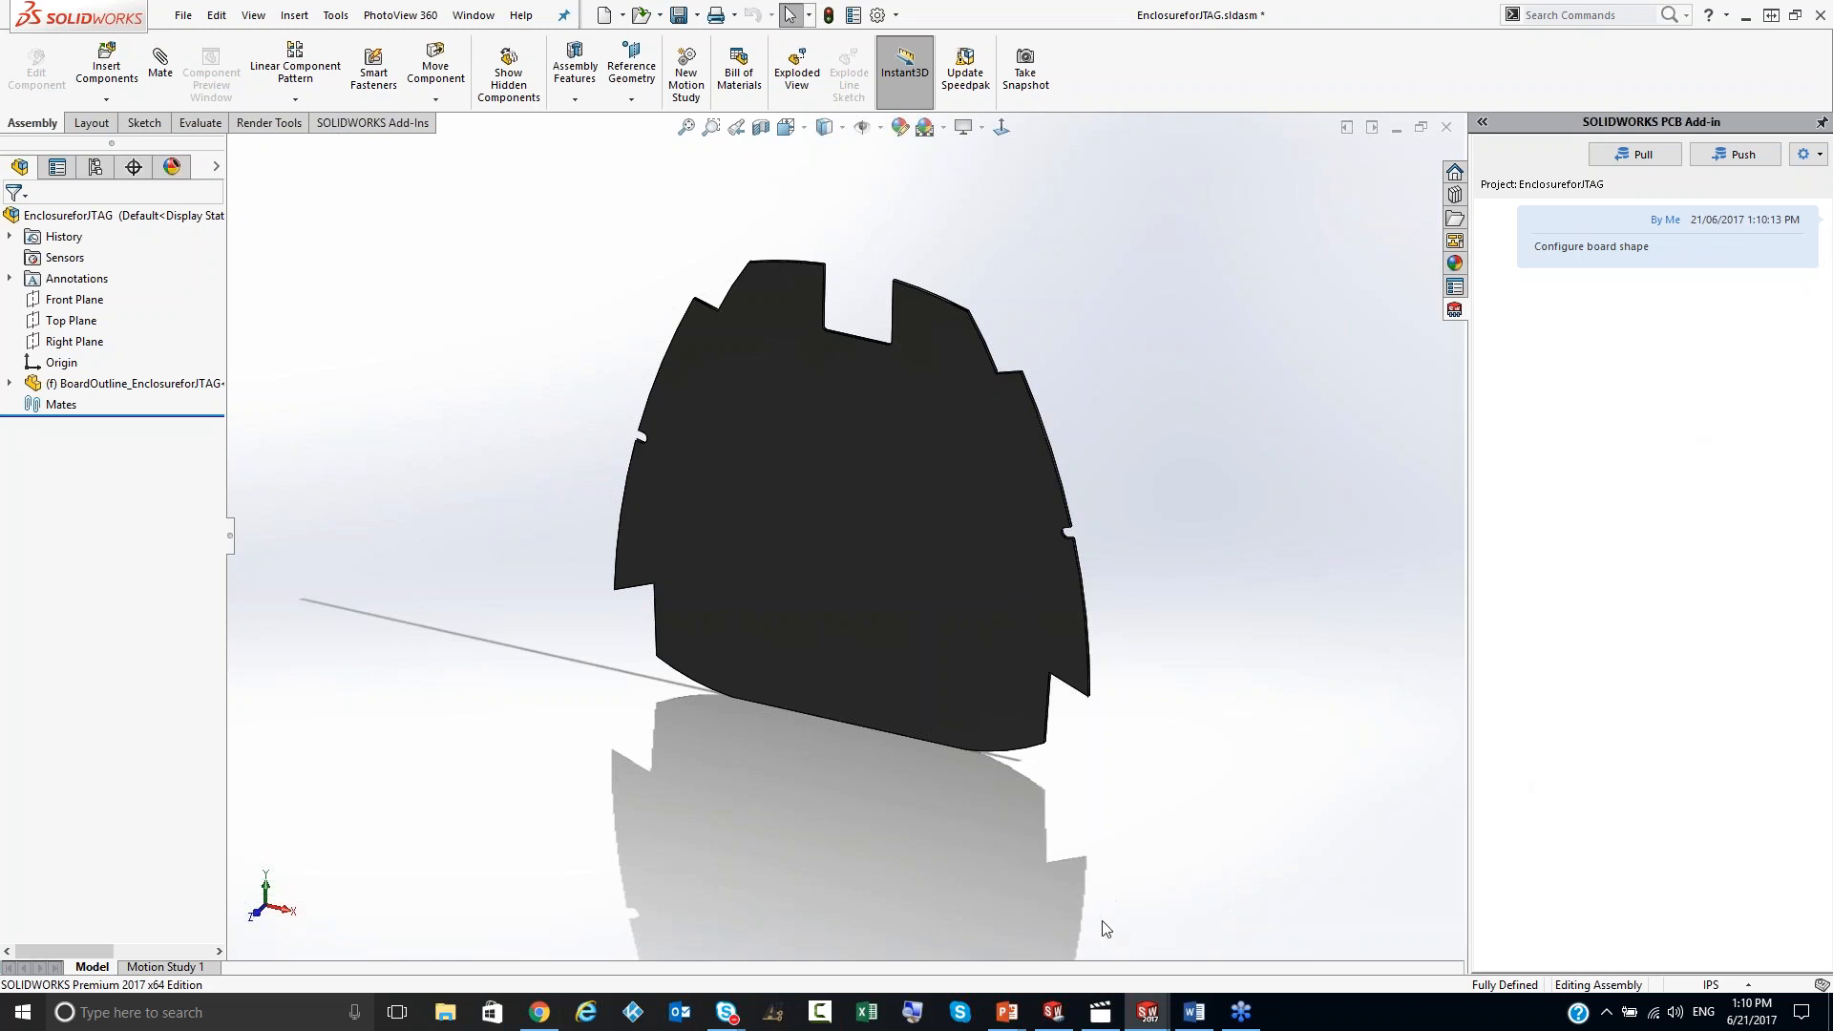
Step: Switch to SOLIDWORKS PCB and open the managed project EnclosureforJTAG
left_click(1050, 1016)
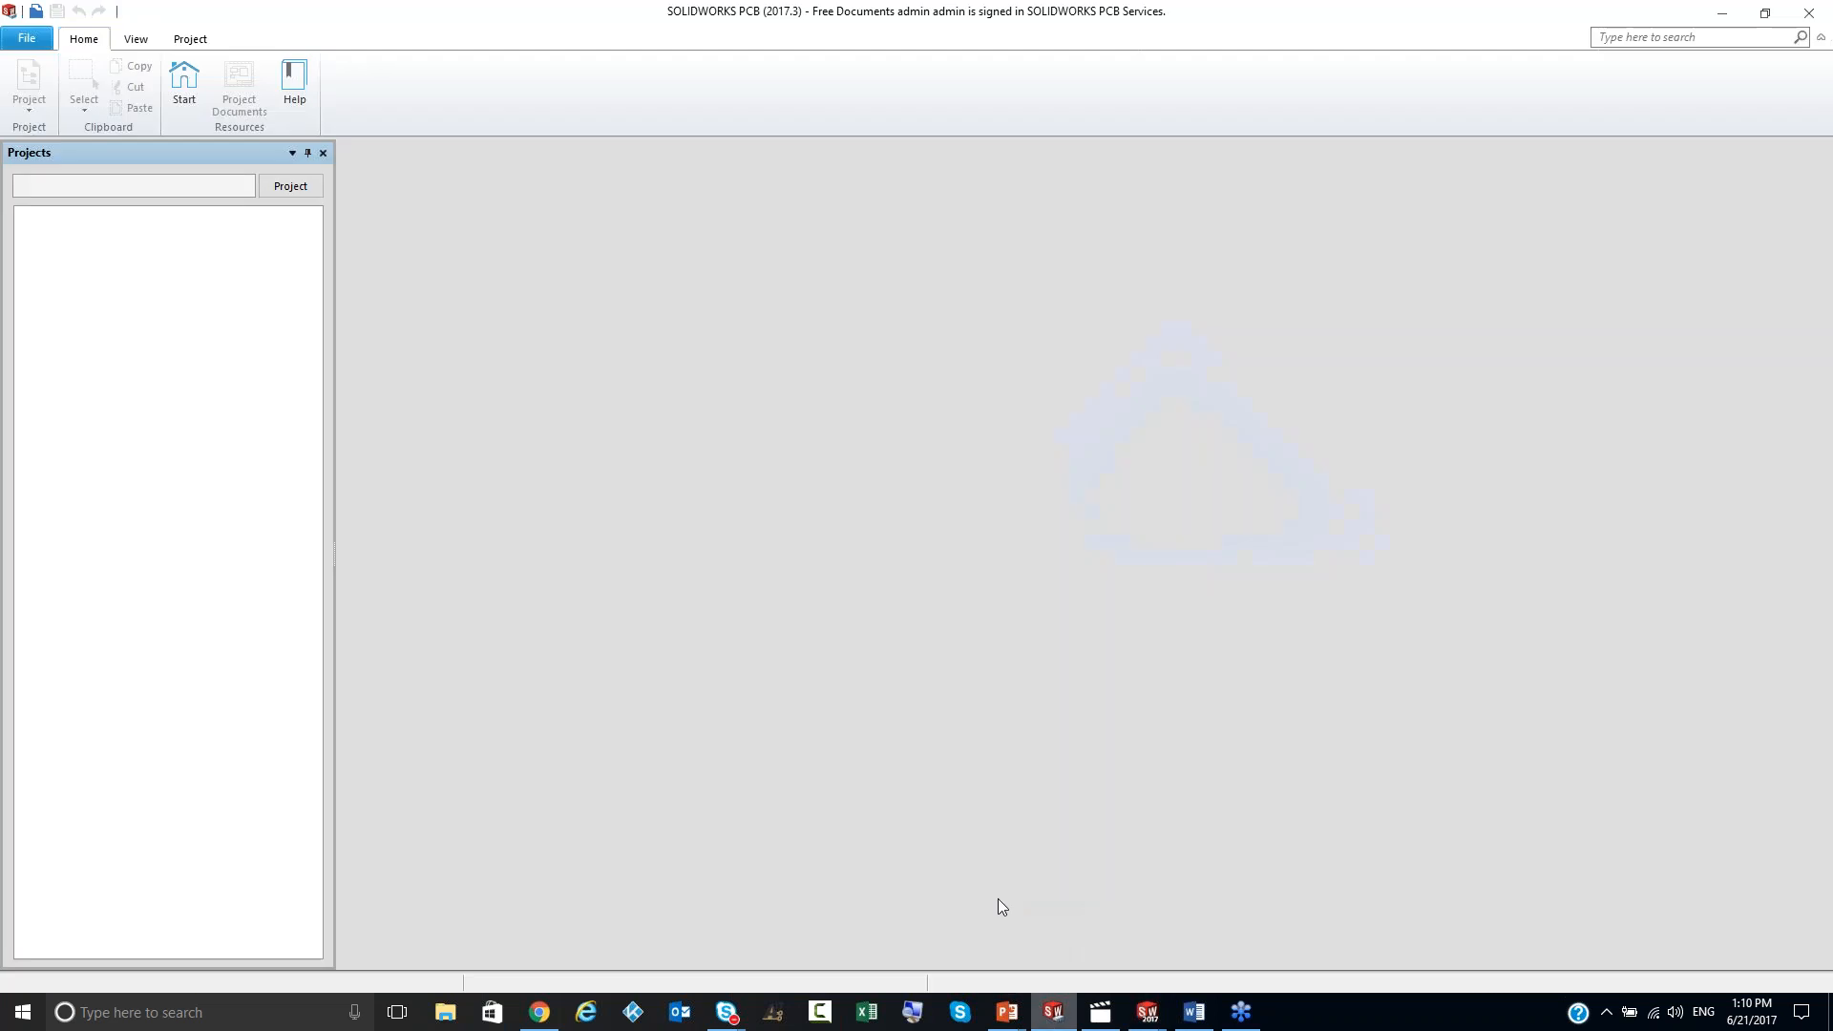
left_click(26, 38)
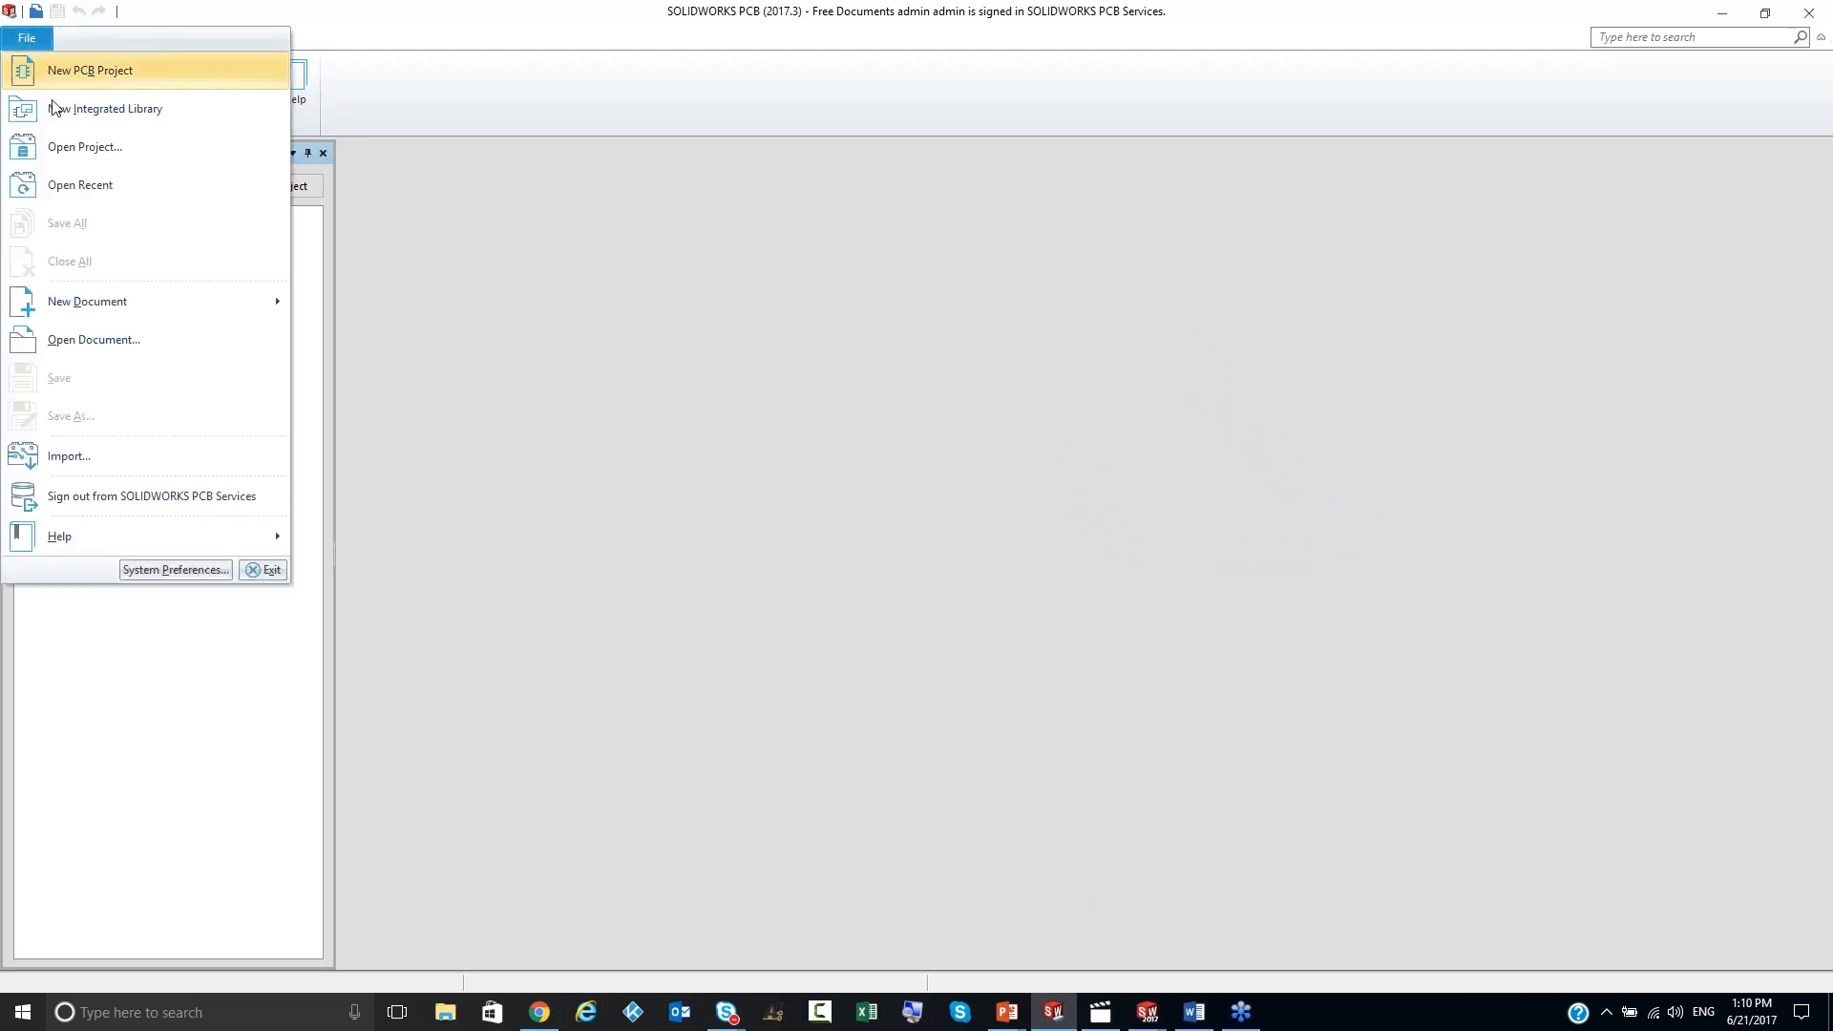
left_click(89, 145)
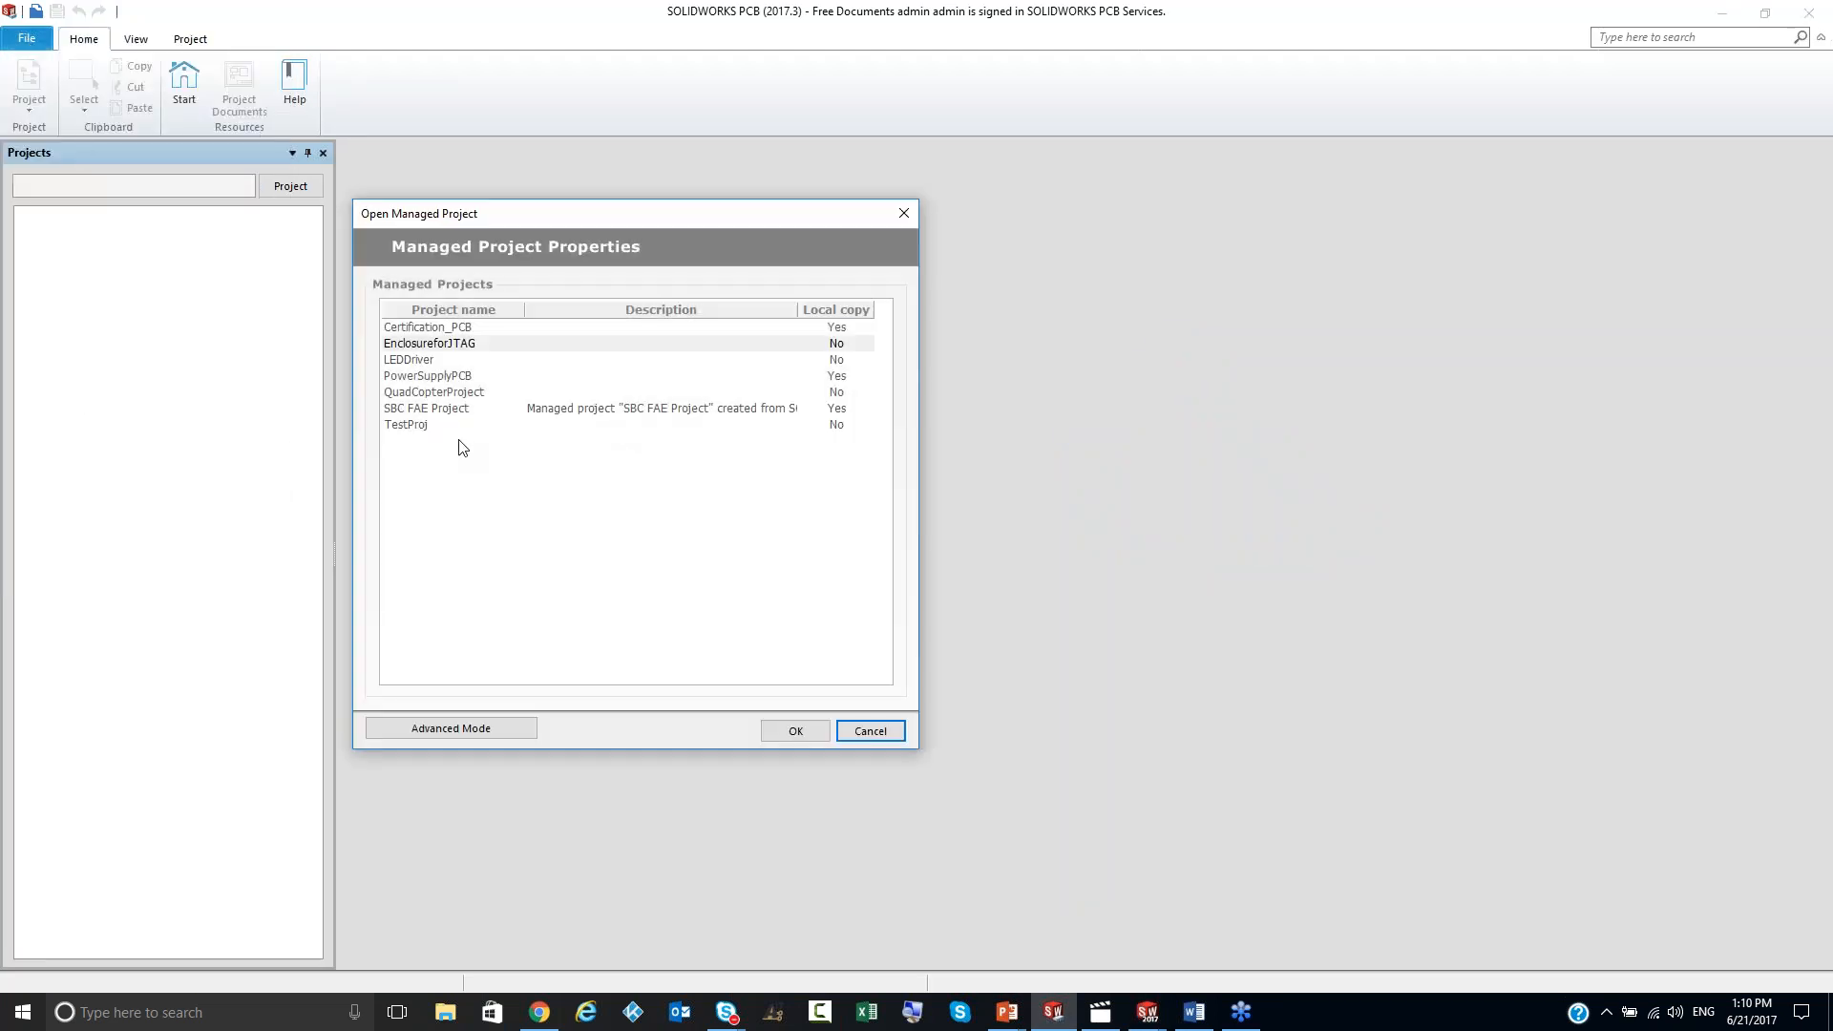
left_click(466, 345)
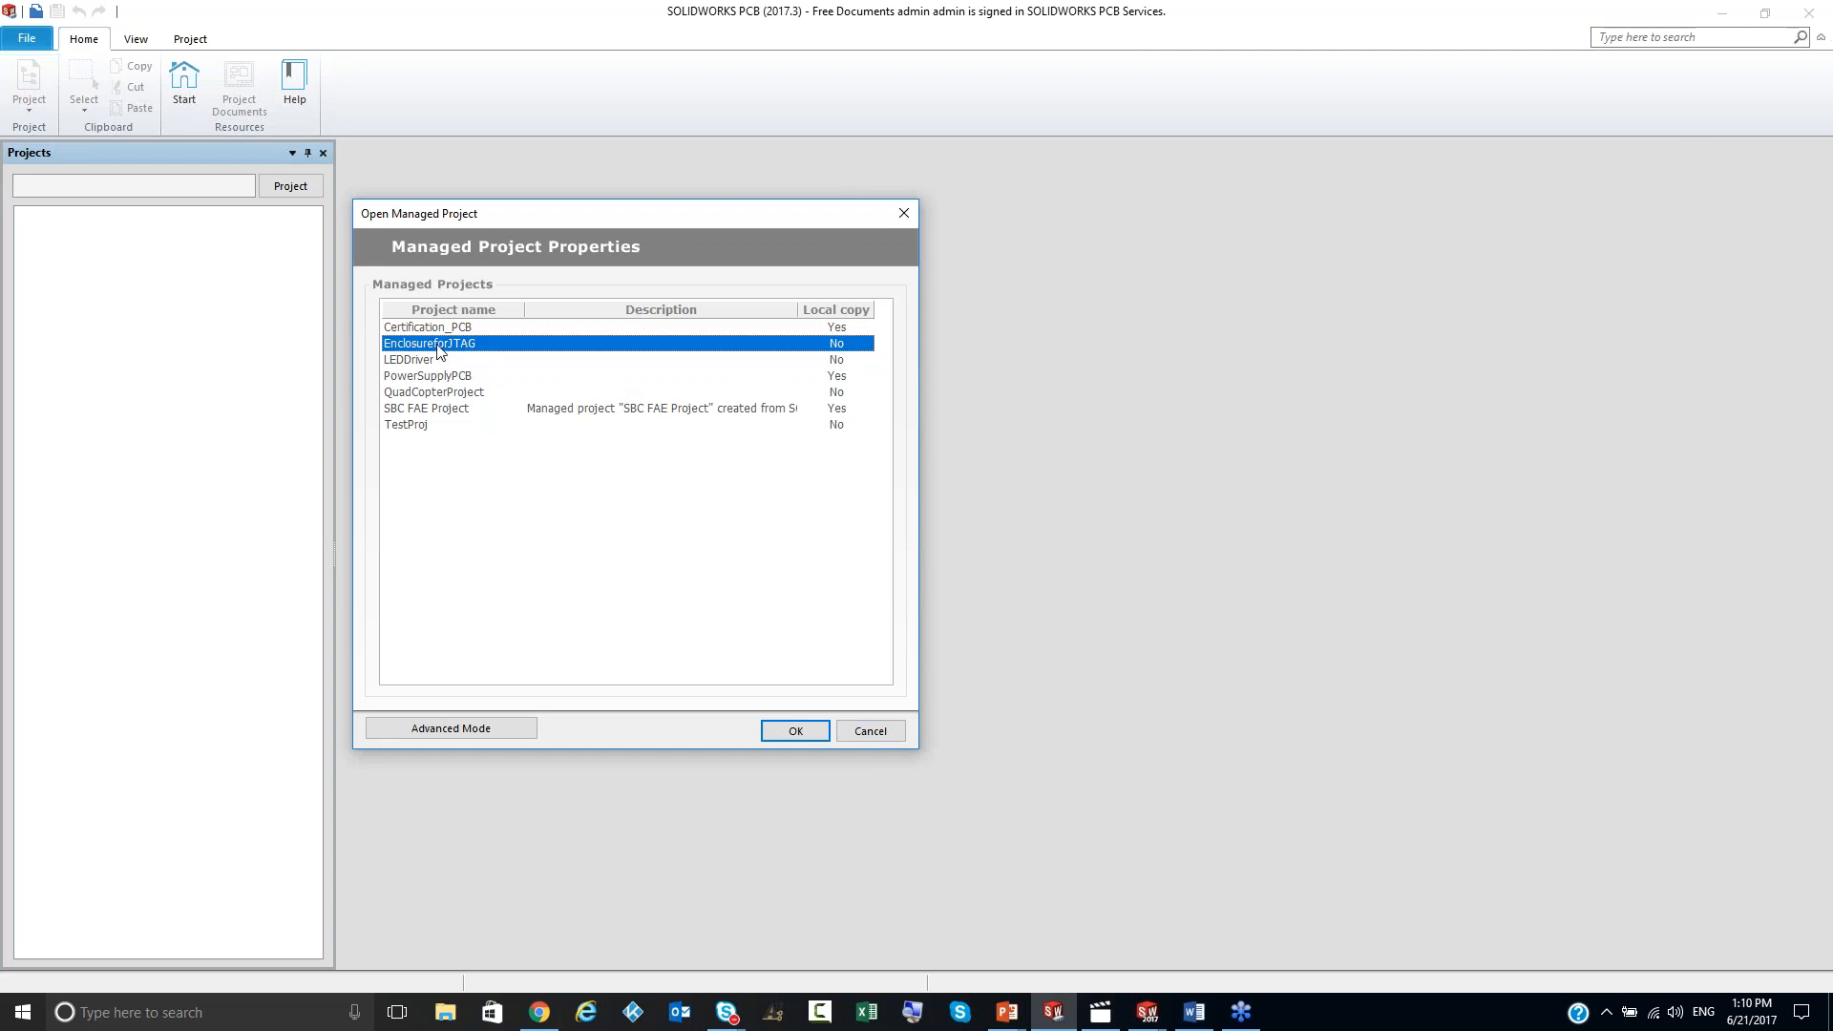
left_click(793, 732)
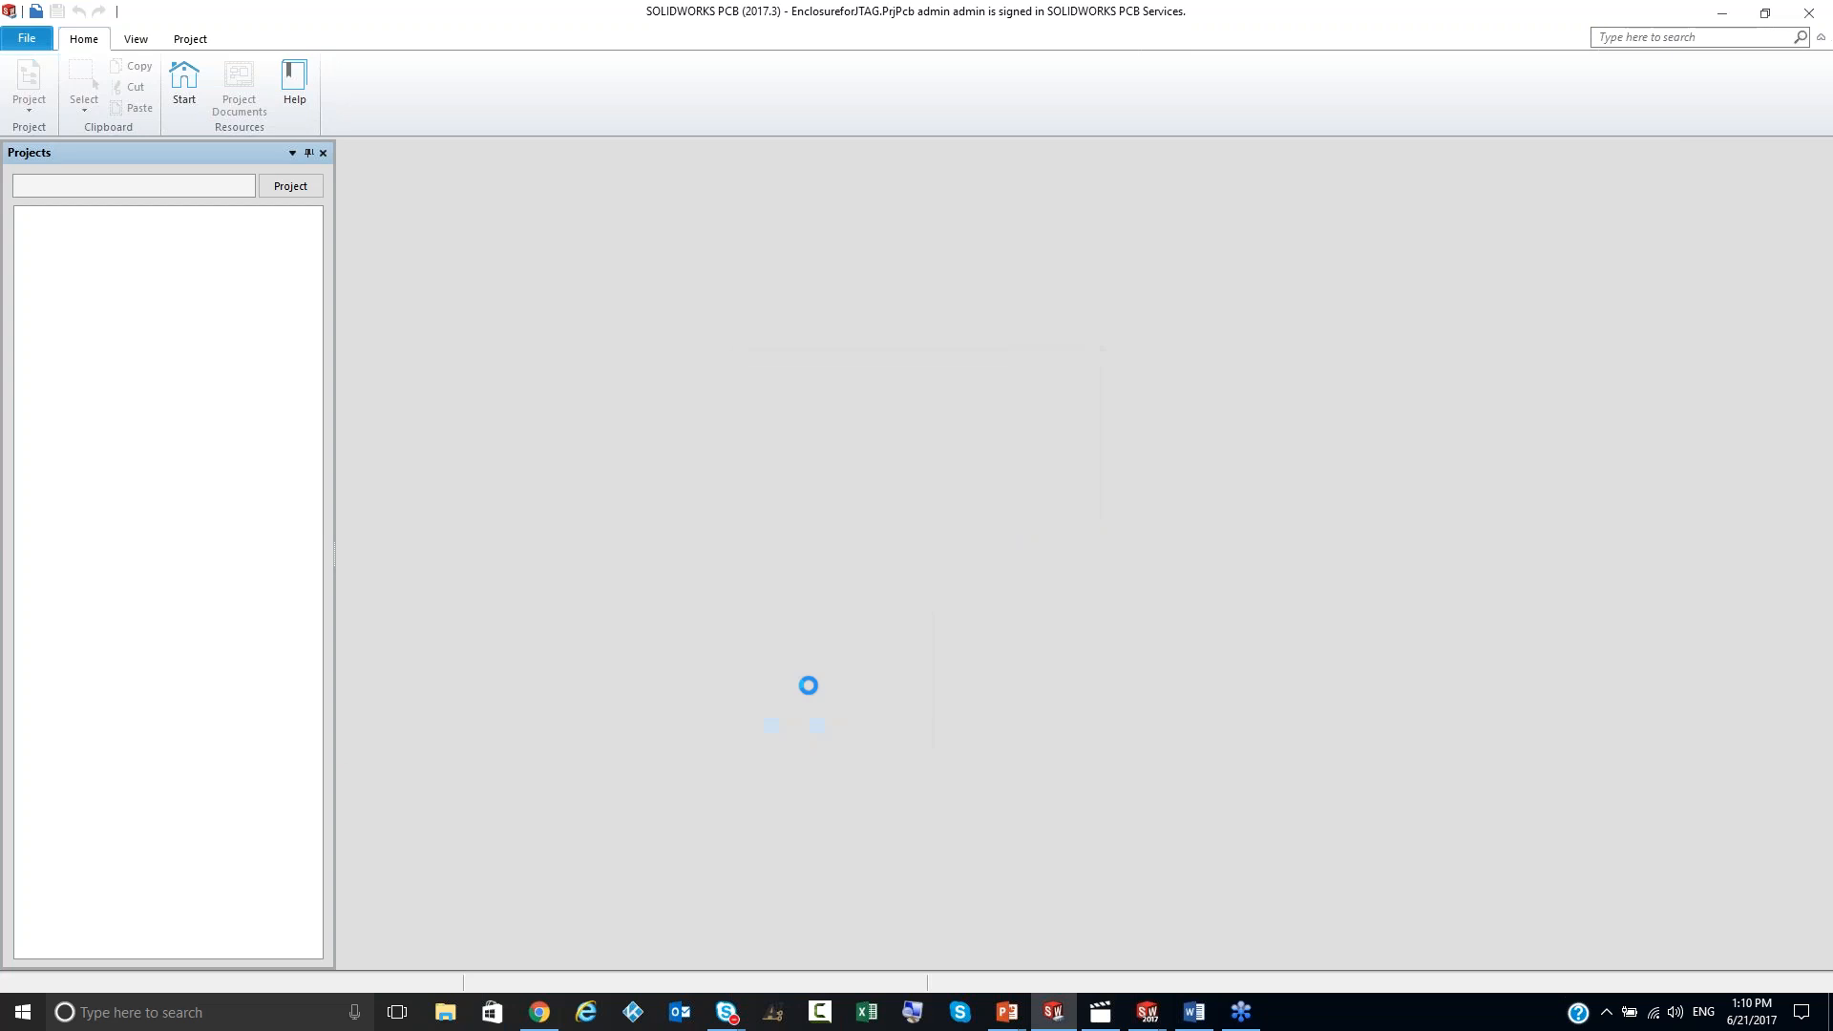
Step: Add the existing 12-403-DT01-A schematic and PCB documents from the Ottawa\12-403-DT01-A folder to the project and open the PCB document
right_click(153, 219)
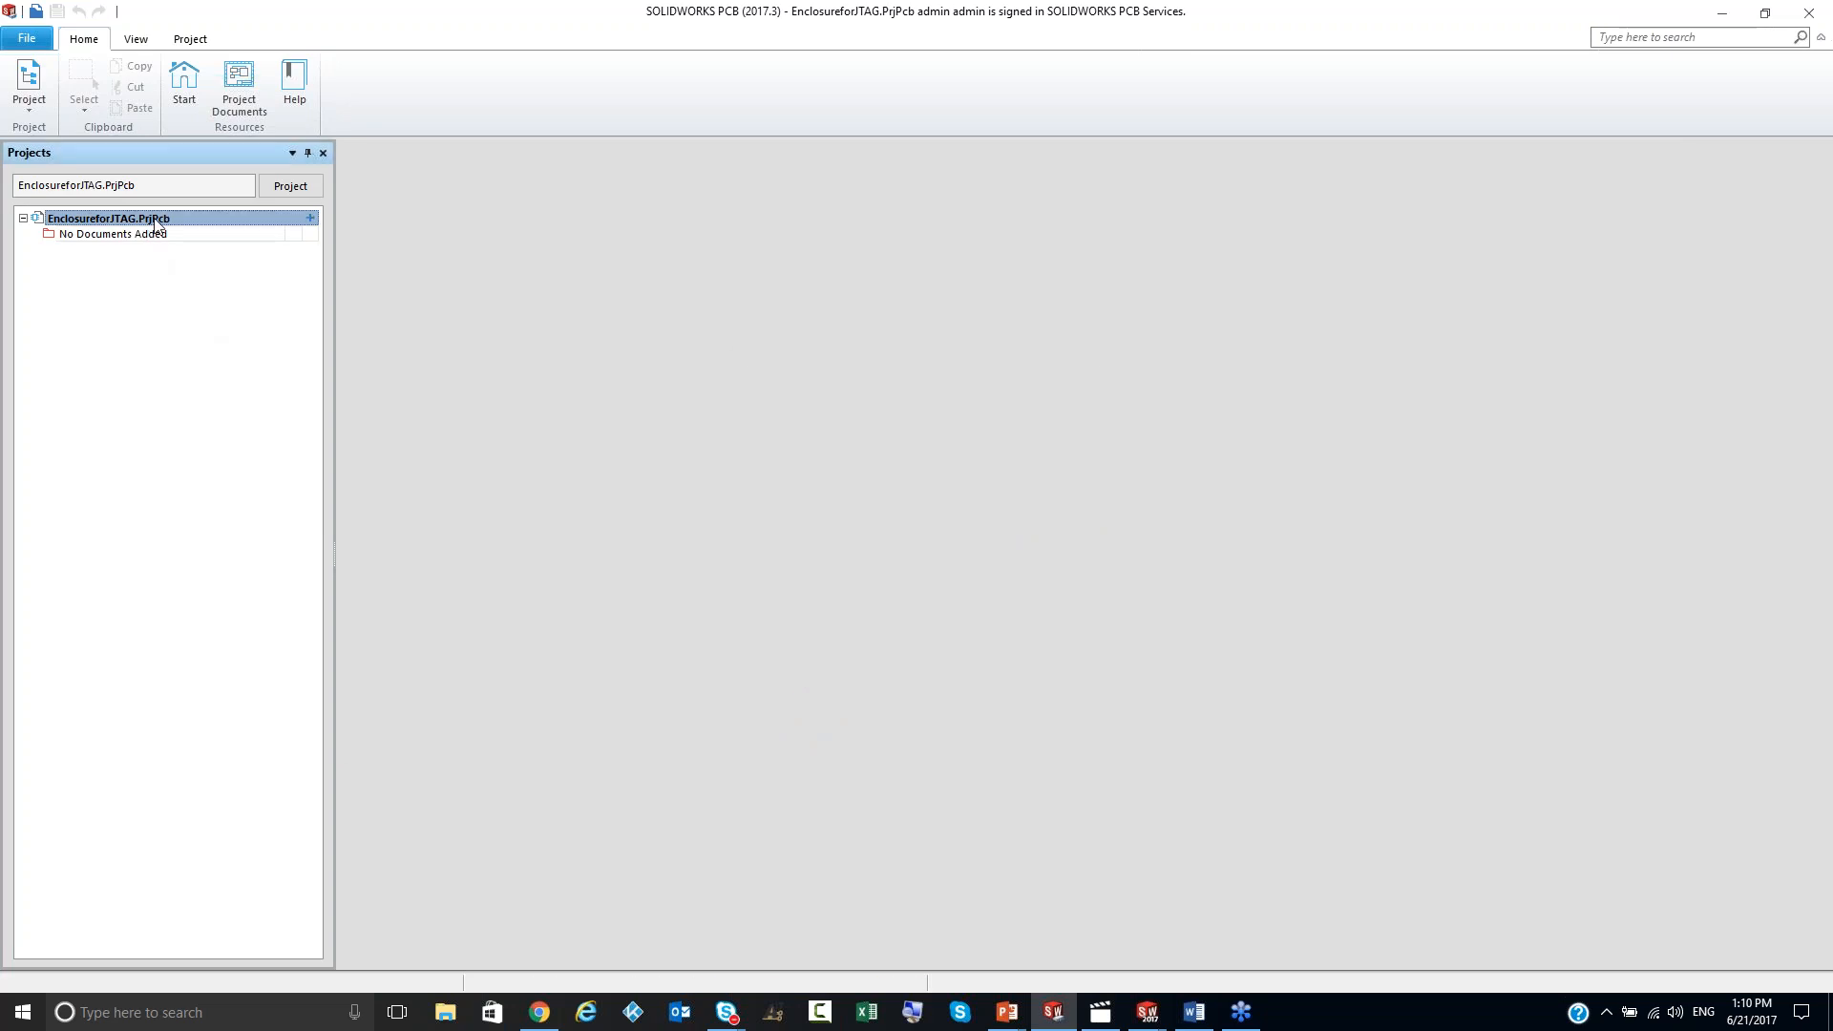
left_click(250, 304)
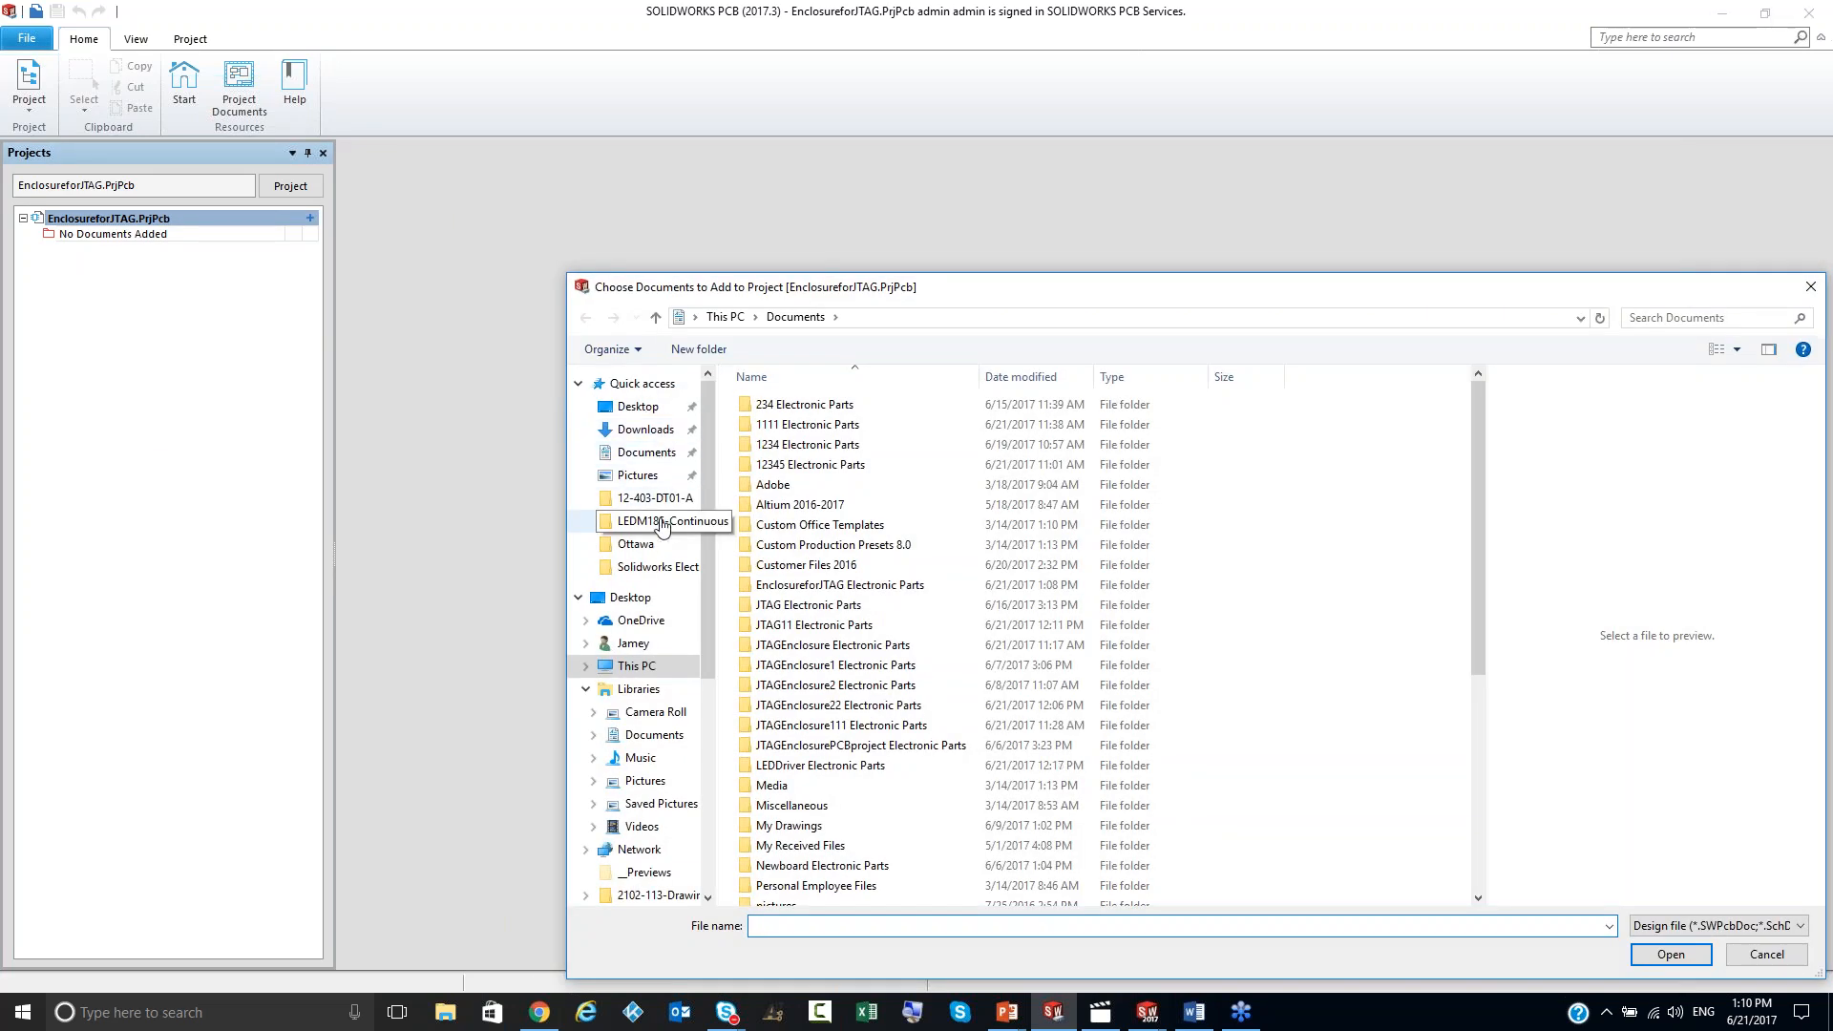
left_click(634, 544)
double_click(790, 406)
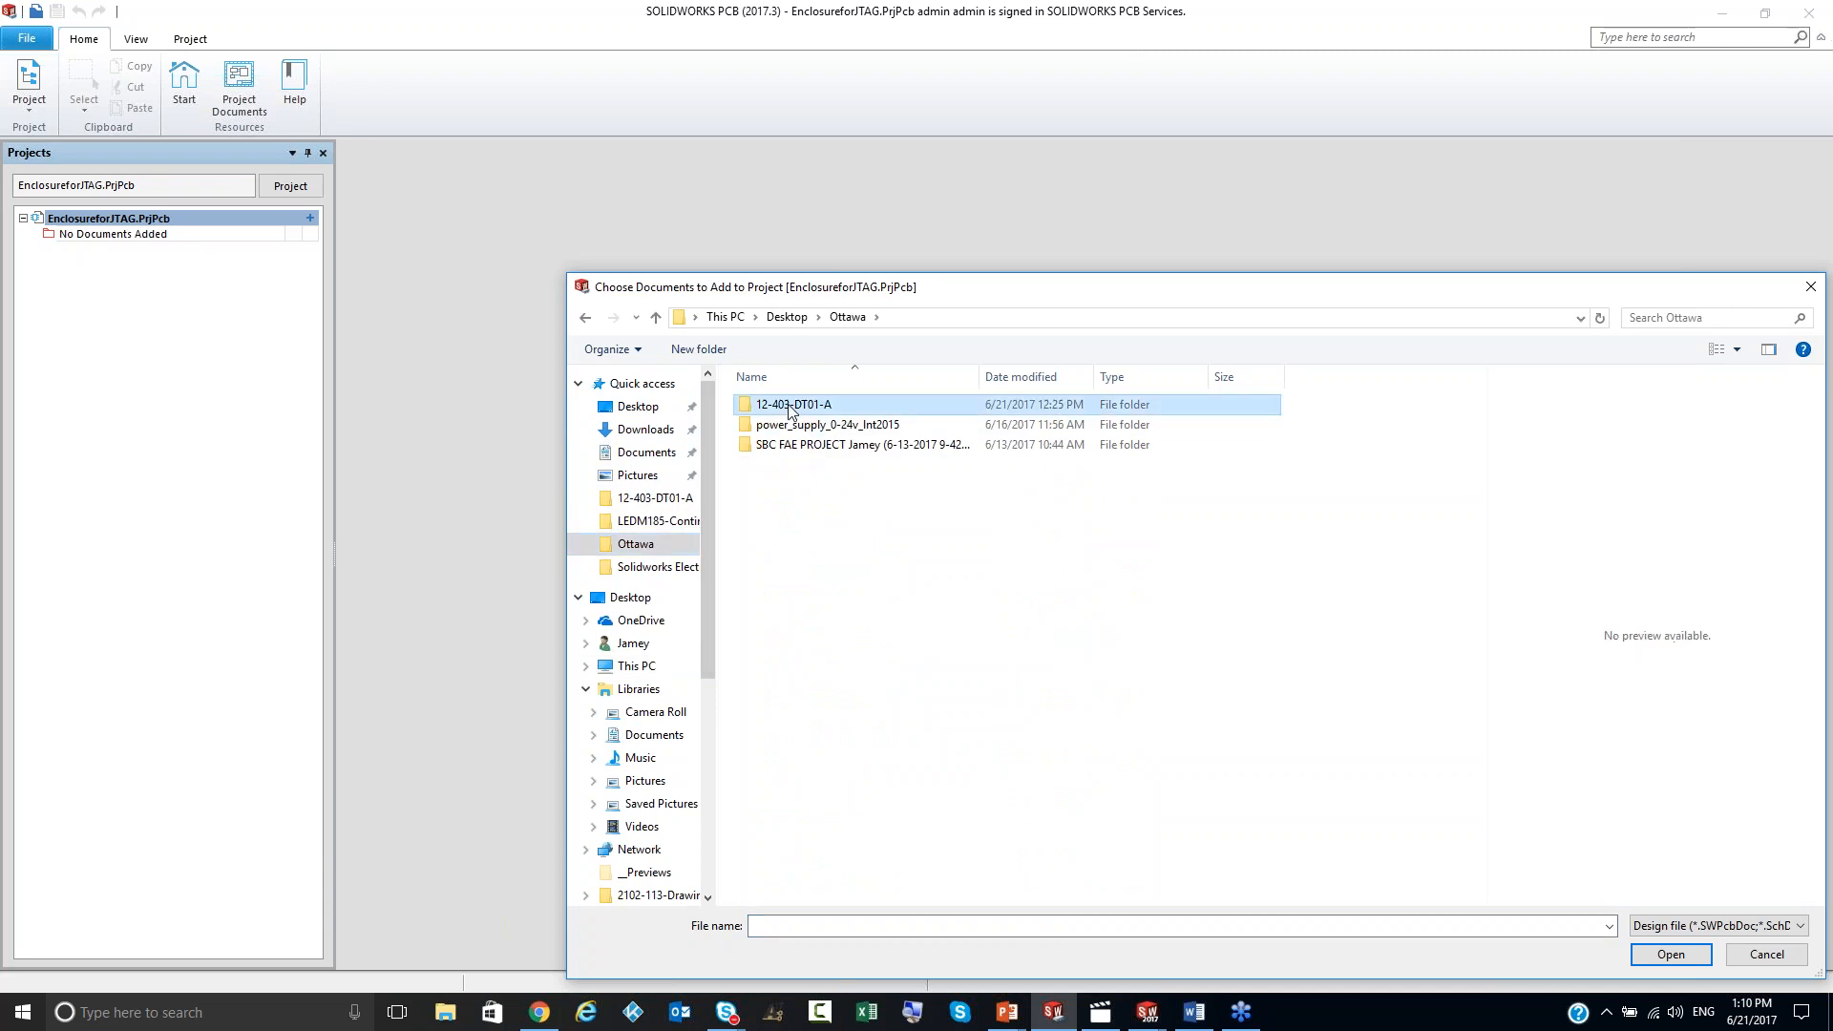
left_click_drag(818, 516, 821, 468)
left_click(1672, 954)
double_click(151, 264)
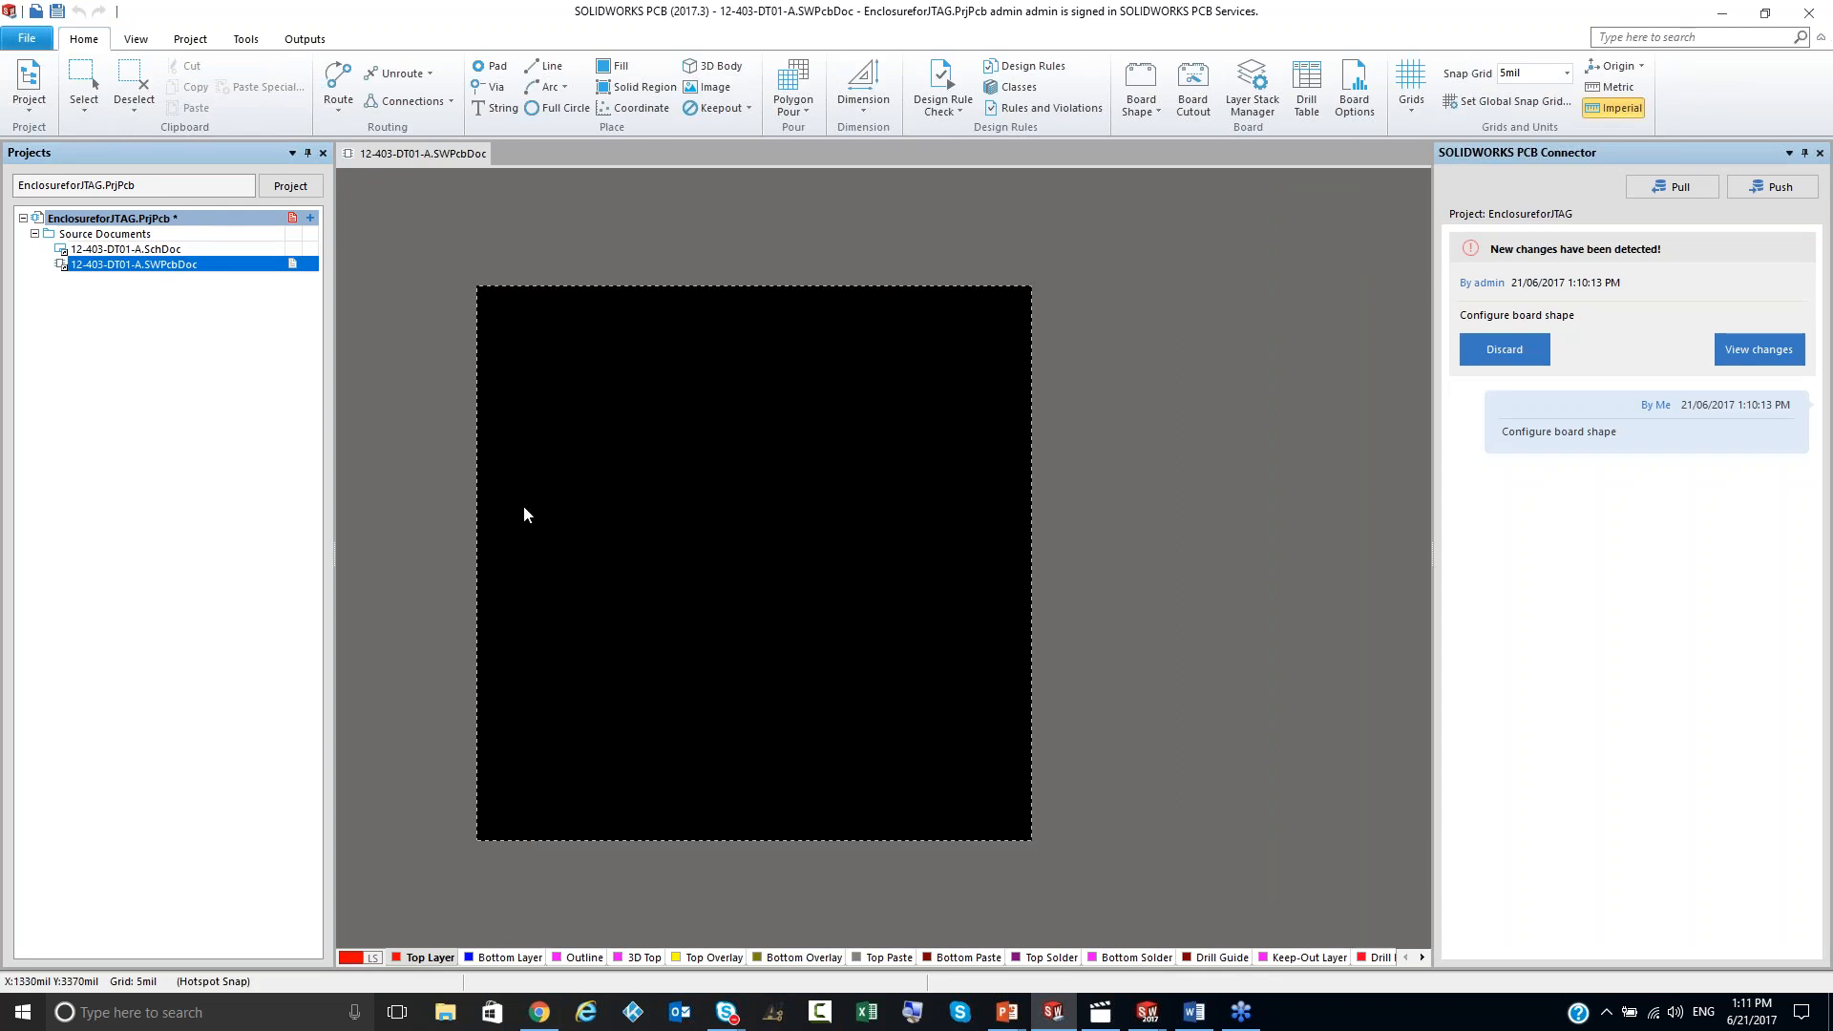
Step: Review the pending EnclosureforJTAG changes, preview the Board Outline shape change on the board and accept it
key("3")
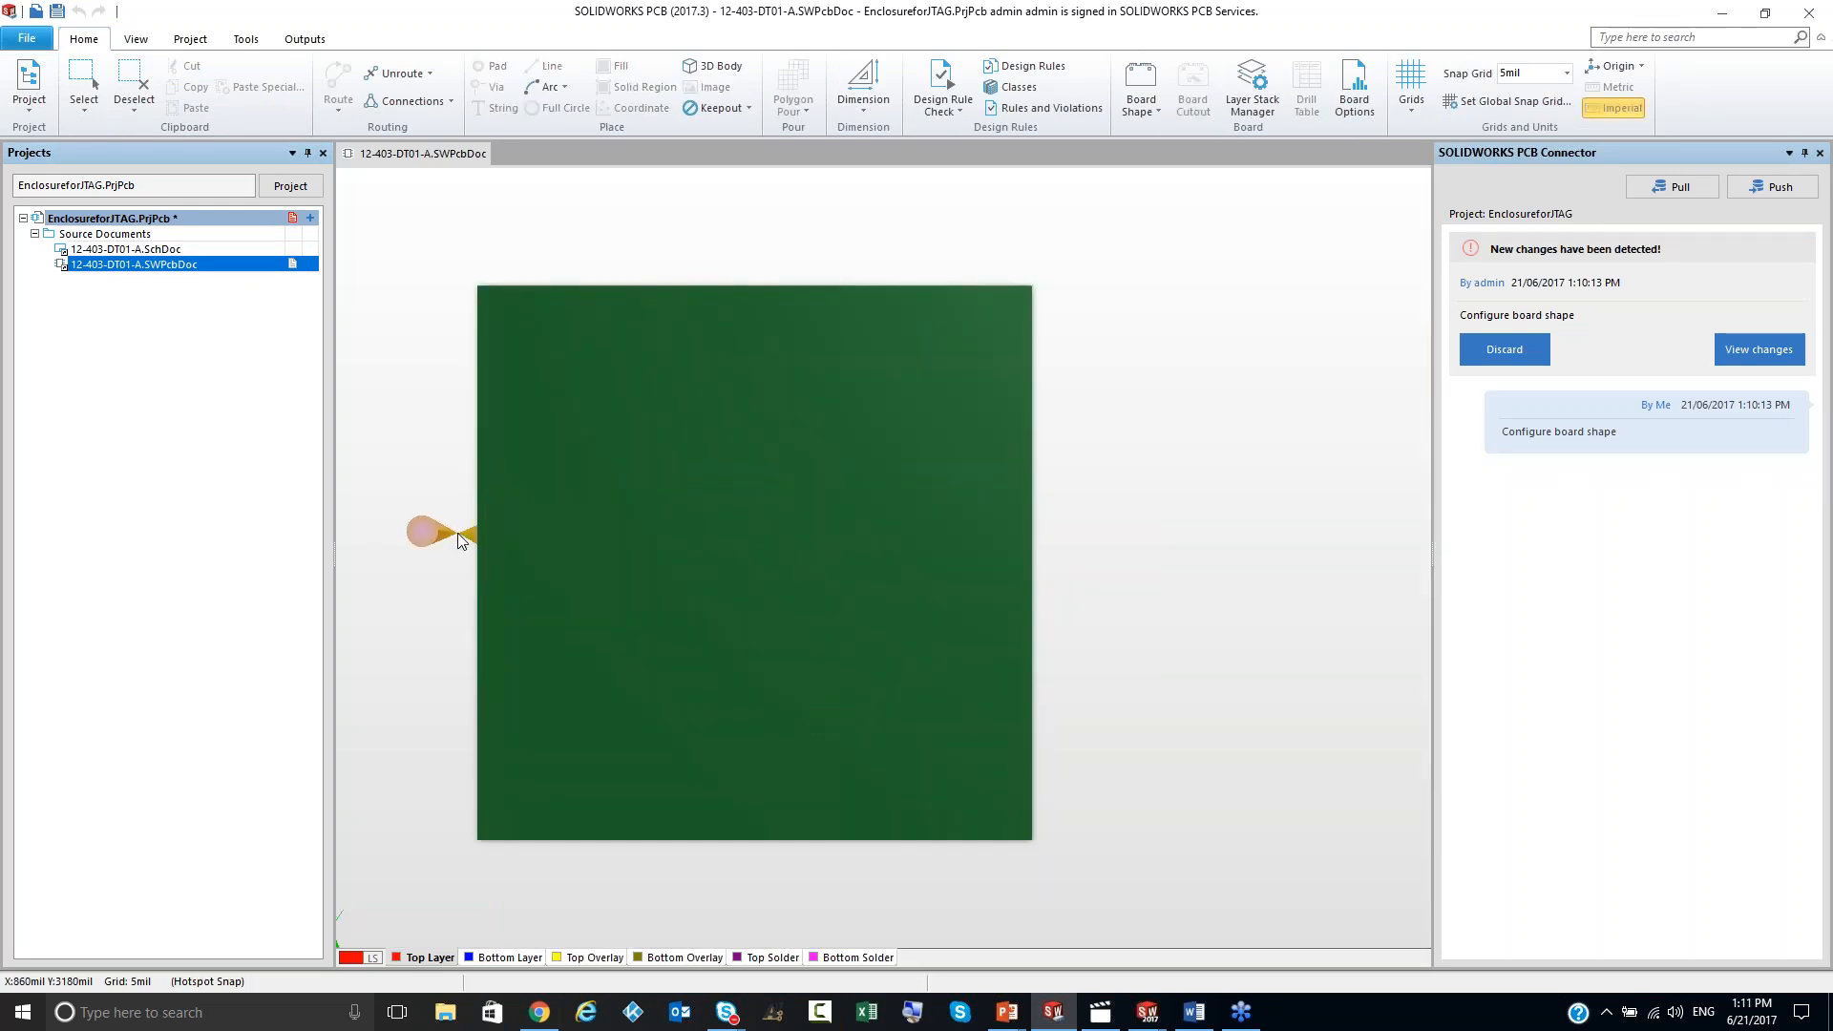
key("2")
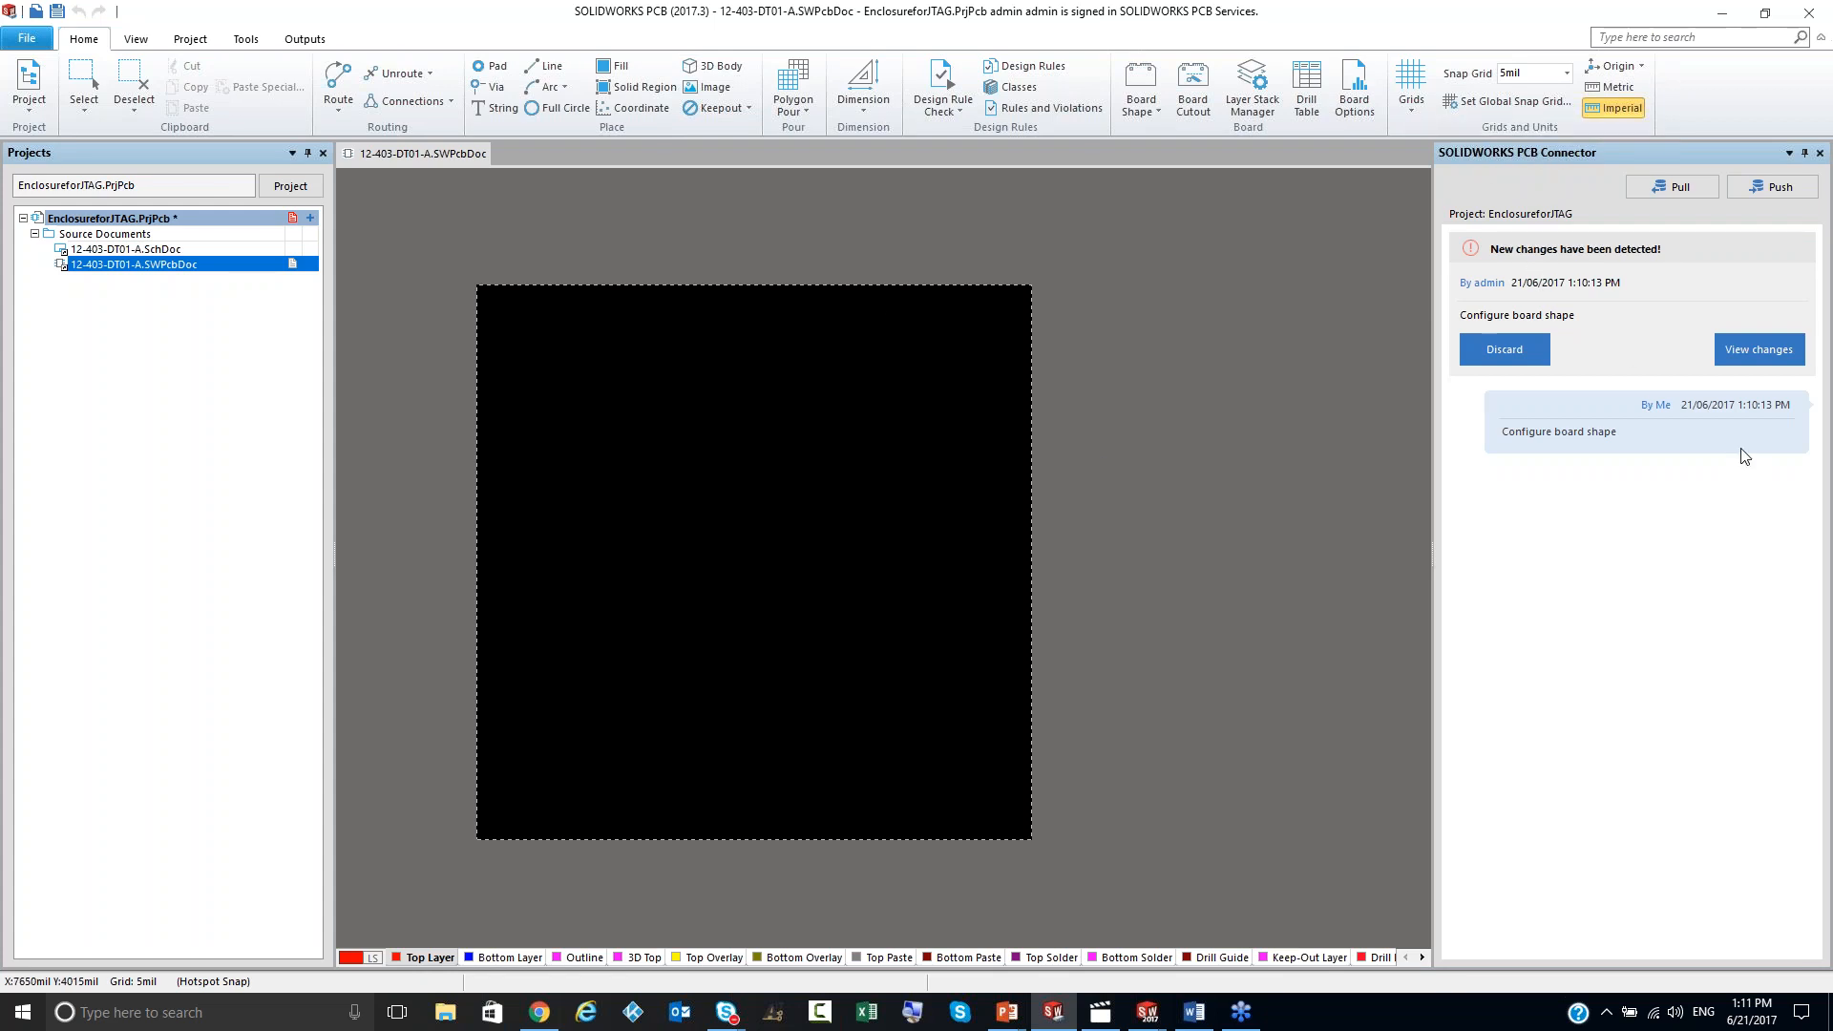
left_click(136, 41)
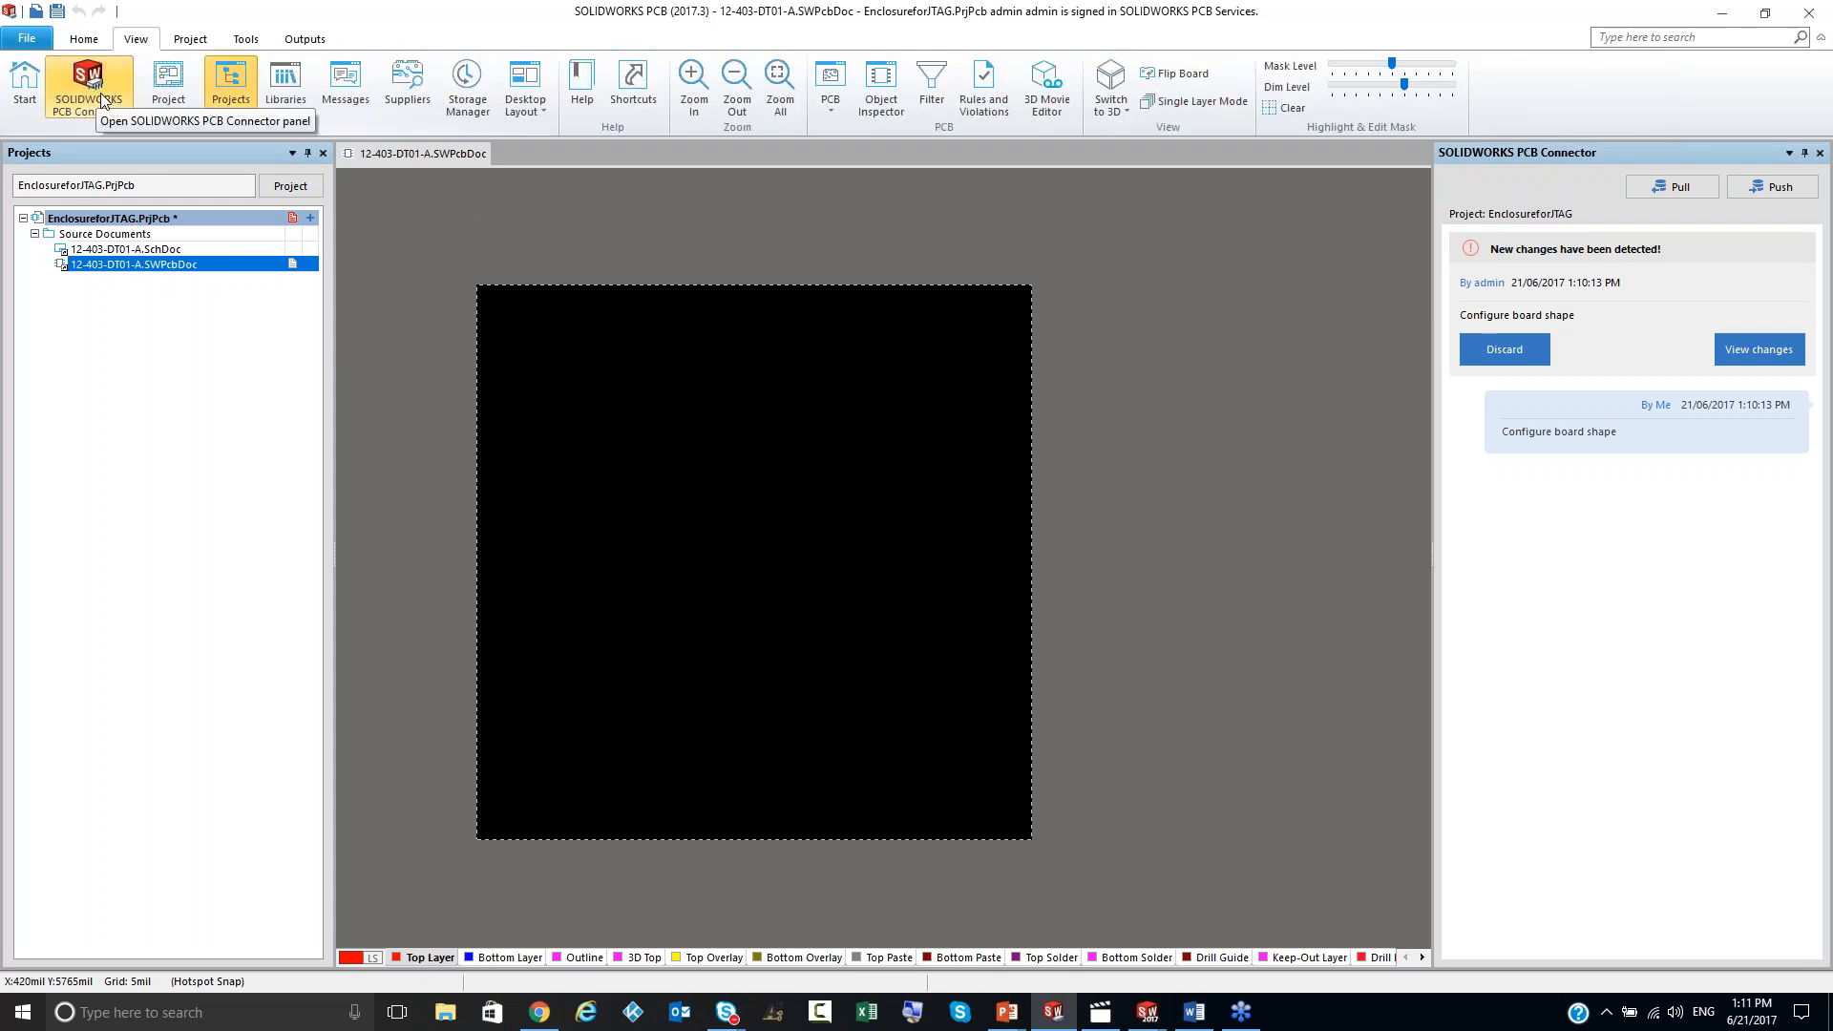
left_click(84, 40)
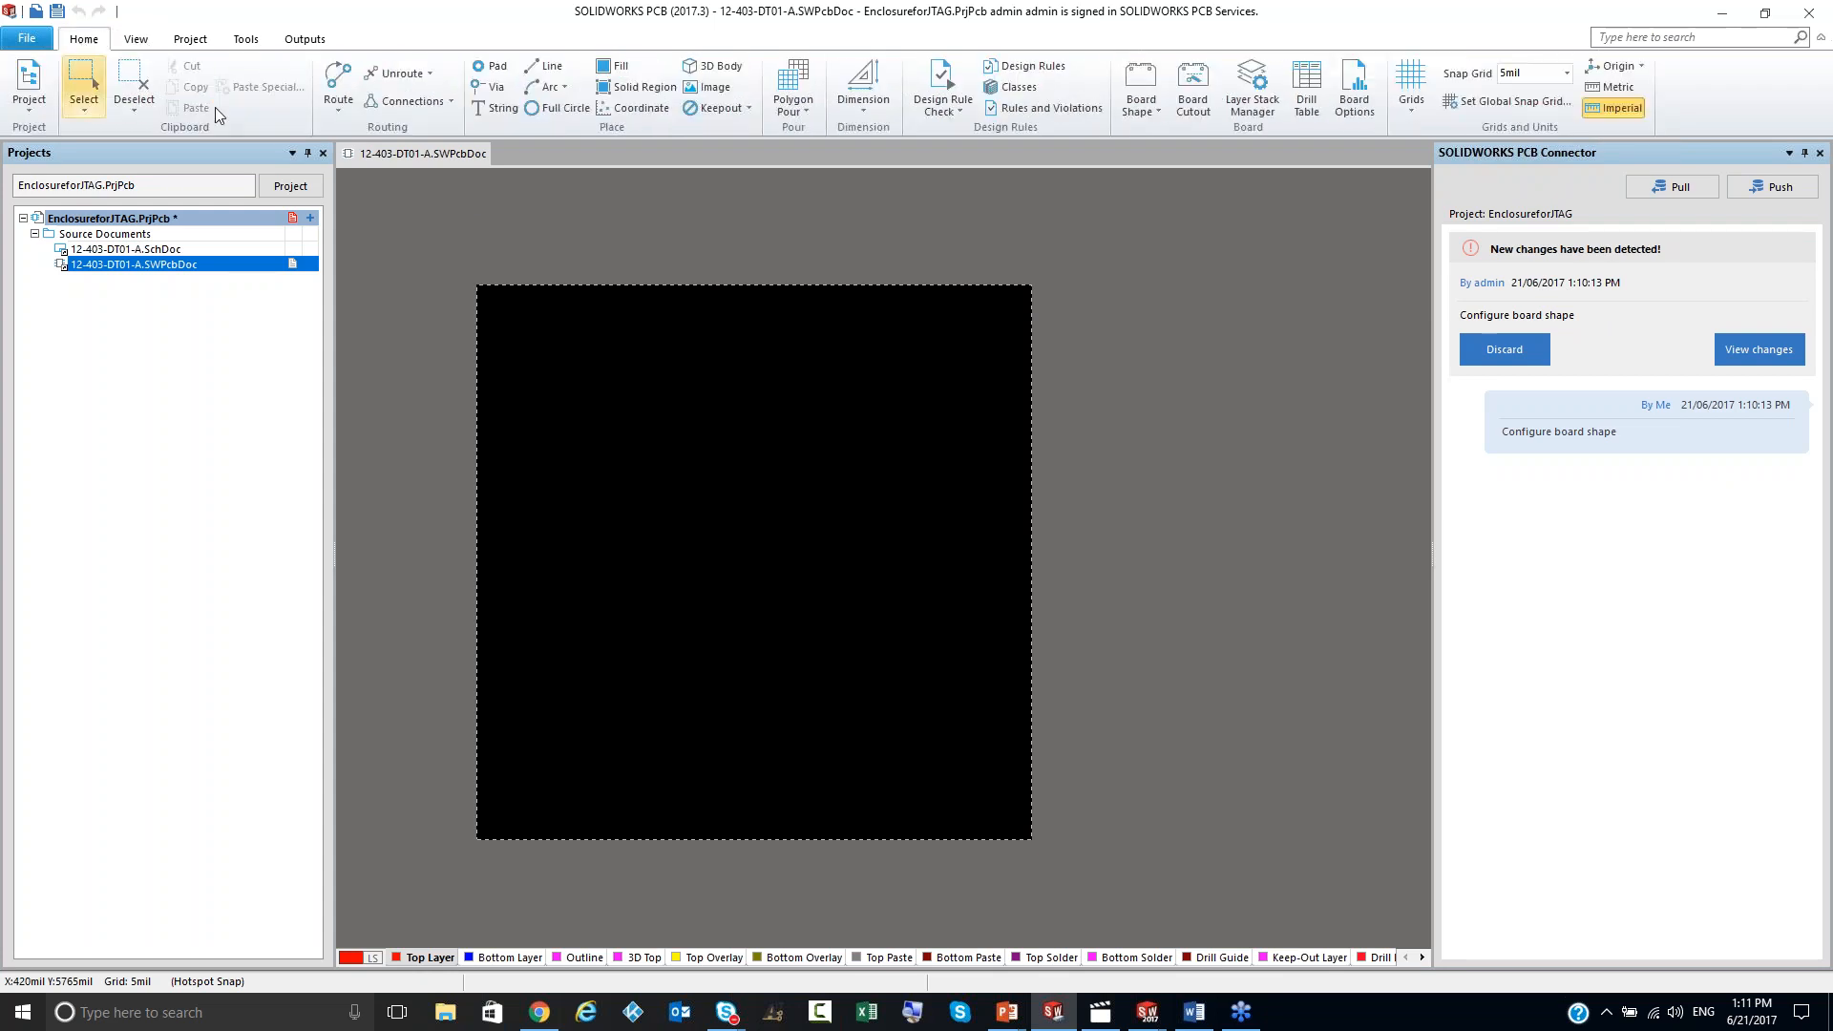
left_click(1762, 351)
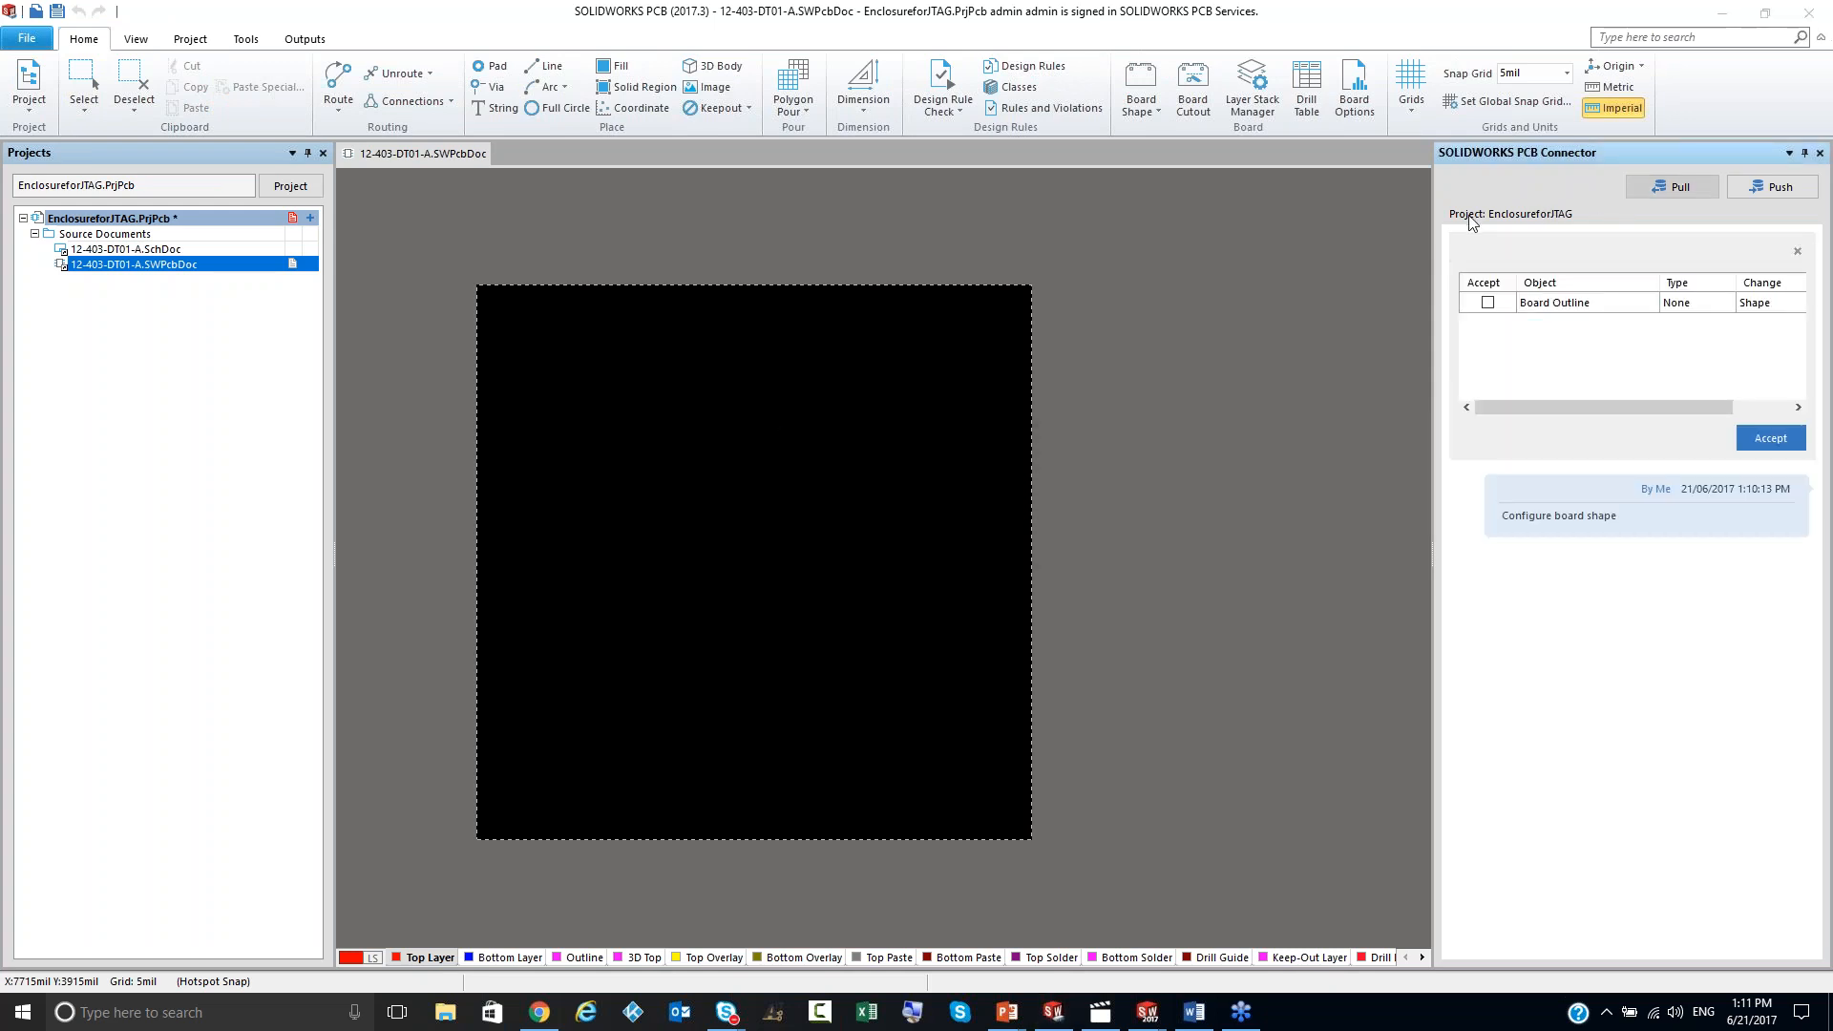
left_click(1384, 351)
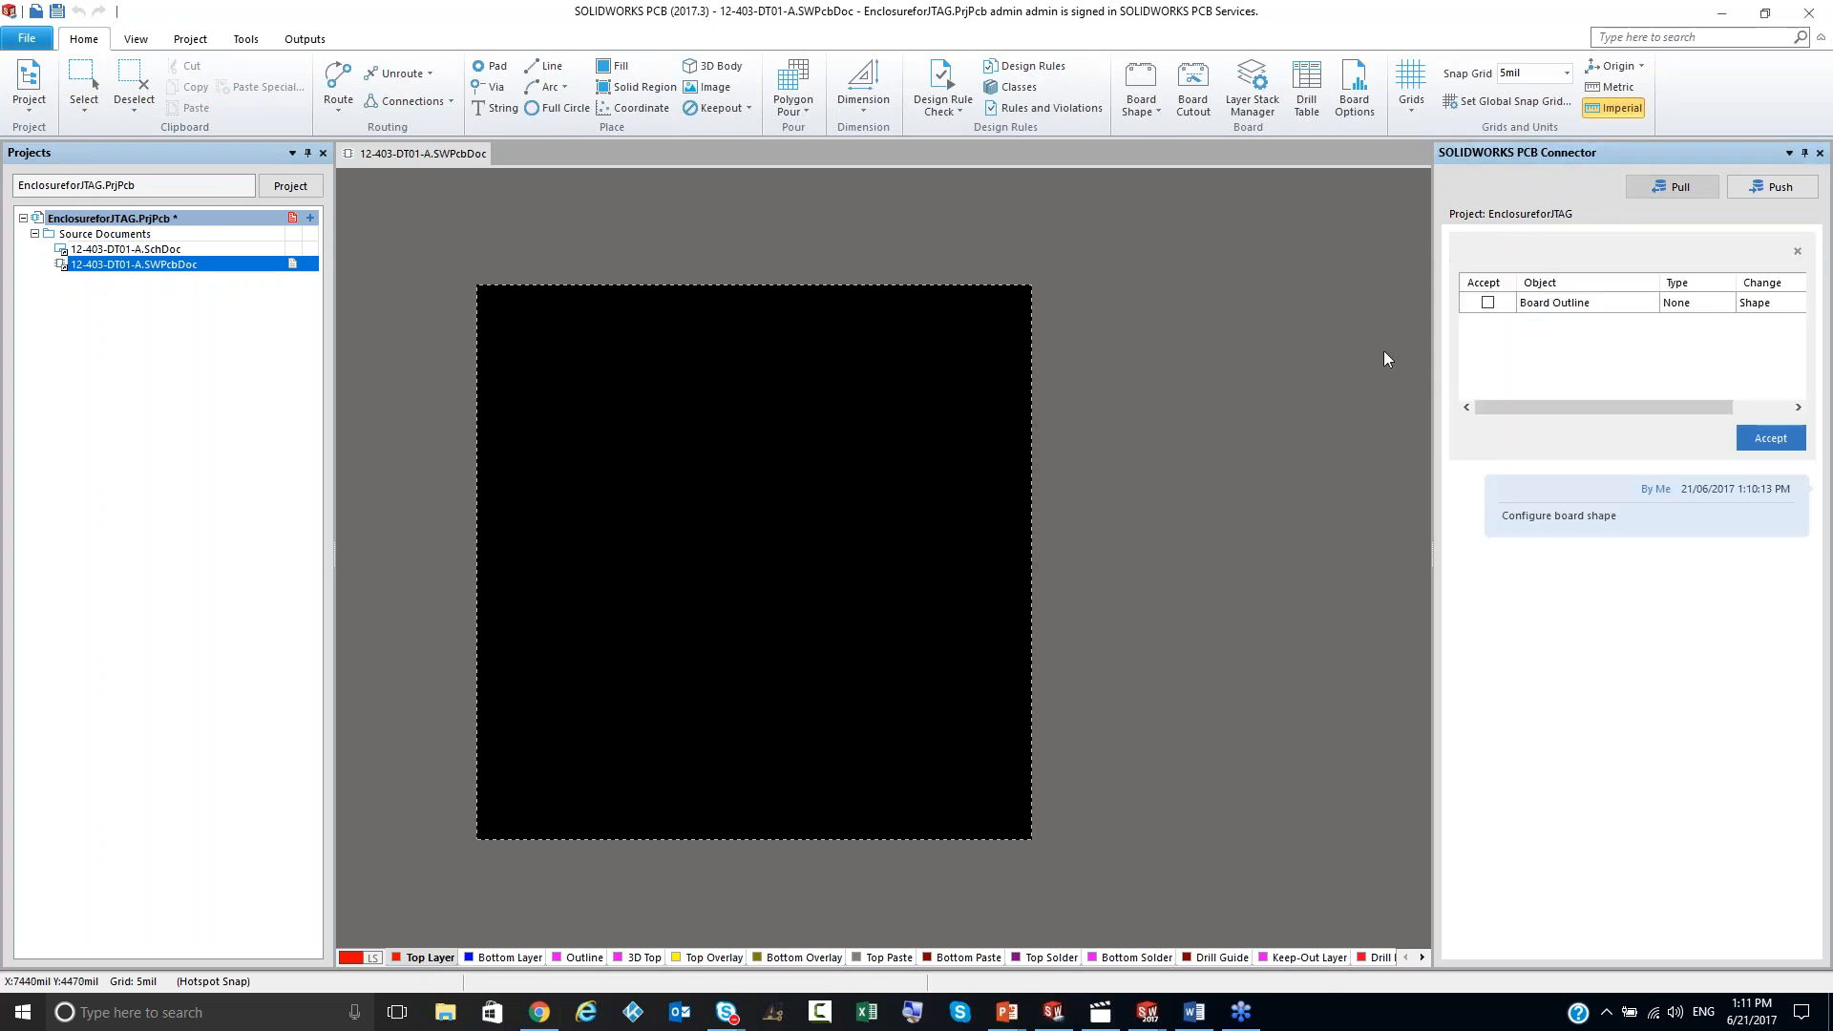
left_click(1556, 303)
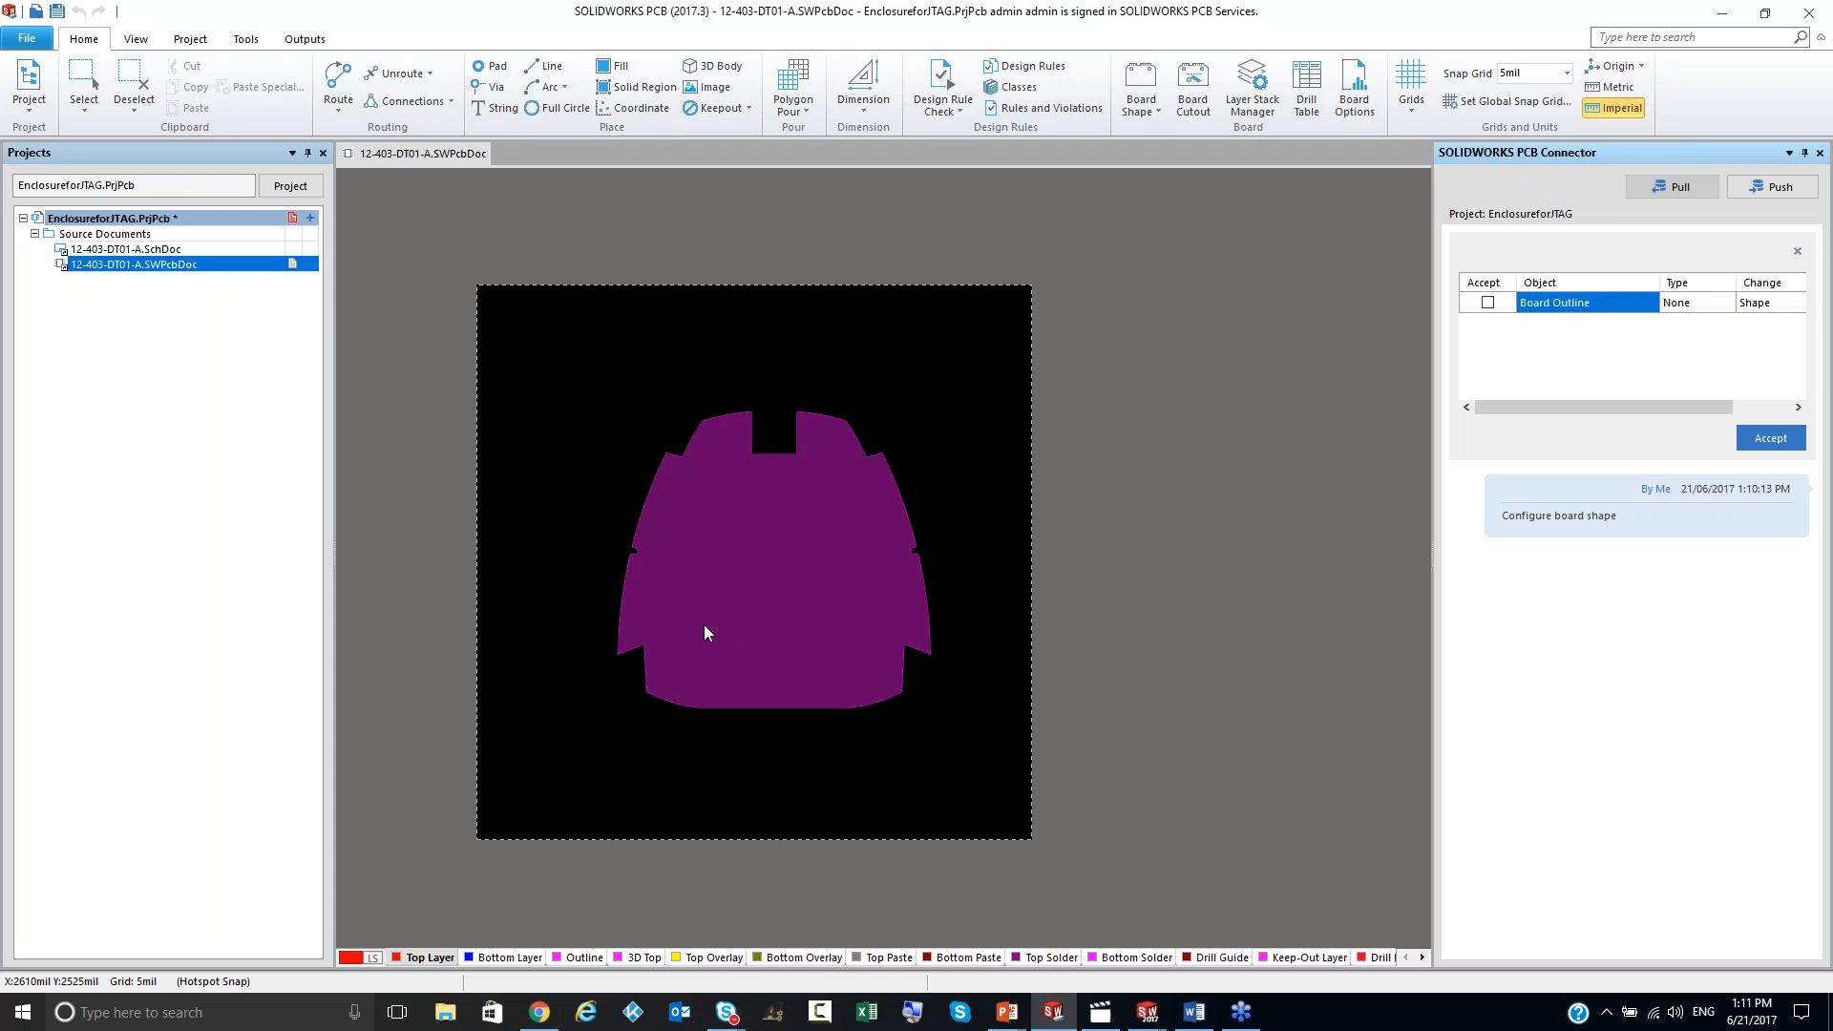
left_click(1489, 304)
left_click(1769, 442)
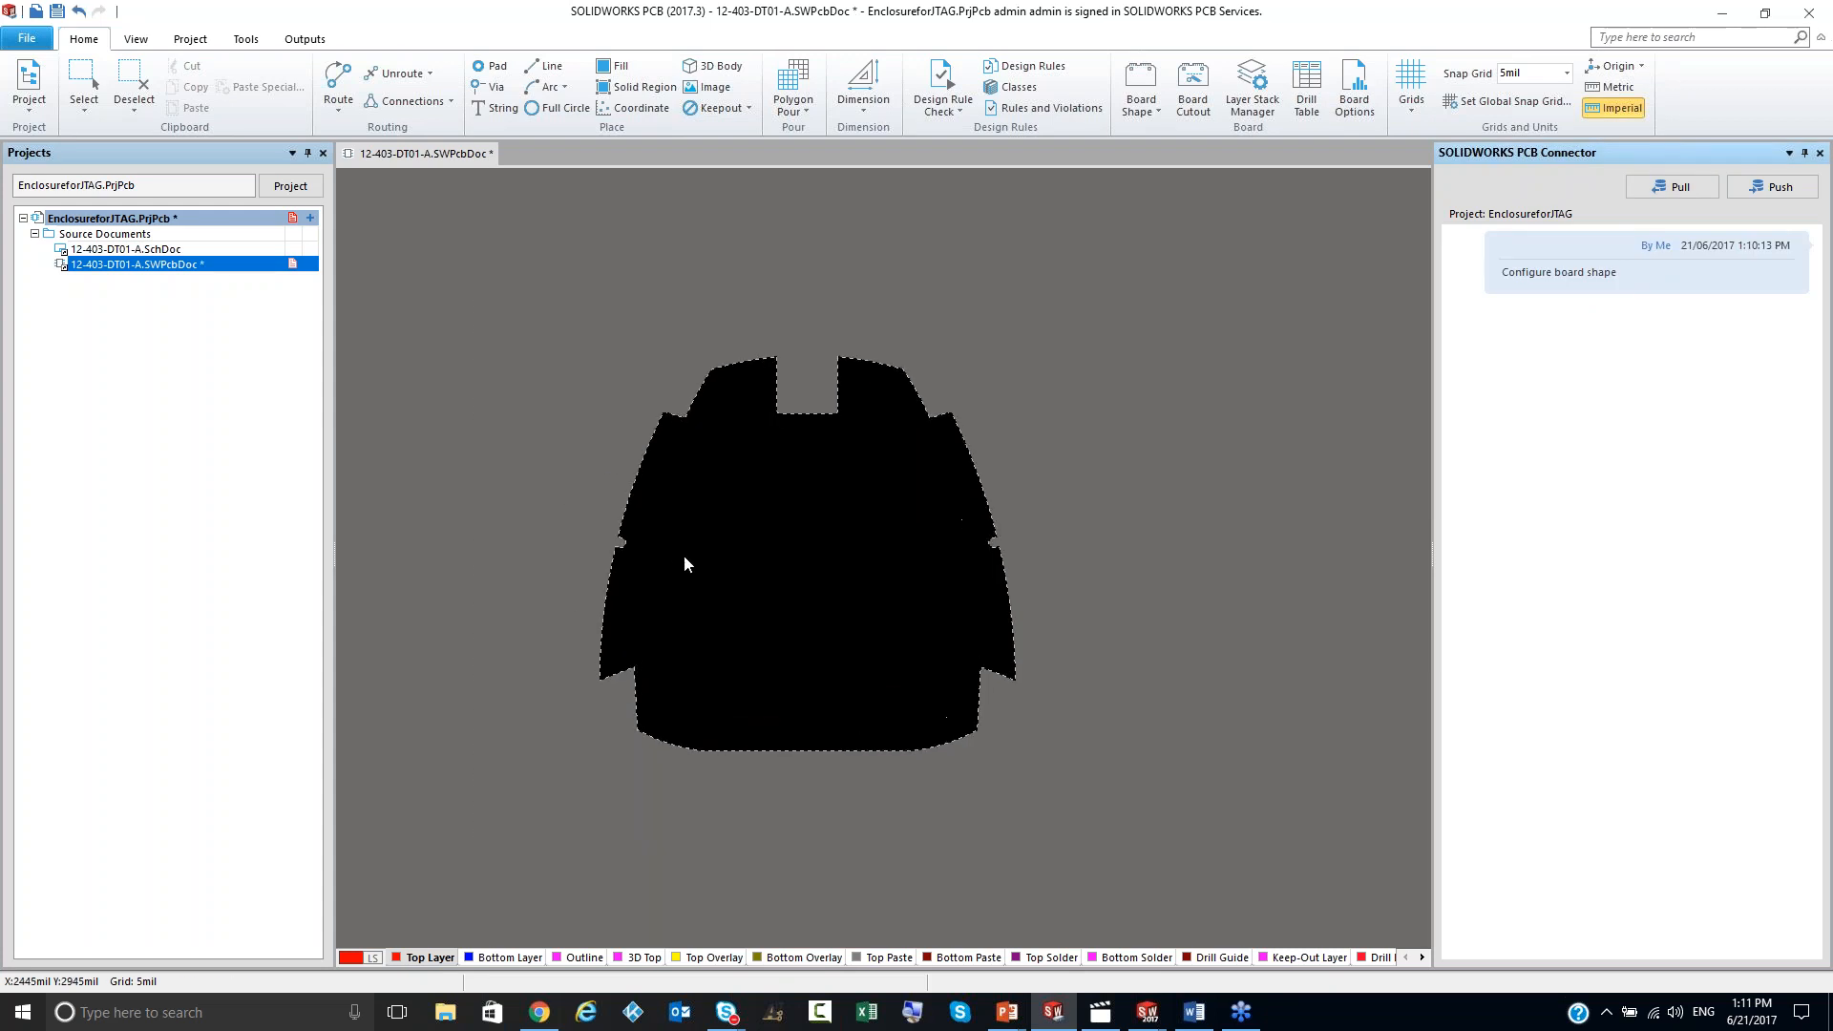
Step: Import the schematic changes from EnclosureforJTAG.PrjPcb and execute the change order that adds CN1_US, CN1, LED1, LED2 and SDCARD
scroll(684, 524, "up", 2, "ctrl")
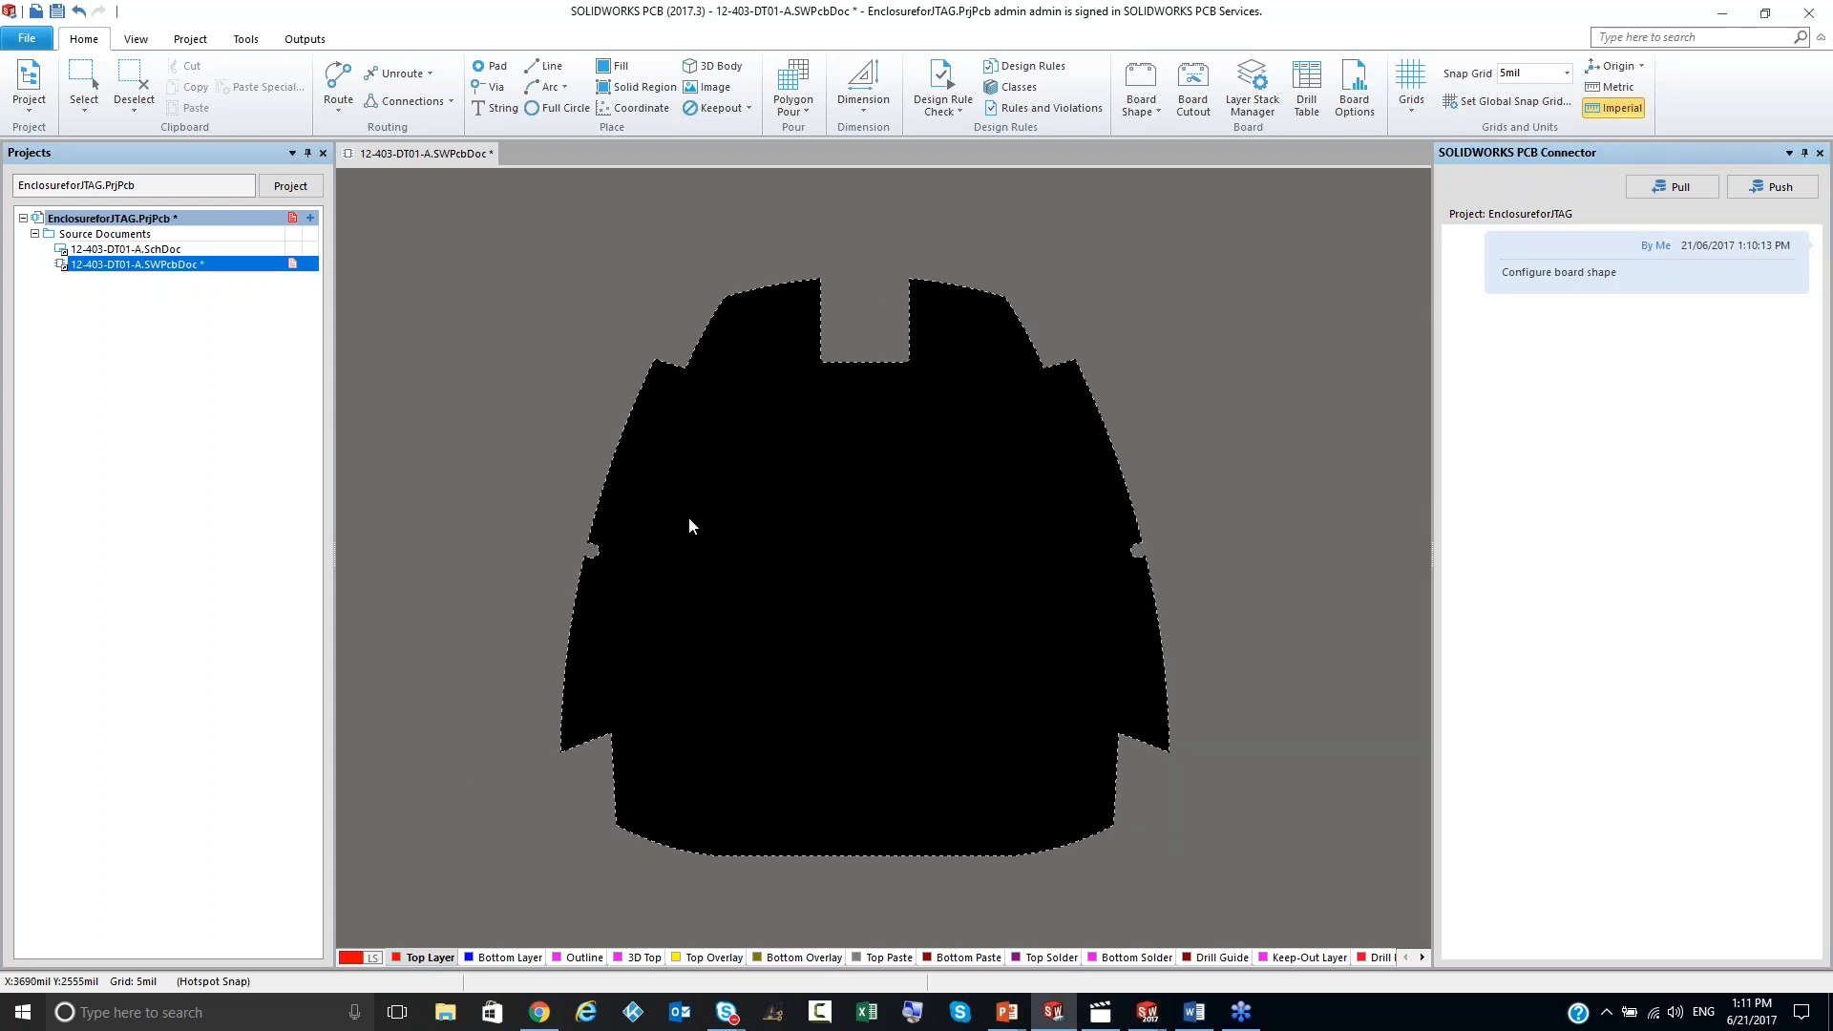
key("3")
scroll(699, 567, "up", 1, "ctrl")
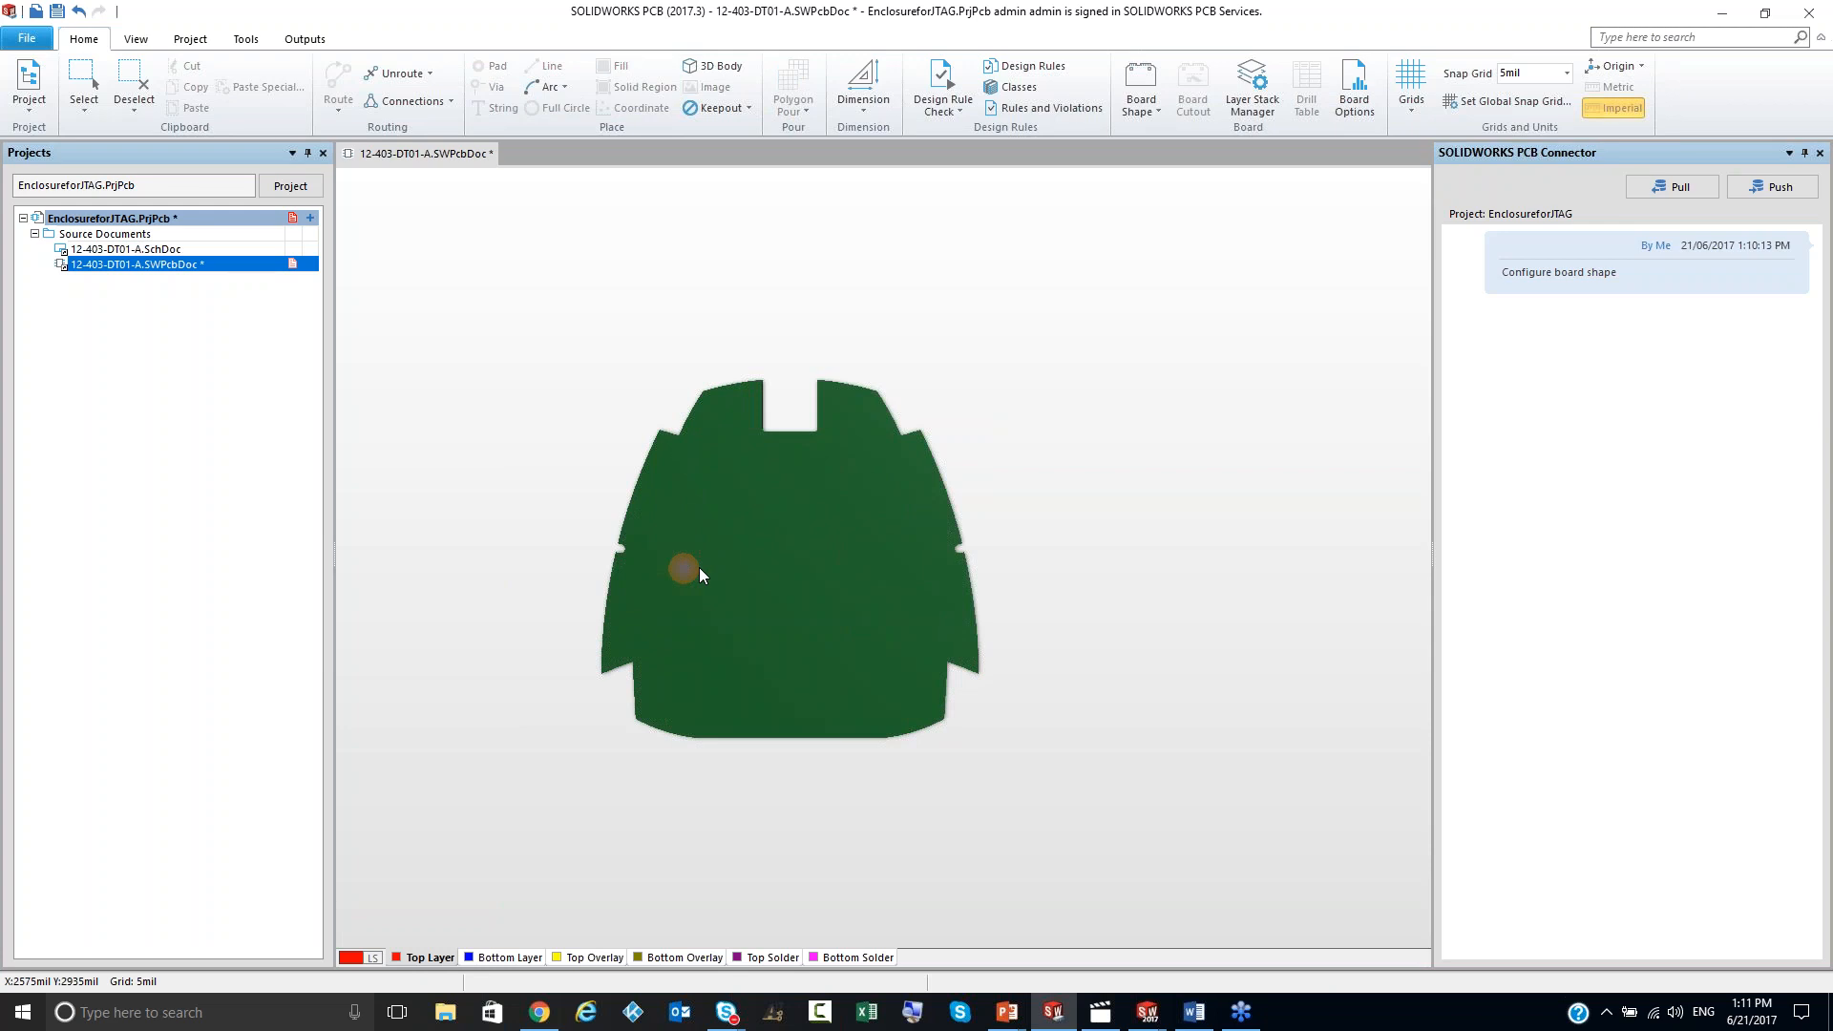
scroll(699, 567, "up", 1, "ctrl")
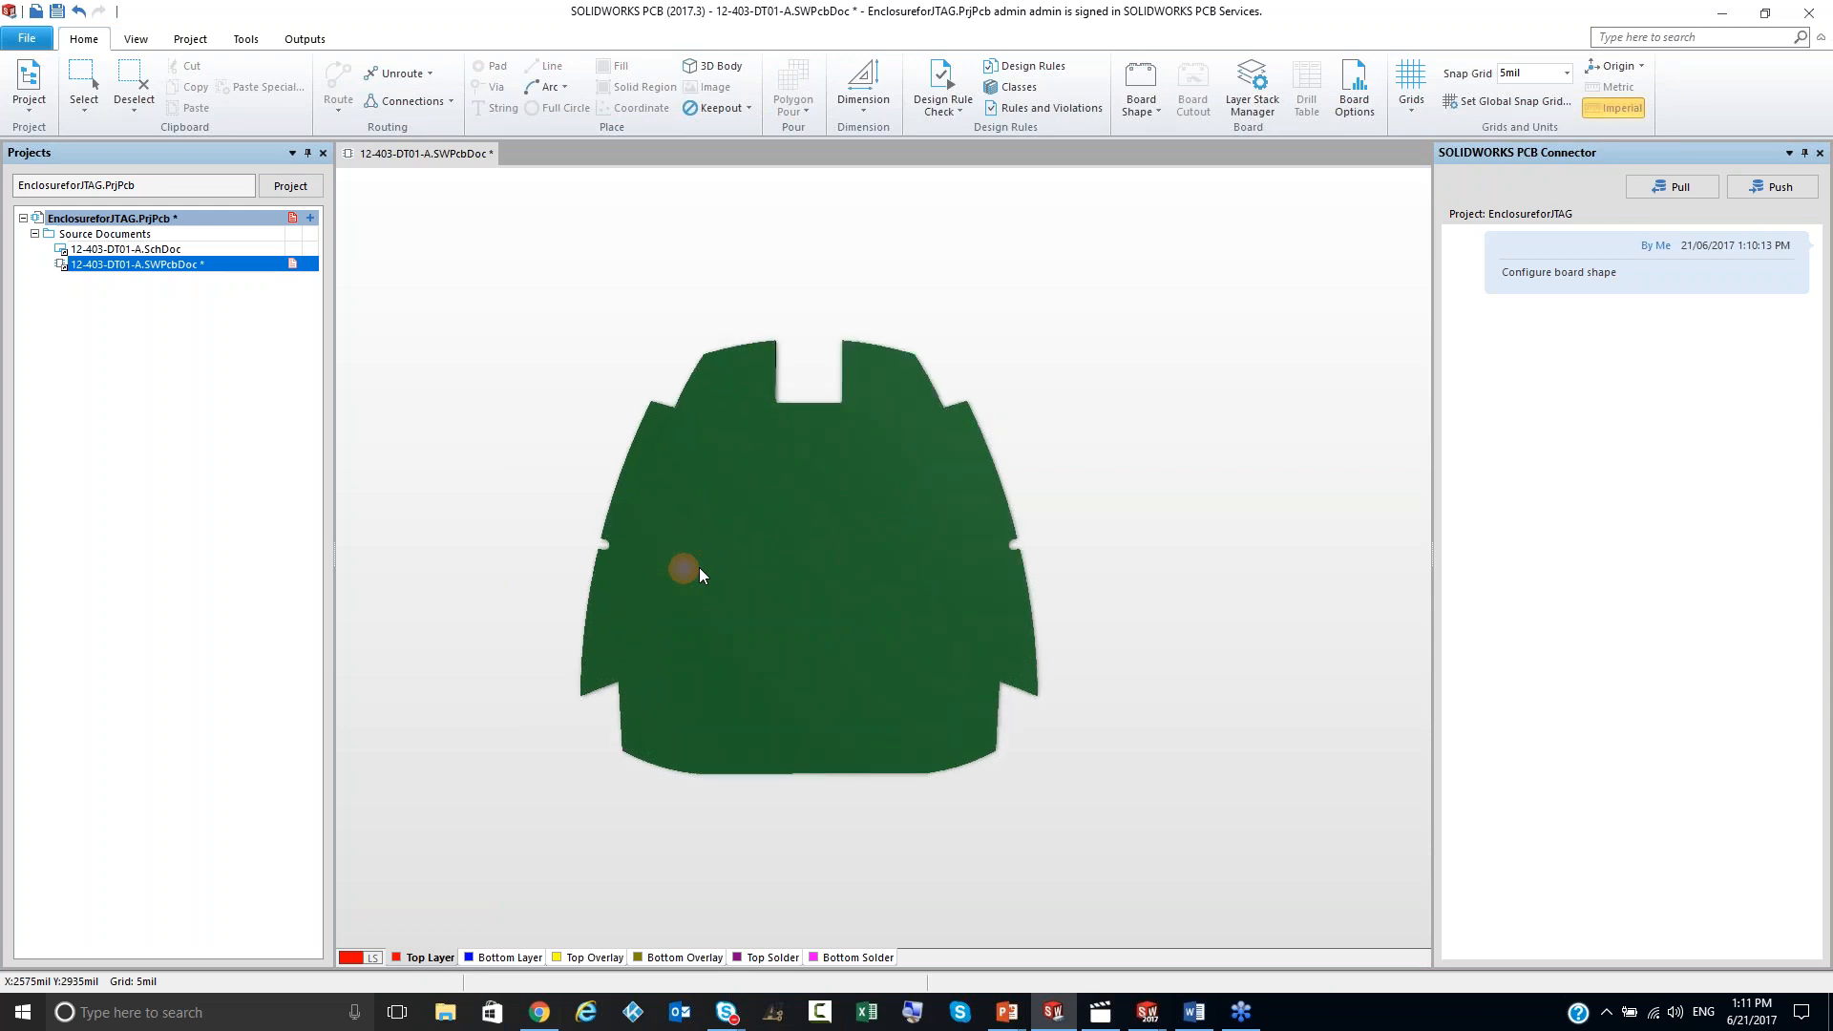
key("2")
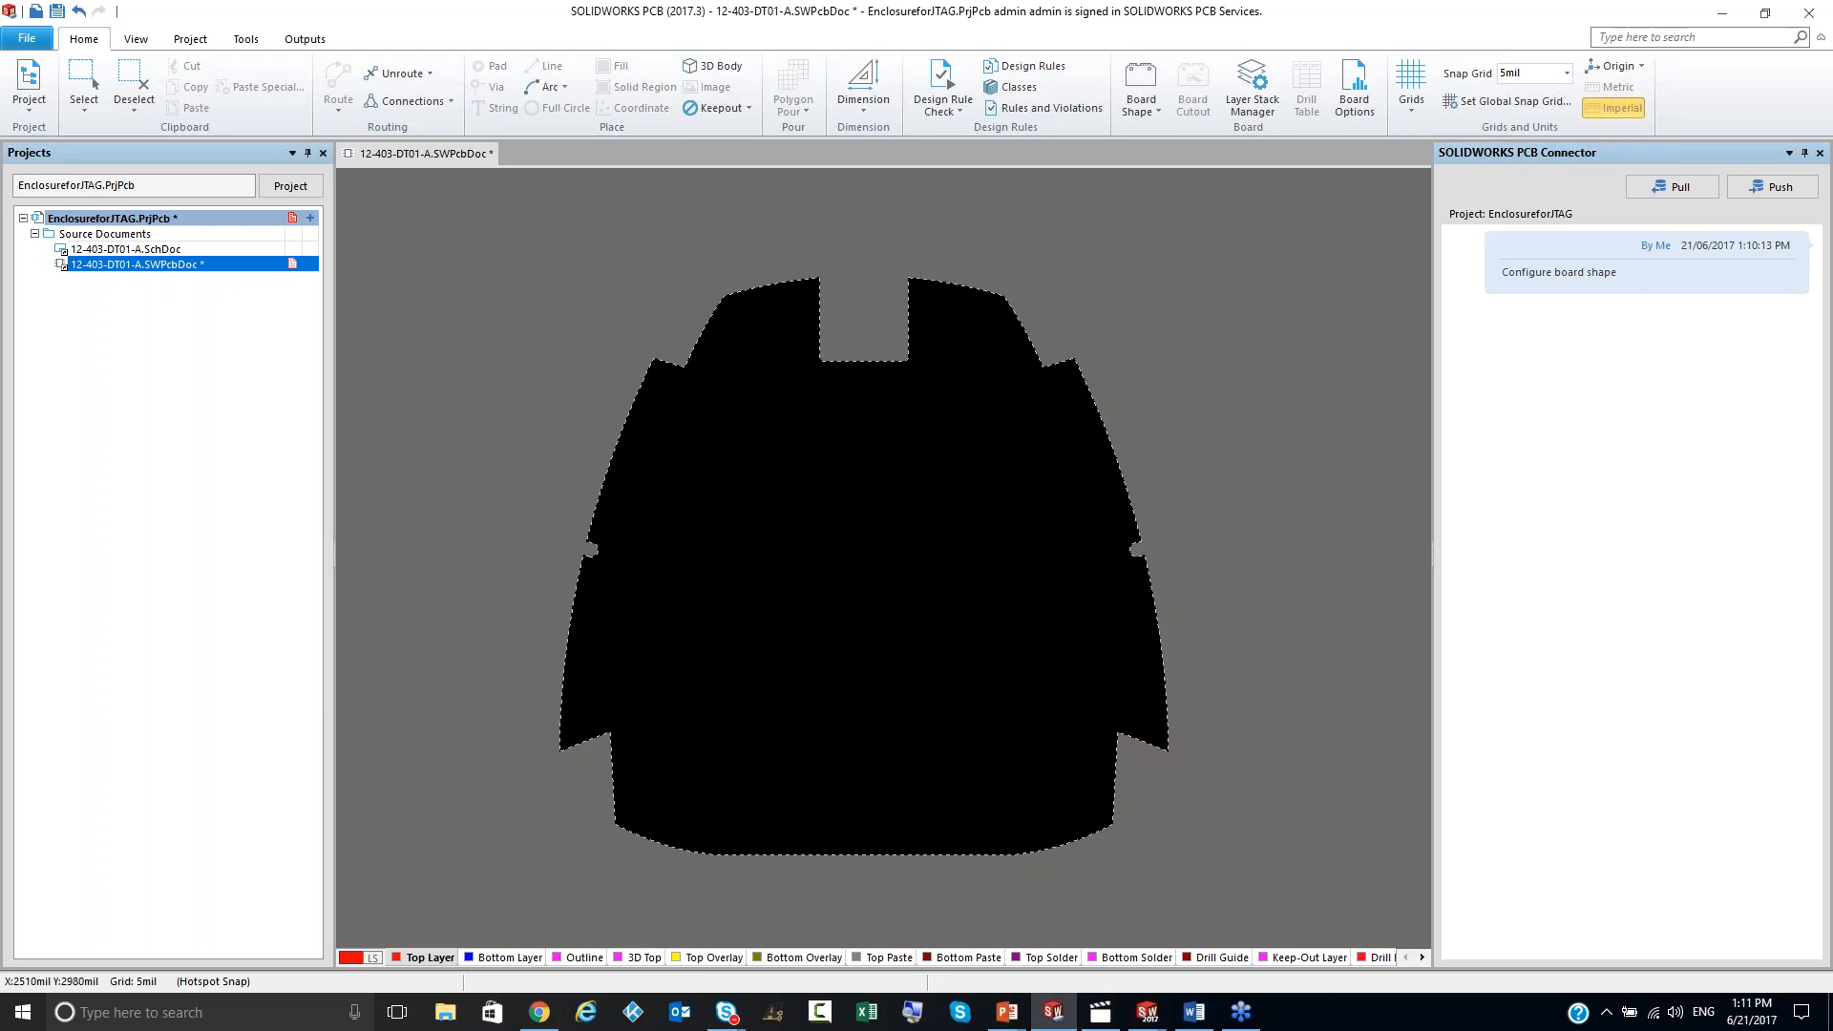
left_click(11, 95)
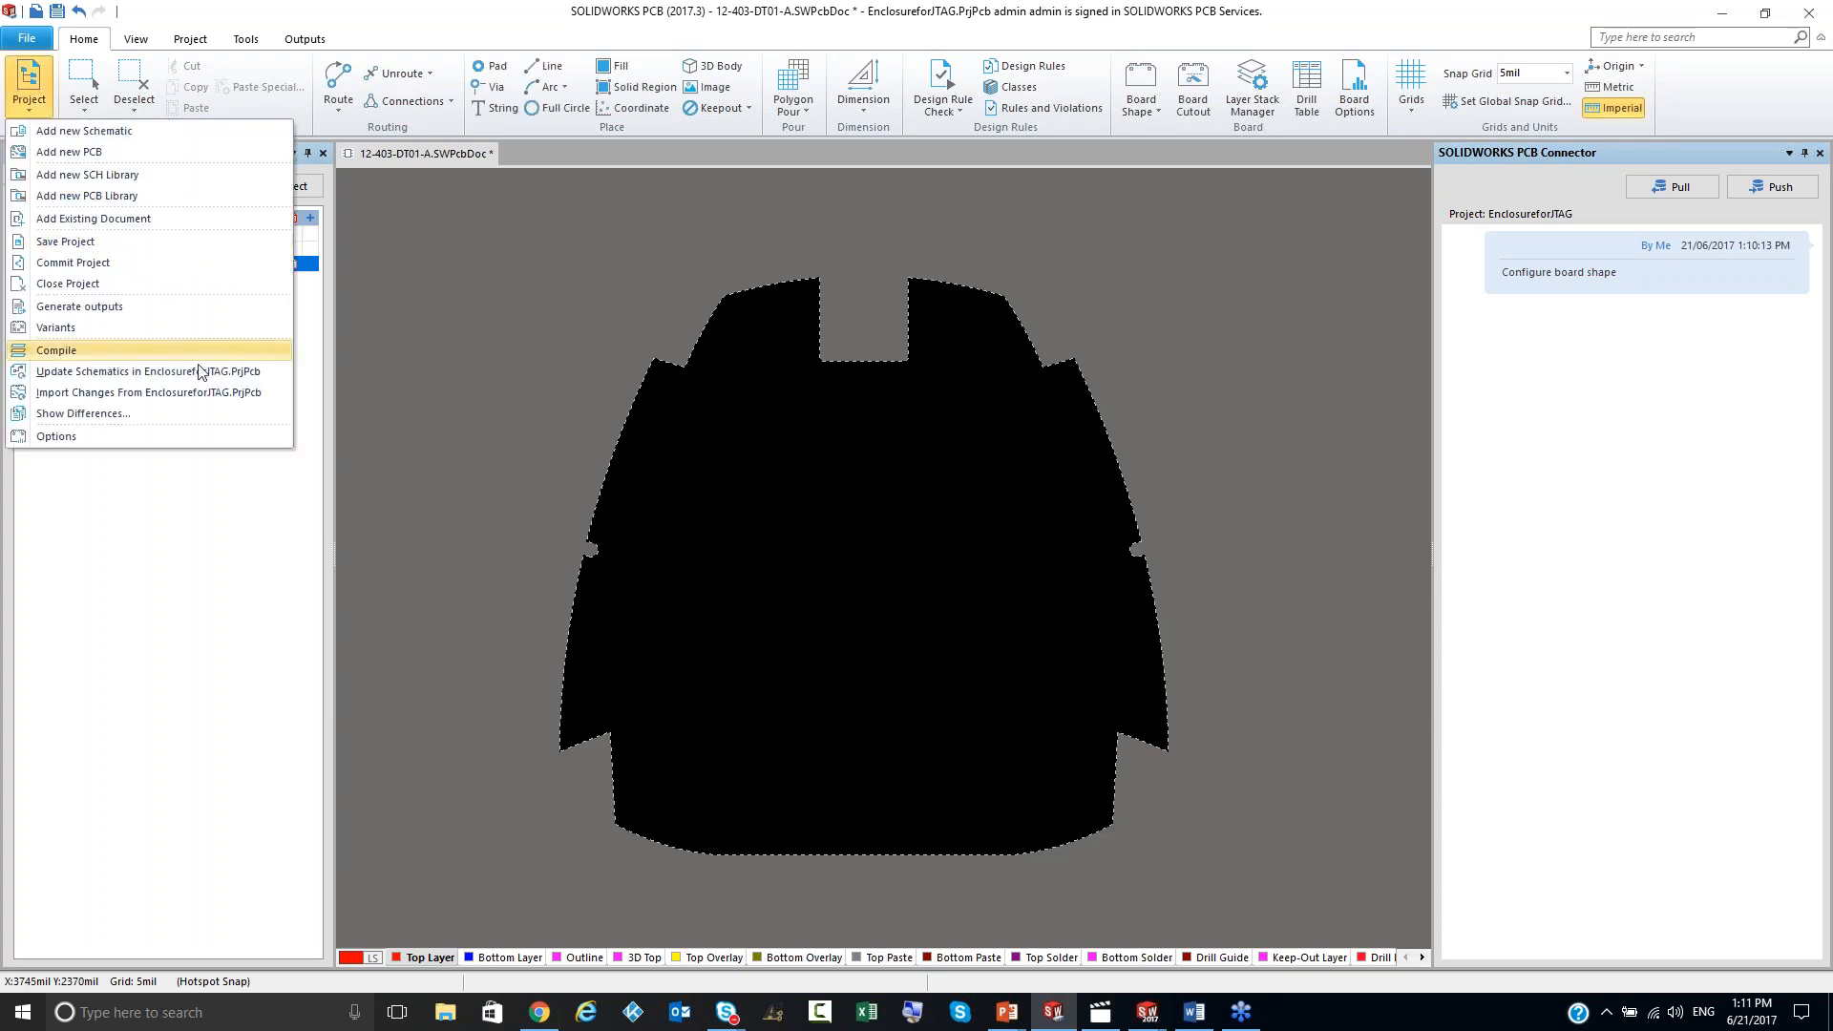
left_click(199, 393)
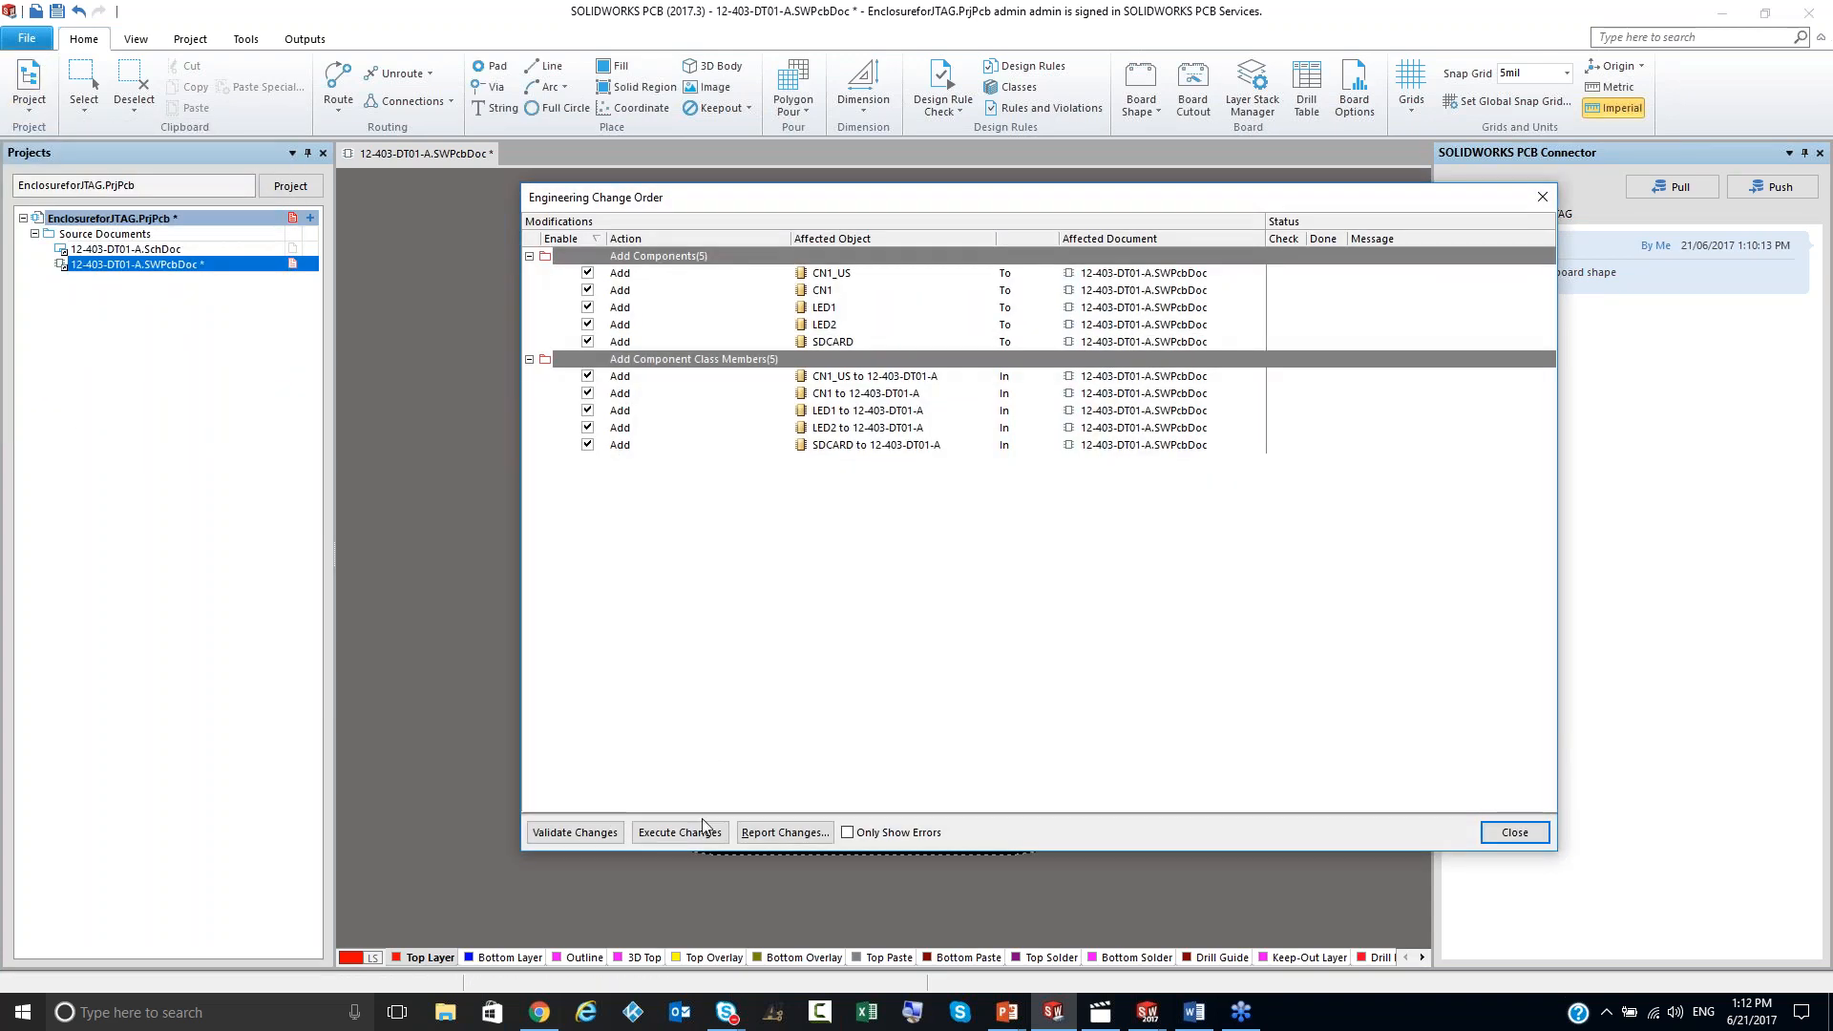
left_click(680, 831)
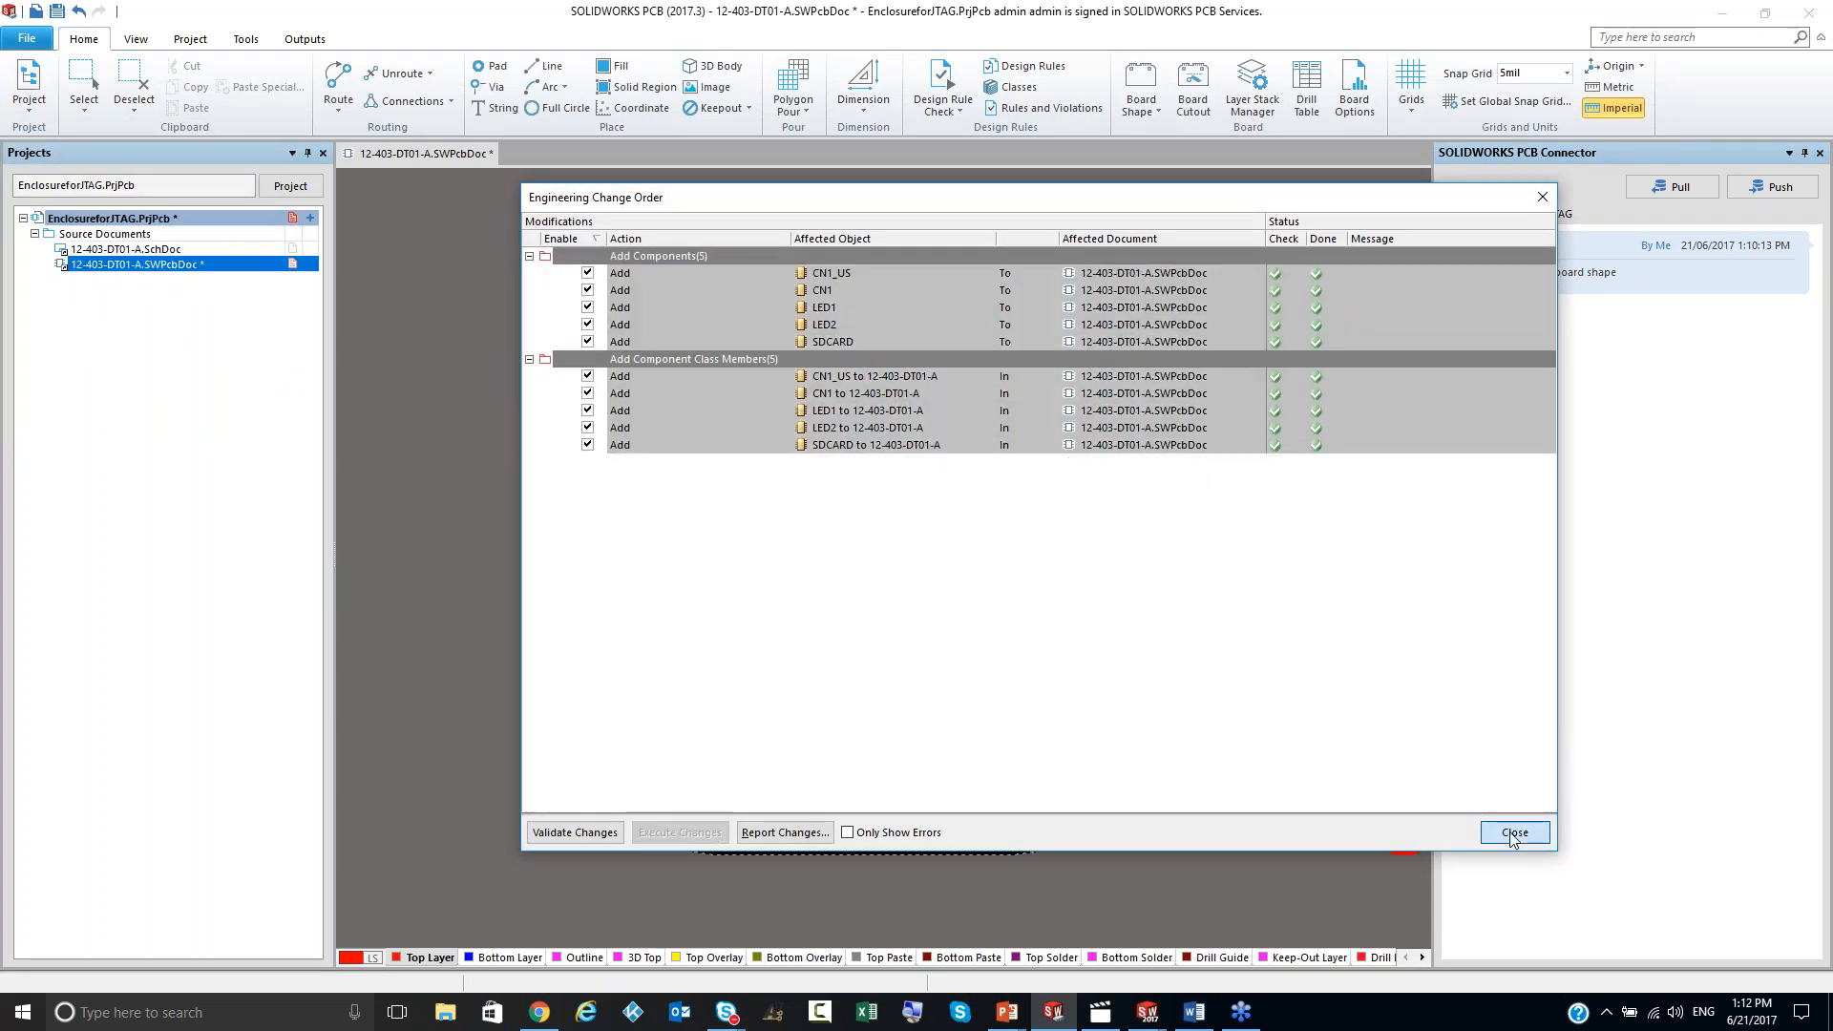
left_click(1515, 831)
Step: Place SDCARD in the middle of the board with LED2 and LED1 on either side, rotating the LEDs so their pins face down
scroll(1246, 775, "down", 1, "ctrl")
scroll(1247, 775, "down", 1, "shift")
left_click_drag(1288, 733, 877, 664)
left_click_drag(1146, 688, 747, 704)
key("space")
key("space")
key("space")
key("space")
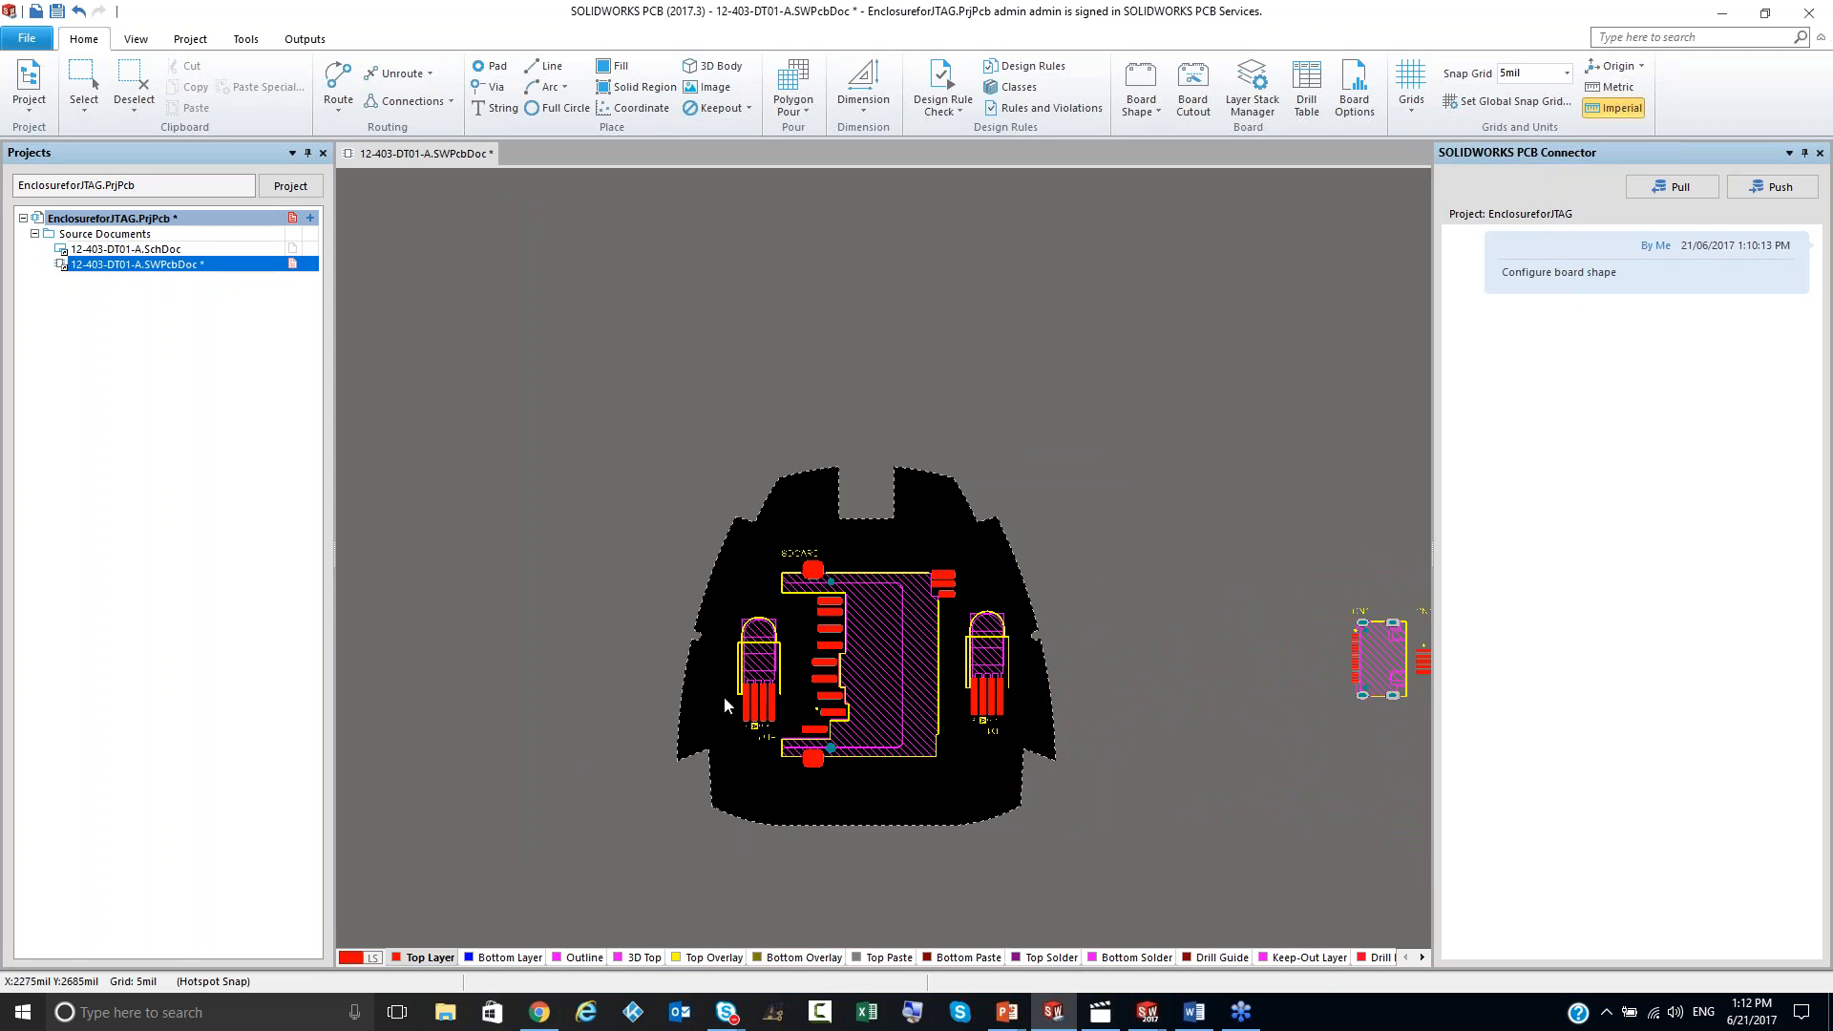
Step: Rotate and place connector CN1 at the board's bottom edge and CN1_US beside the top notch, and check the layout in 3D
scroll(733, 697, "down", 1, "shift")
left_click_drag(1252, 674, 844, 804)
key("space")
key("space")
key("space")
left_click_drag(1393, 655, 794, 477)
key("space")
key("3")
scroll(754, 434, "up", 2, "ctrl")
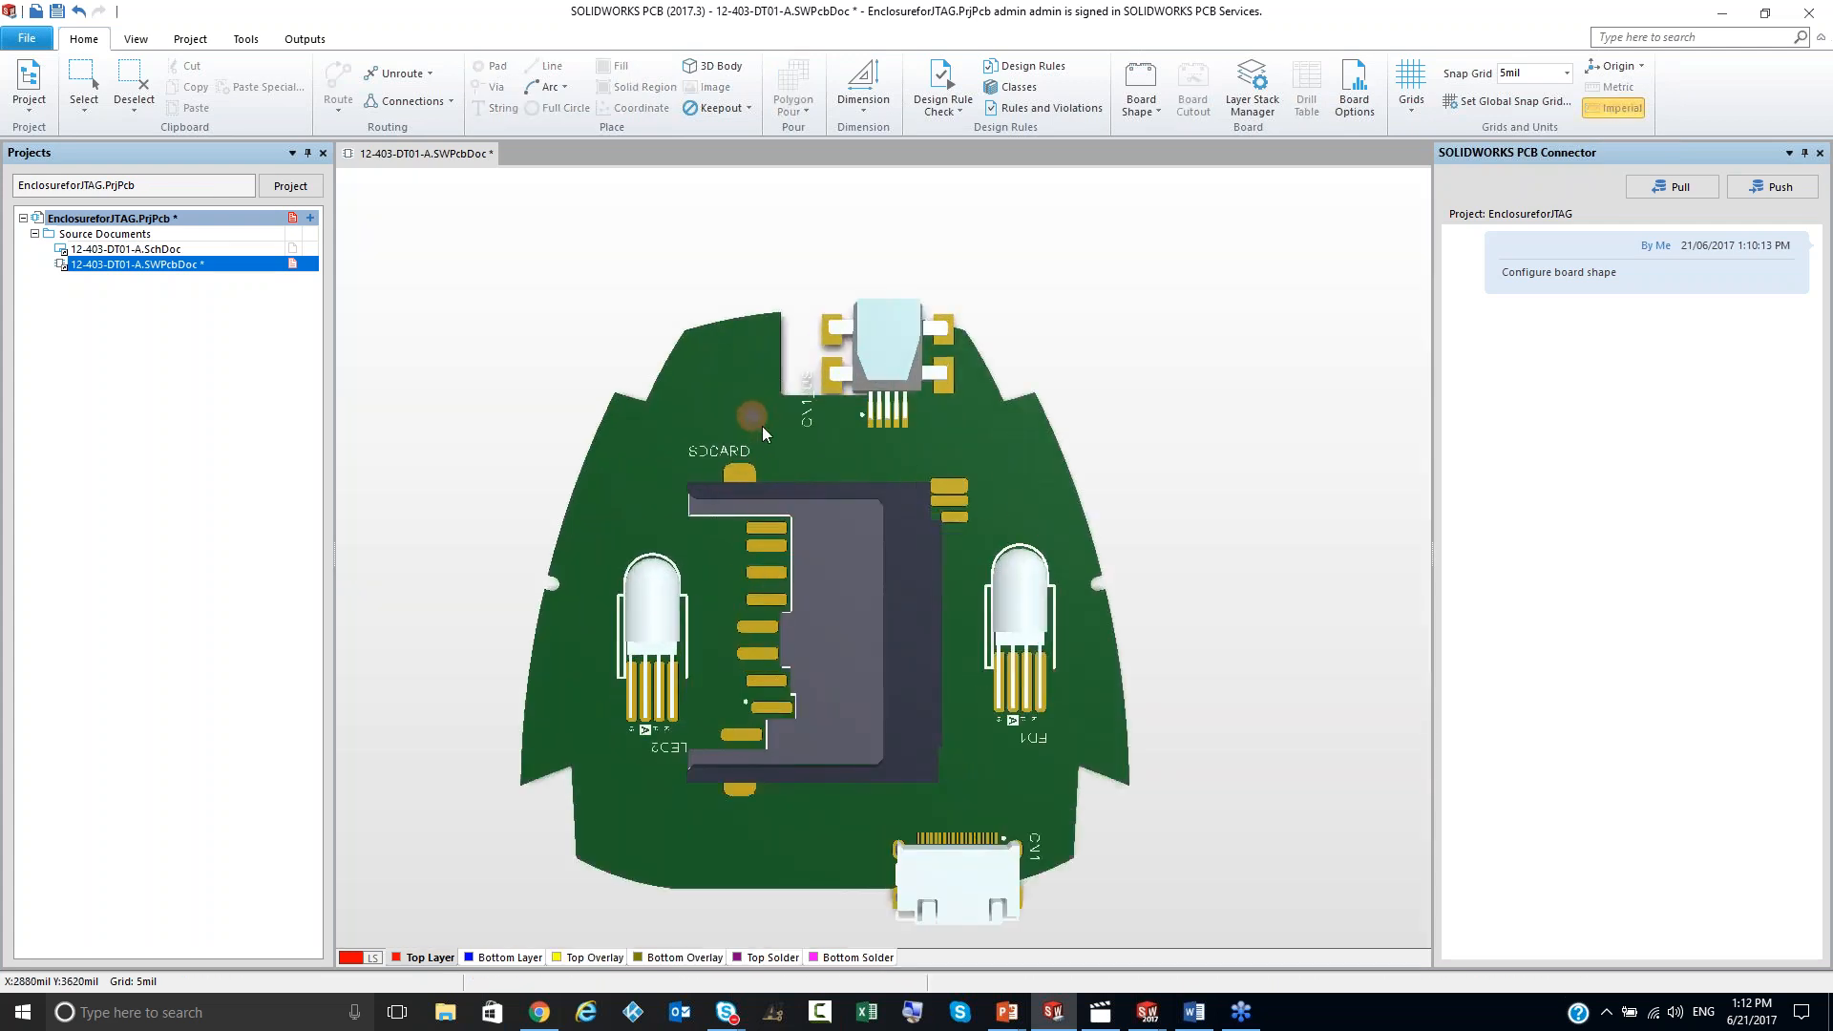
key("2")
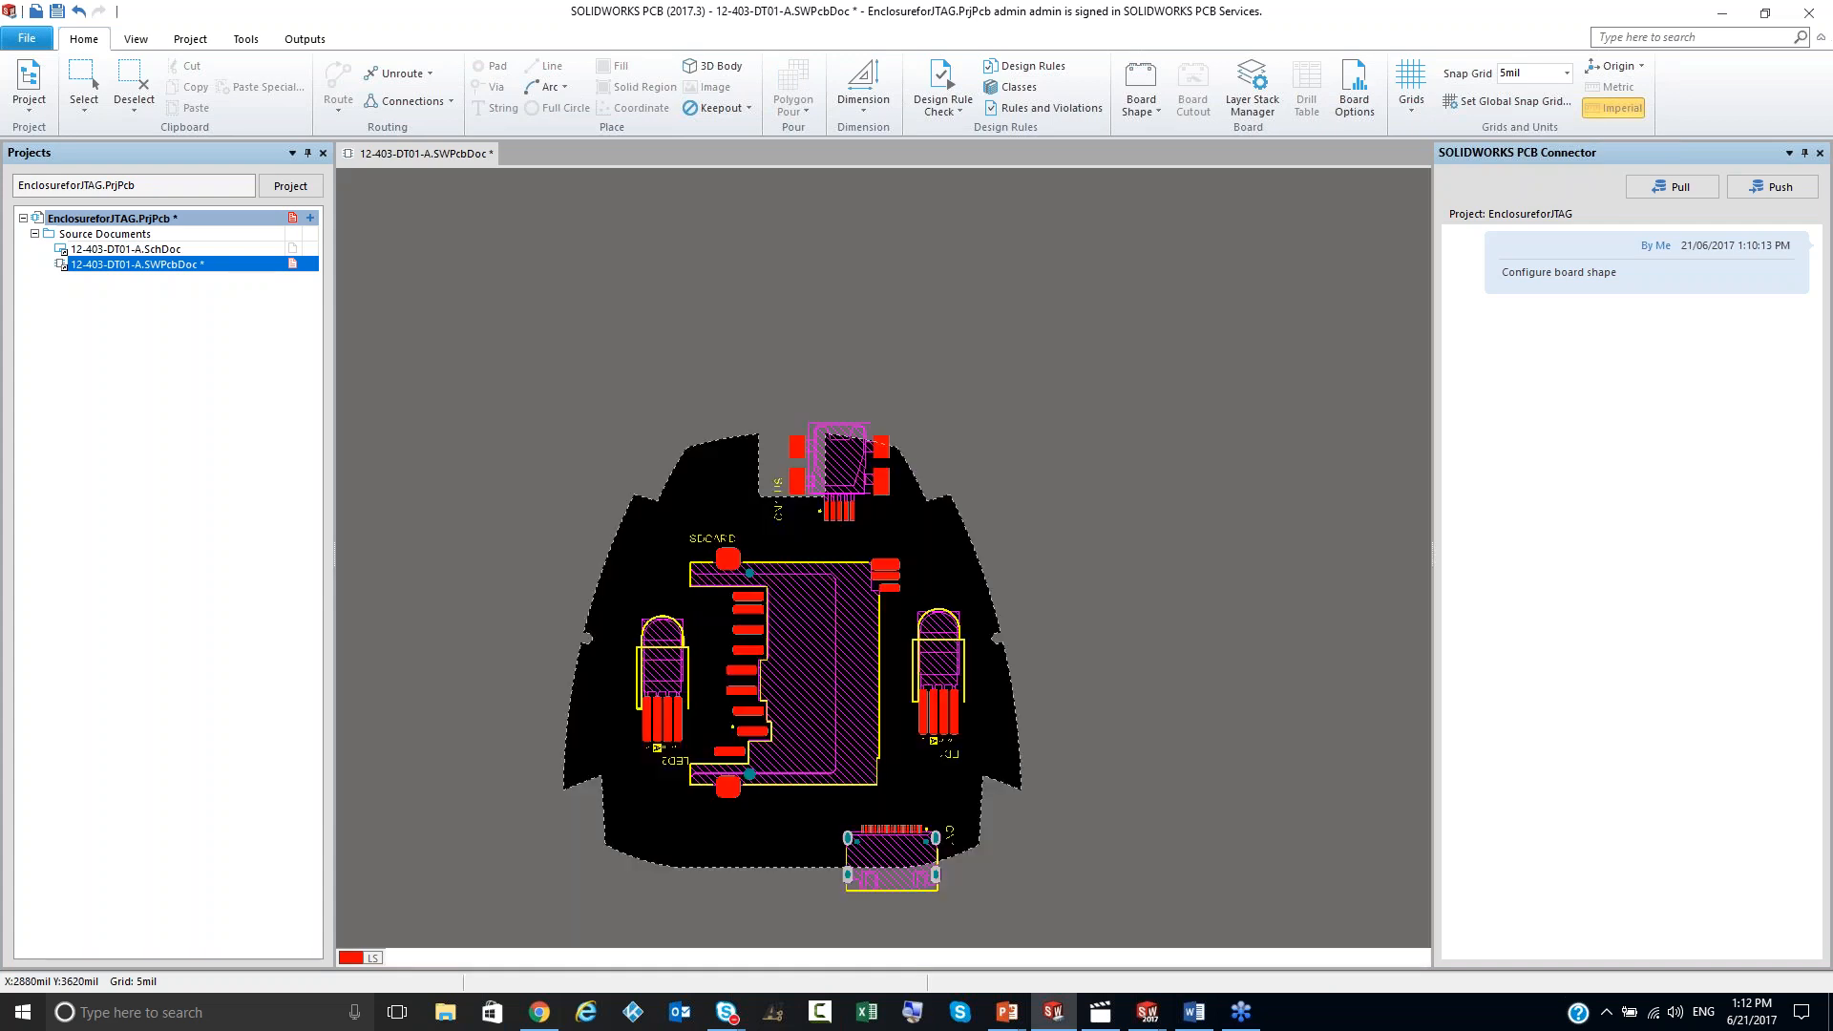
Step: Push the PCB design to the managed project with the comment "Added components, please configure"
left_click(1746, 191)
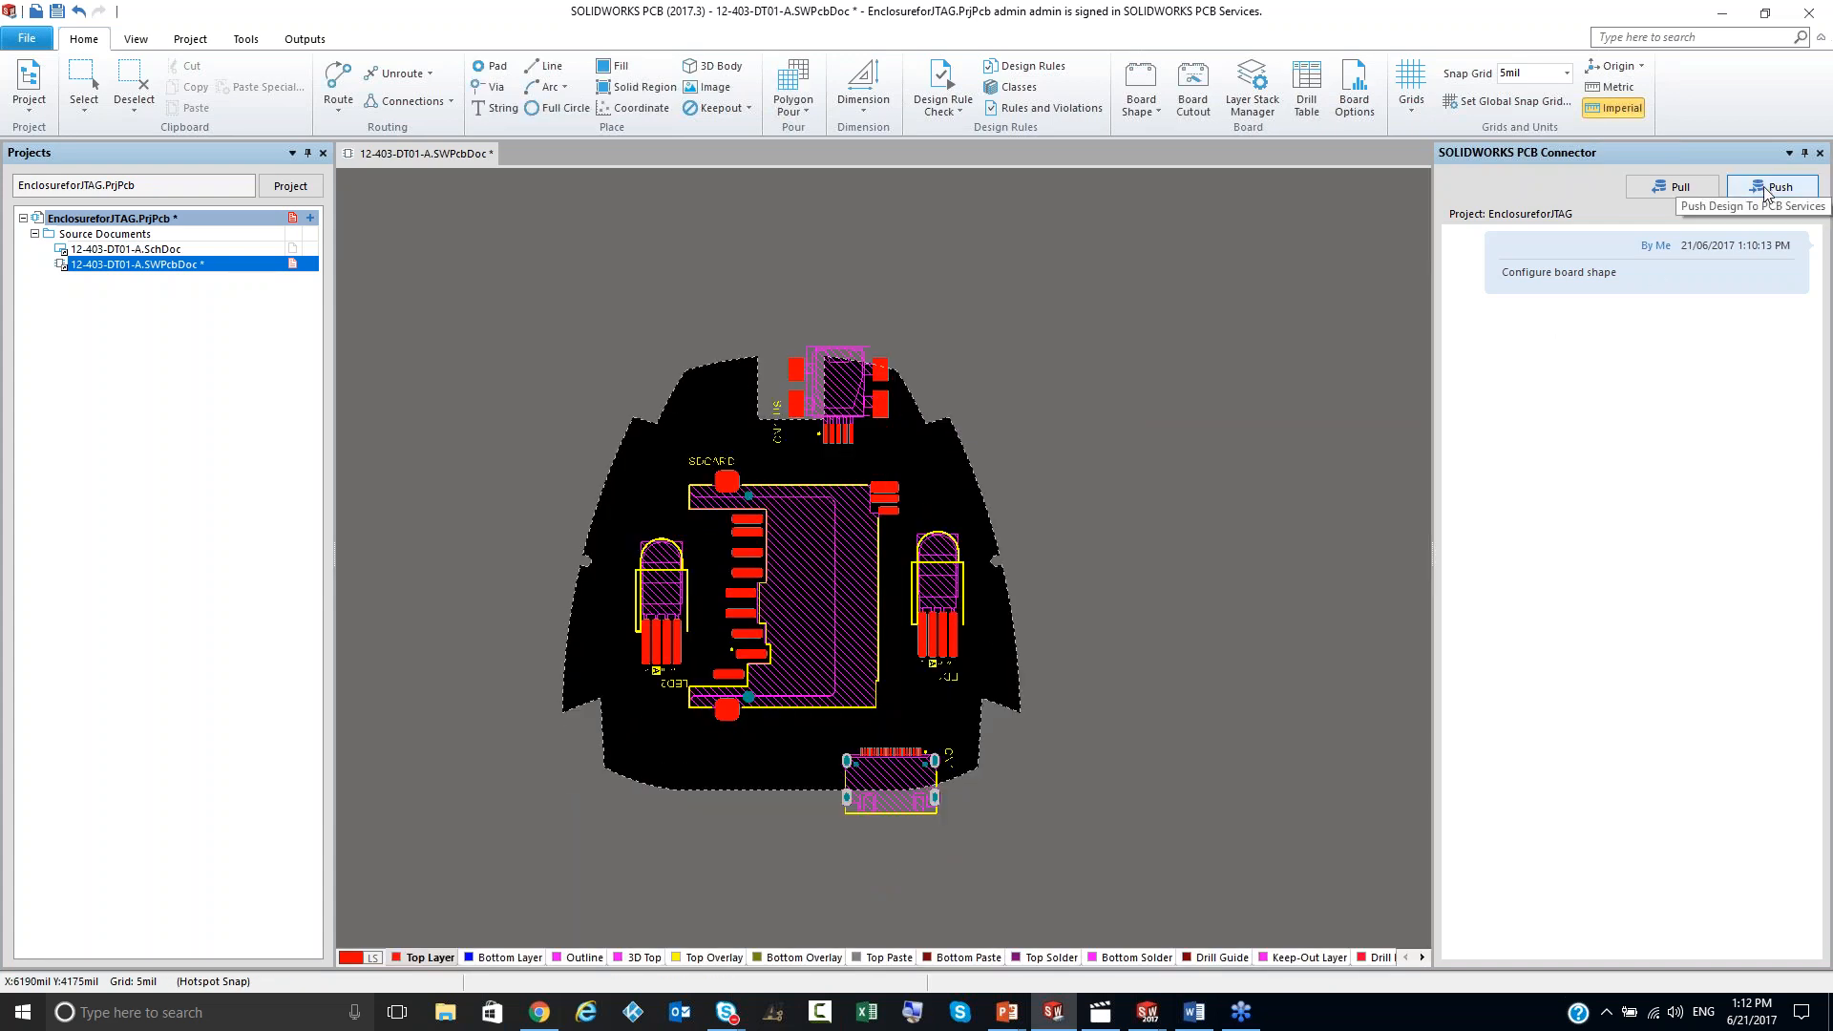
type("Added components")
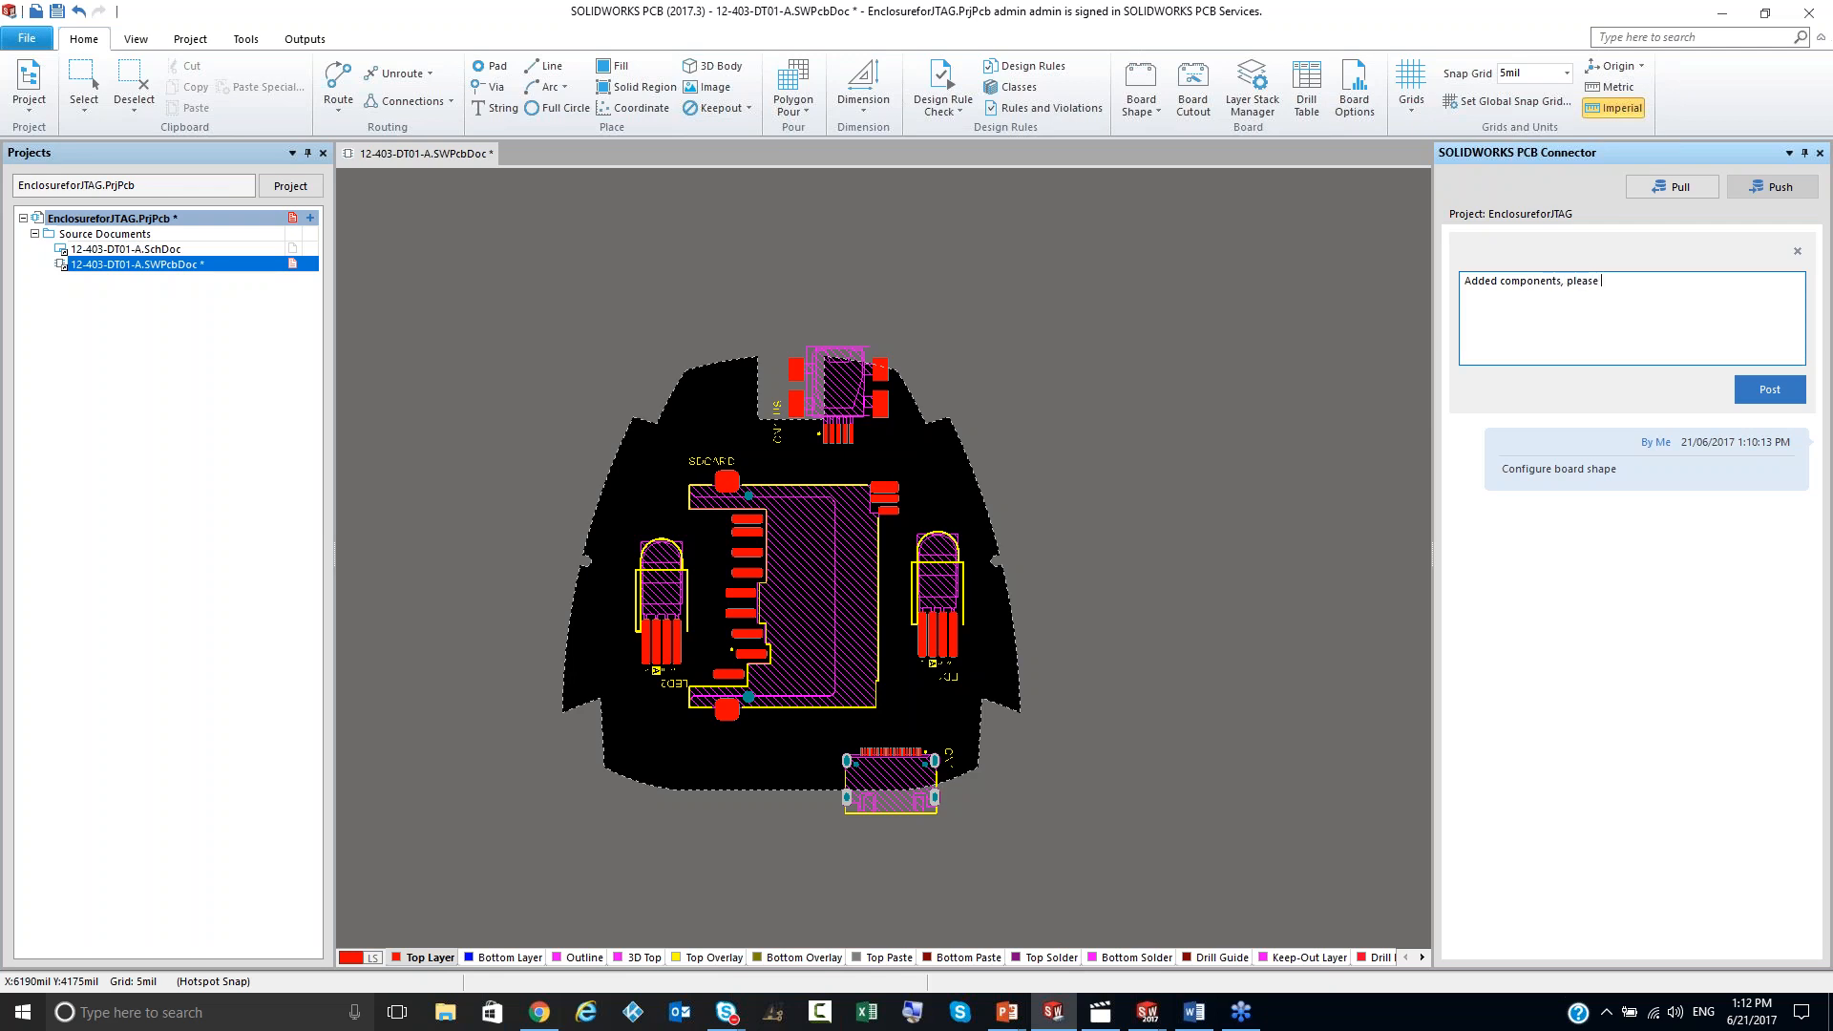
type("please configure")
left_click(1762, 388)
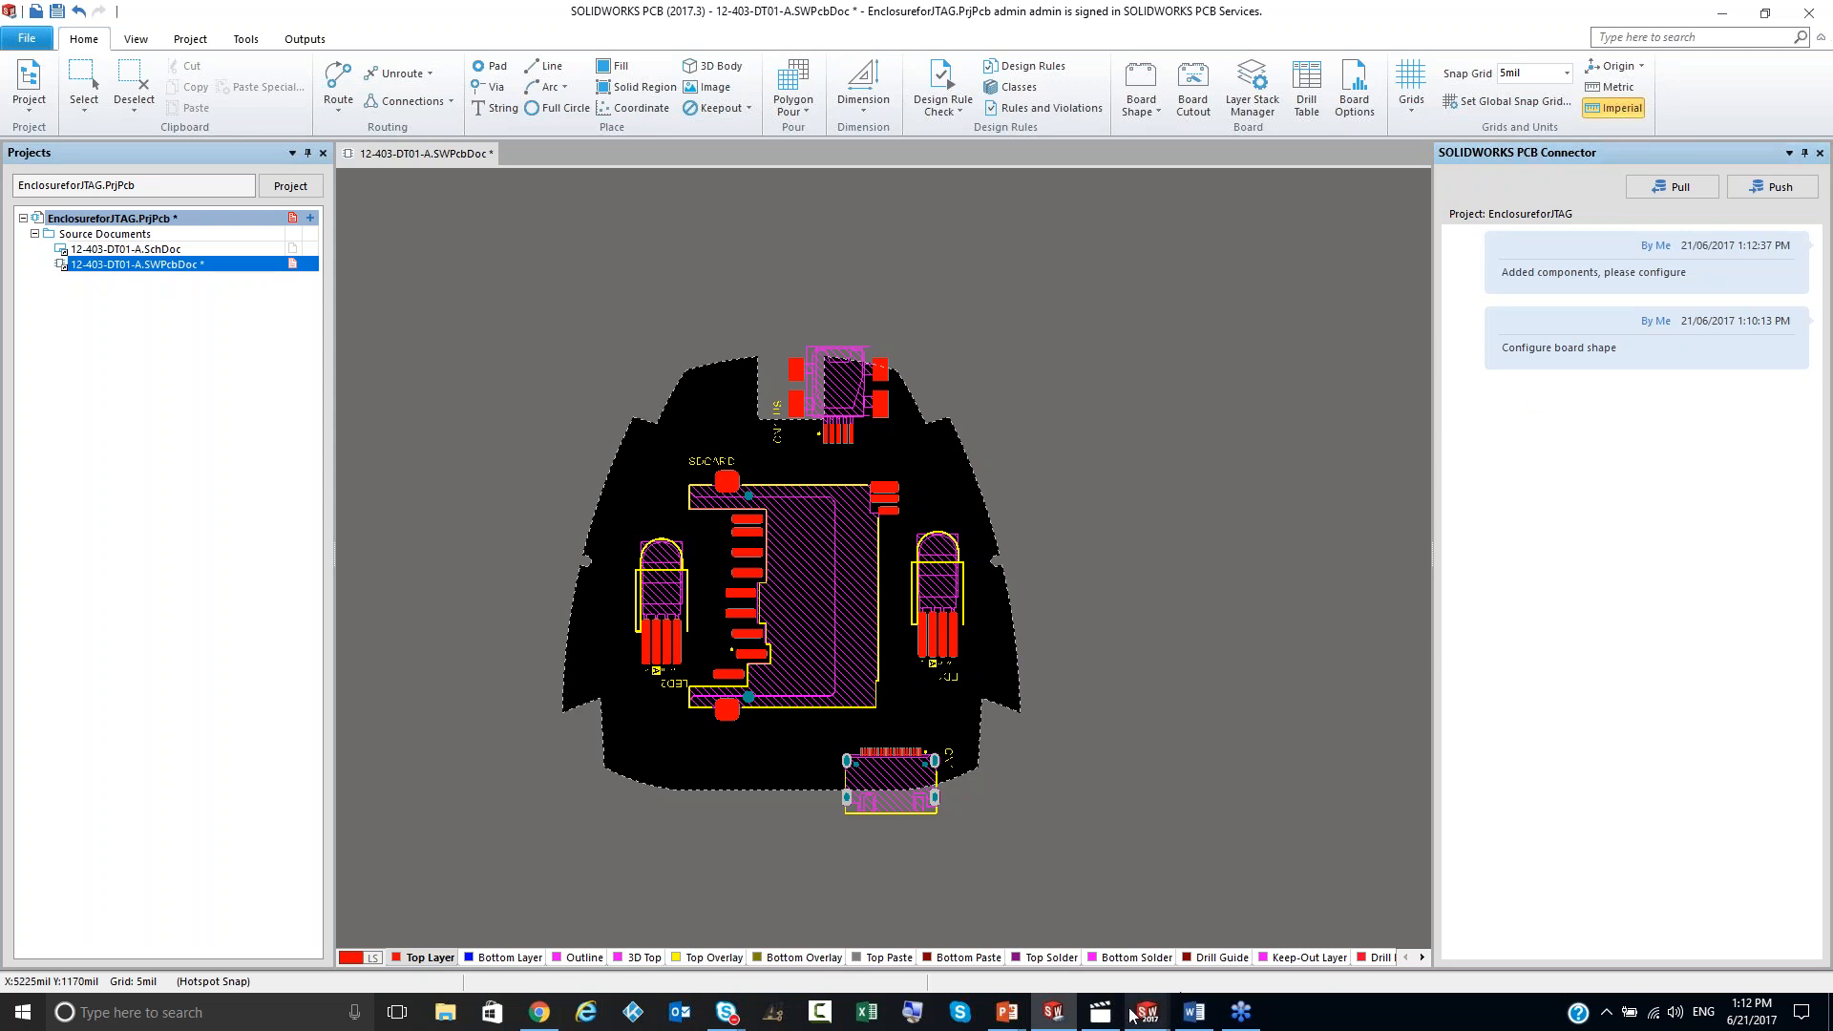
Step: Switch to SOLIDWORKS, open the change list received from the PCB side, and preview LED2 and CN1 on the board
mouse_move(1131, 1014)
left_click(1159, 931)
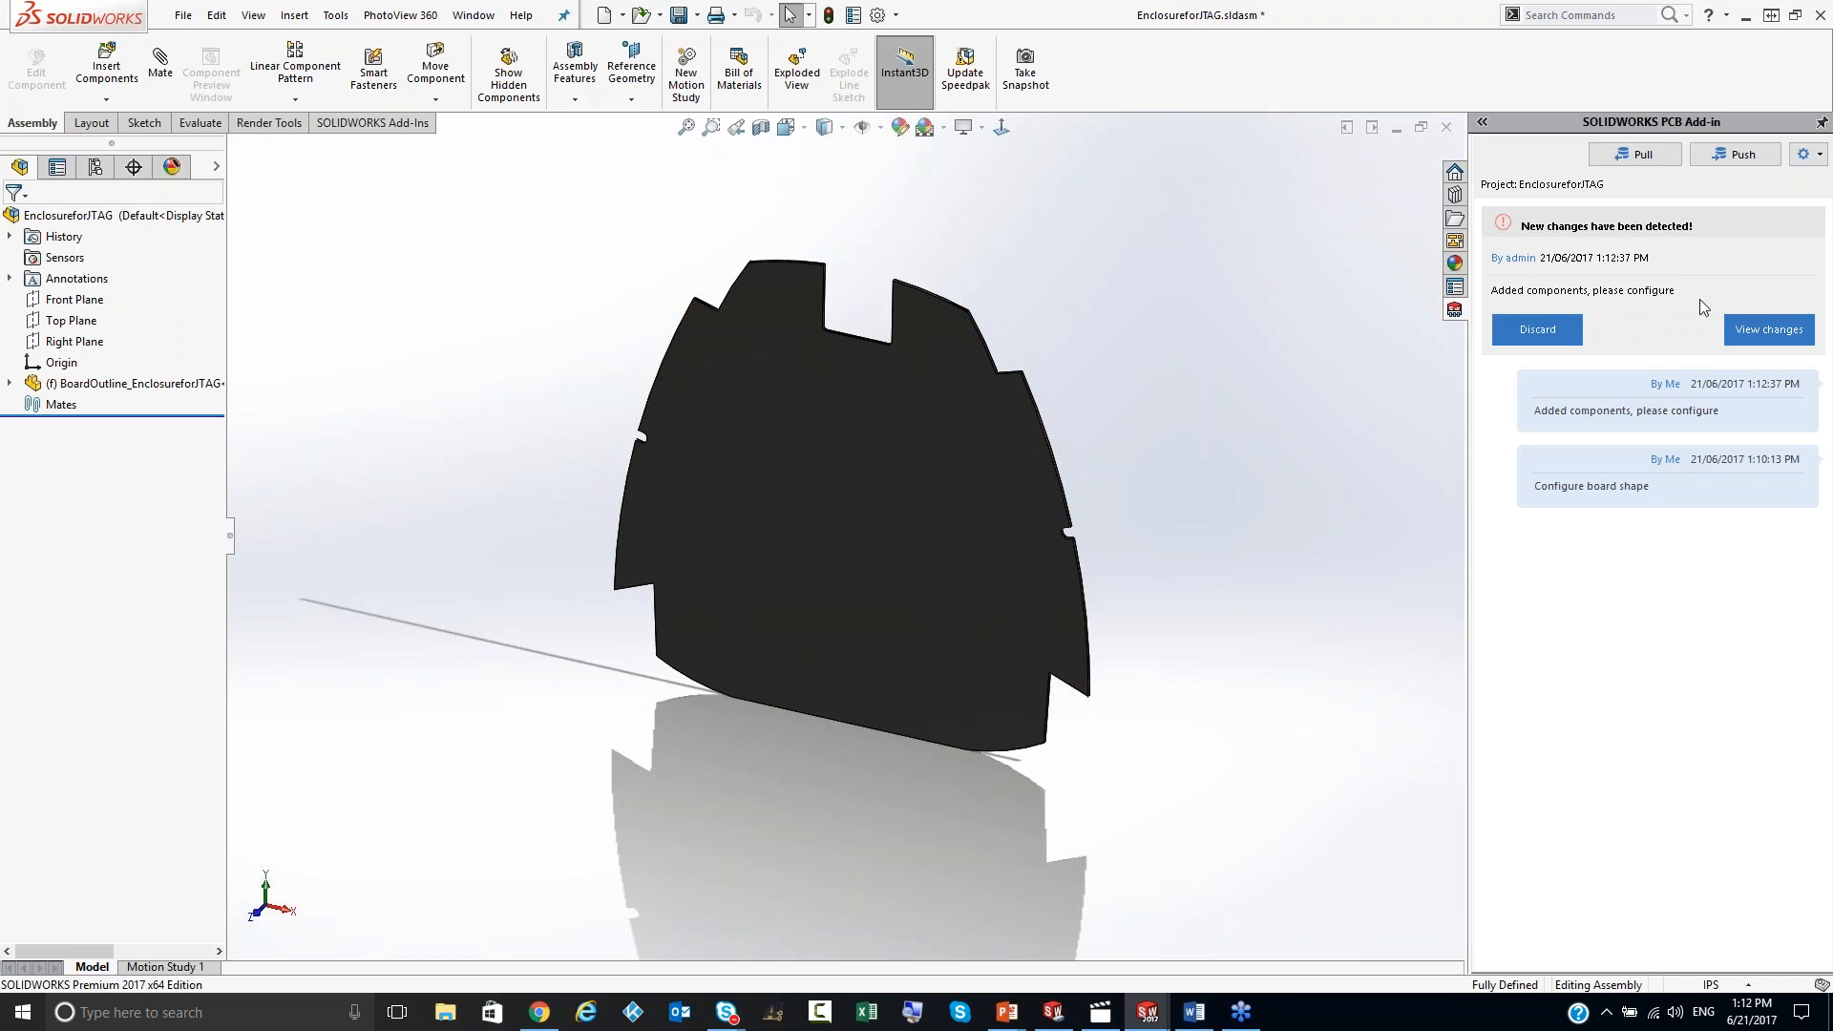
left_click(1743, 329)
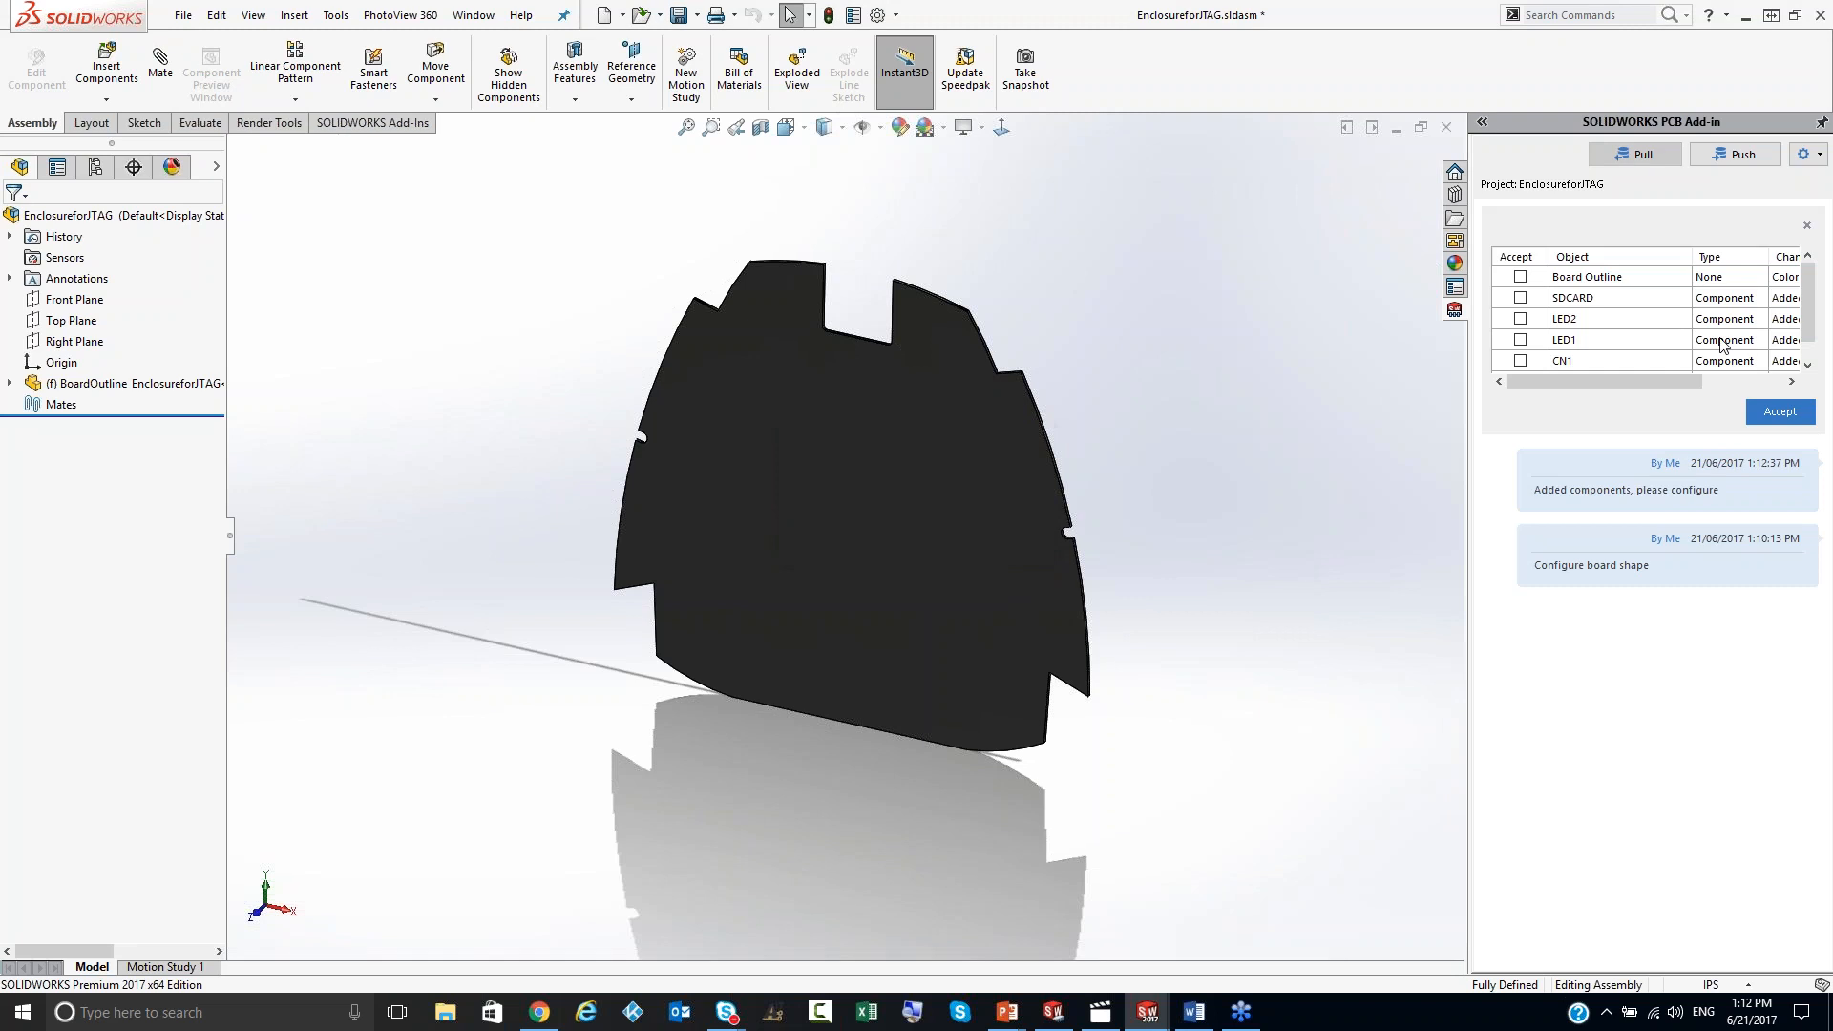
left_click(1592, 319)
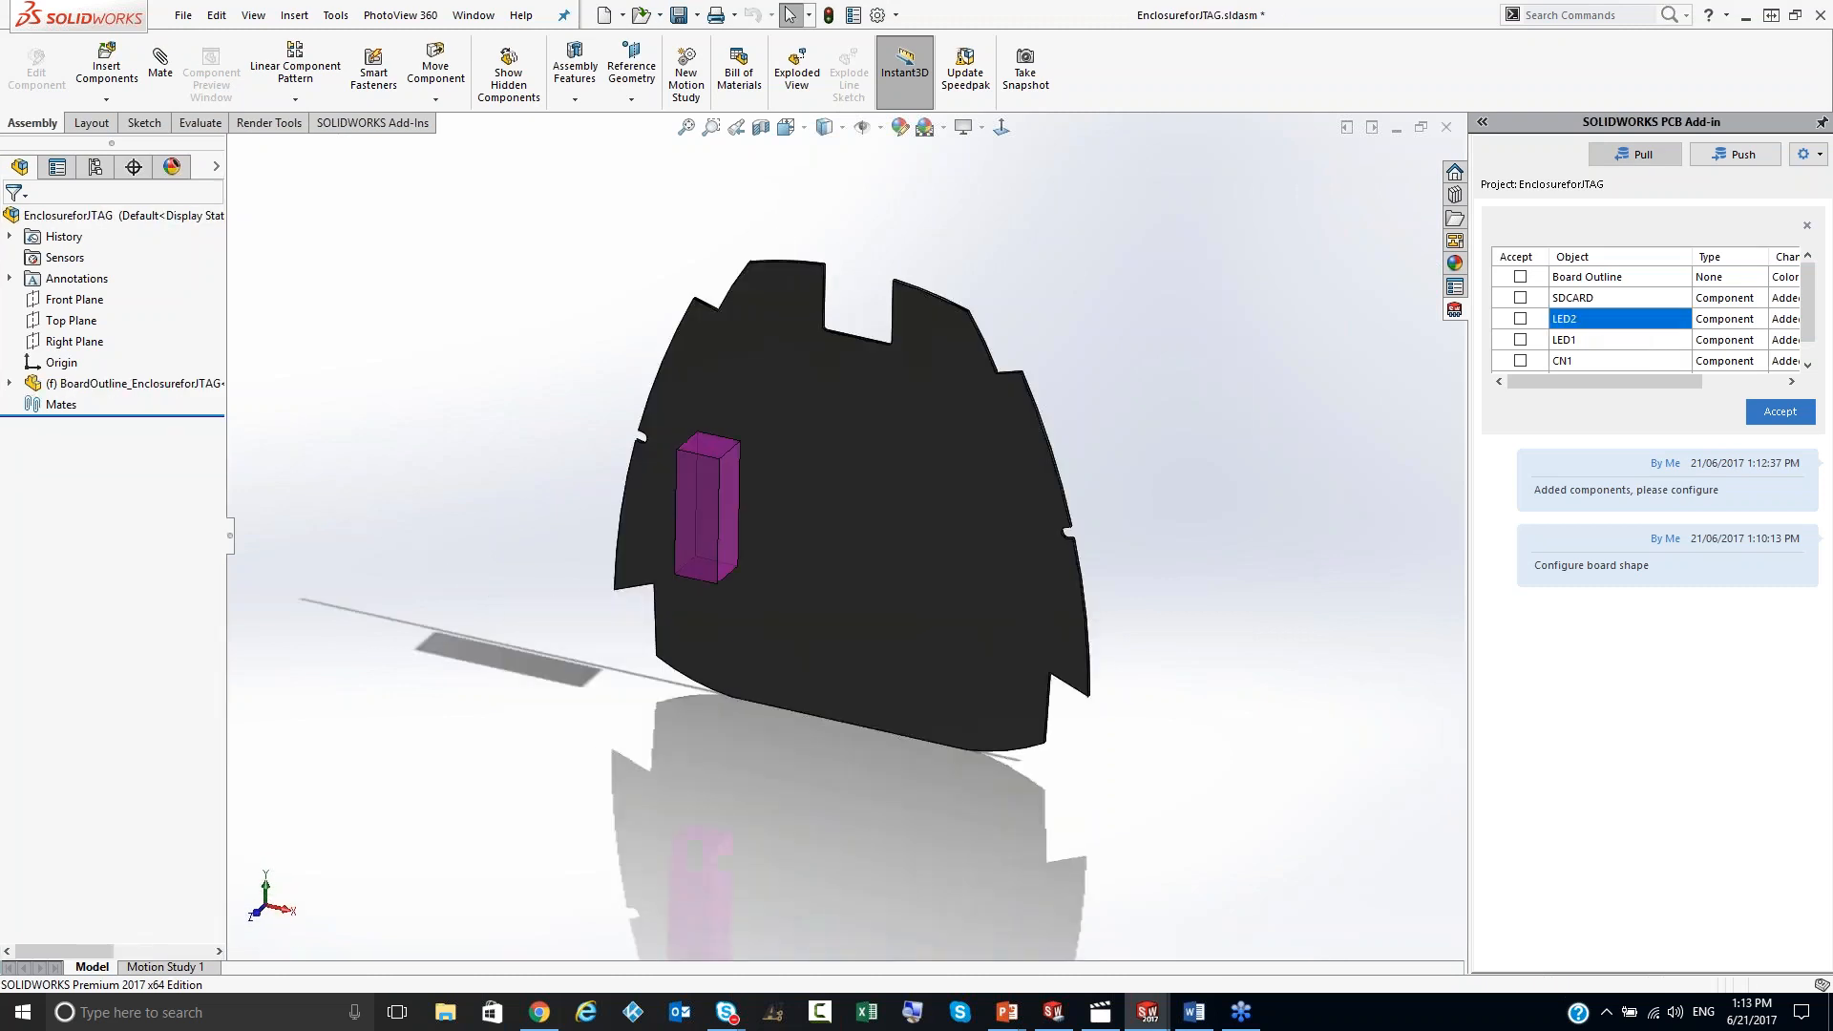
left_click(1585, 361)
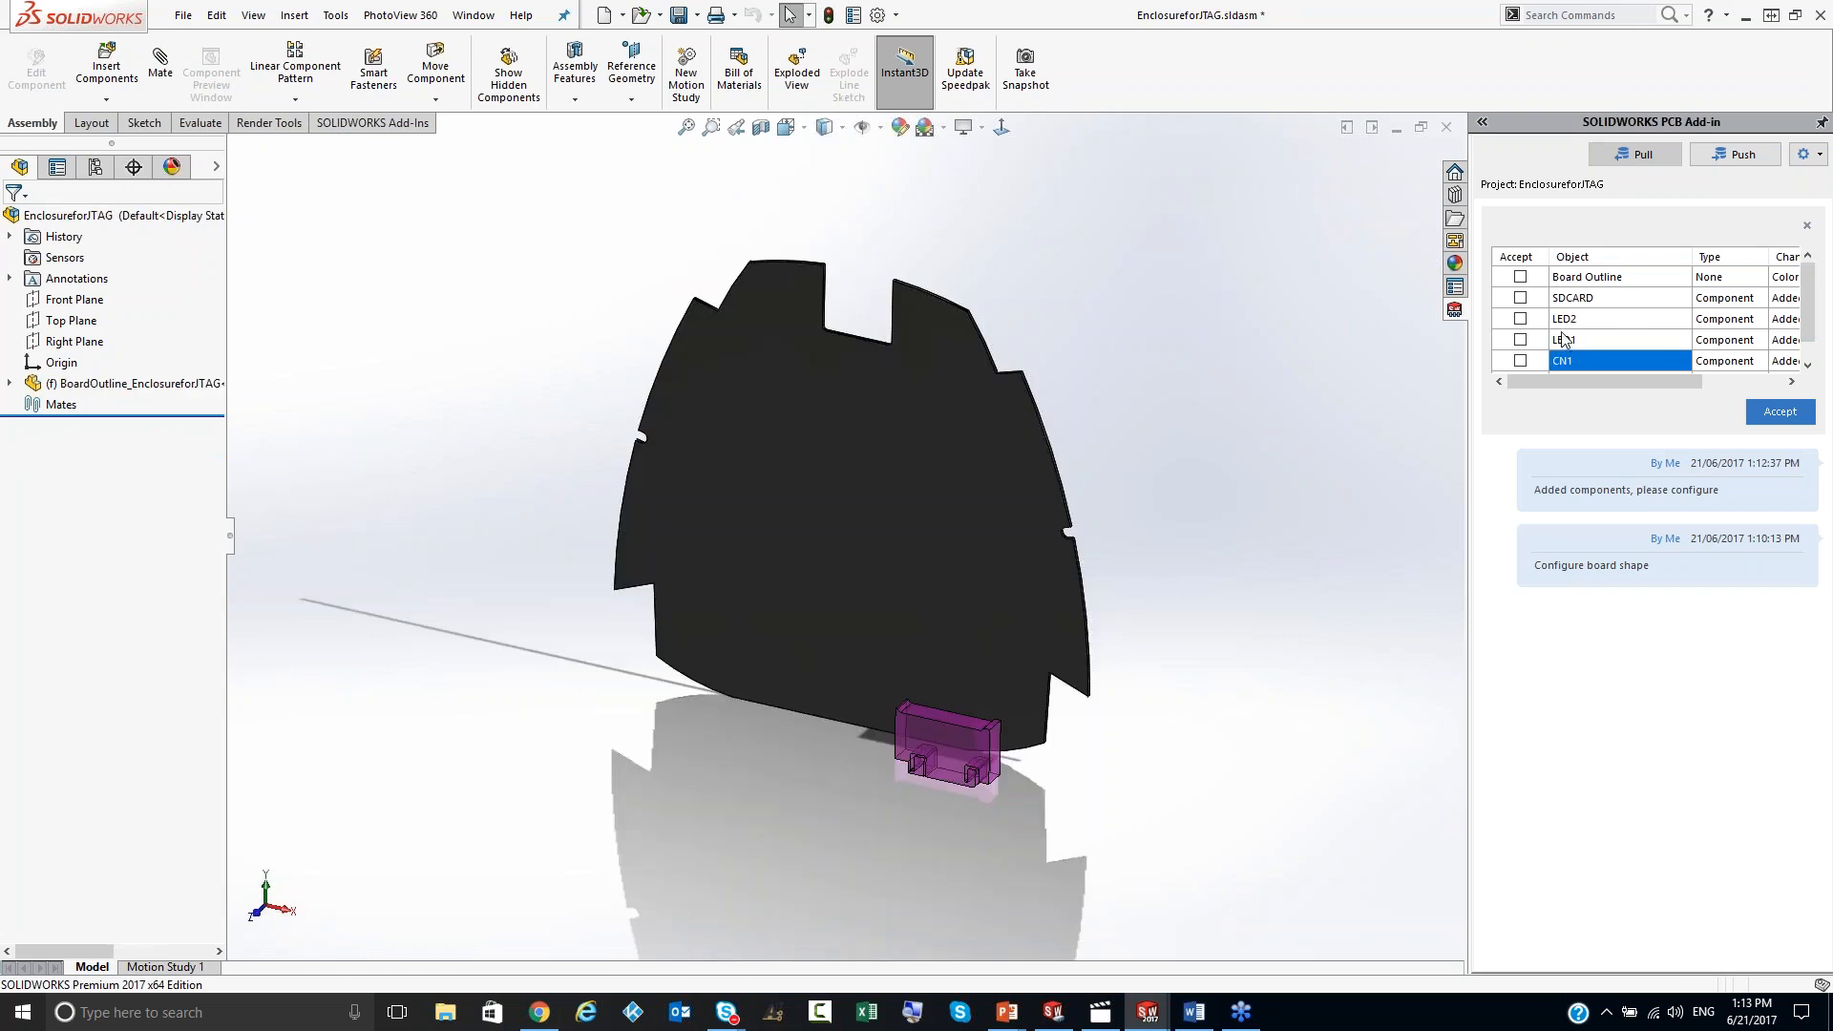
Step: Mark all listed changes, including the board outline and added components, and accept them into the EnclosureforJTAG assembly
right_click(1539, 307)
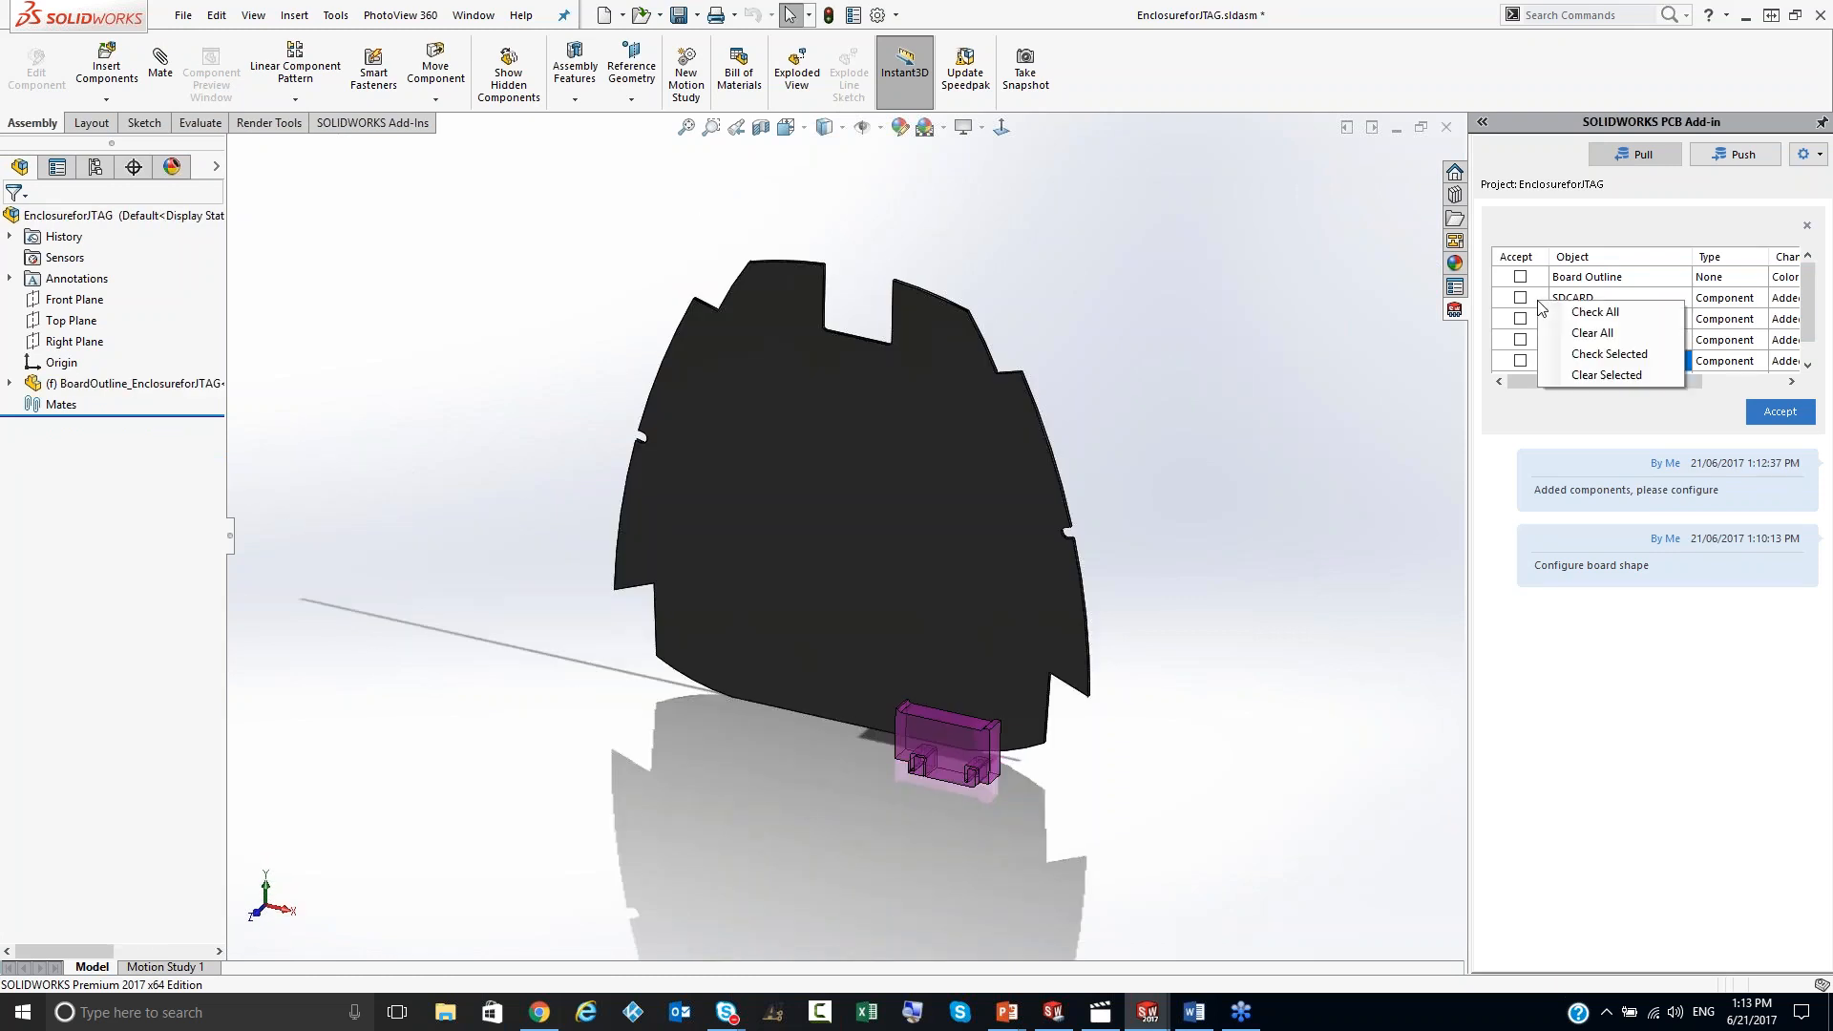
left_click(1574, 311)
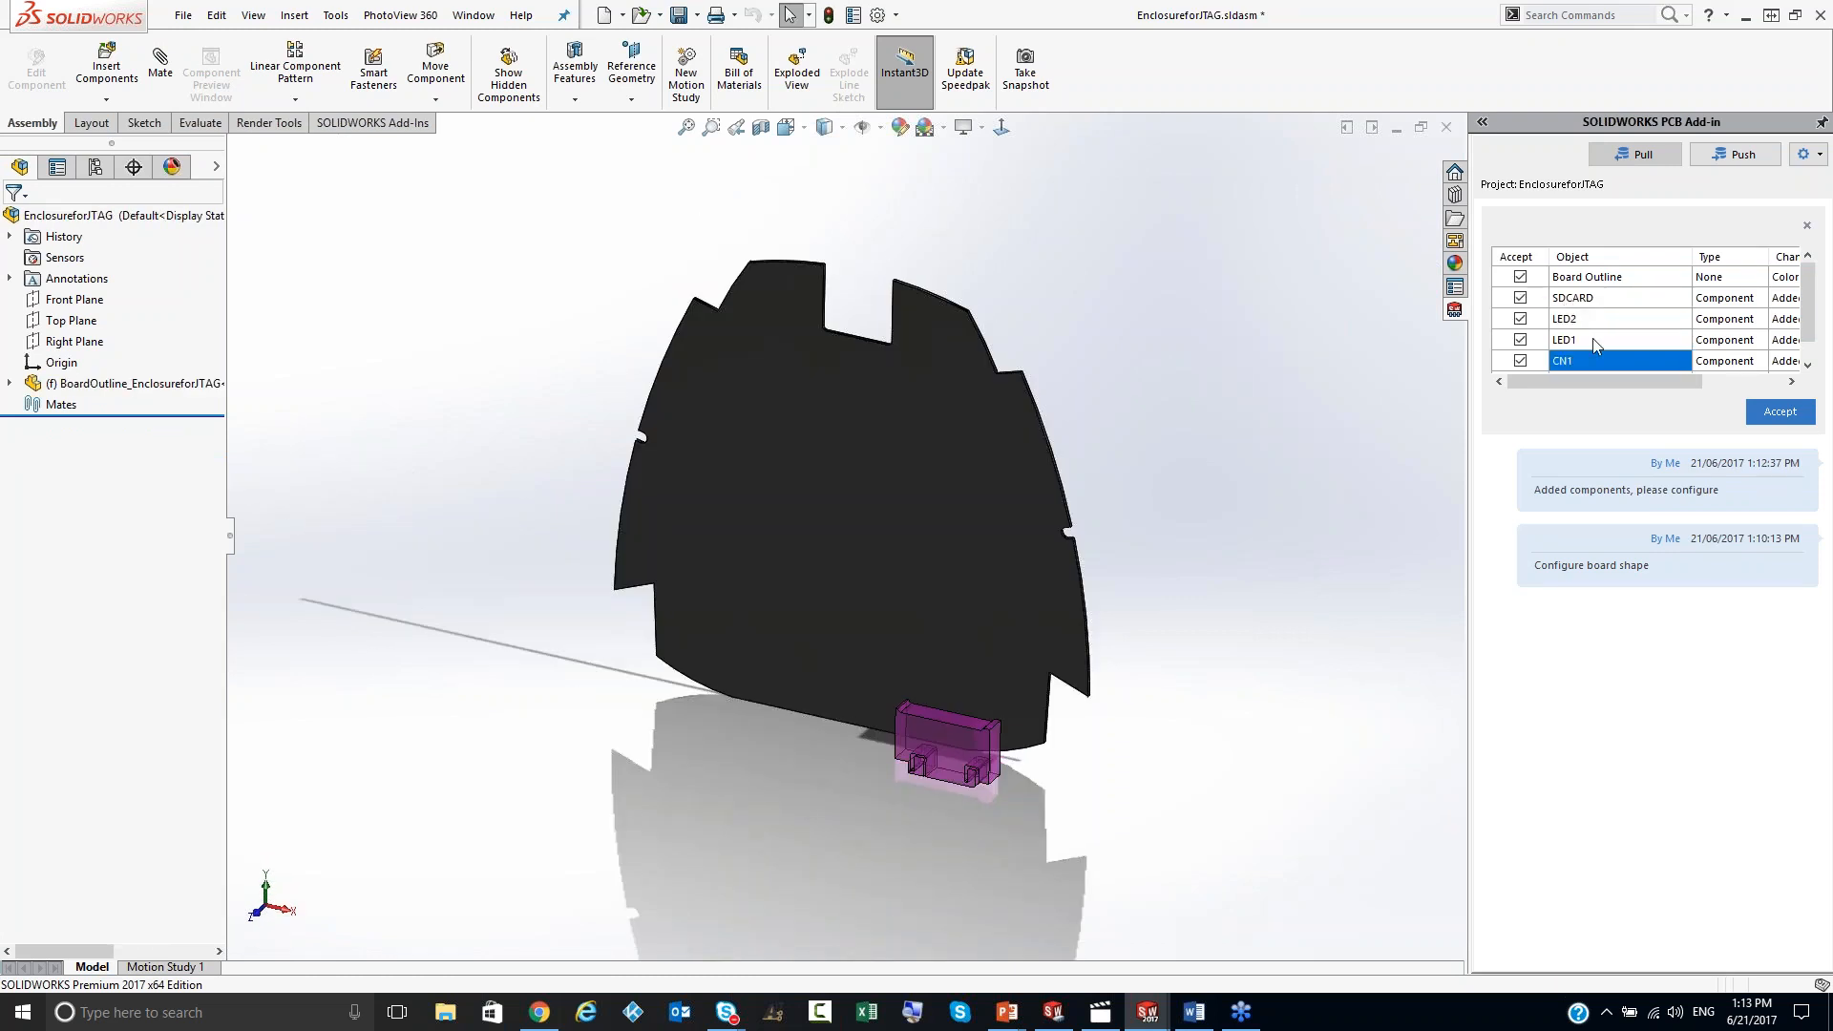
left_click(1766, 414)
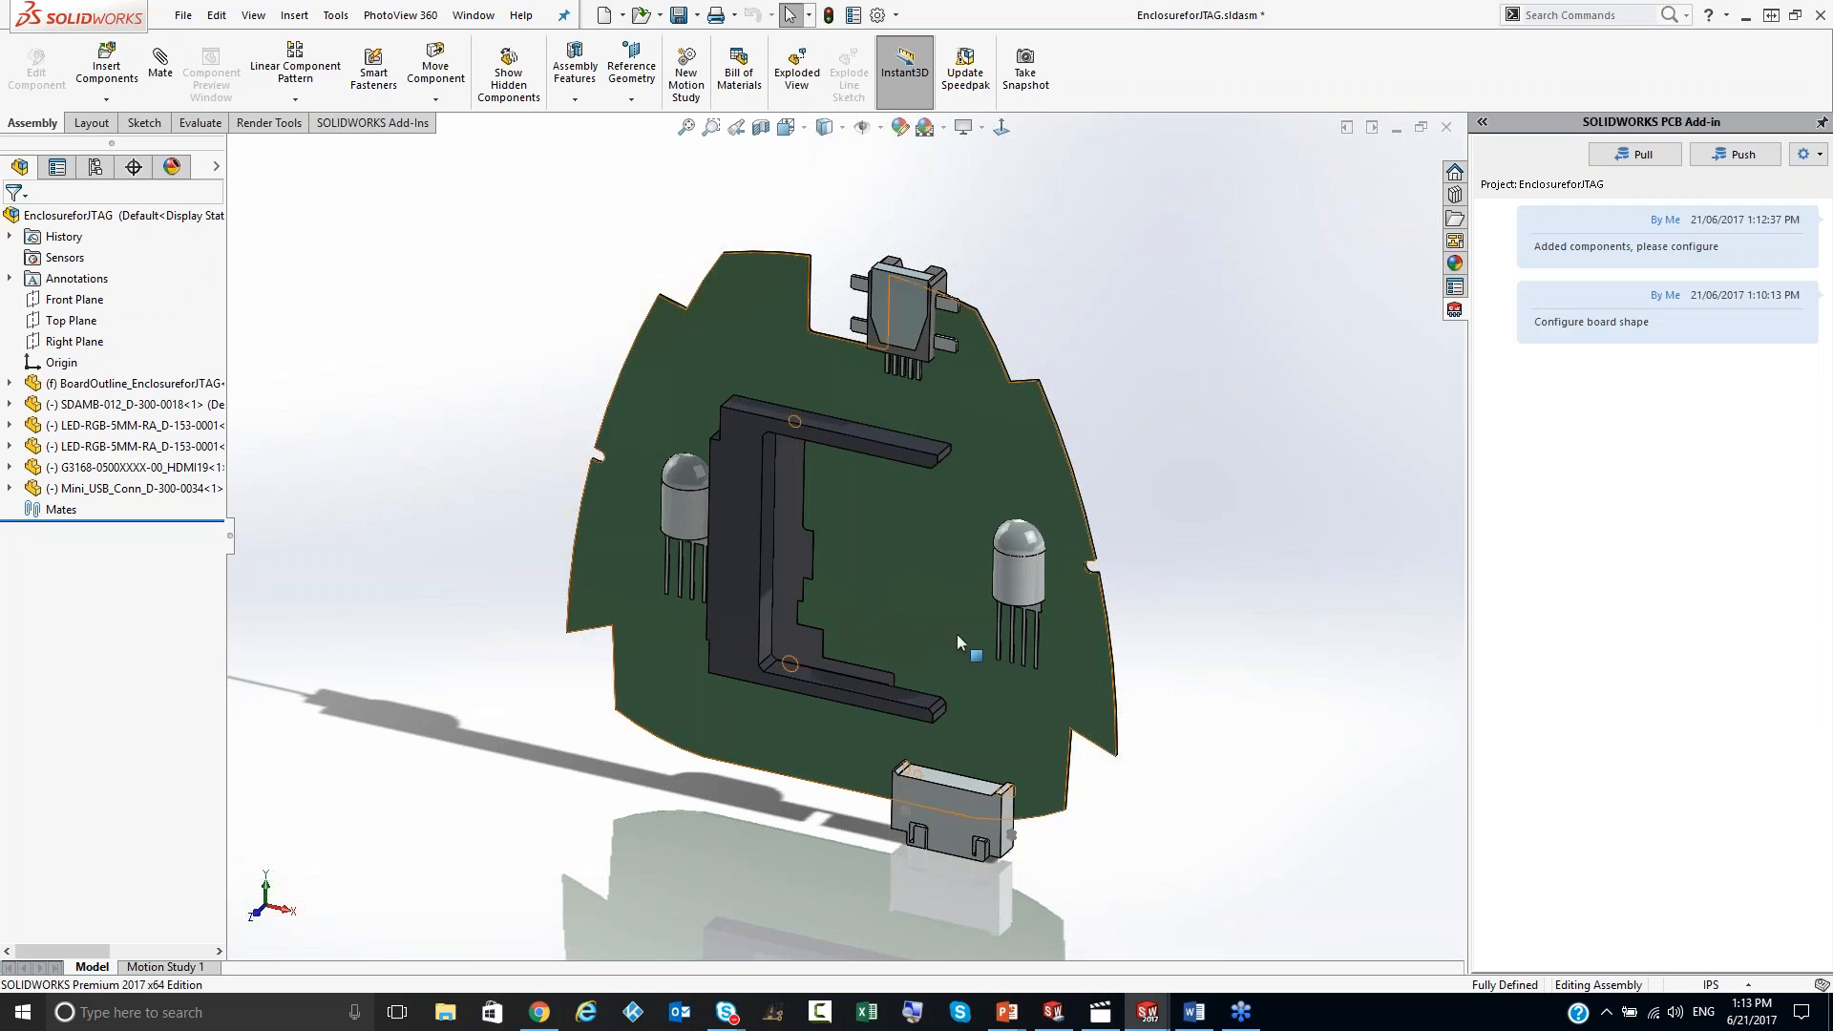
Step: Switch to the 10-403-DT01-A enclosure assembly and start editing the EnclosureforJTAG subassembly in place
mouse_move(1136, 1016)
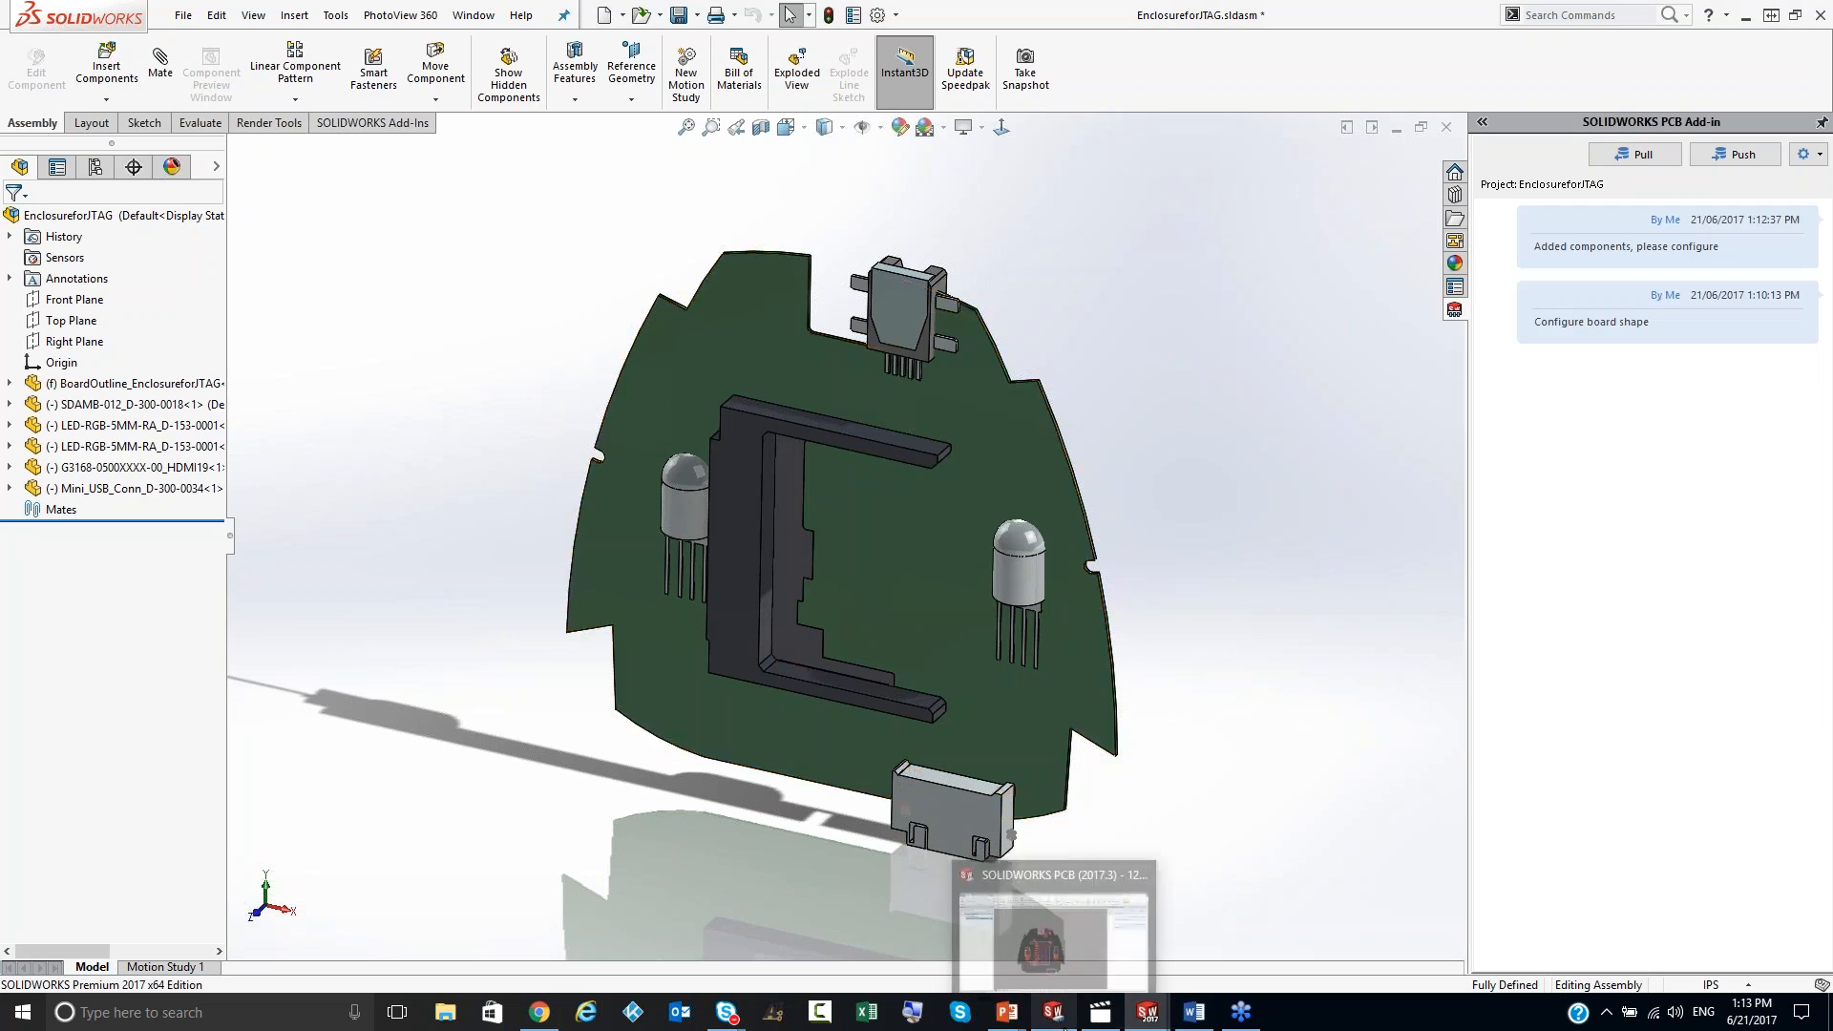
left_click(1064, 932)
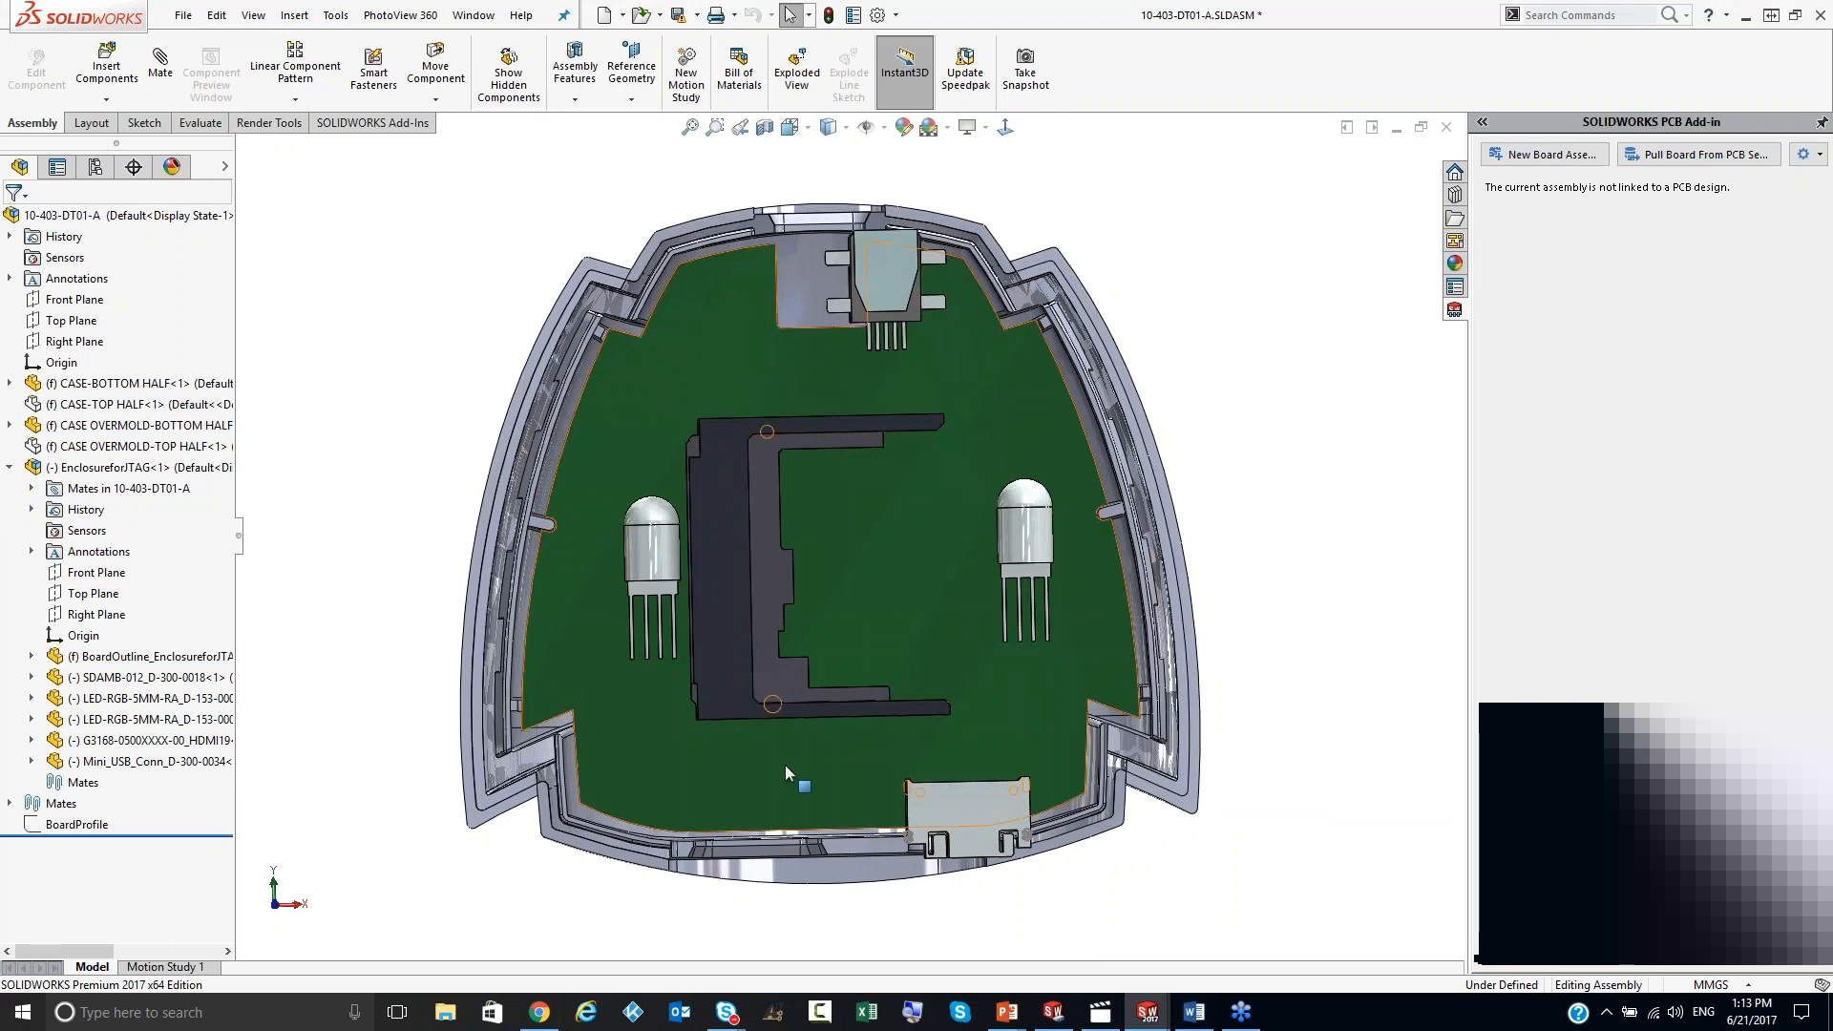
left_click(771, 619)
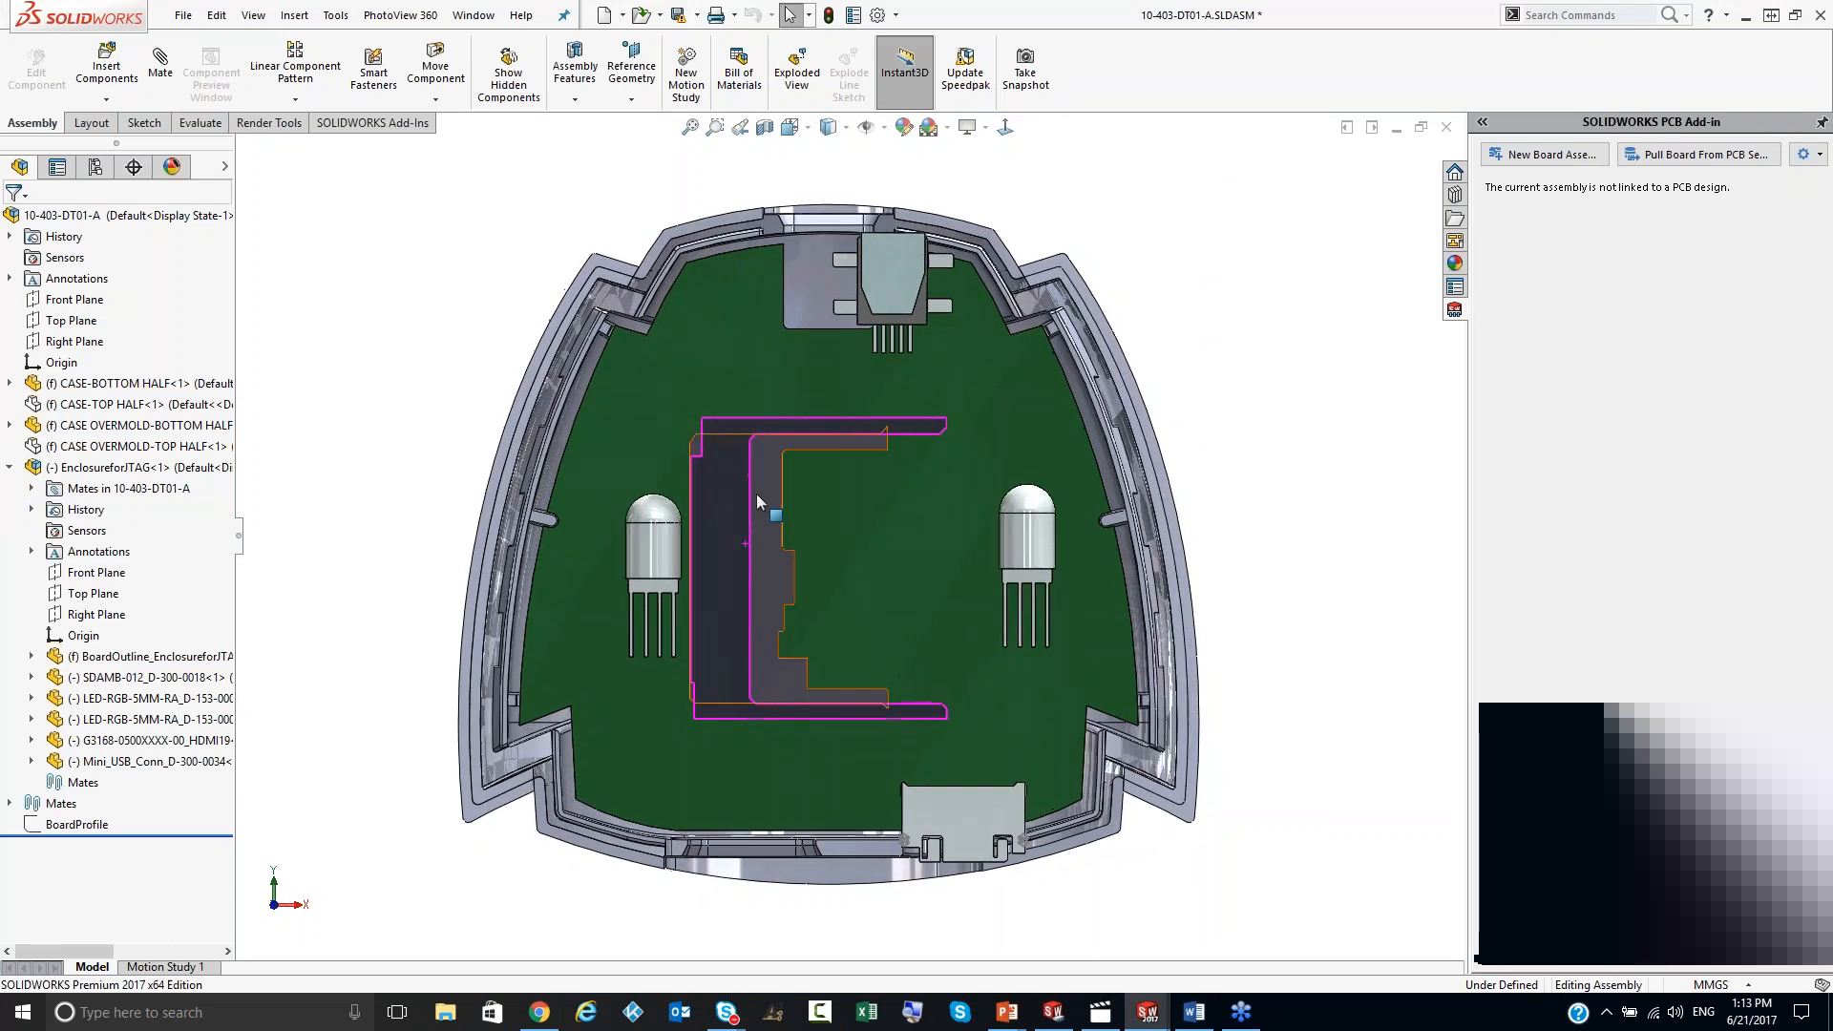
scroll(783, 516, "down", 2)
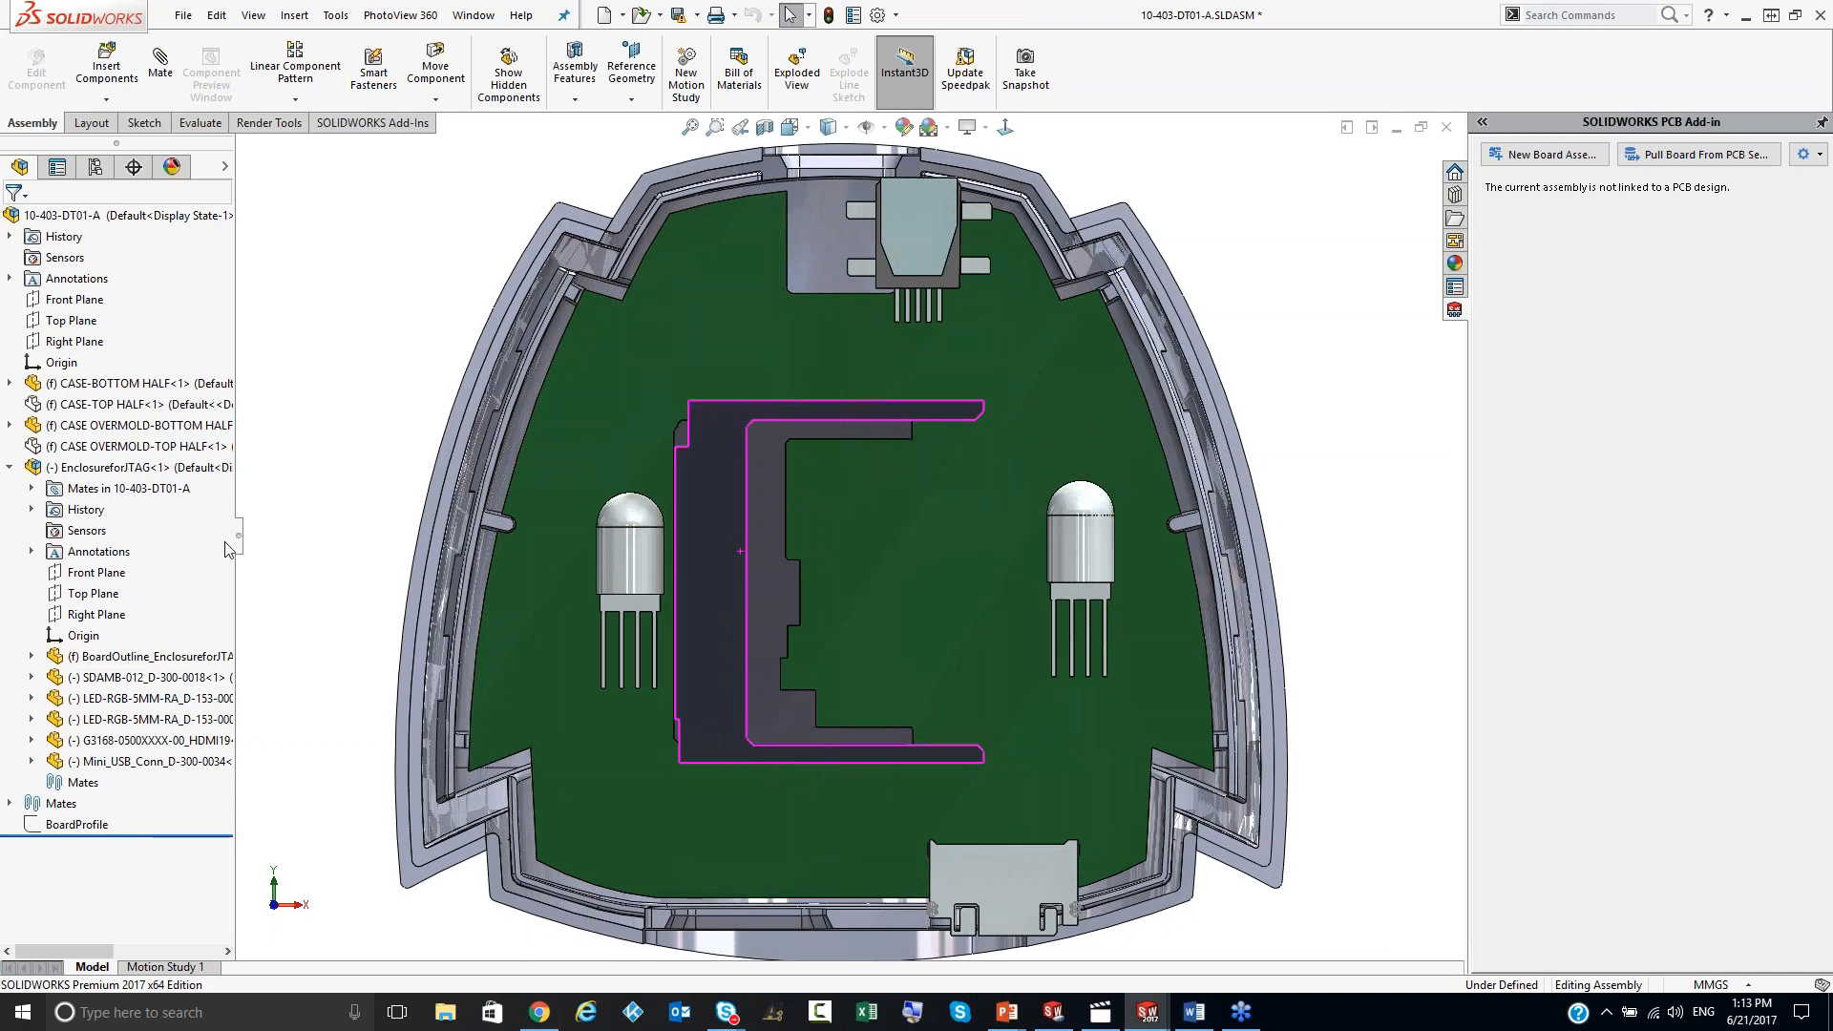
left_click(148, 466)
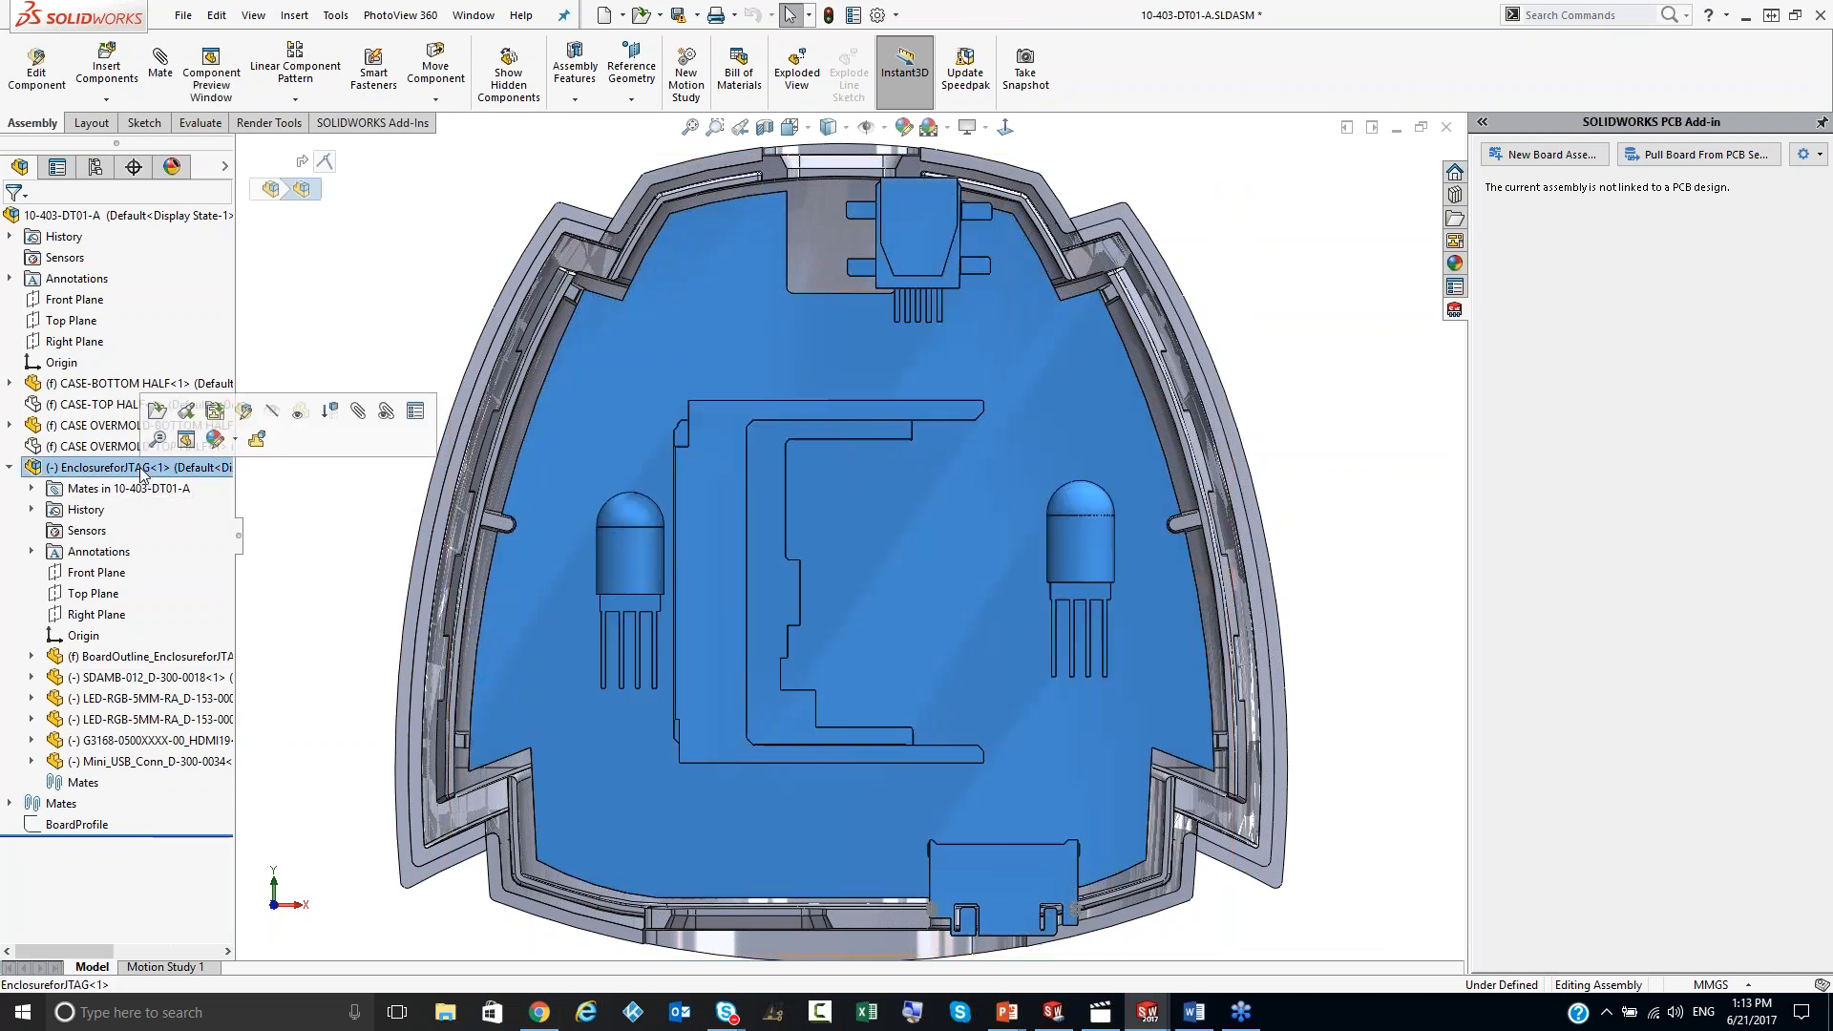
left_click(245, 412)
scroll(617, 583, "down", 2)
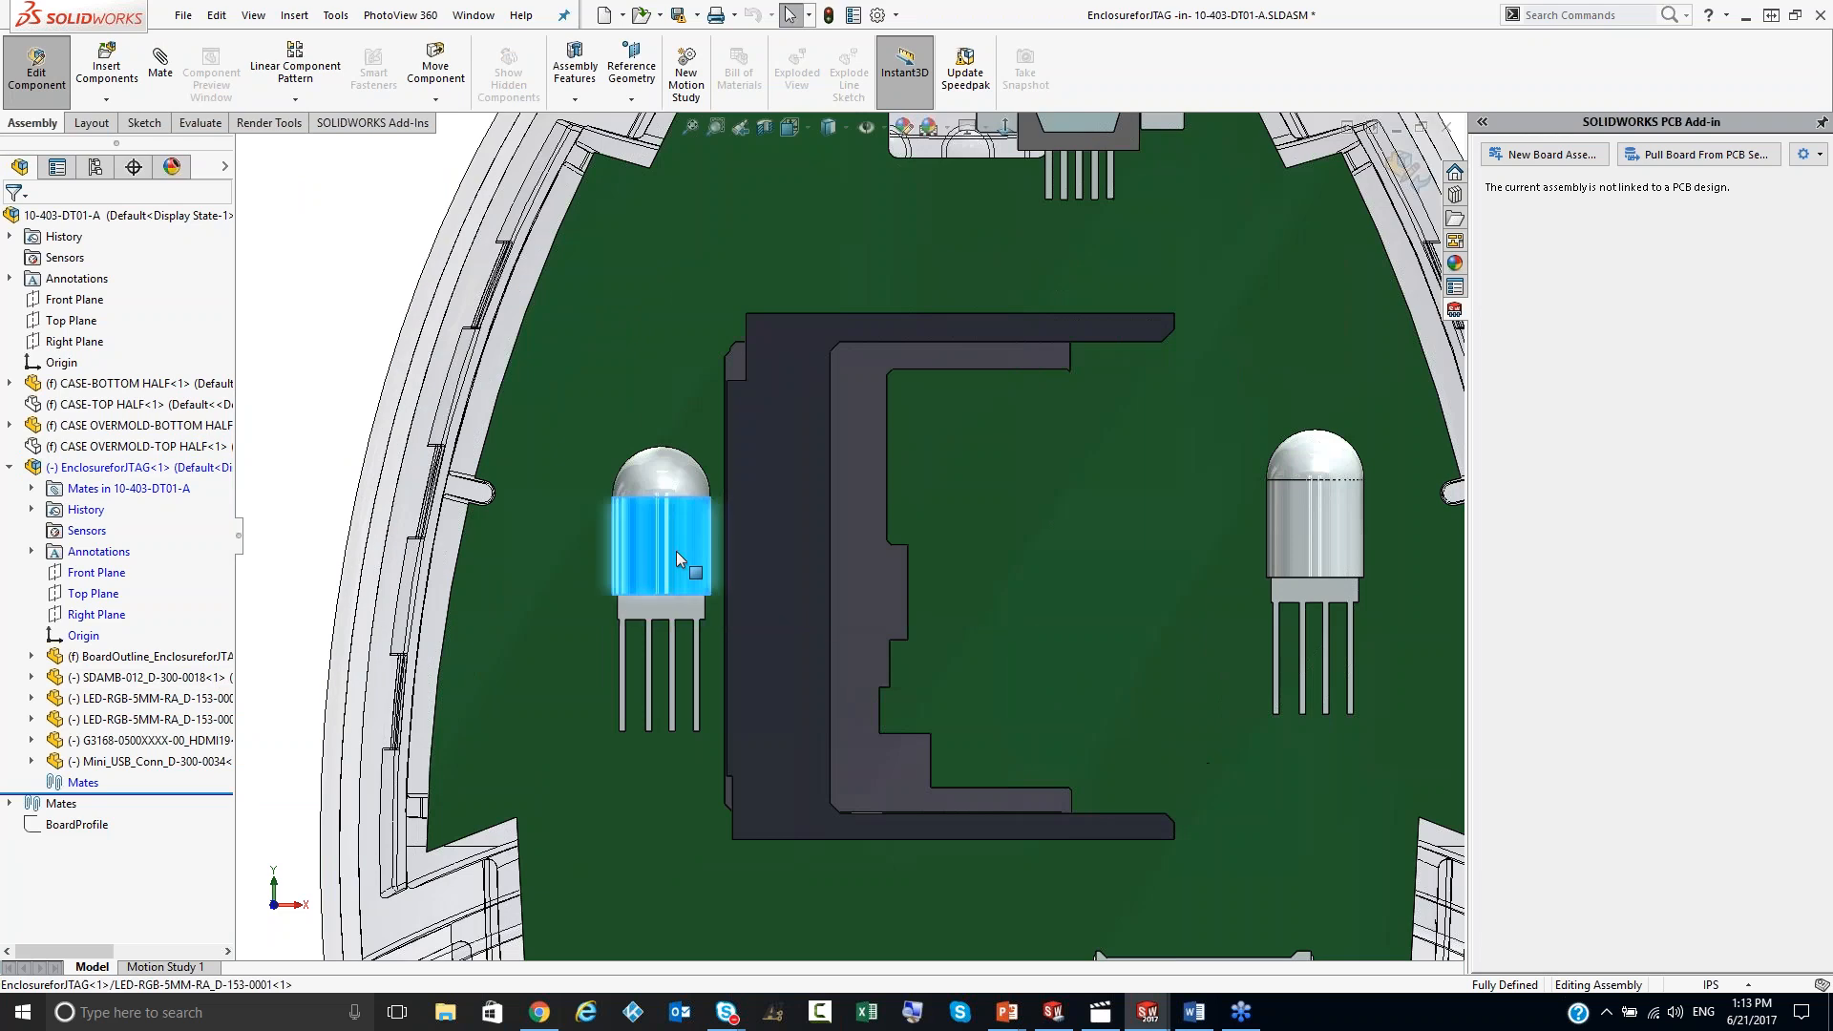
Step: Shift the left LED and the right LED slightly to the left along X using Move with Triad
right_click(676, 551)
left_click(771, 667)
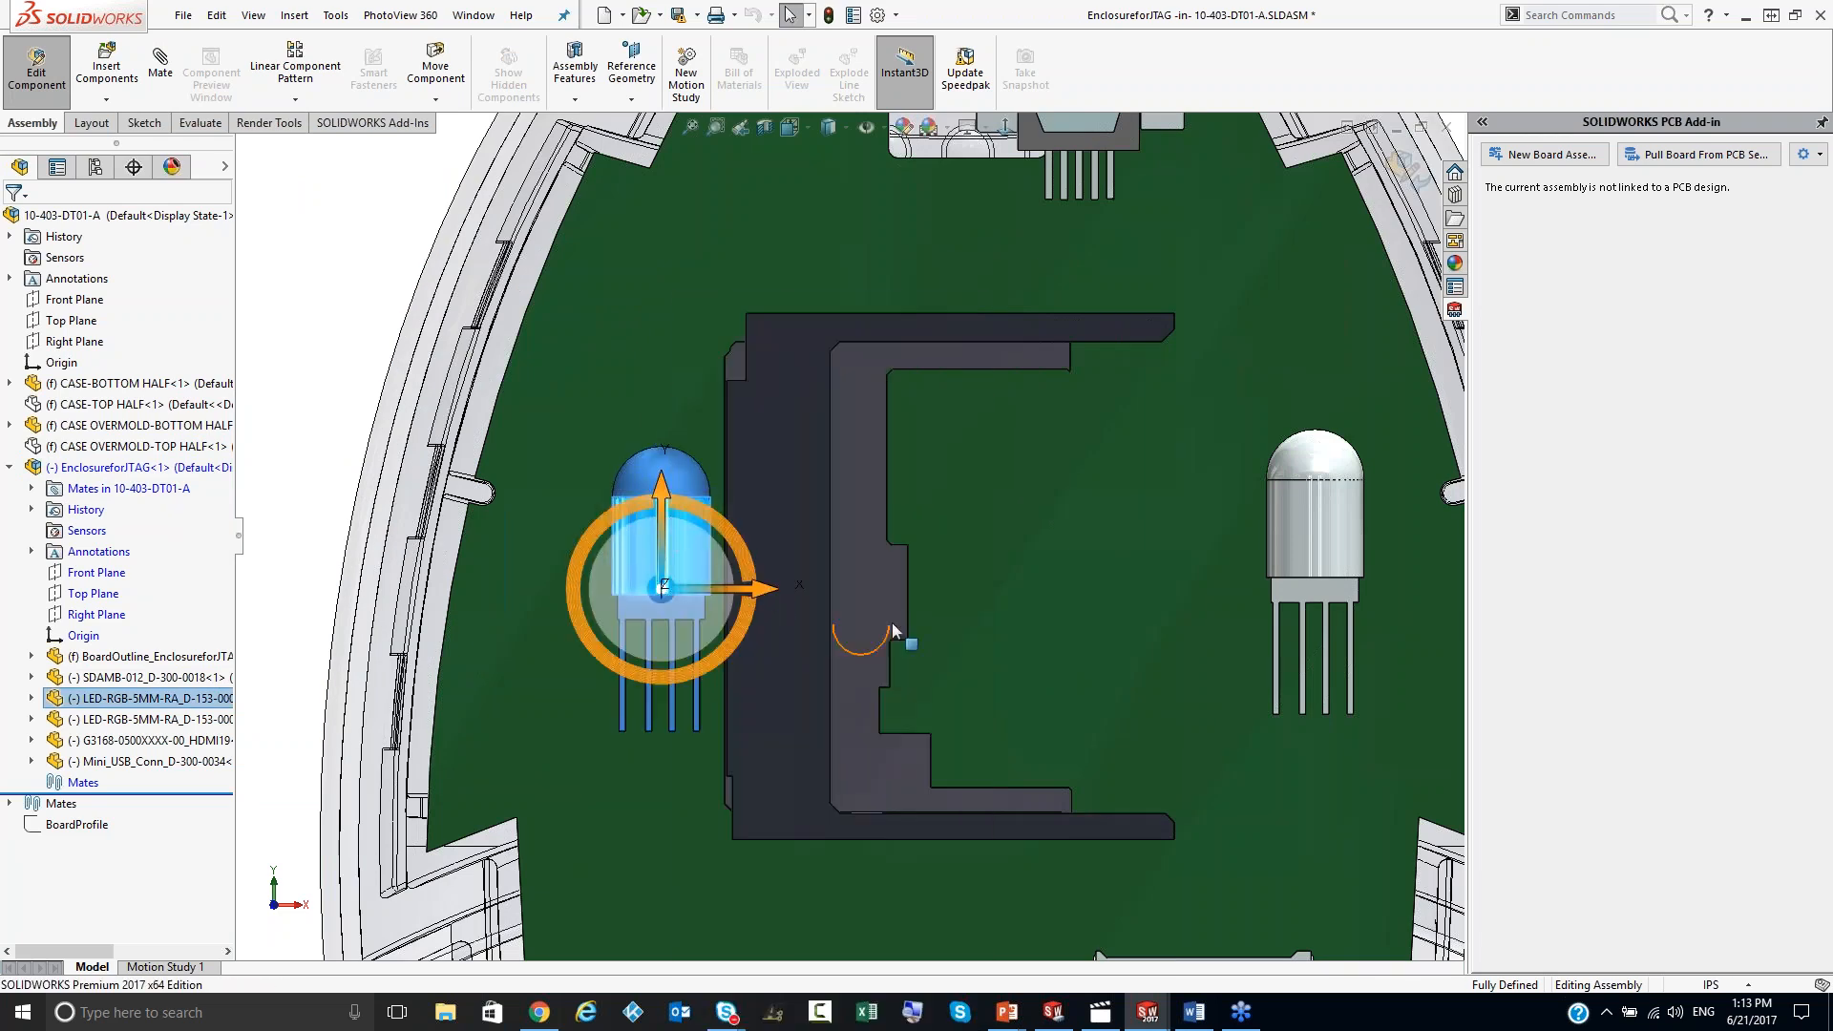
left_click_drag(735, 599, 696, 595)
right_click(1285, 555)
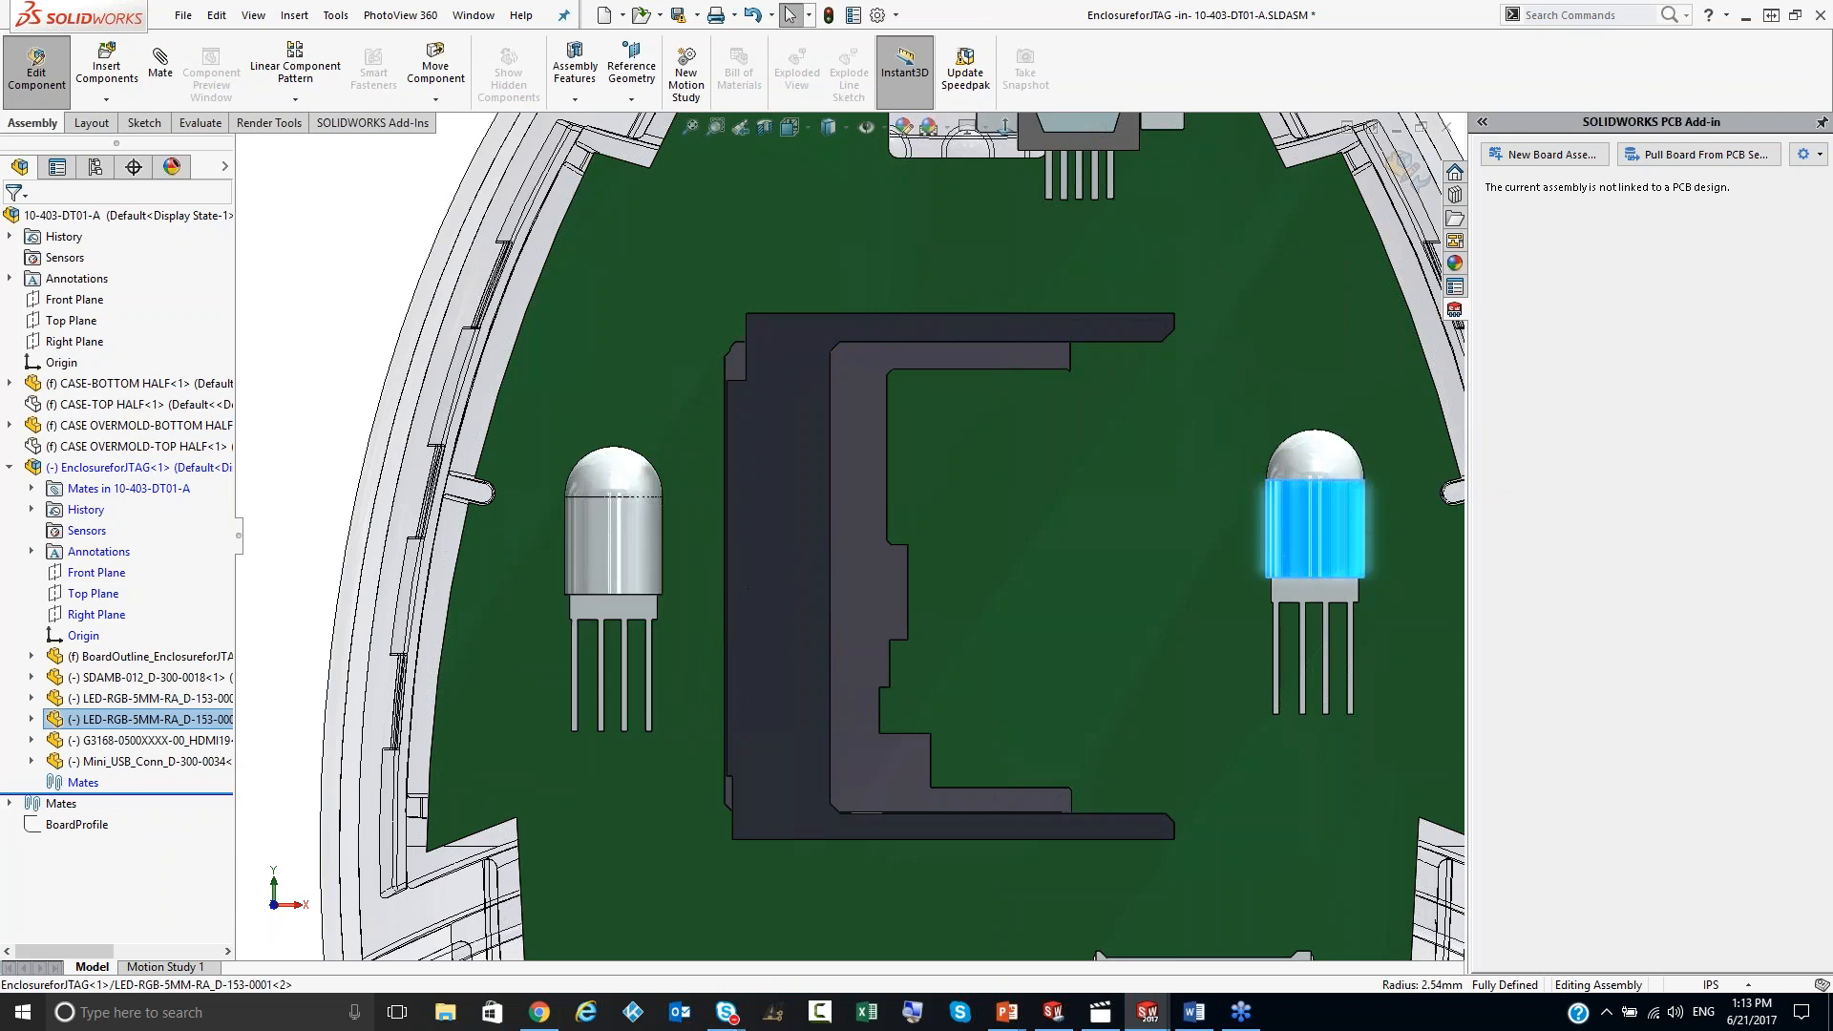
left_click(1360, 666)
left_click_drag(1356, 577, 1289, 584)
scroll(1109, 494, "up", 3)
Step: Move the Mini_USB_Conn connector left along X with the triad so it sits centred in the board's top notch
scroll(981, 374, "down", 5)
right_click(997, 420)
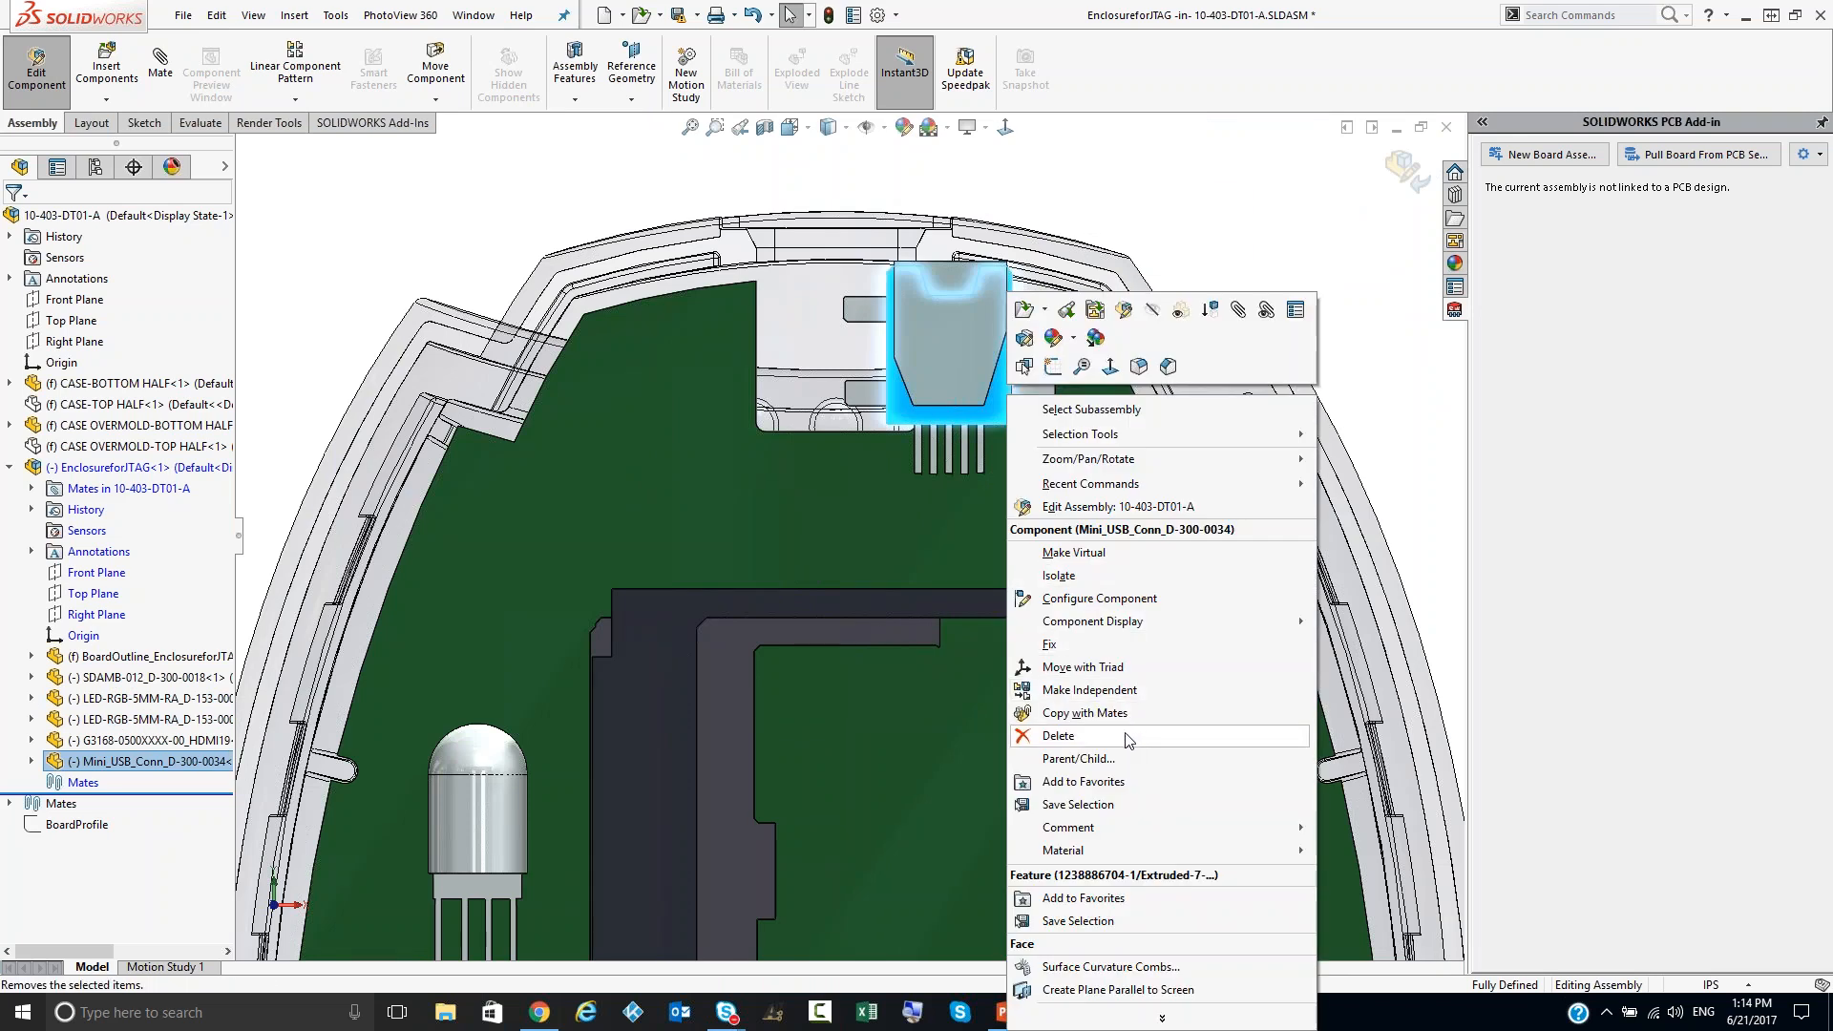
left_click(1082, 666)
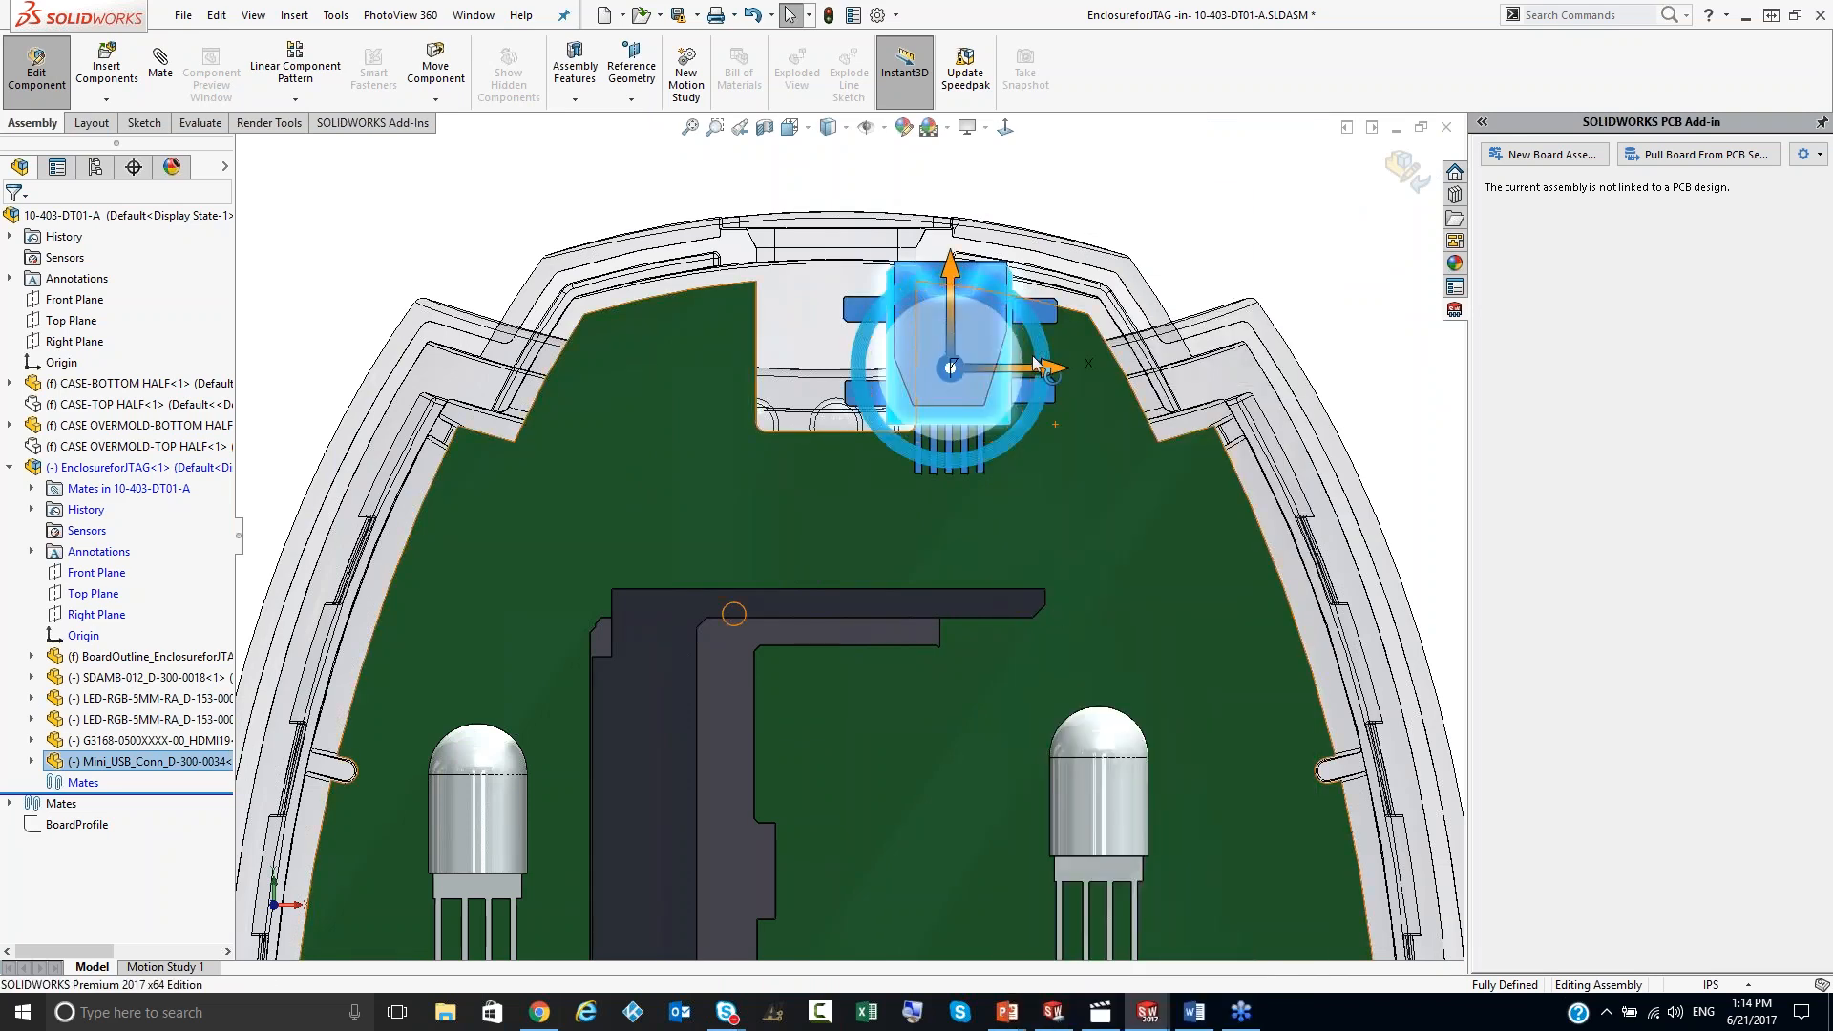
left_click_drag(1025, 370, 907, 364)
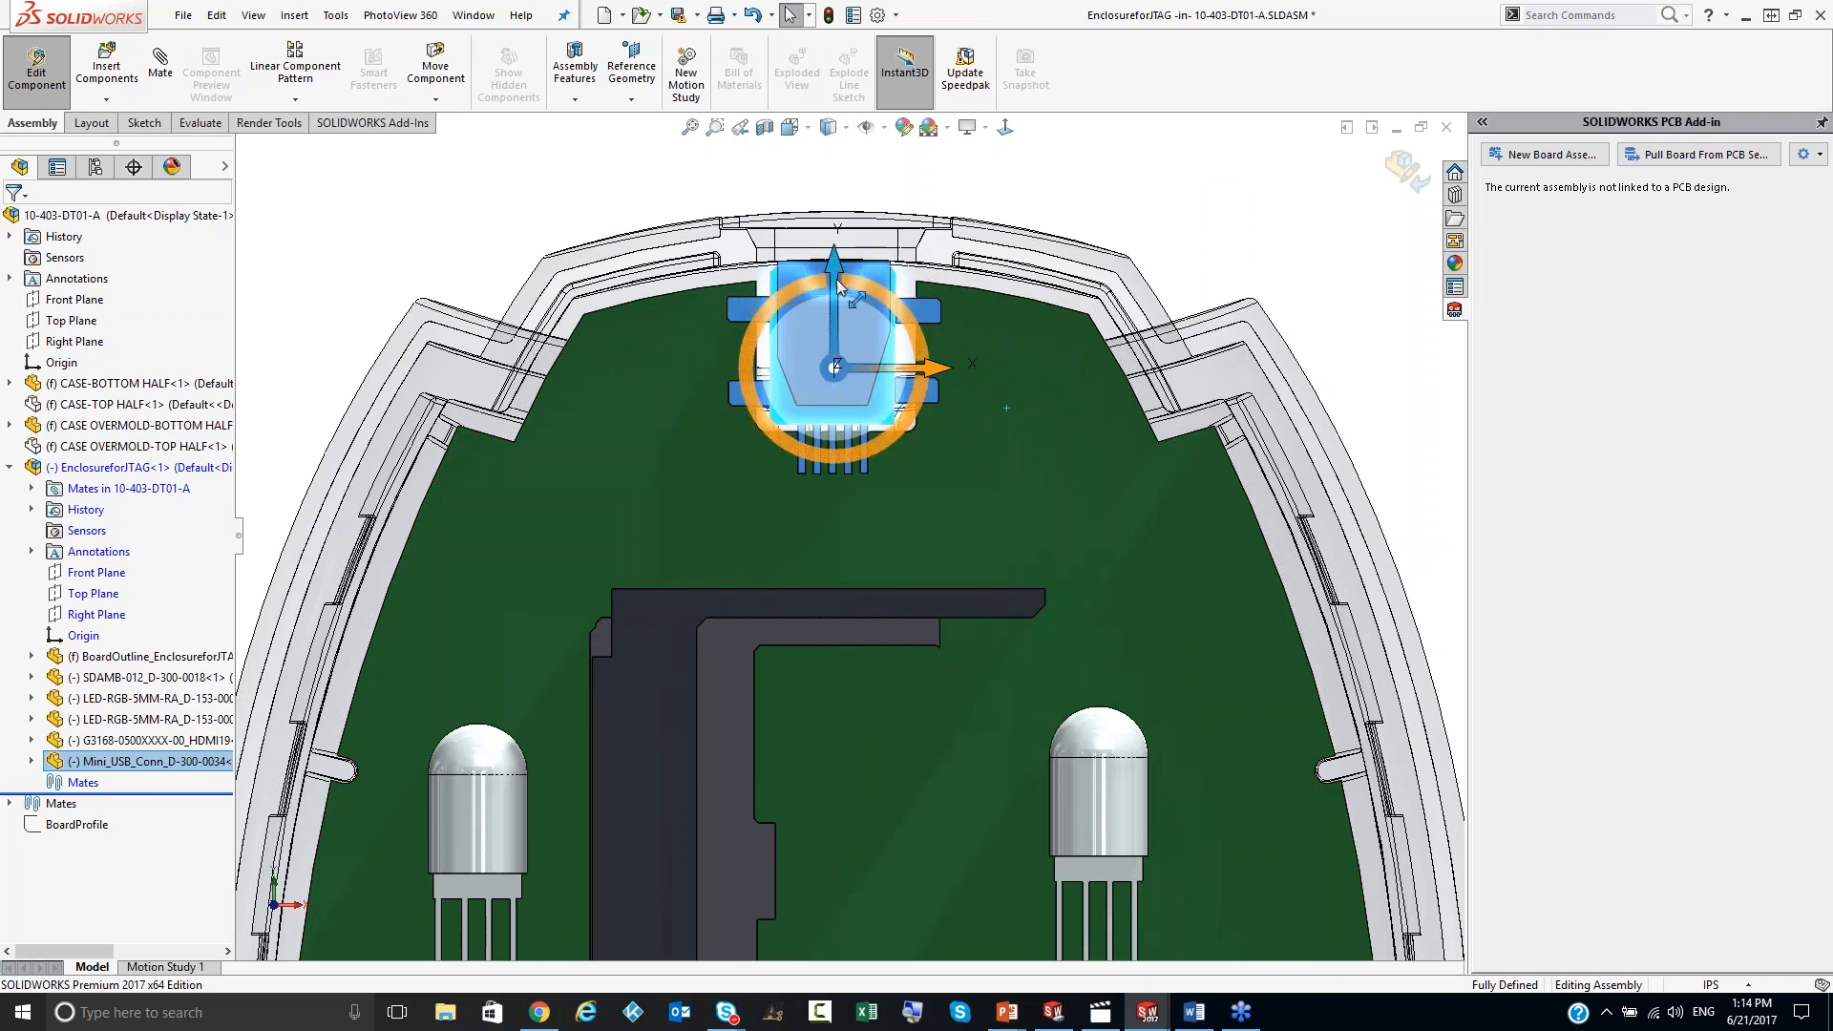
Step: Move the G3168 HDMI connector left along the board's bottom edge to line up with the opening in the case
scroll(845, 564, "up", 3)
scroll(970, 760, "up", 3)
scroll(932, 839, "down", 6)
left_click(970, 754)
right_click(959, 747)
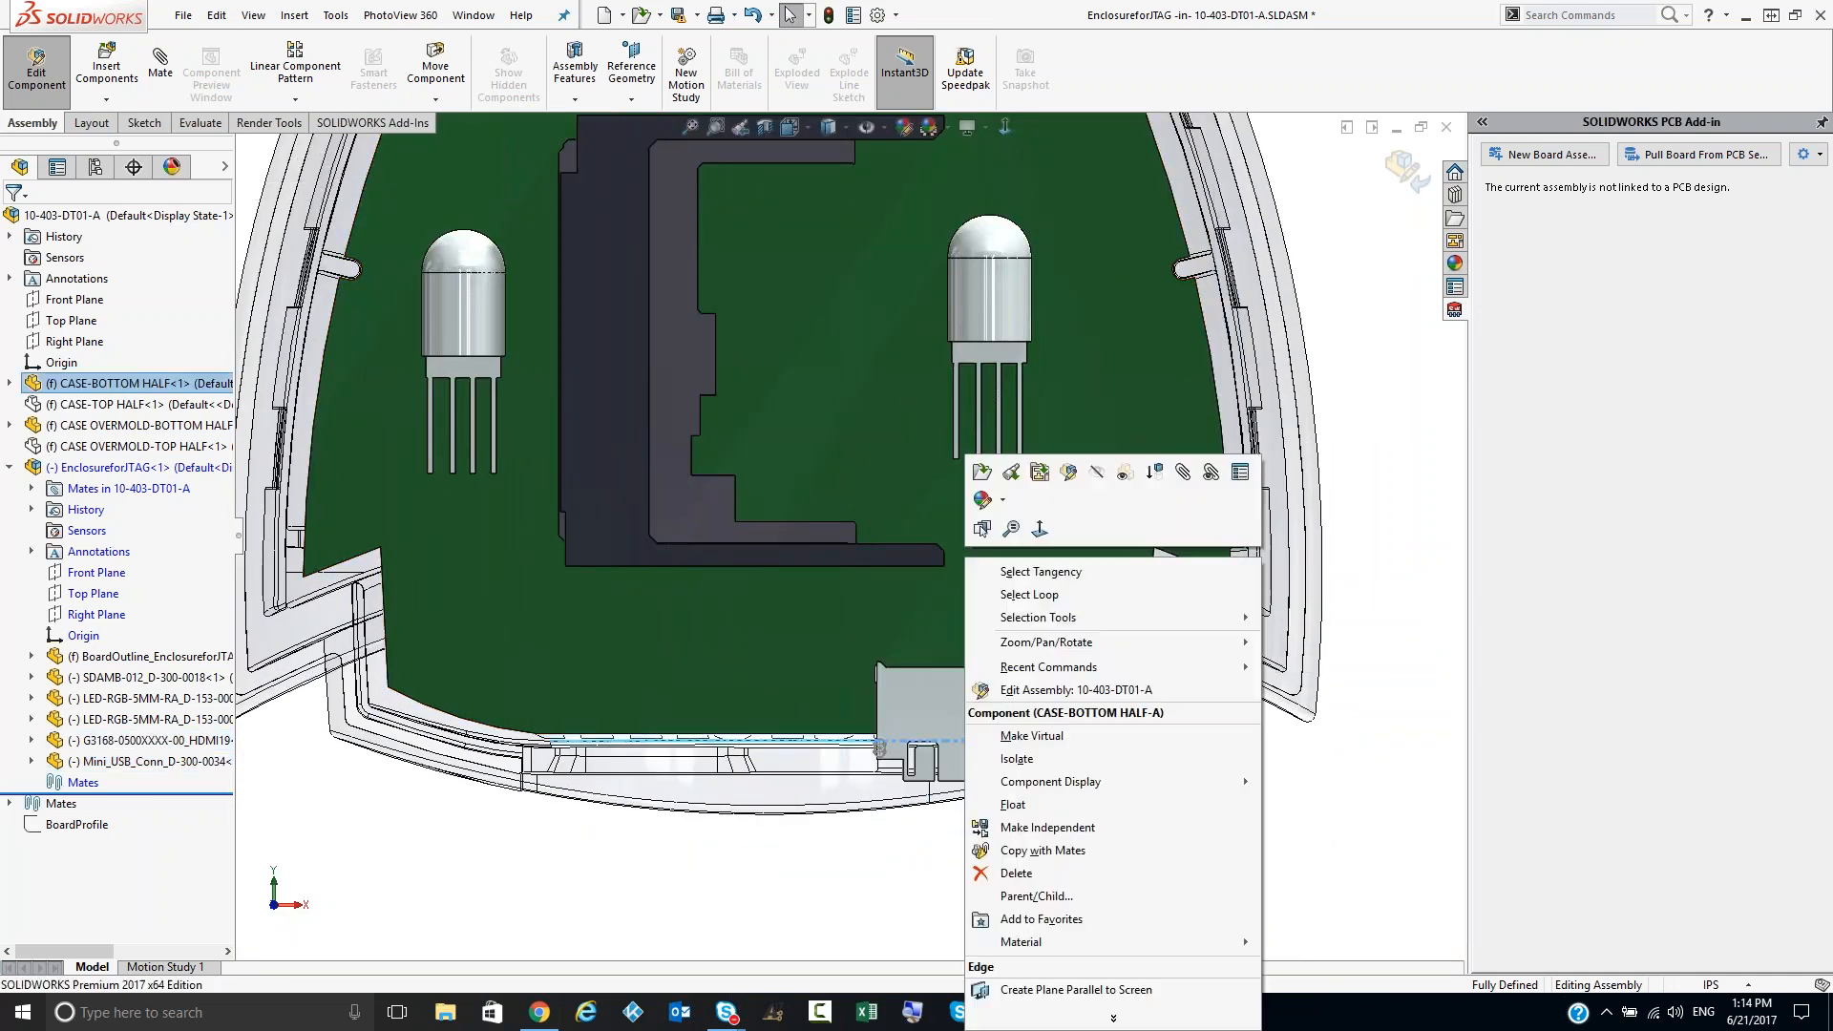
left_click(953, 748)
right_click(981, 754)
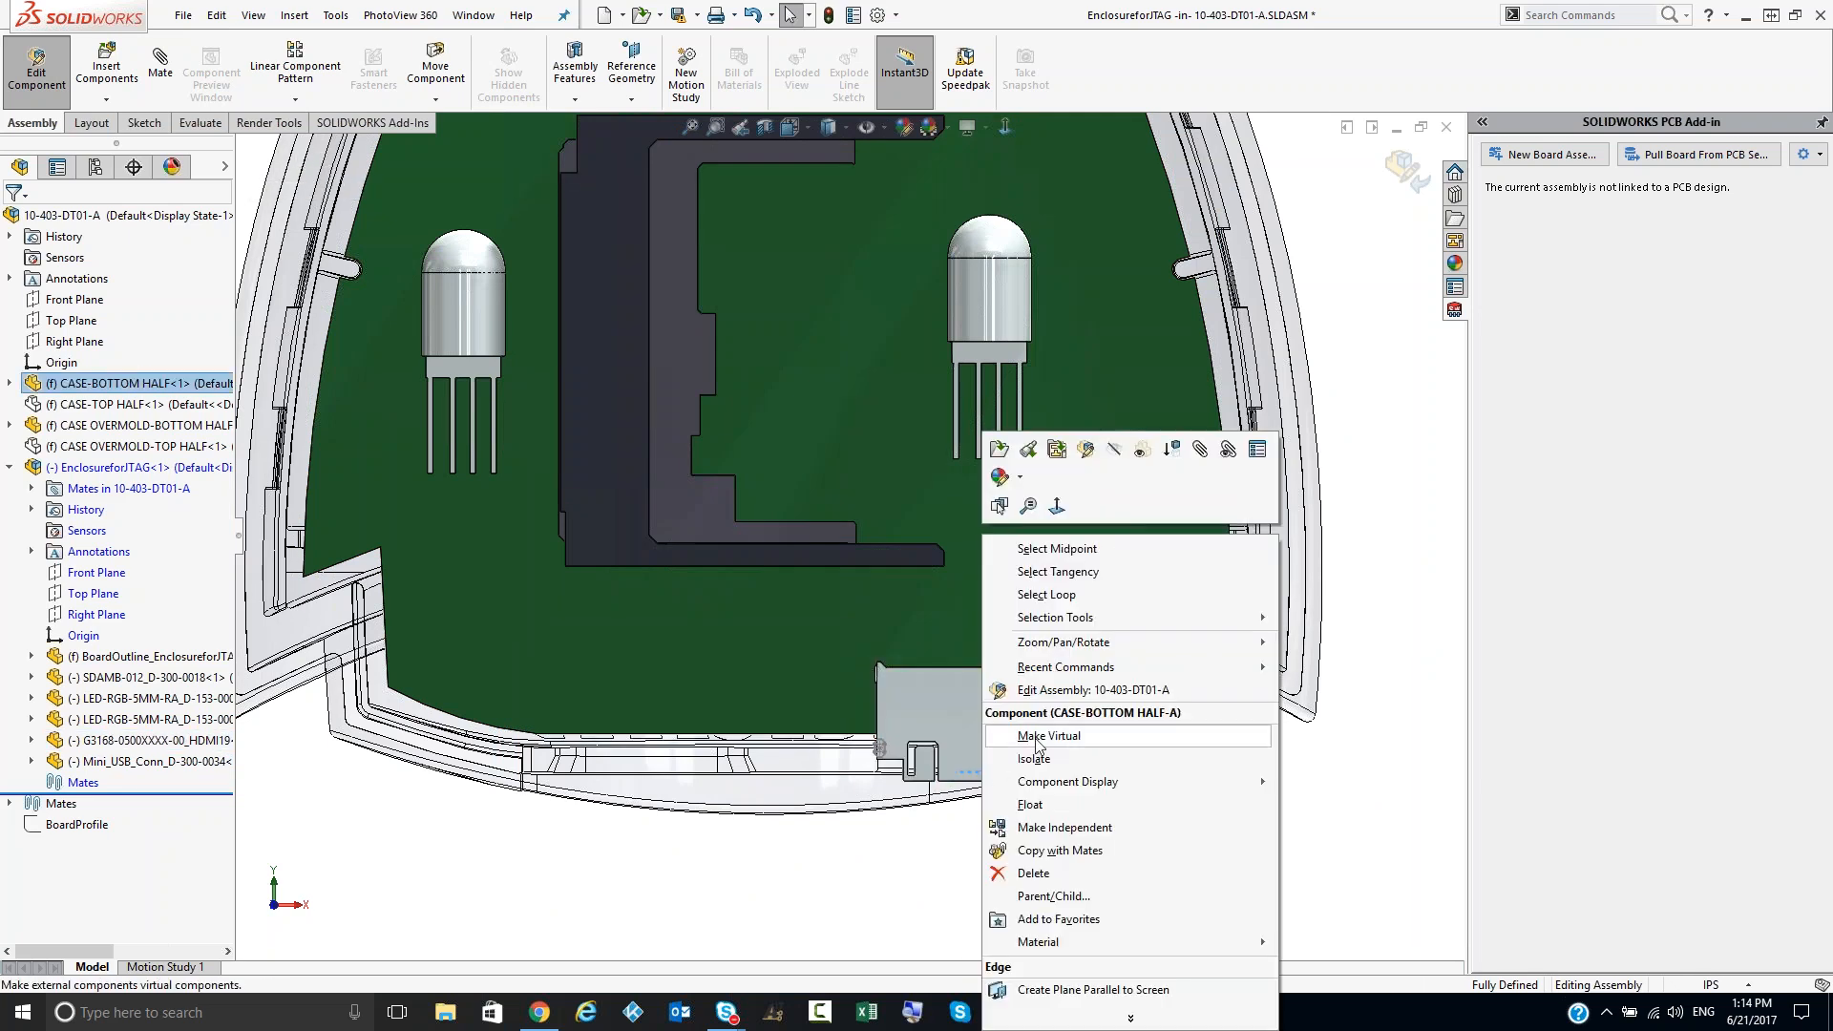
left_click(934, 714)
right_click(933, 714)
left_click(1016, 669)
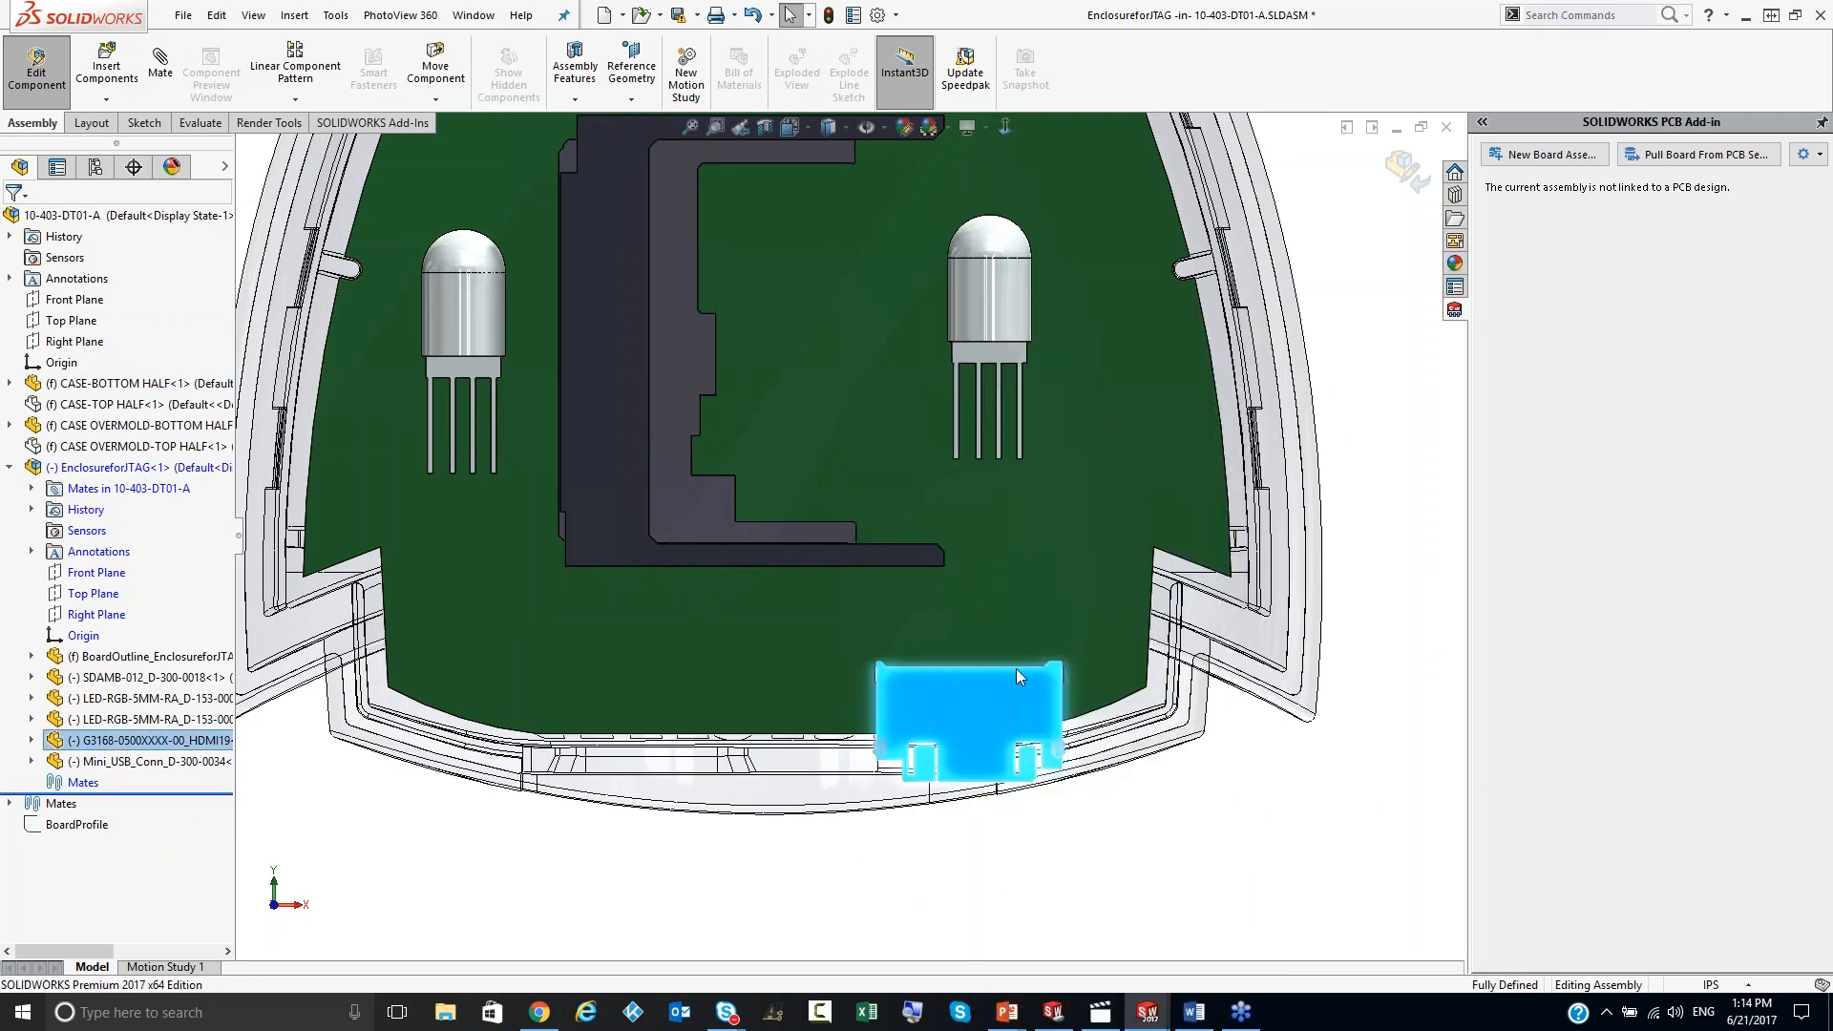
left_click_drag(931, 712, 1016, 727)
left_click_drag(983, 665, 991, 670)
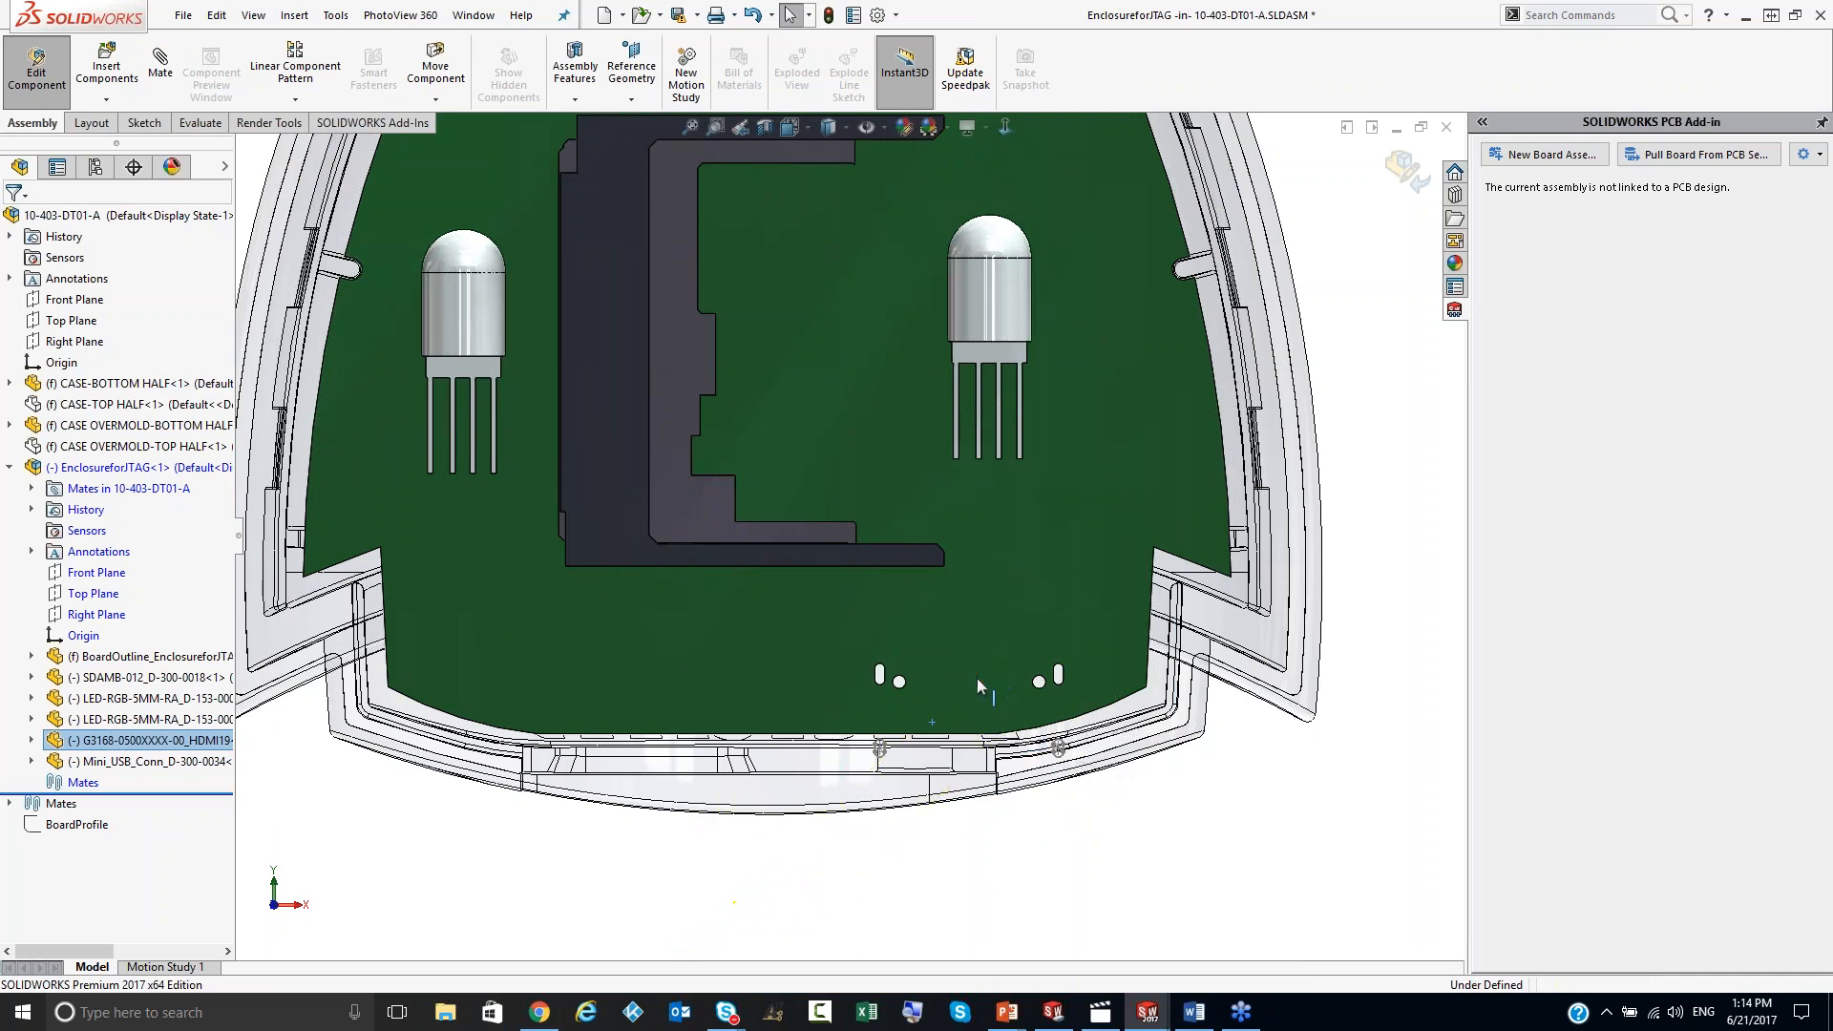
left_click_drag(1091, 735, 771, 733)
left_click_drag(654, 618, 652, 594)
Step: Check the connector's fit in the case from an angled view and finish editing the EnclosureforJTAG subassembly
middle_click_drag(720, 808, 722, 627)
scroll(763, 597, "up", 5)
scroll(831, 571, "down", 3)
scroll(845, 573, "up", 3)
scroll(955, 303, "down", 2)
left_click(1406, 170)
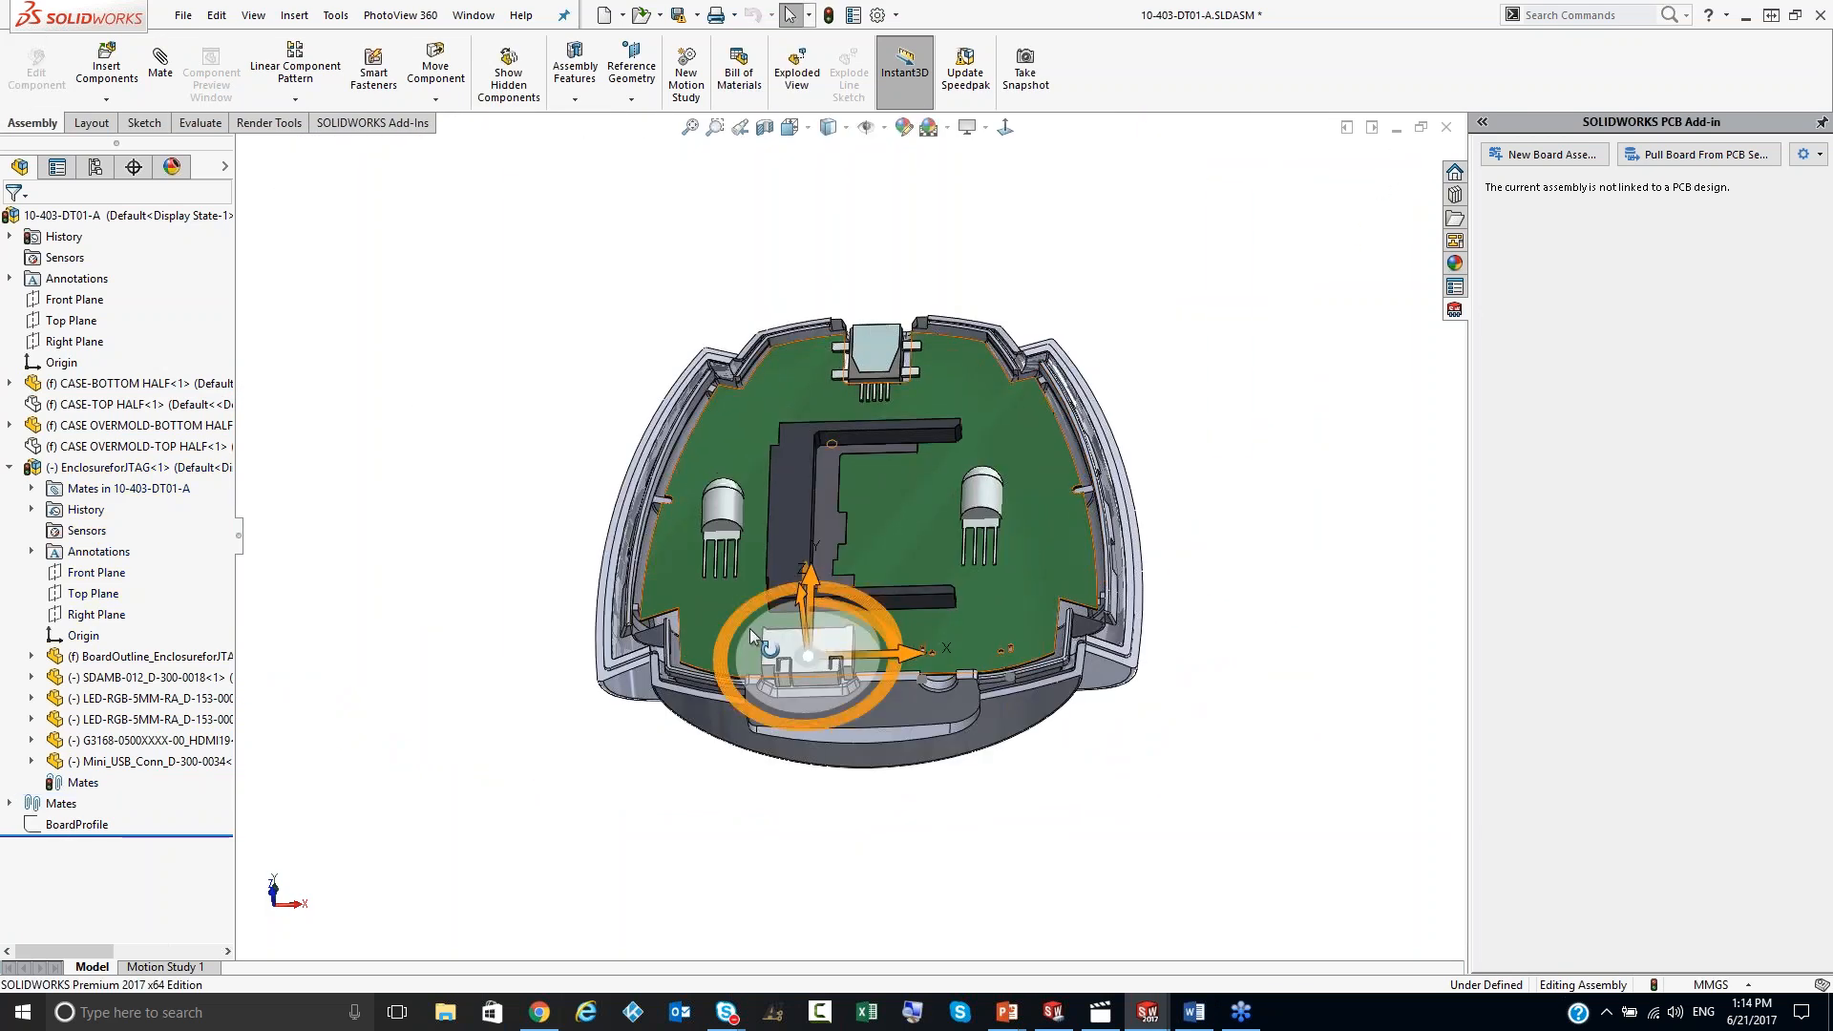
left_click(909, 794)
Step: Edit the BoardOutline part in place and start a new sketch on the board's face near the left LED
scroll(831, 506, "down", 6)
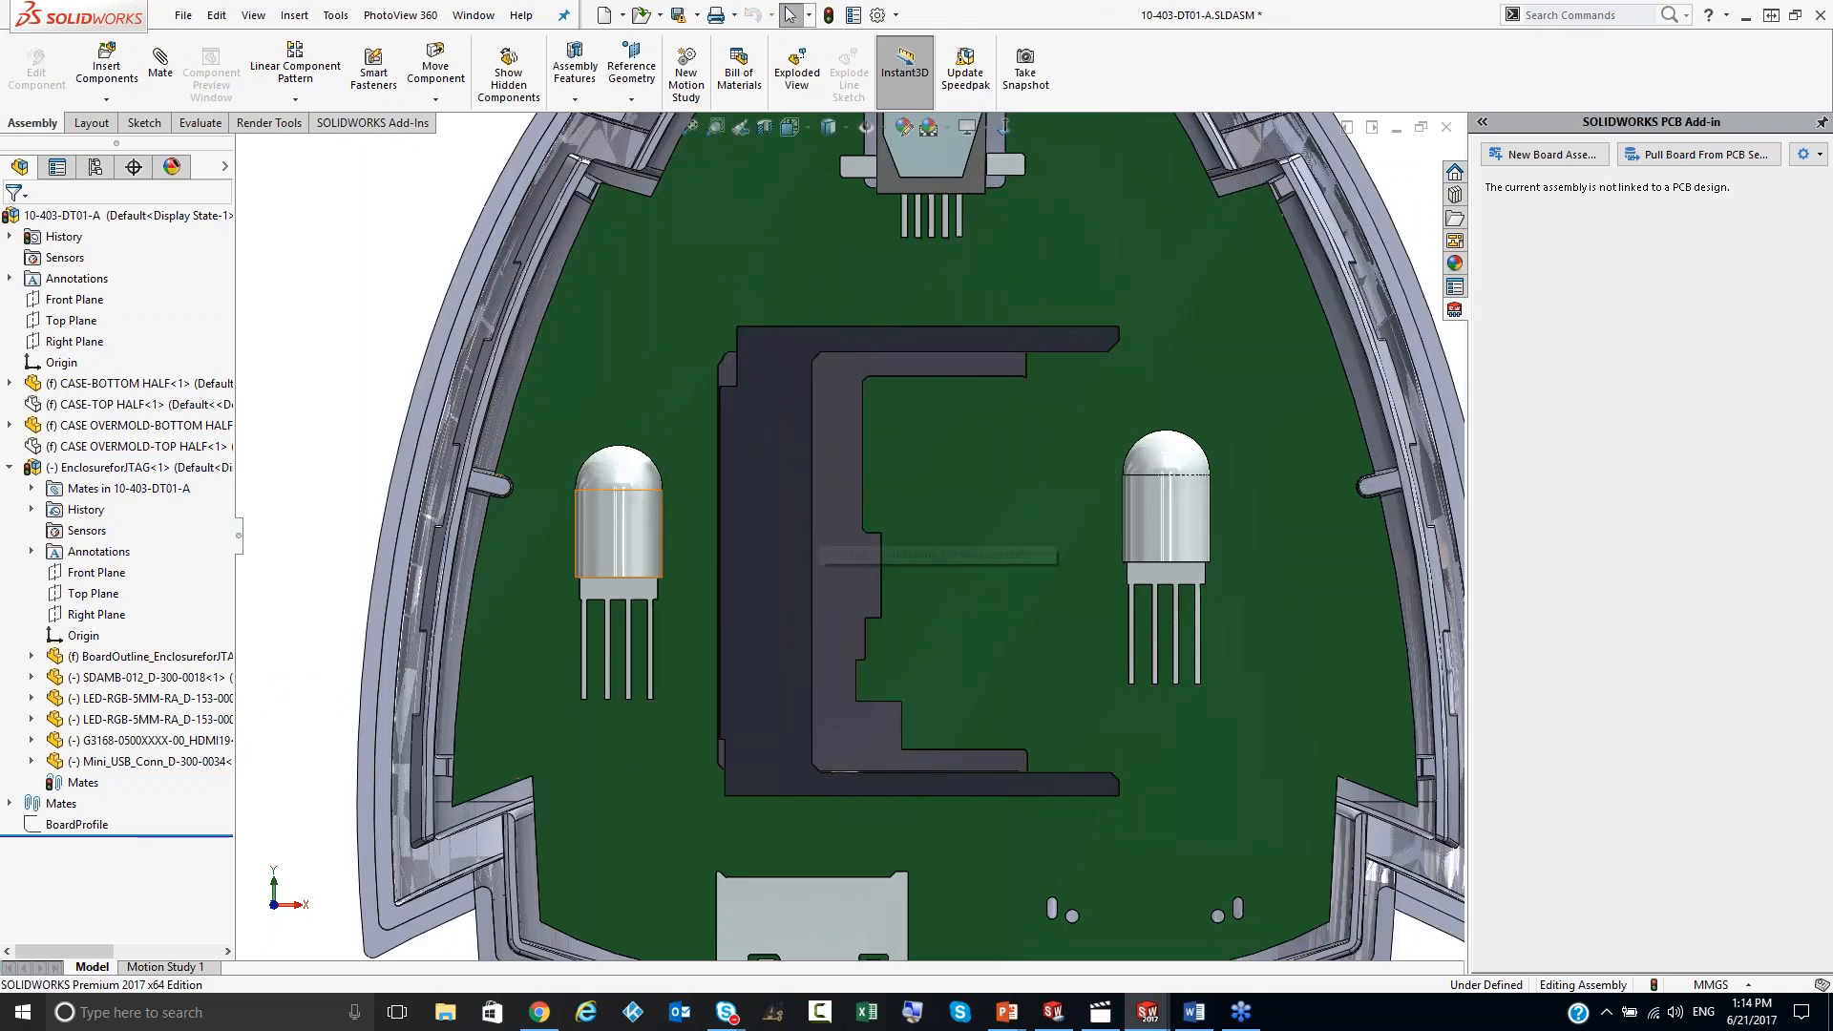
left_click(188, 656)
left_click(308, 598)
left_click(315, 59)
scroll(667, 538, "down", 3)
left_click(730, 479)
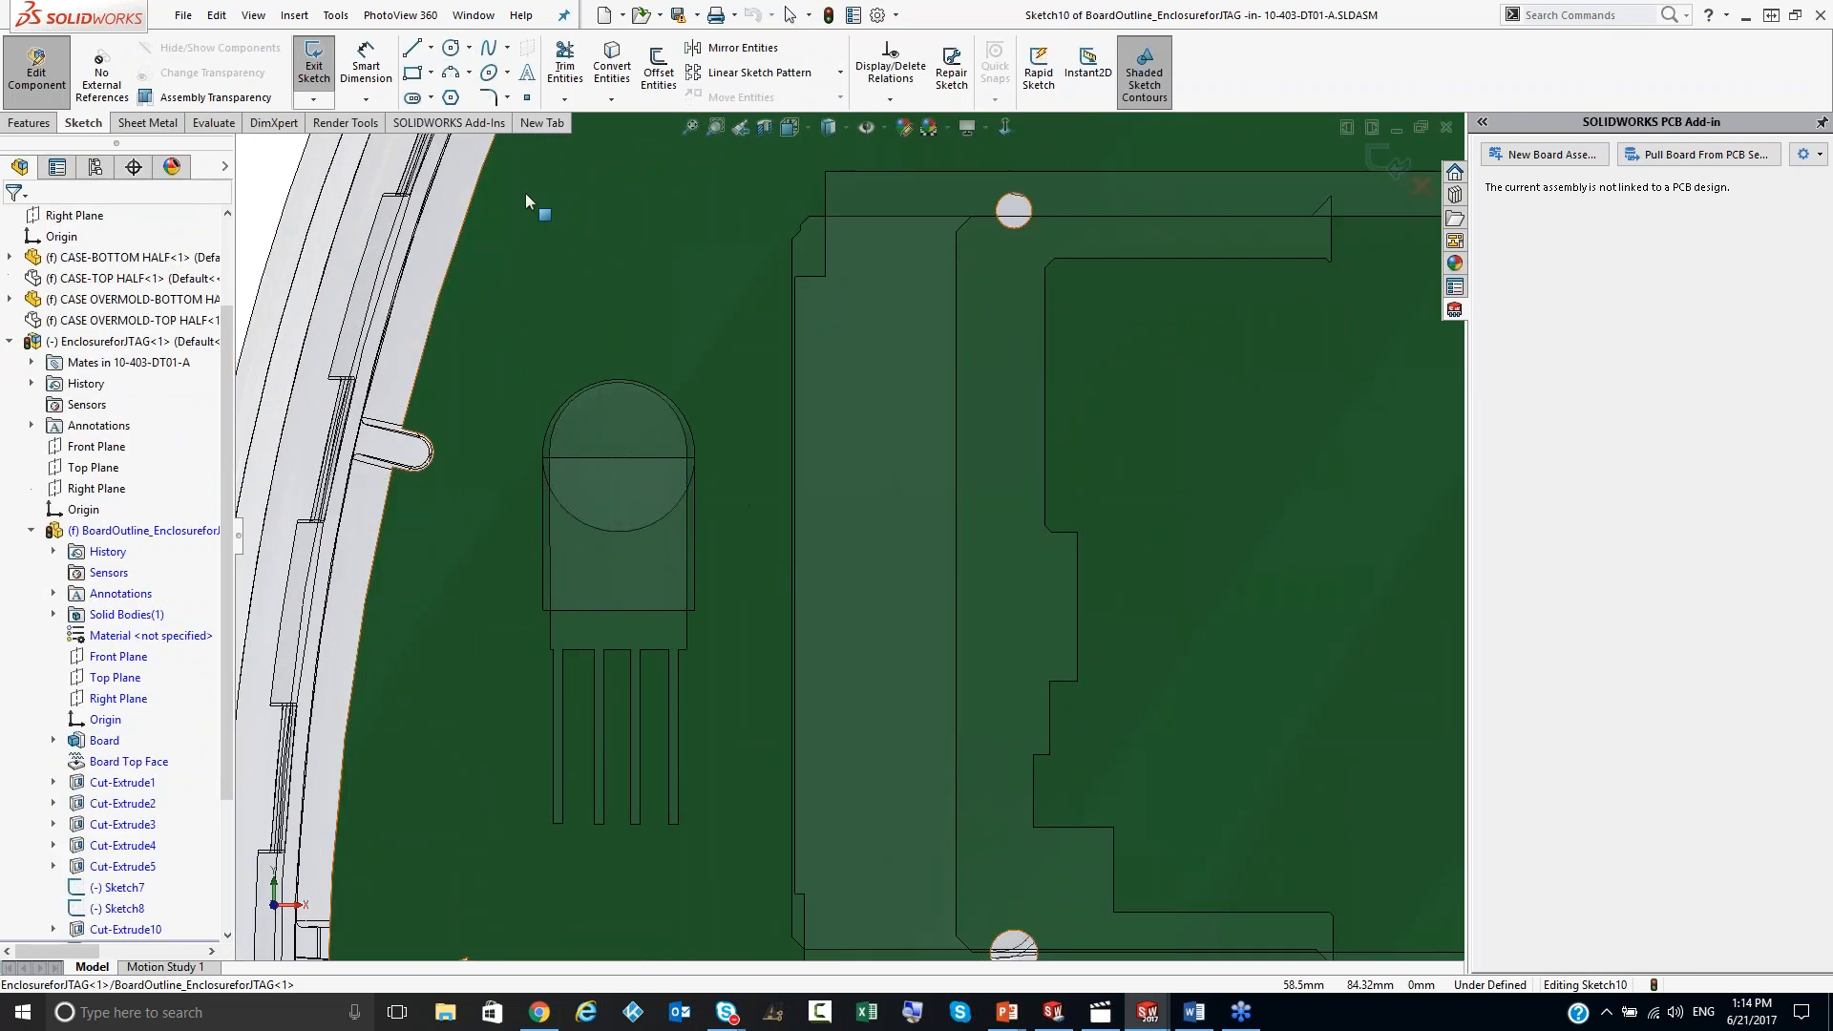
Step: Sketch a closed profile around the left LED body: two straight sides about 5.8 mm long, a tangent top arc of about 3.07 mm radius and a bottom line
left_click(409, 54)
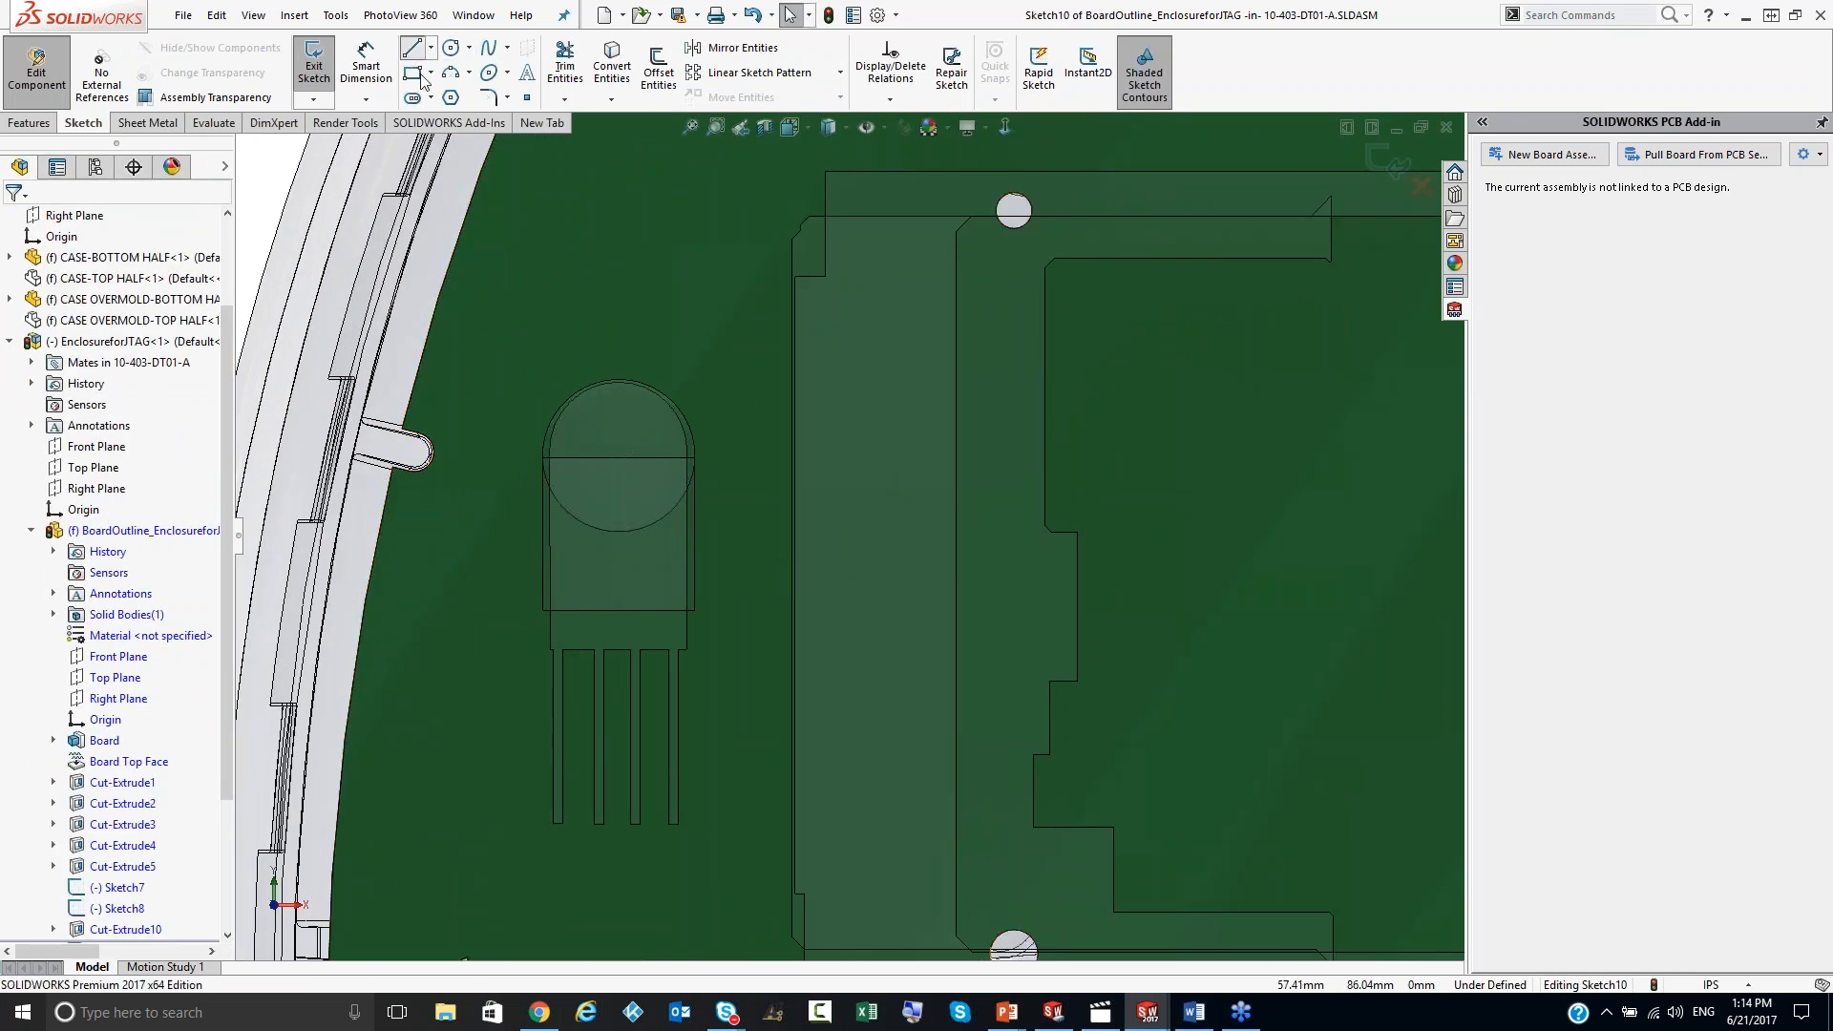
left_click(711, 633)
left_click(711, 487)
key("a")
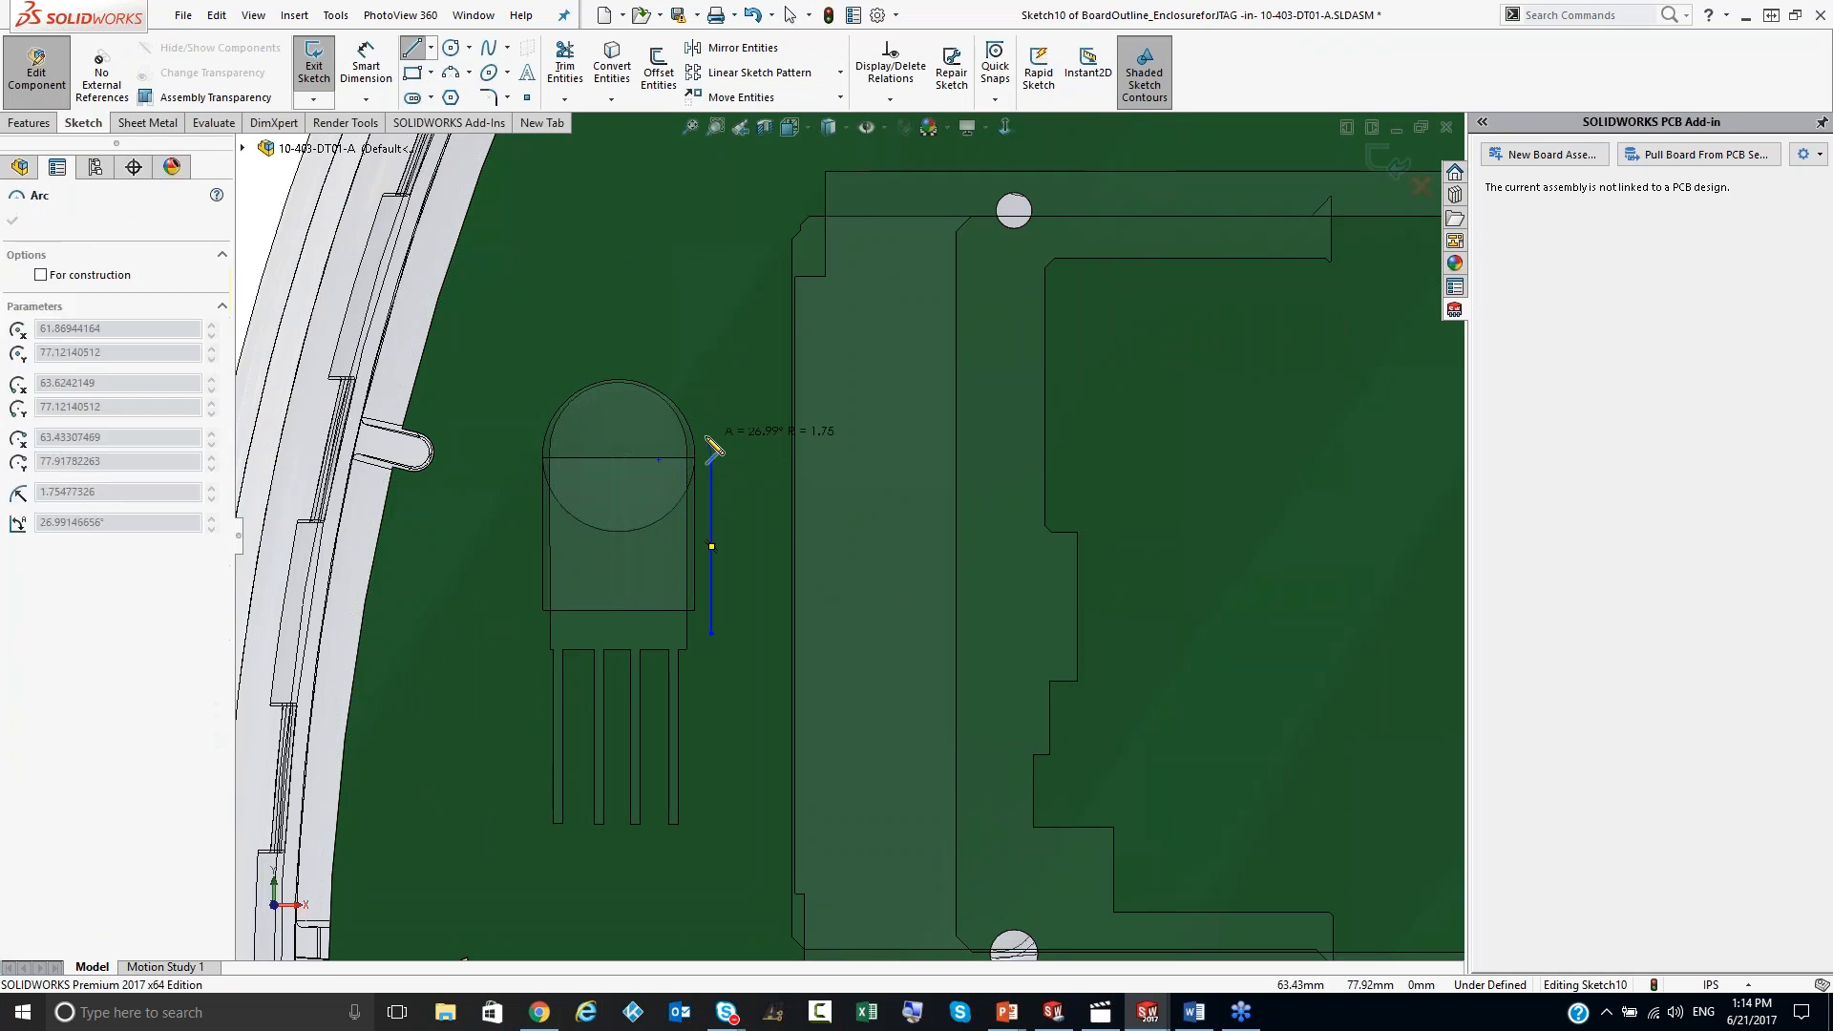
left_click(528, 460)
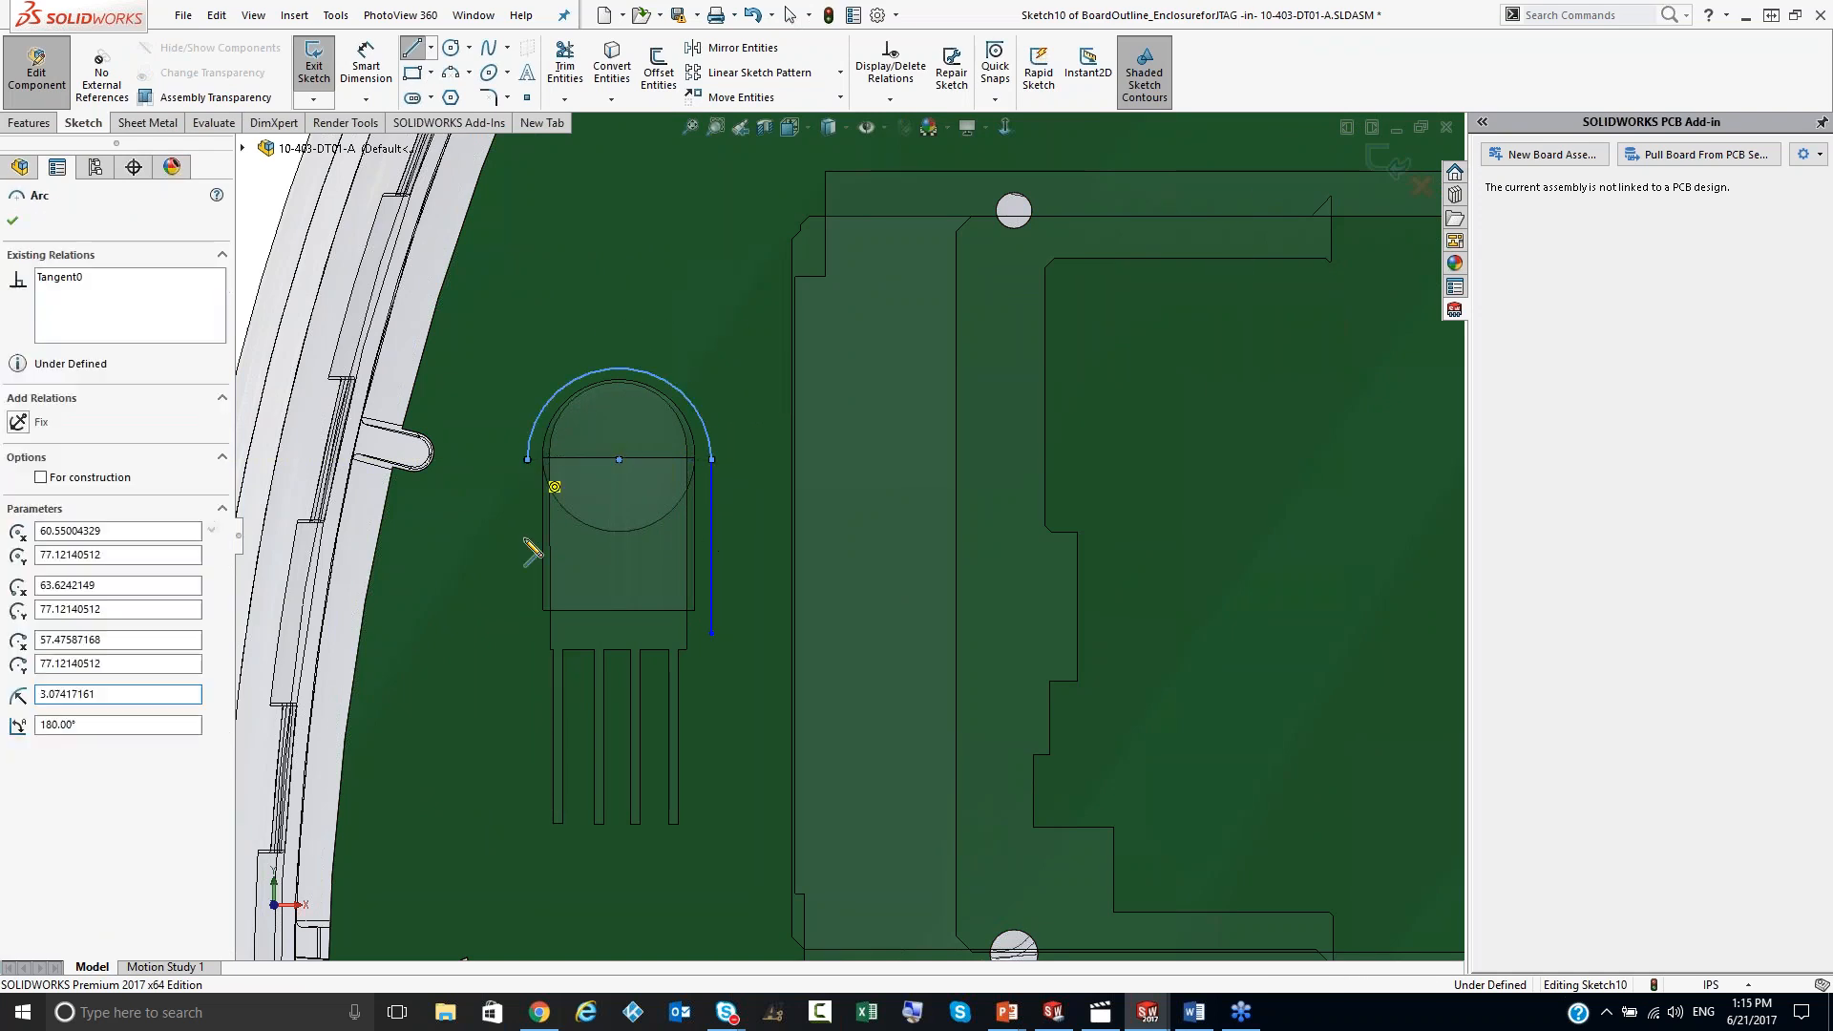
left_click(528, 633)
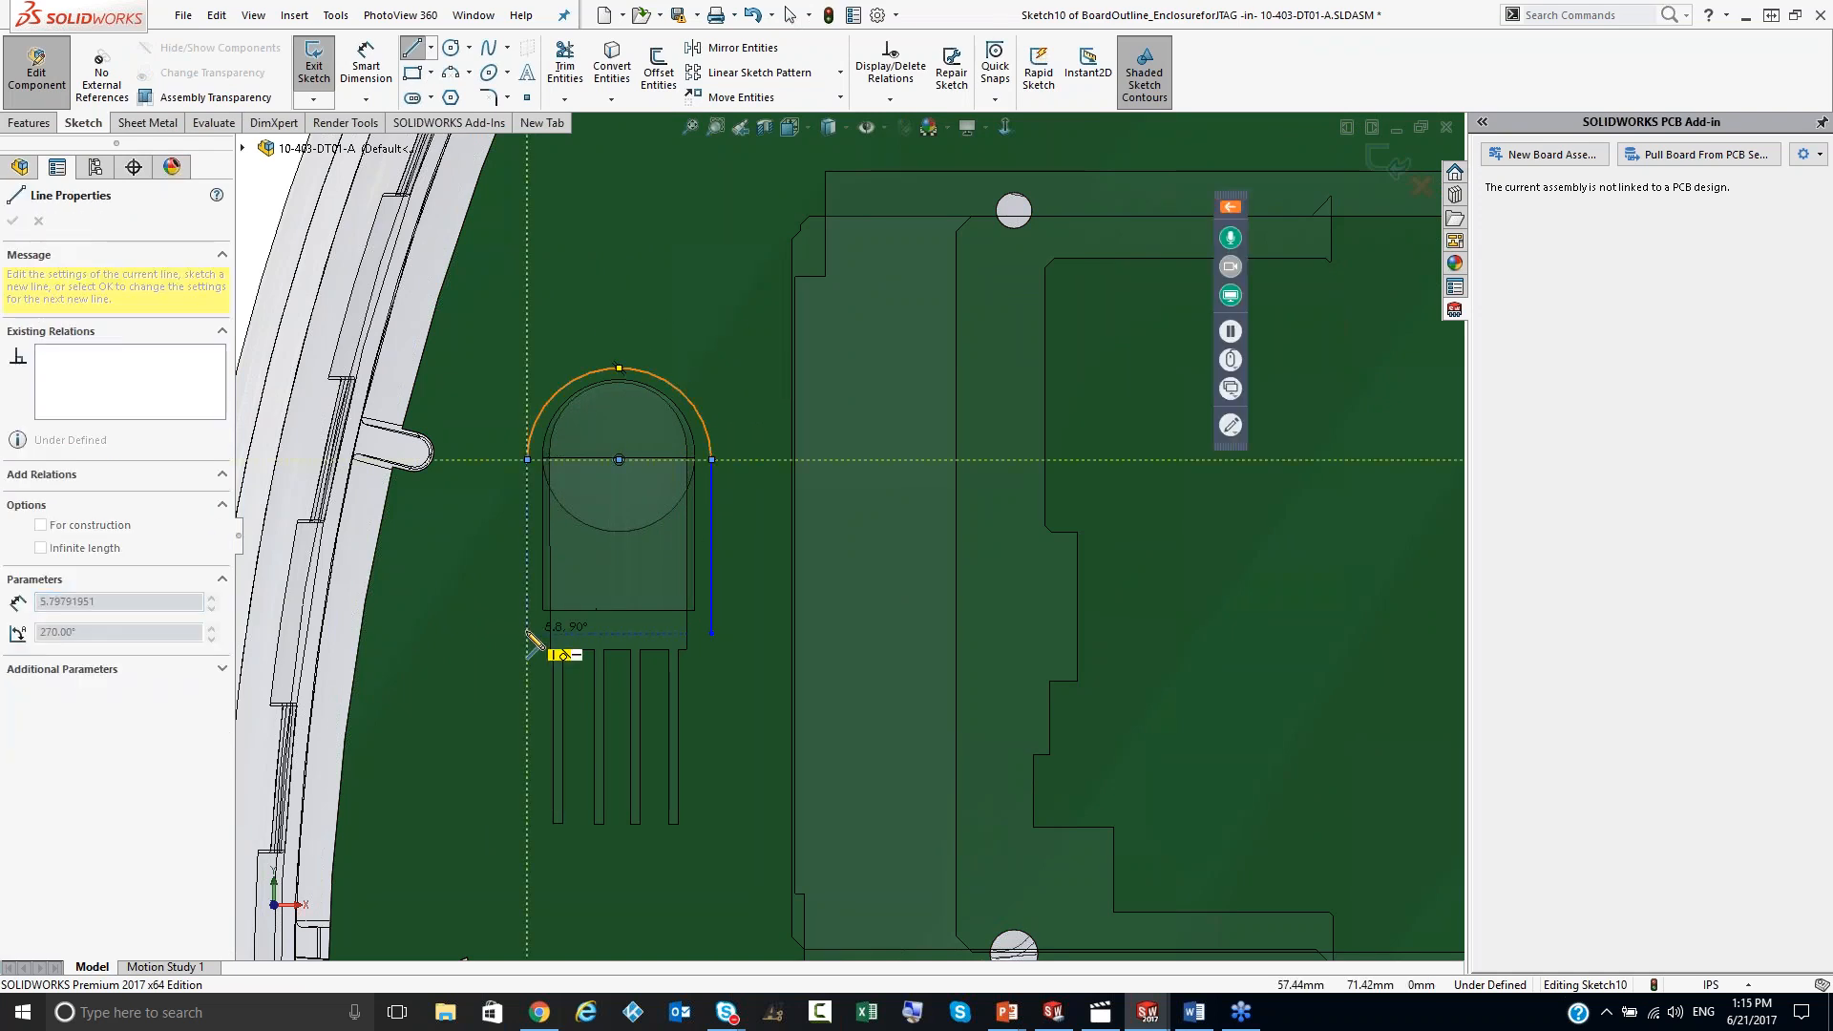
left_click(718, 638)
key("Escape")
Step: Cut the left LED profile Through All the board and finish editing the board part
scroll(603, 576, "up", 6)
scroll(1147, 548, "down", 5)
scroll(871, 494, "down", 1)
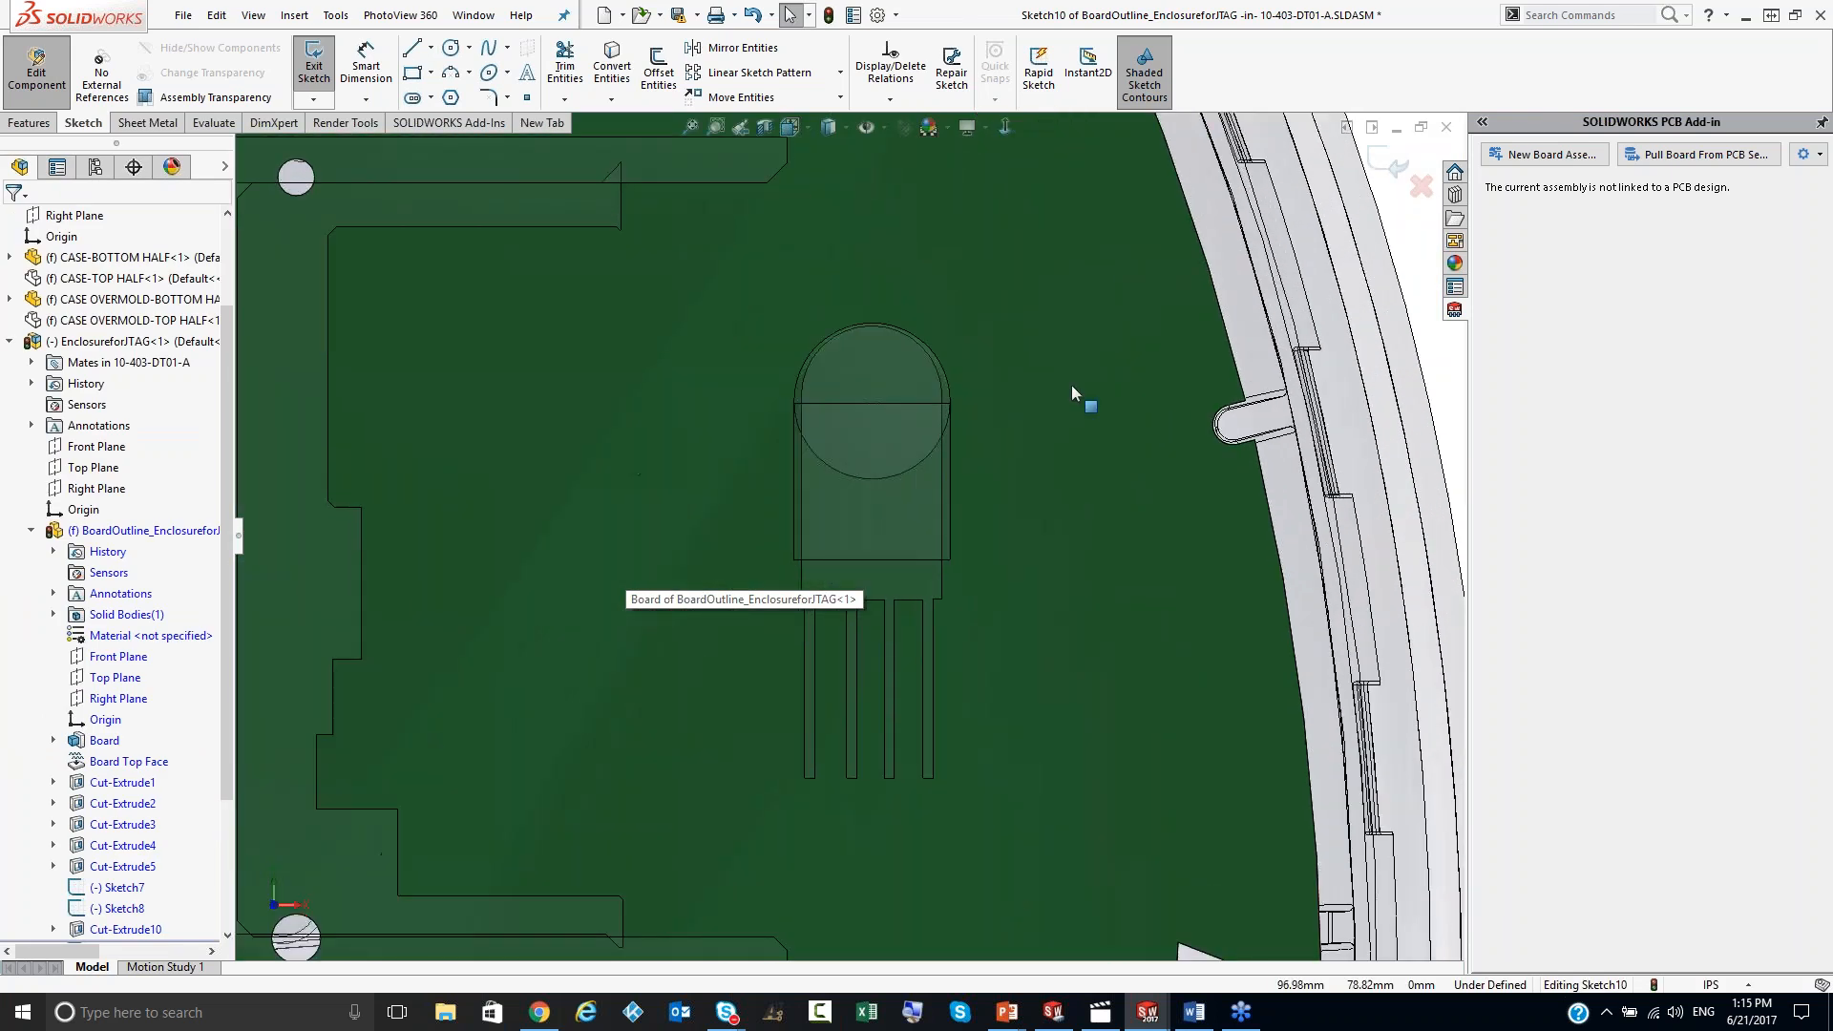
scroll(1153, 458, "up", 6)
scroll(524, 575, "down", 2)
key("x")
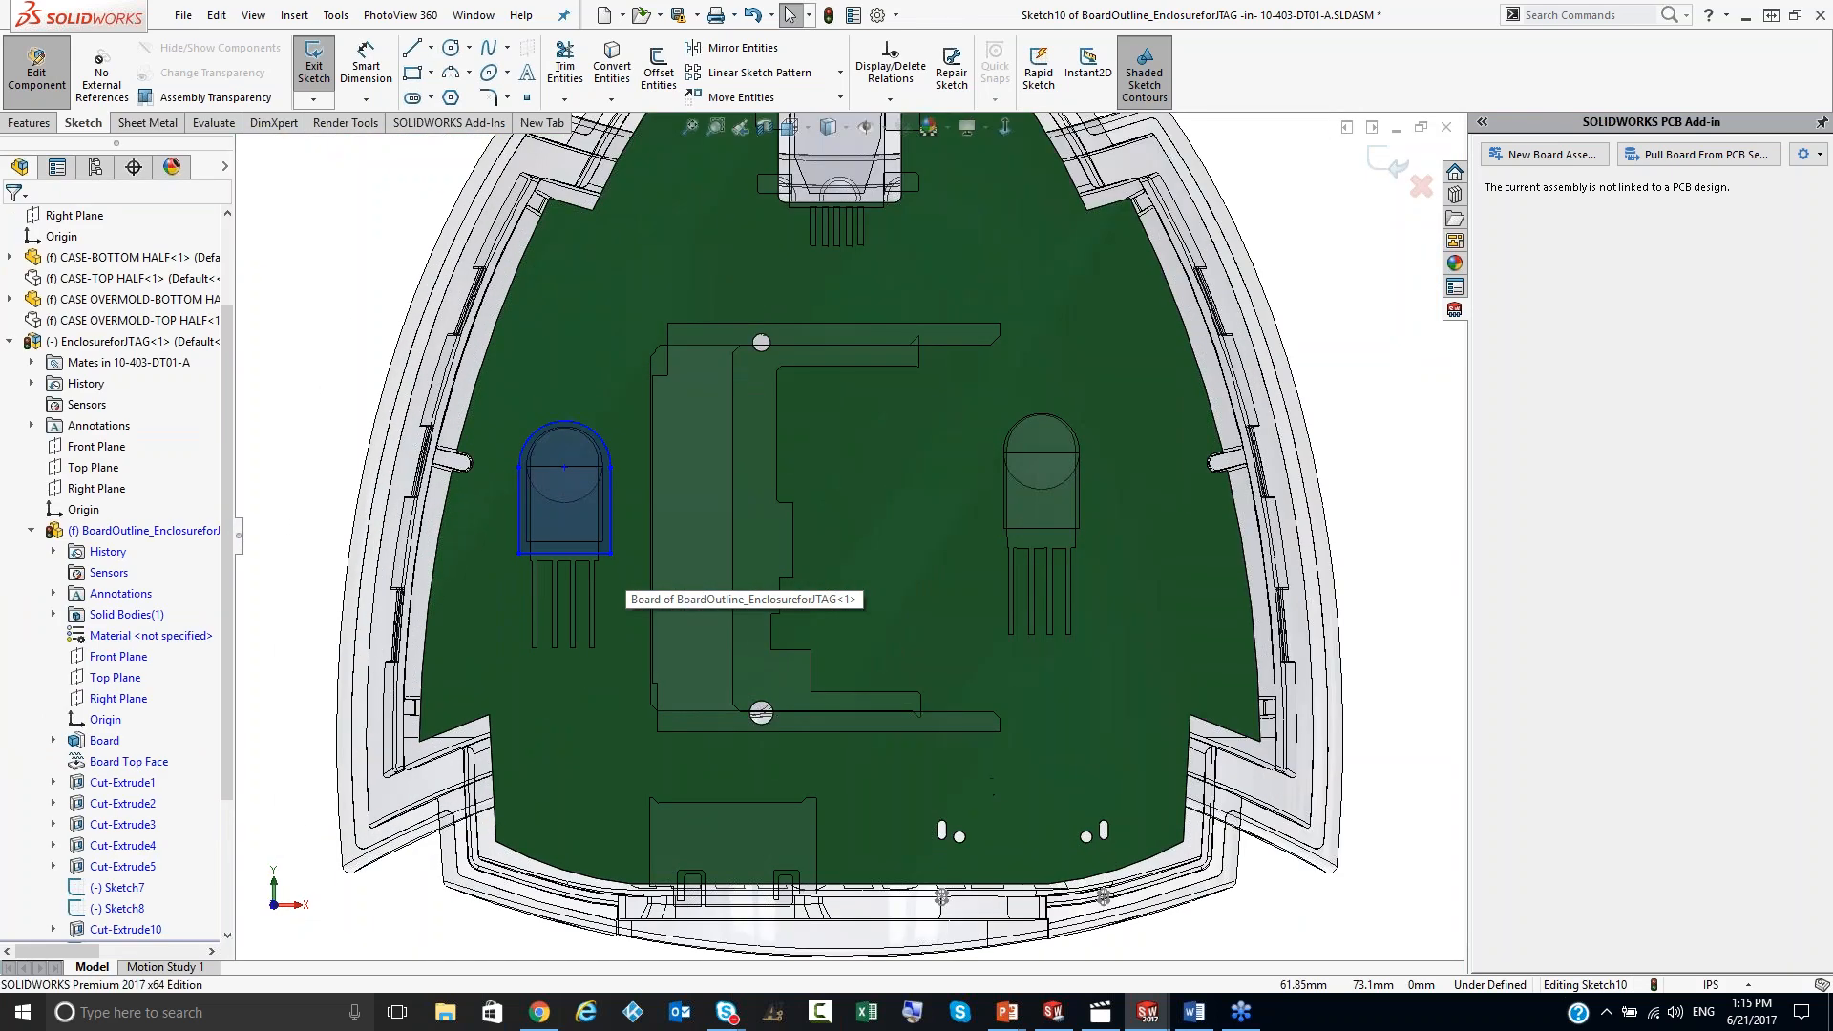
left_click(88, 336)
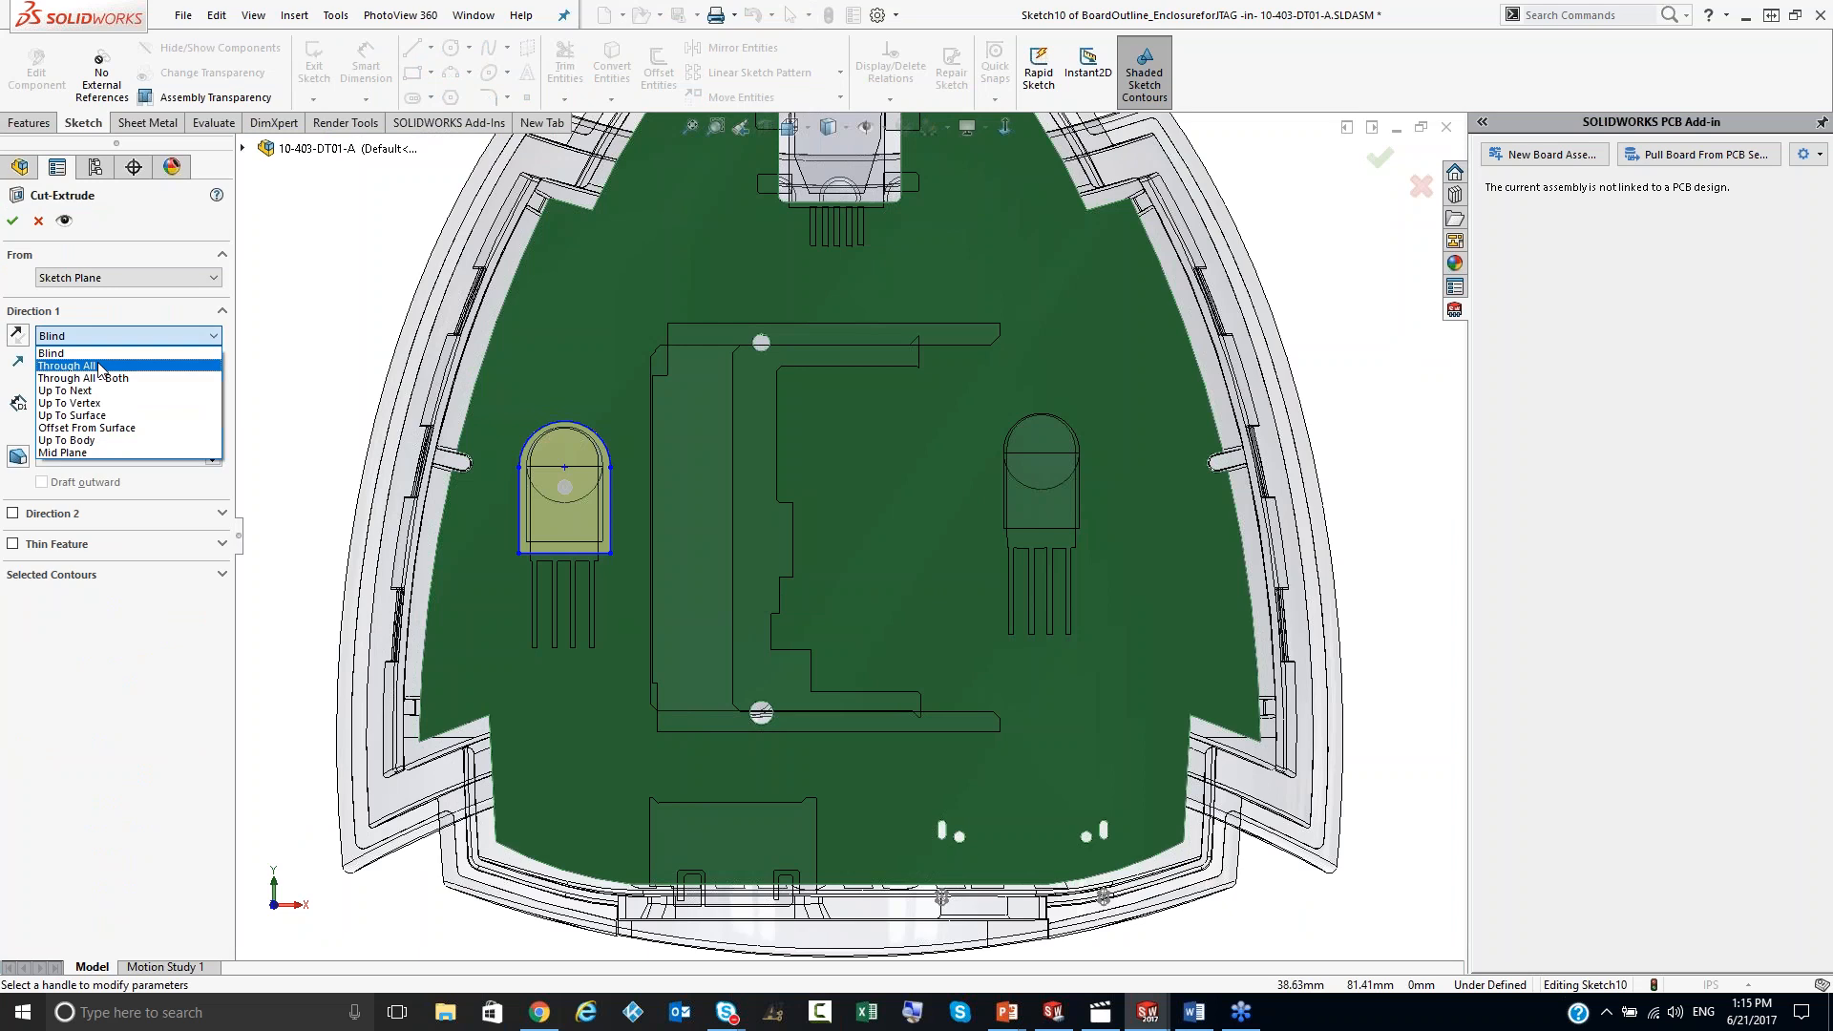
left_click(77, 363)
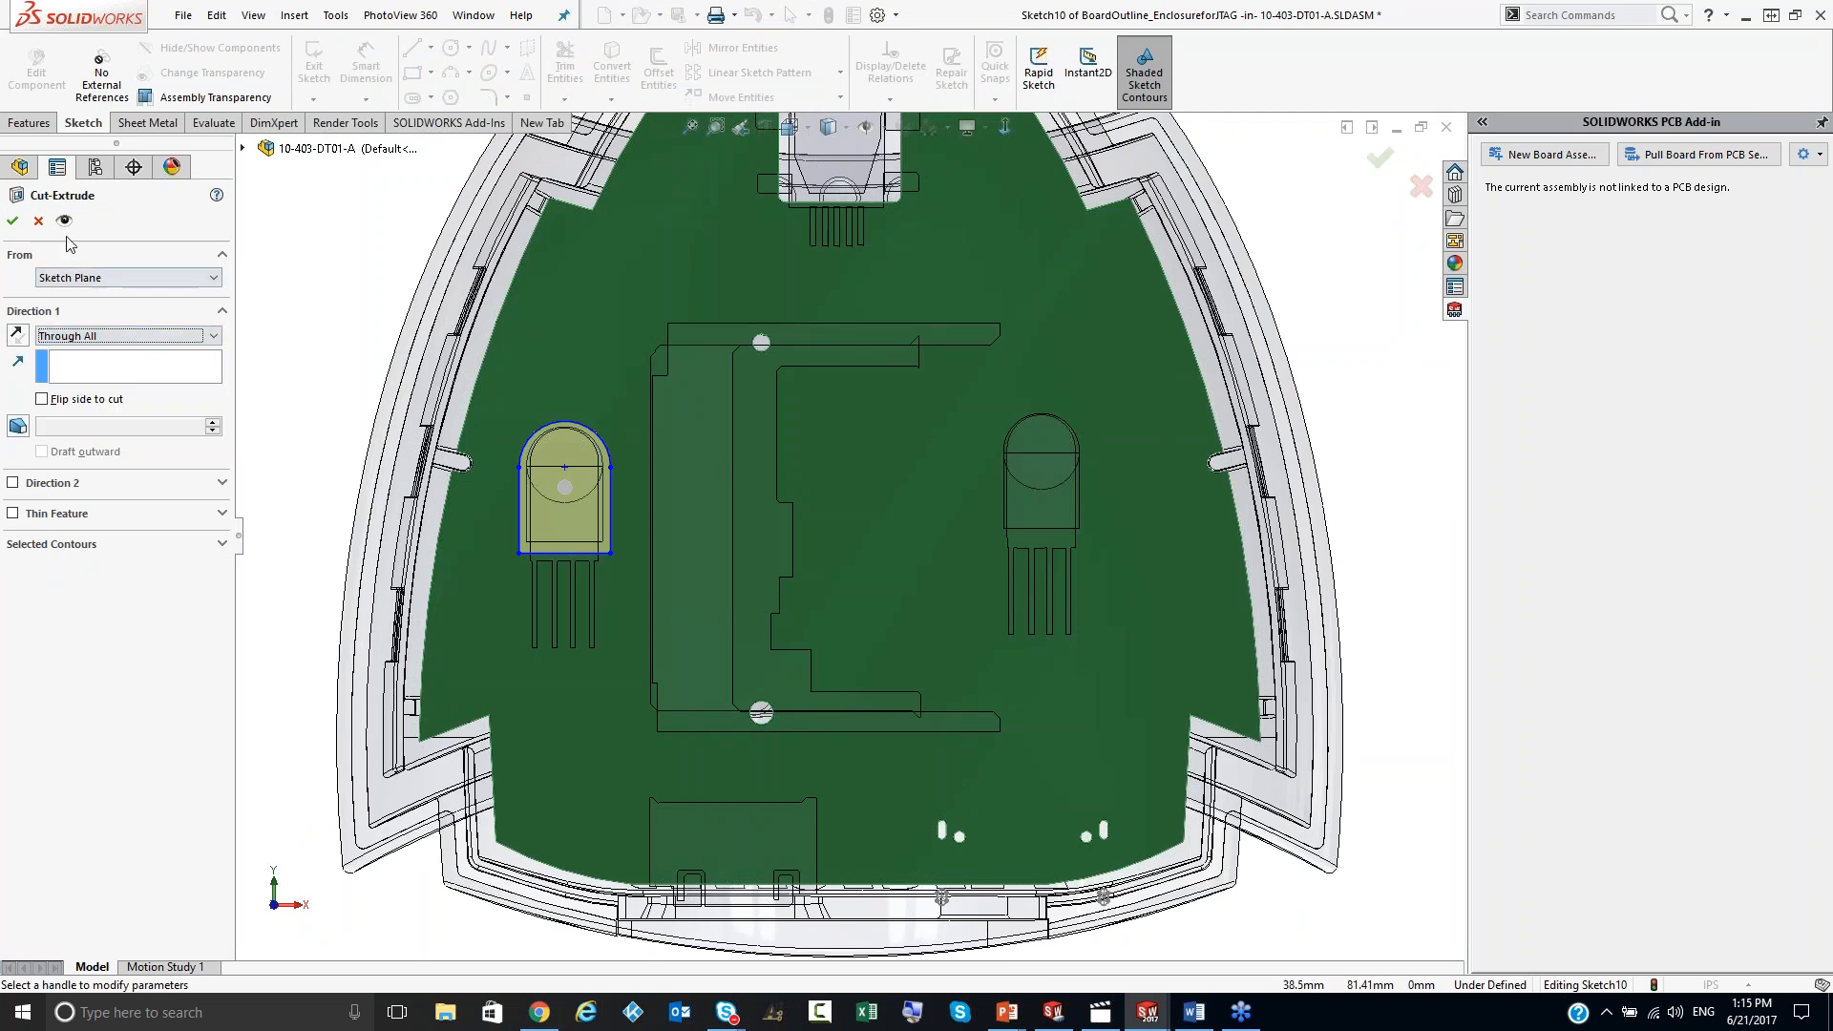
left_click(12, 221)
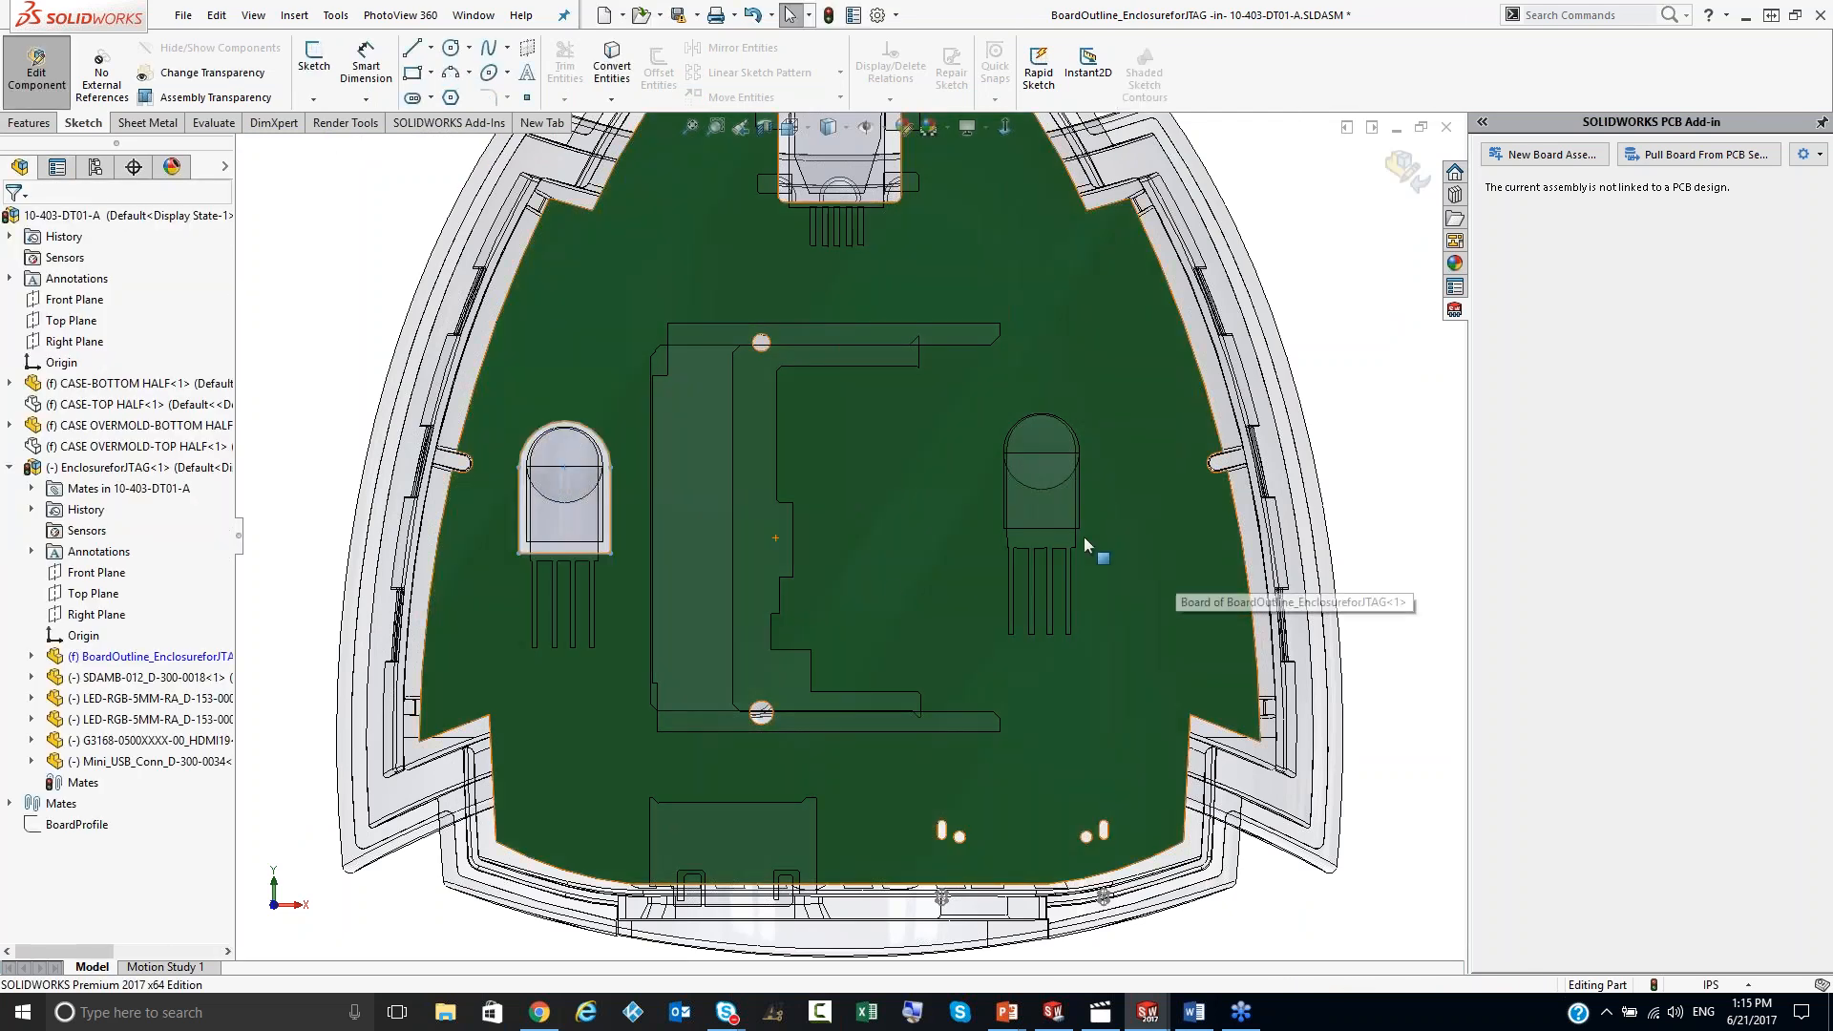
scroll(1084, 537, "down", 2)
left_click(1403, 170)
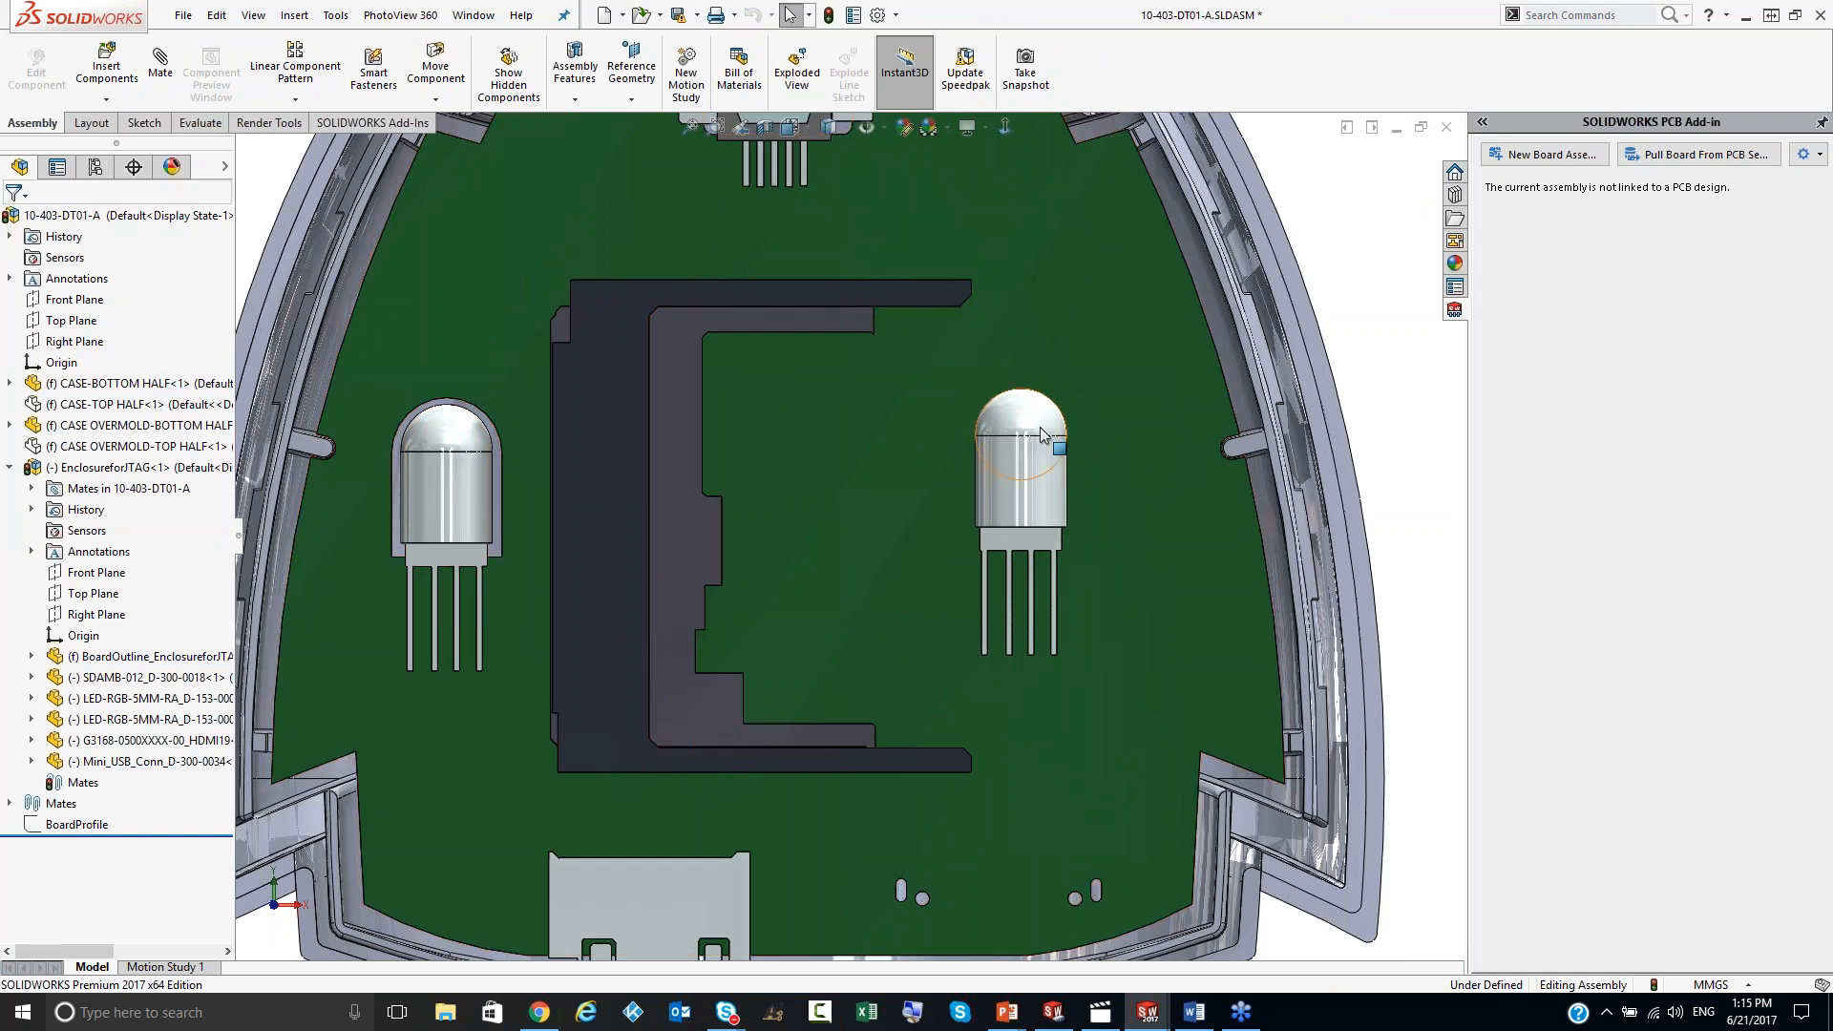
Step: Edit the BoardOutline part in place and start a new sketch on the board's face near the right LED
scroll(376, 550, "down", 1)
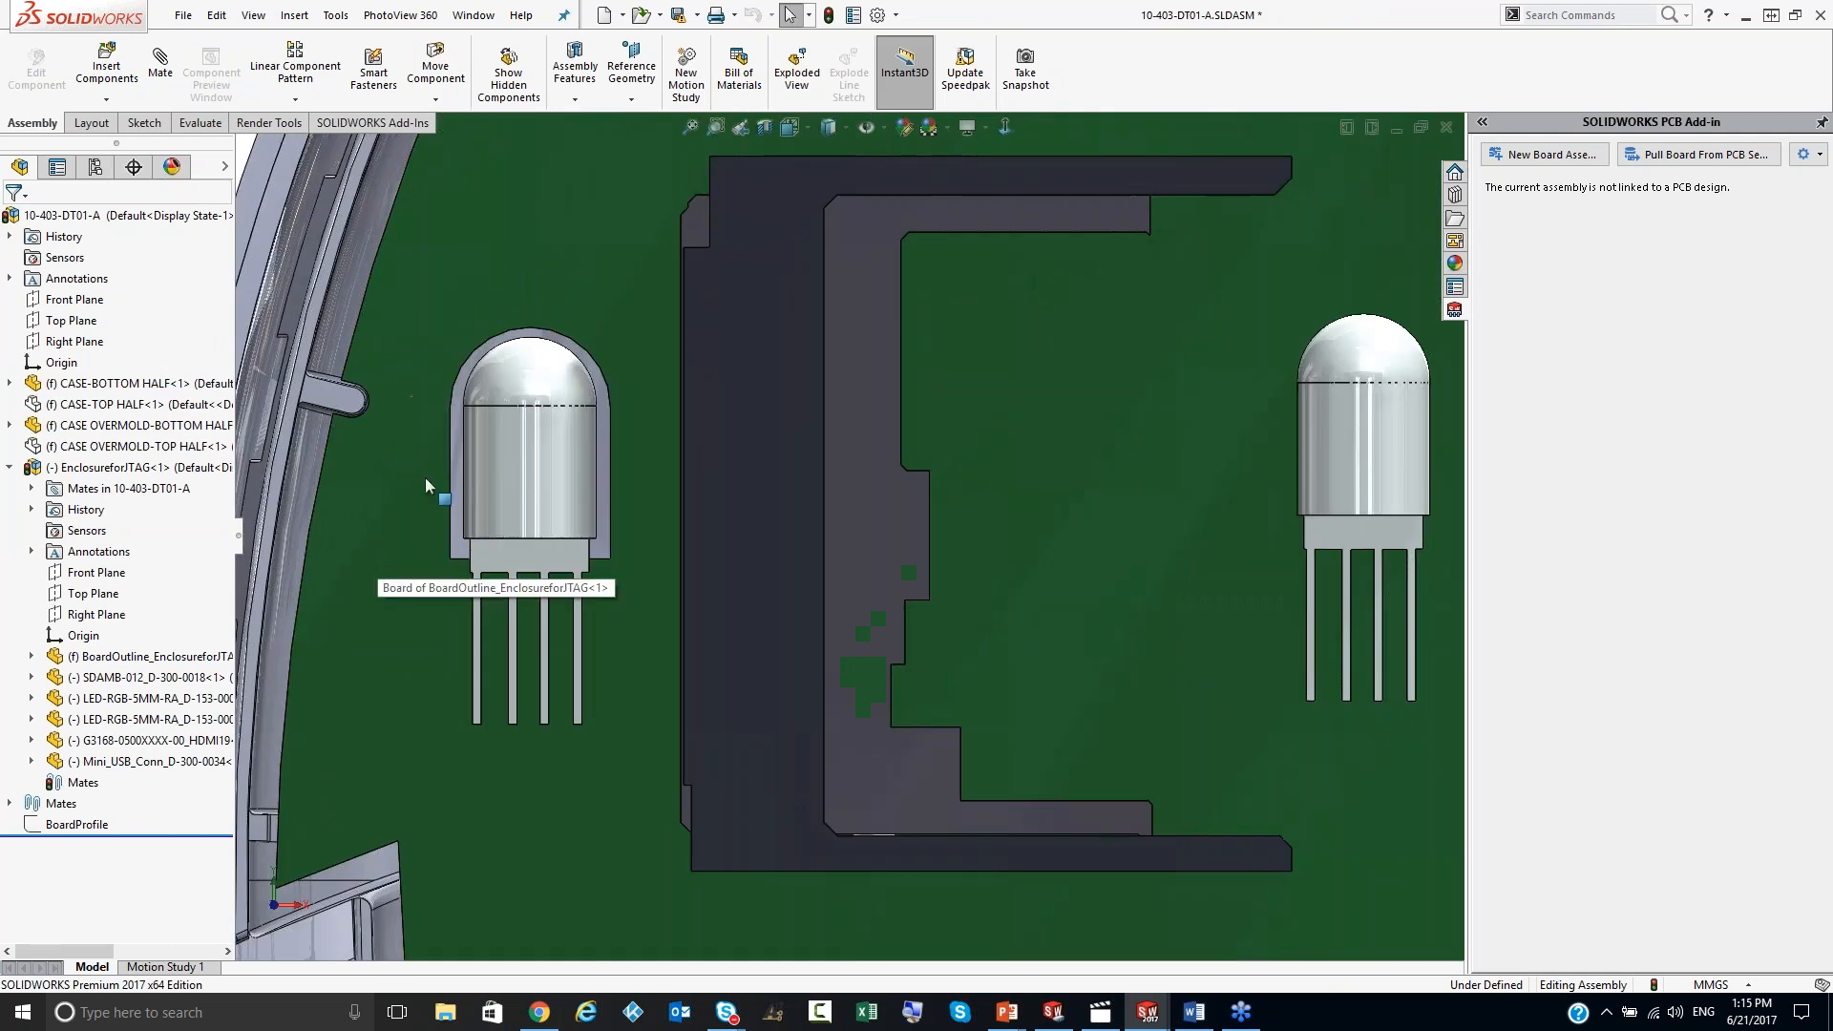
scroll(474, 438, "down", 1)
scroll(489, 445, "up", 1)
scroll(1333, 529, "up", 1)
scroll(1205, 553, "down", 2)
left_click(1205, 553)
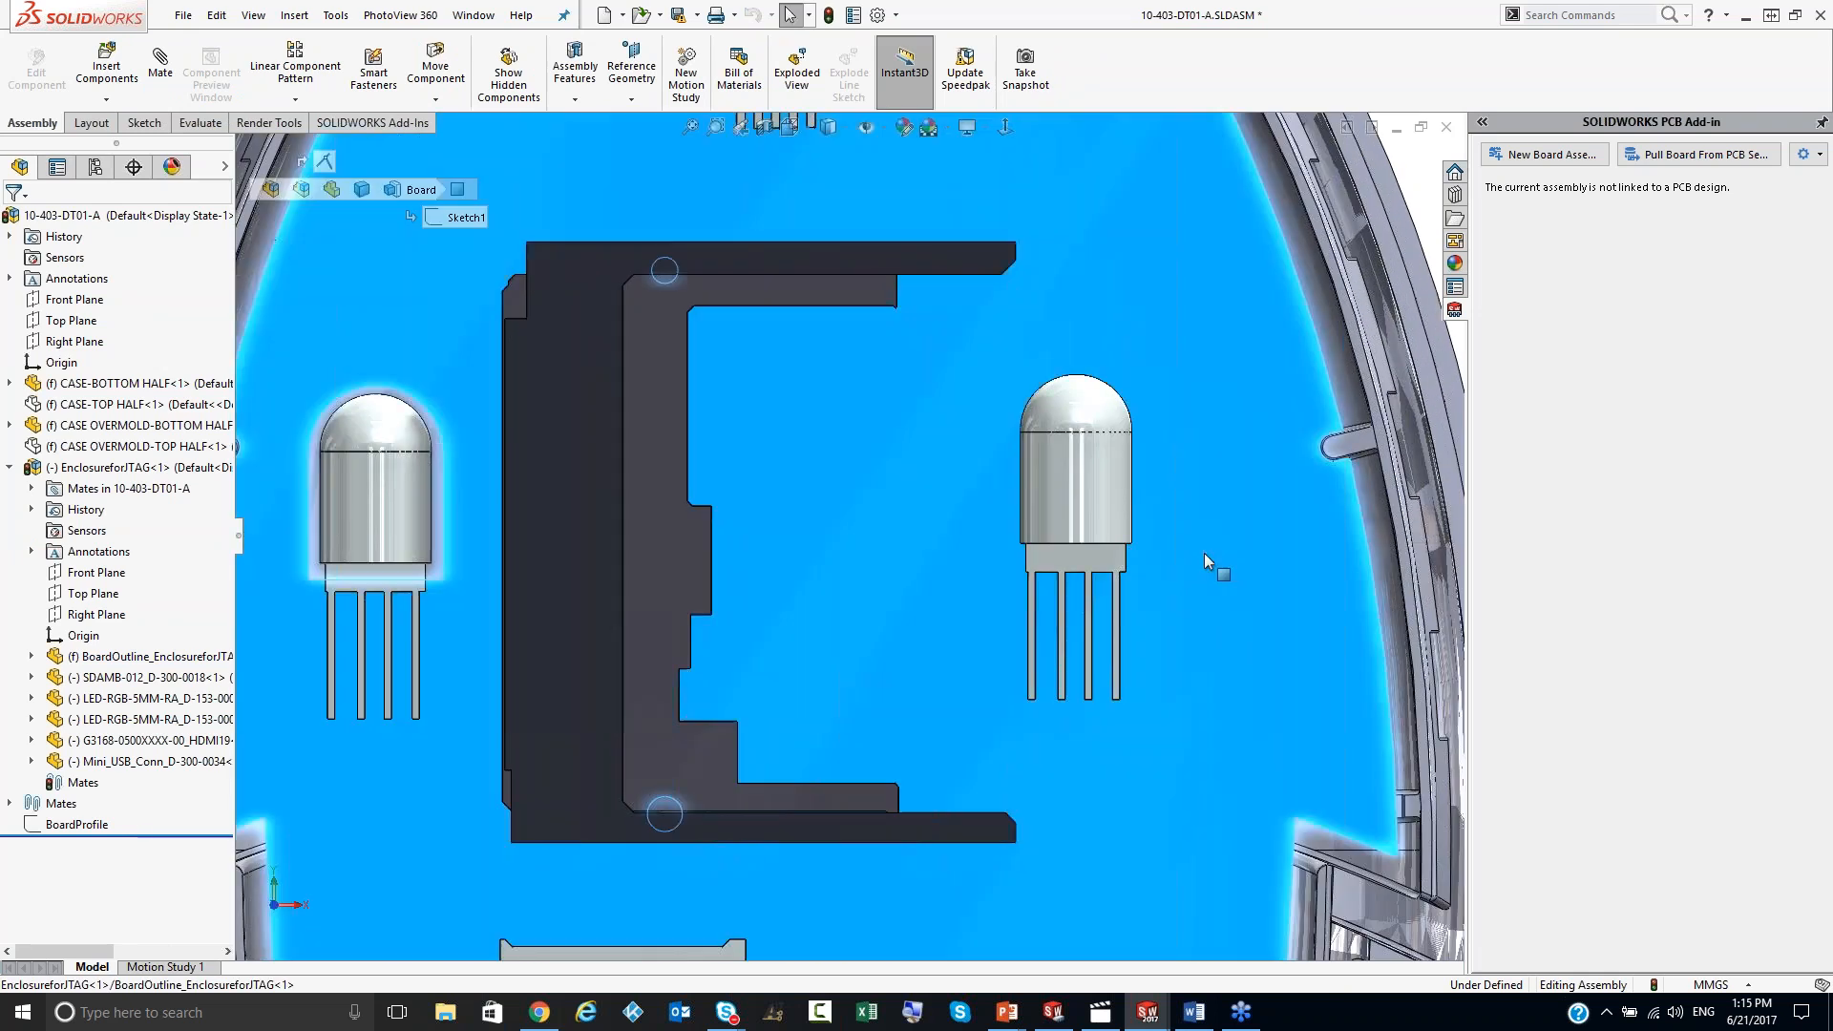
right_click(172, 656)
left_click(291, 526)
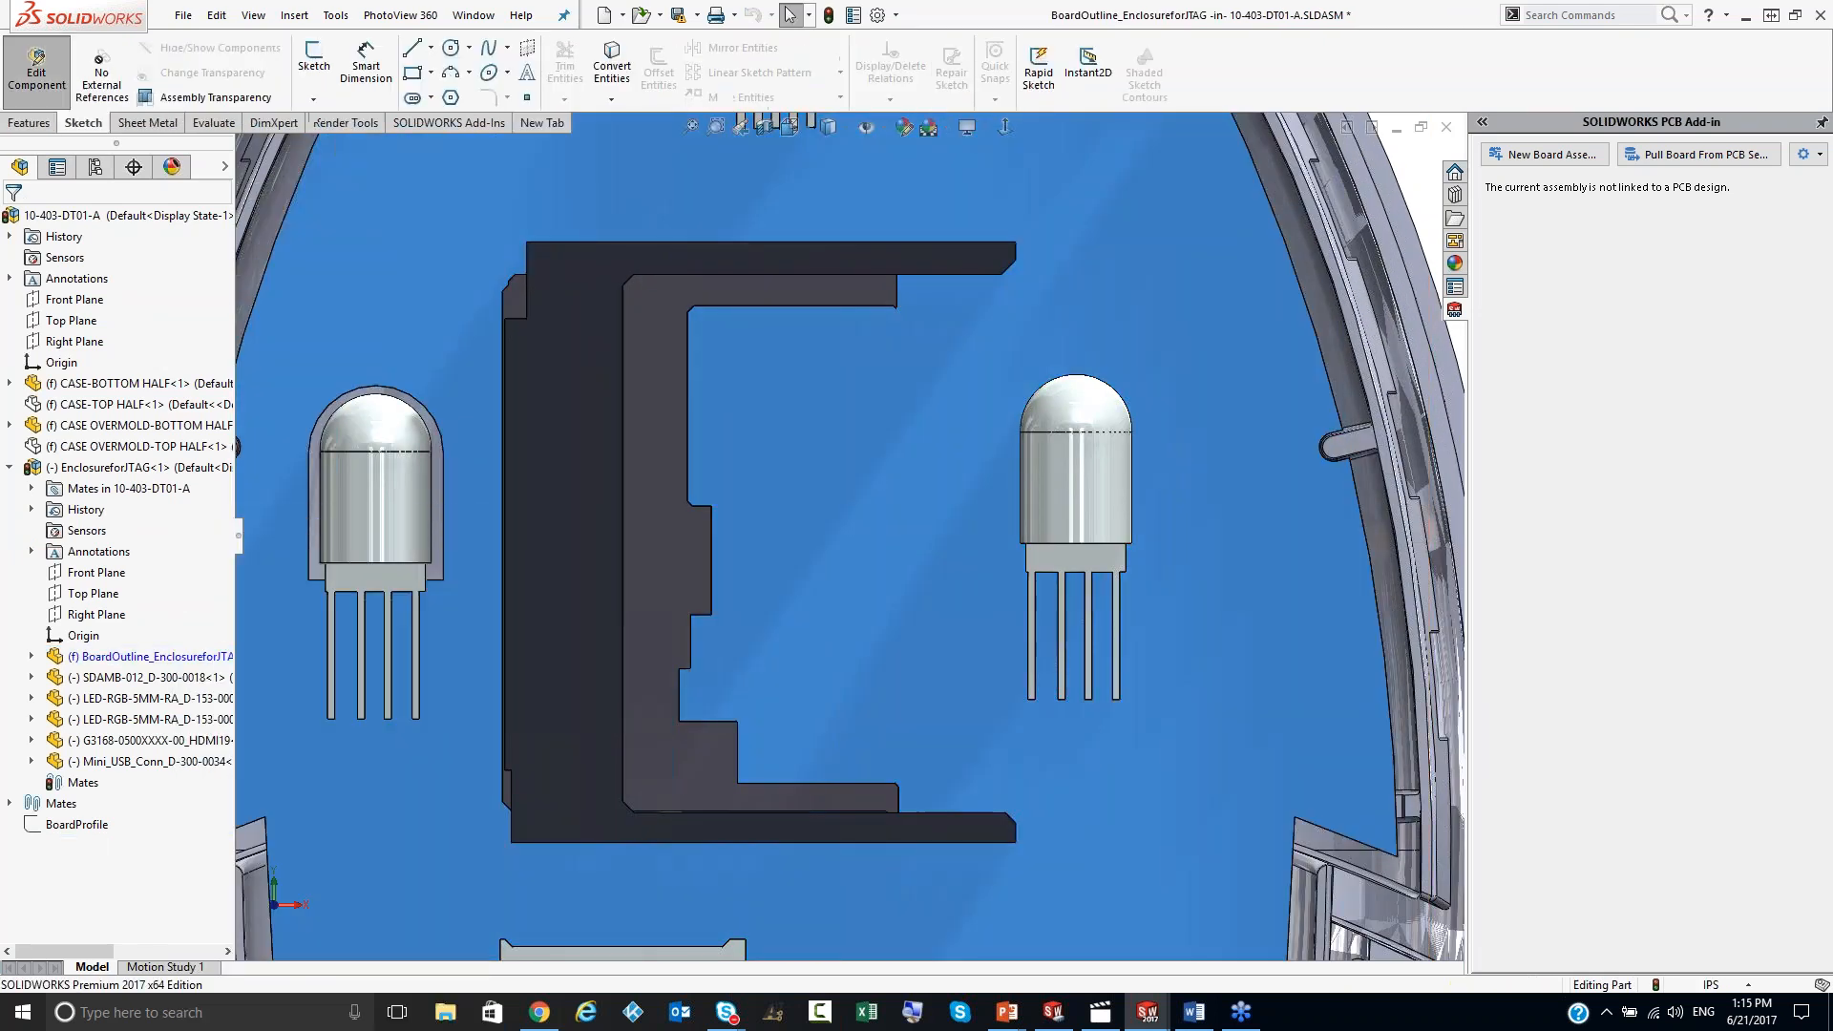
left_click(314, 57)
left_click(1179, 542)
Step: Sketch a closed profile around the right LED body with two vertical sides, a tangent top arc and a horizontal bottom line
key("l")
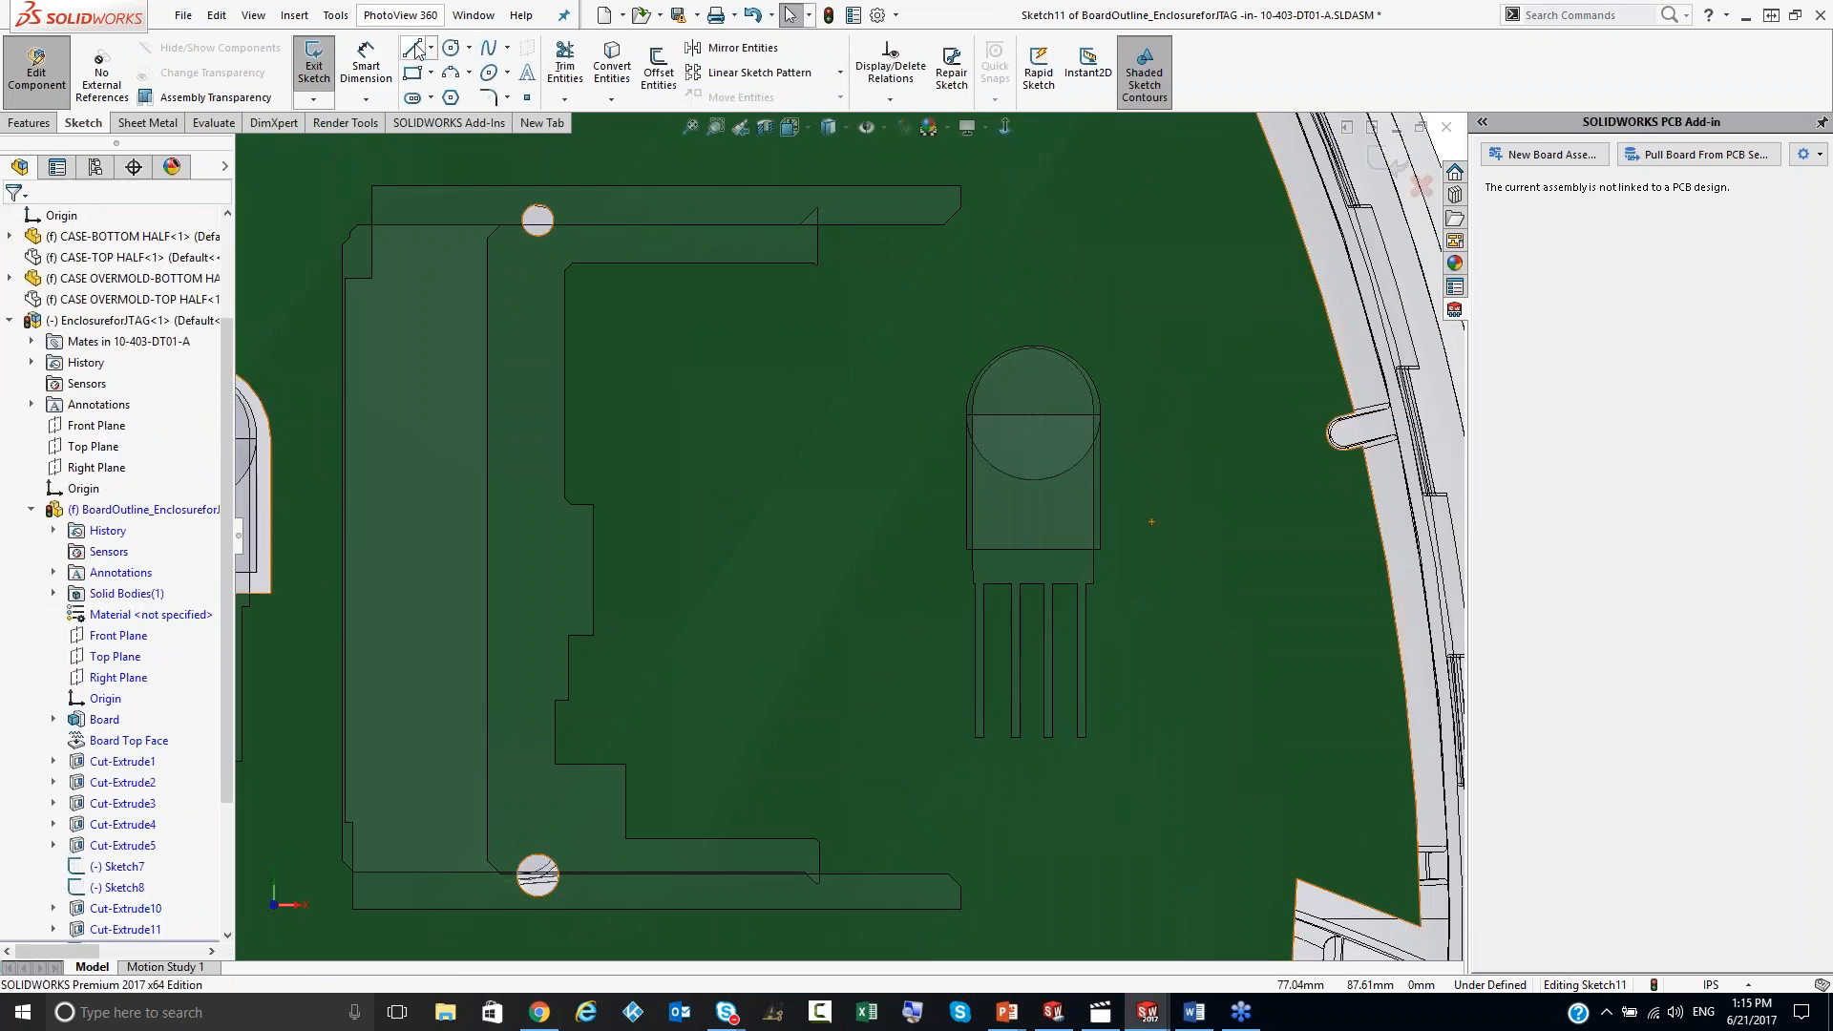
left_click(1120, 562)
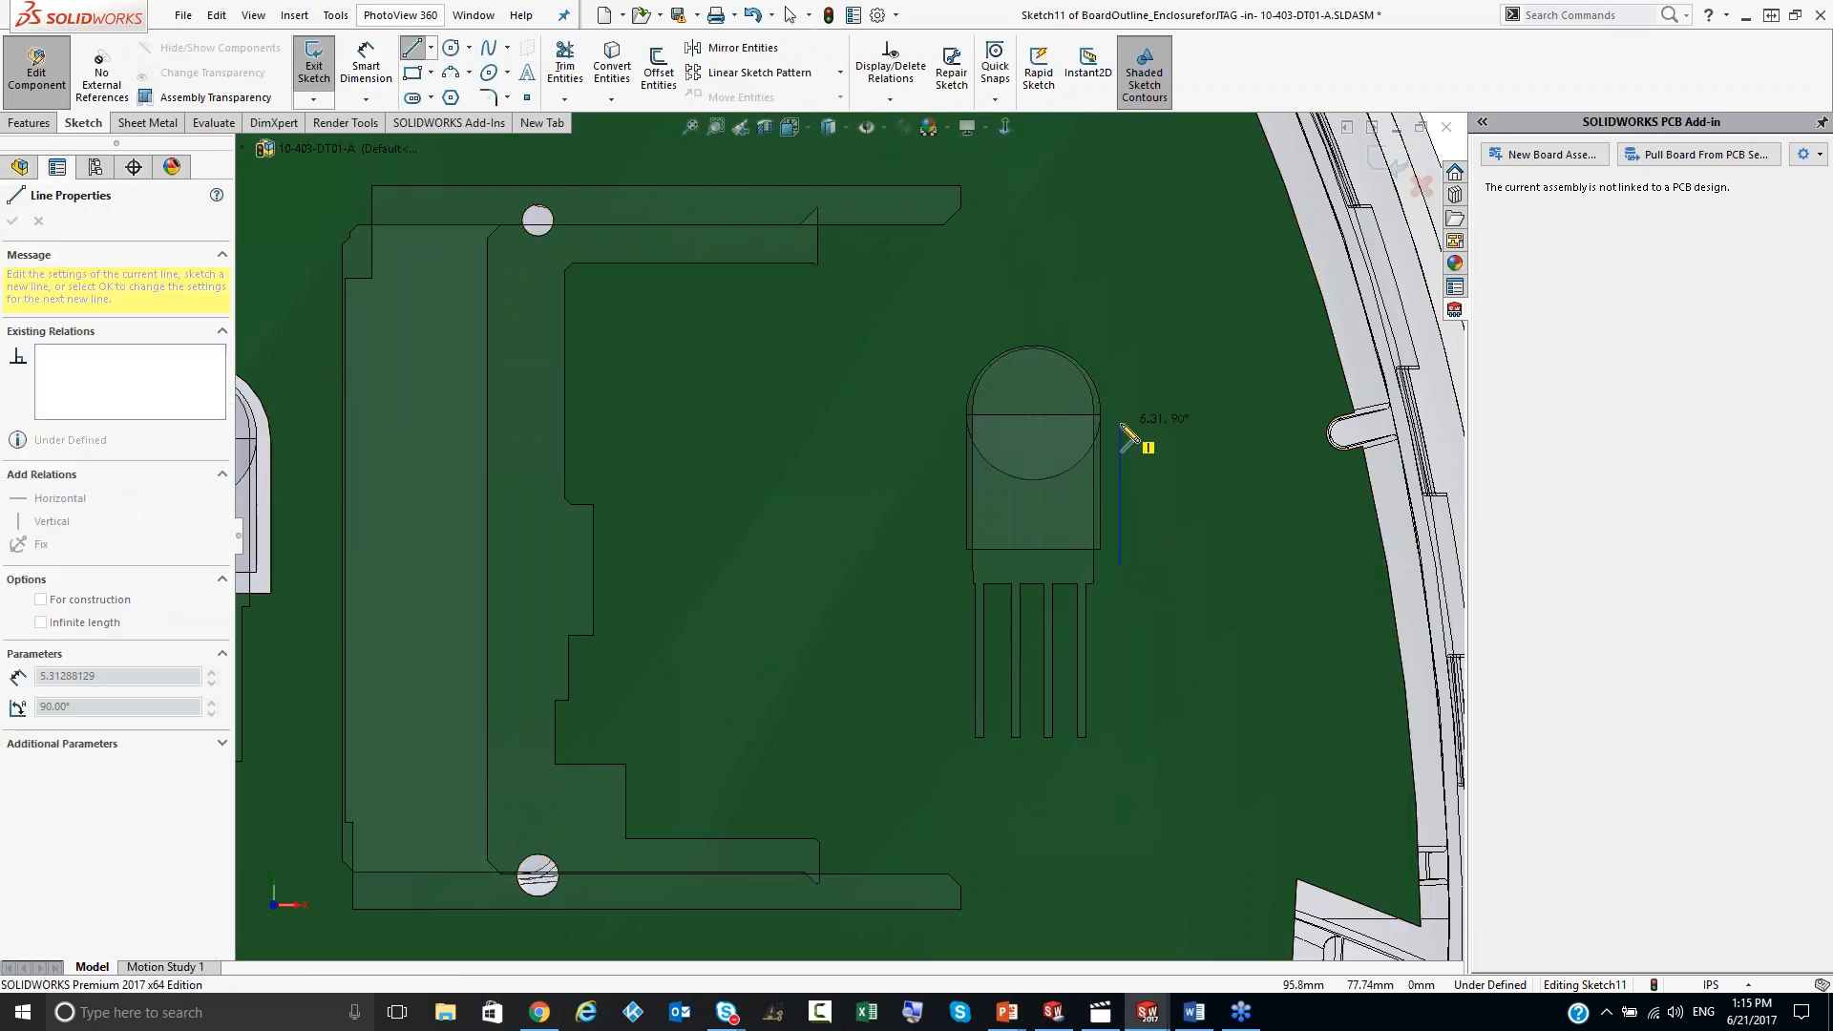
left_click(1120, 412)
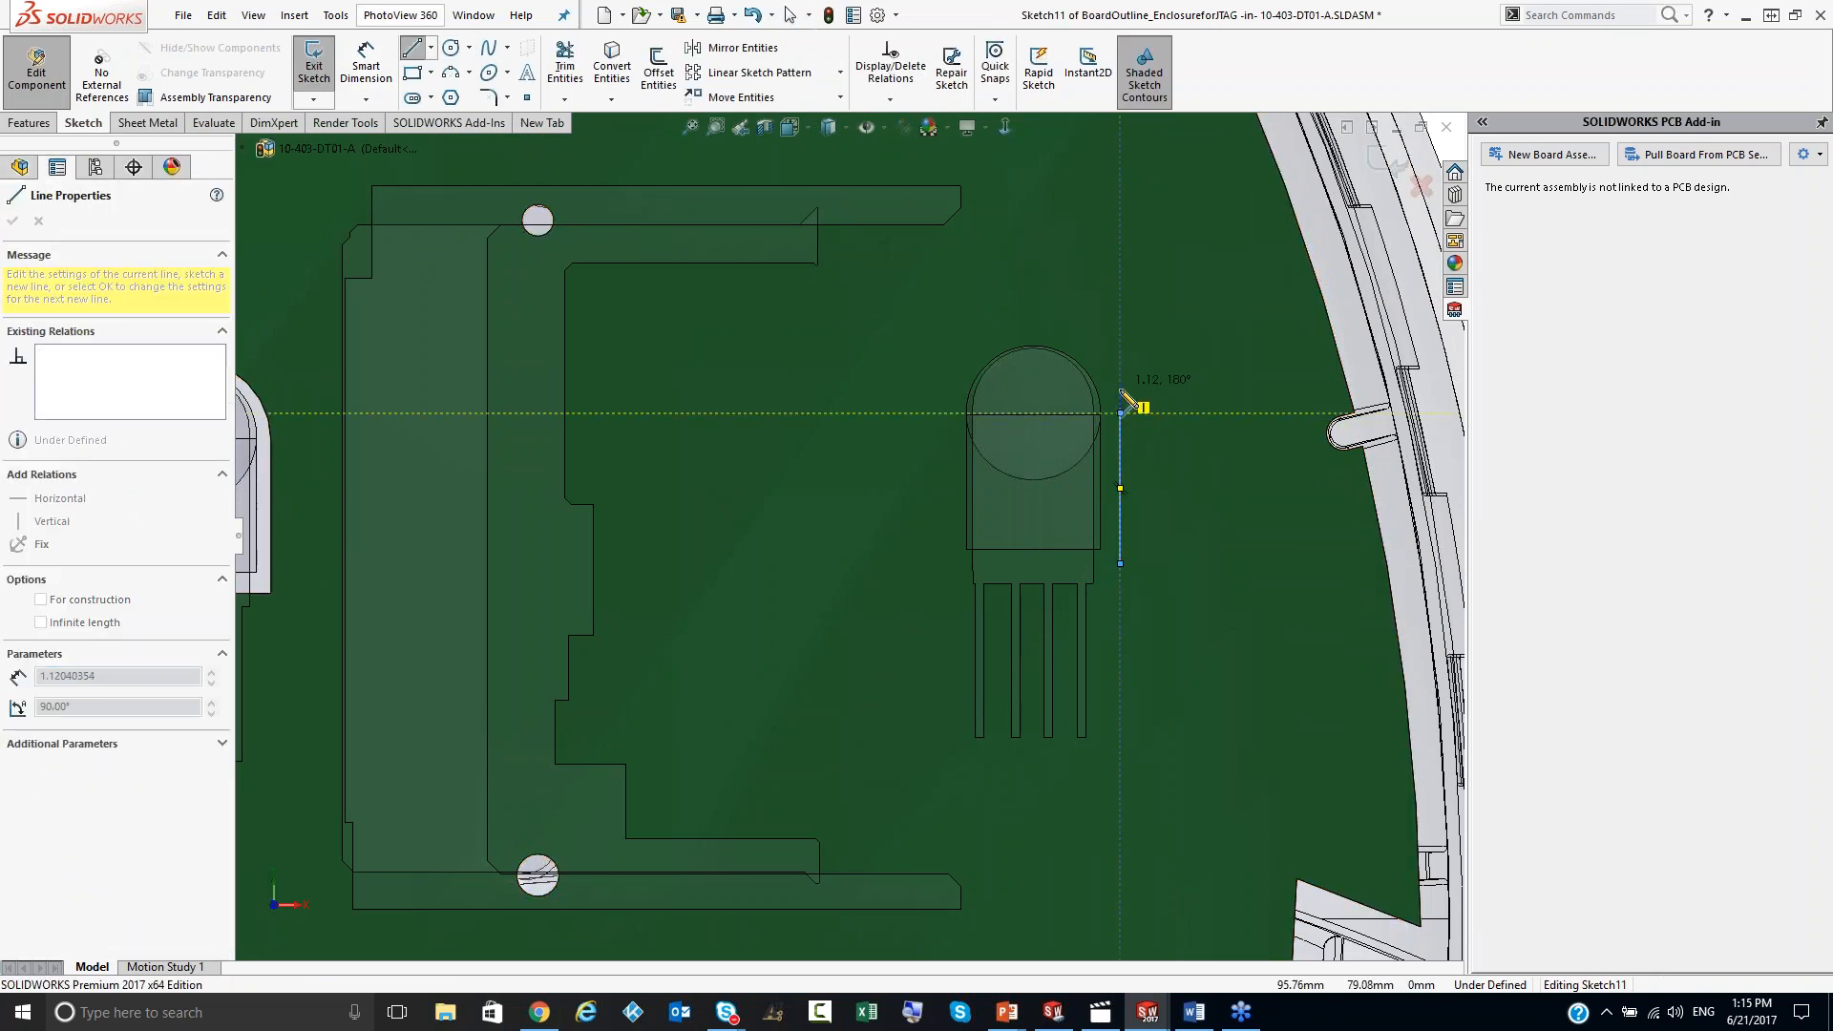
left_click(953, 412)
left_click(953, 565)
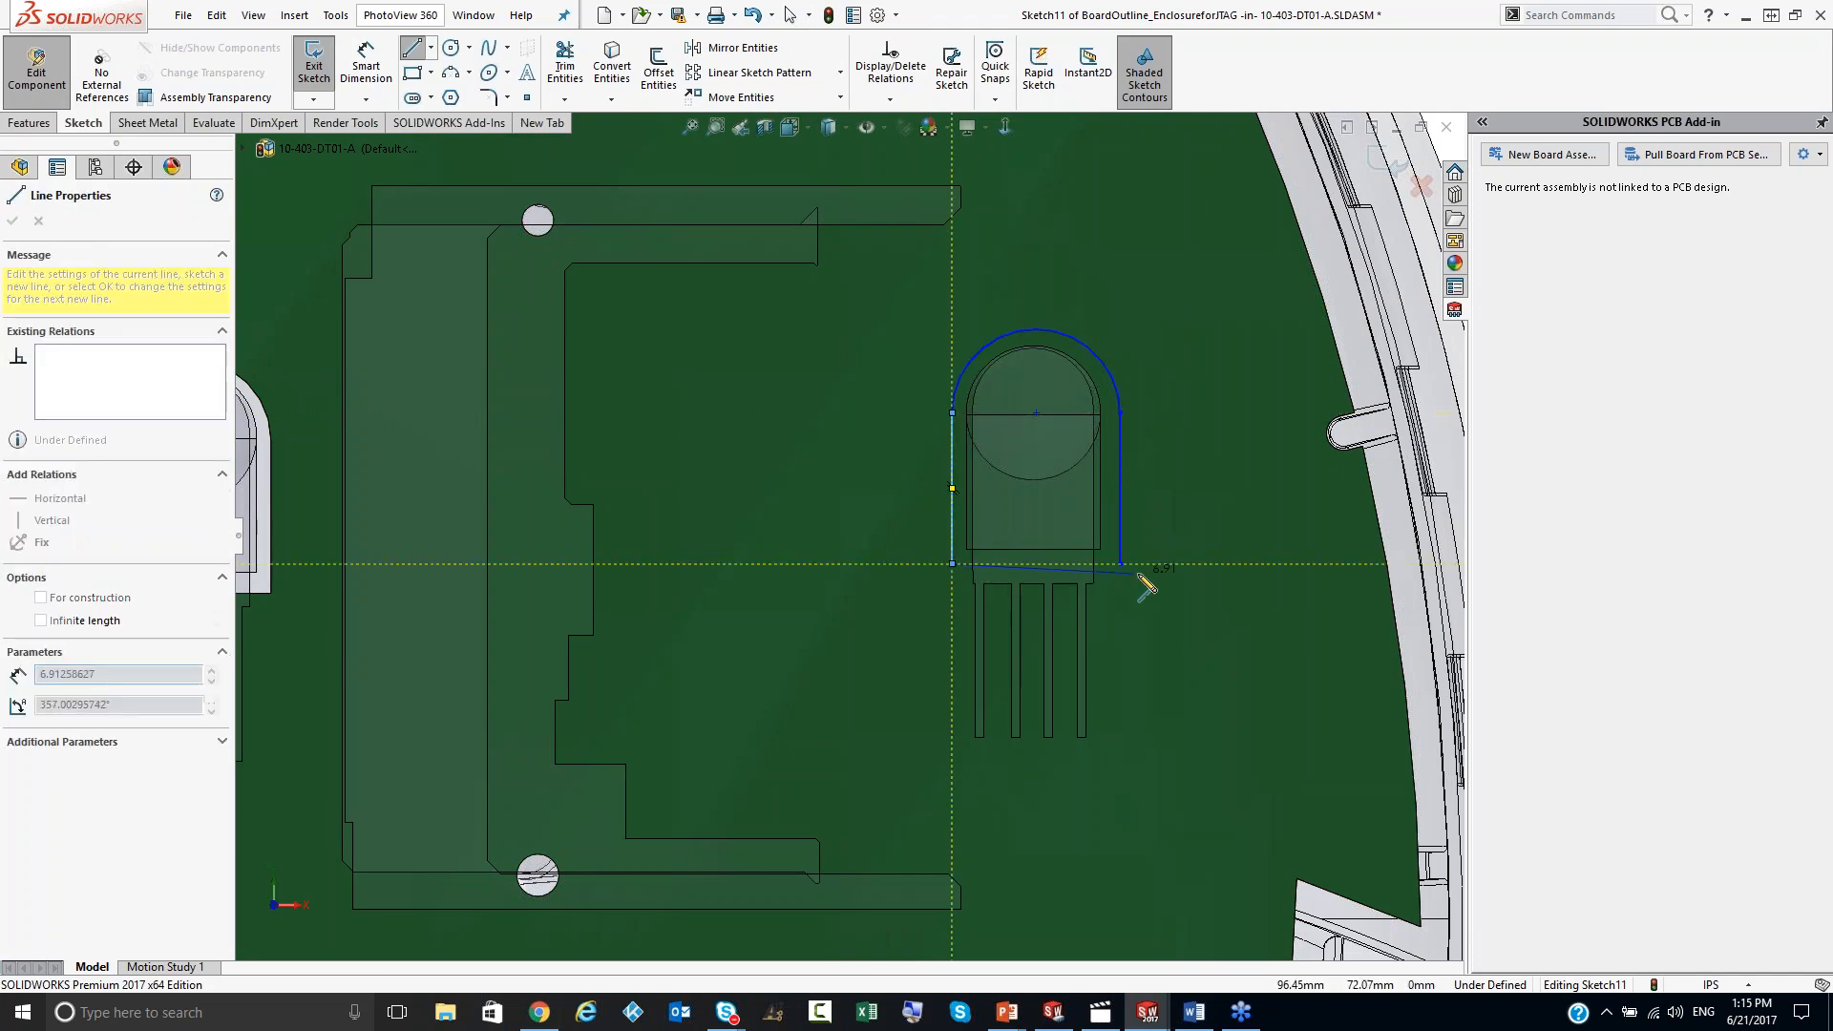
left_click(1121, 564)
key("Escape")
Step: Cut the right LED profile Through All the board and finish editing the board part
scroll(1159, 701, "up", 4)
key("e")
left_click(102, 336)
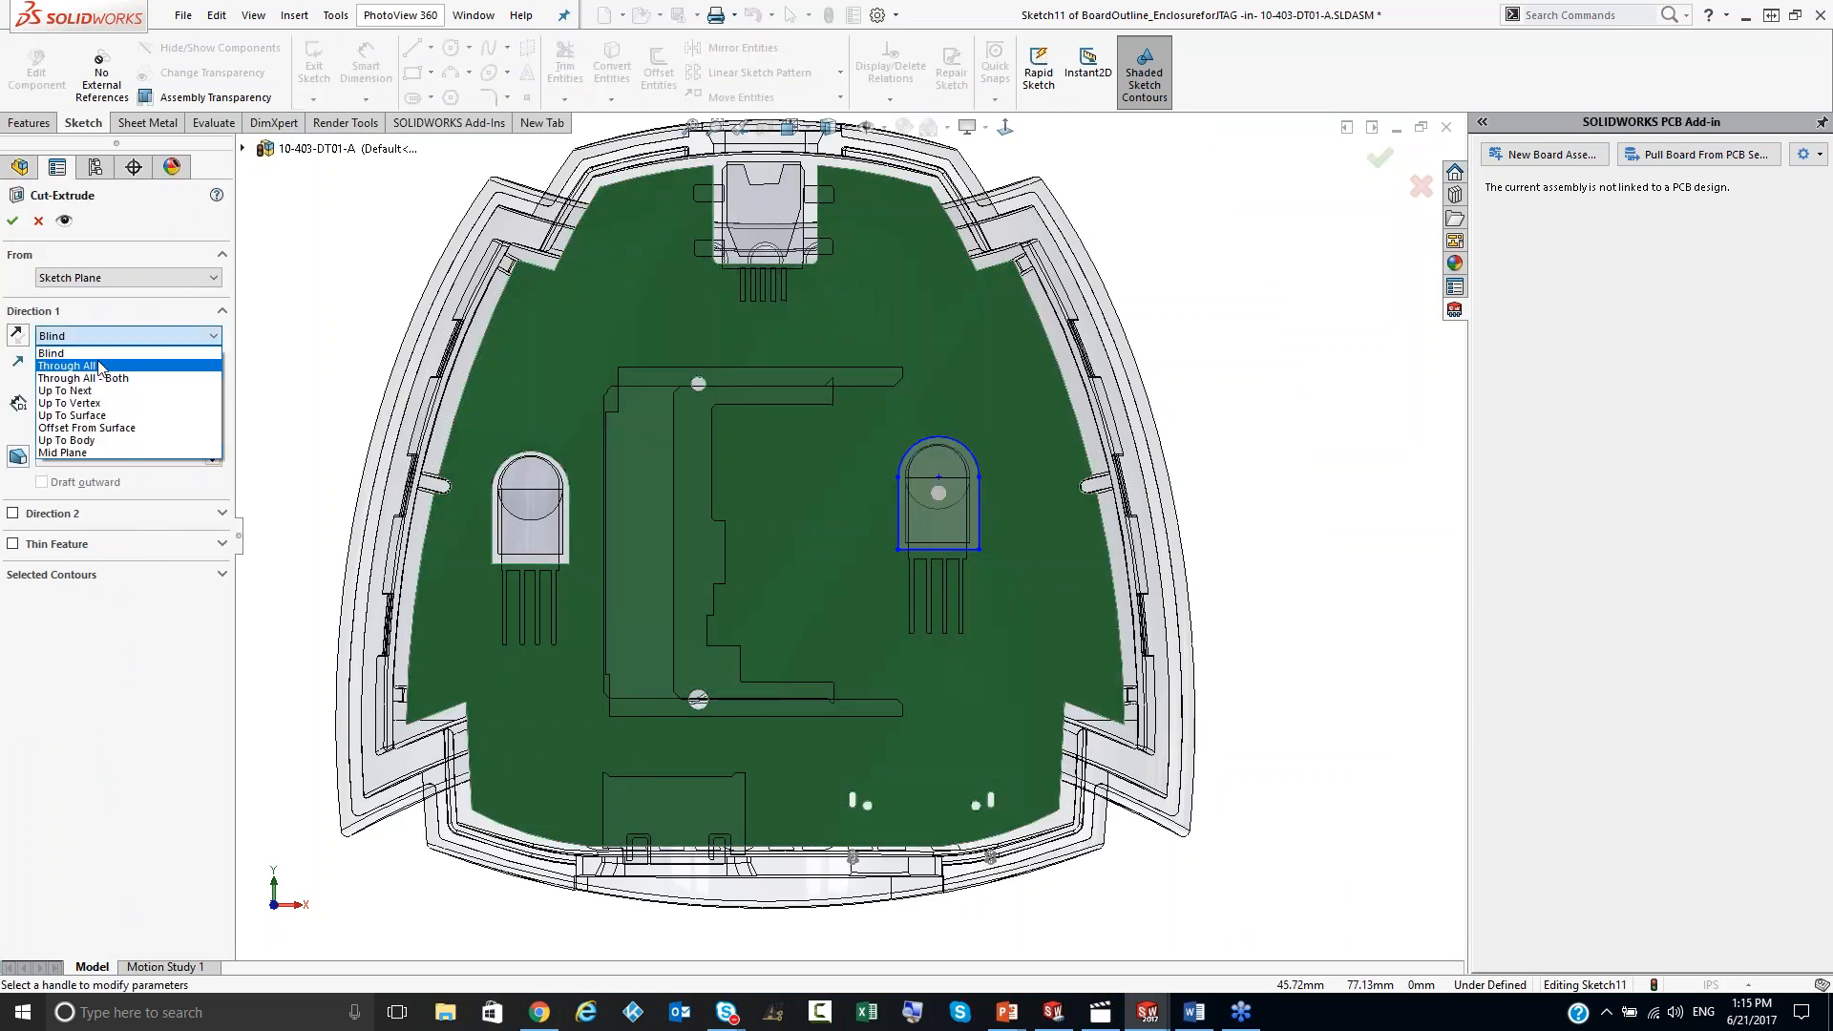
left_click(100, 366)
left_click(12, 223)
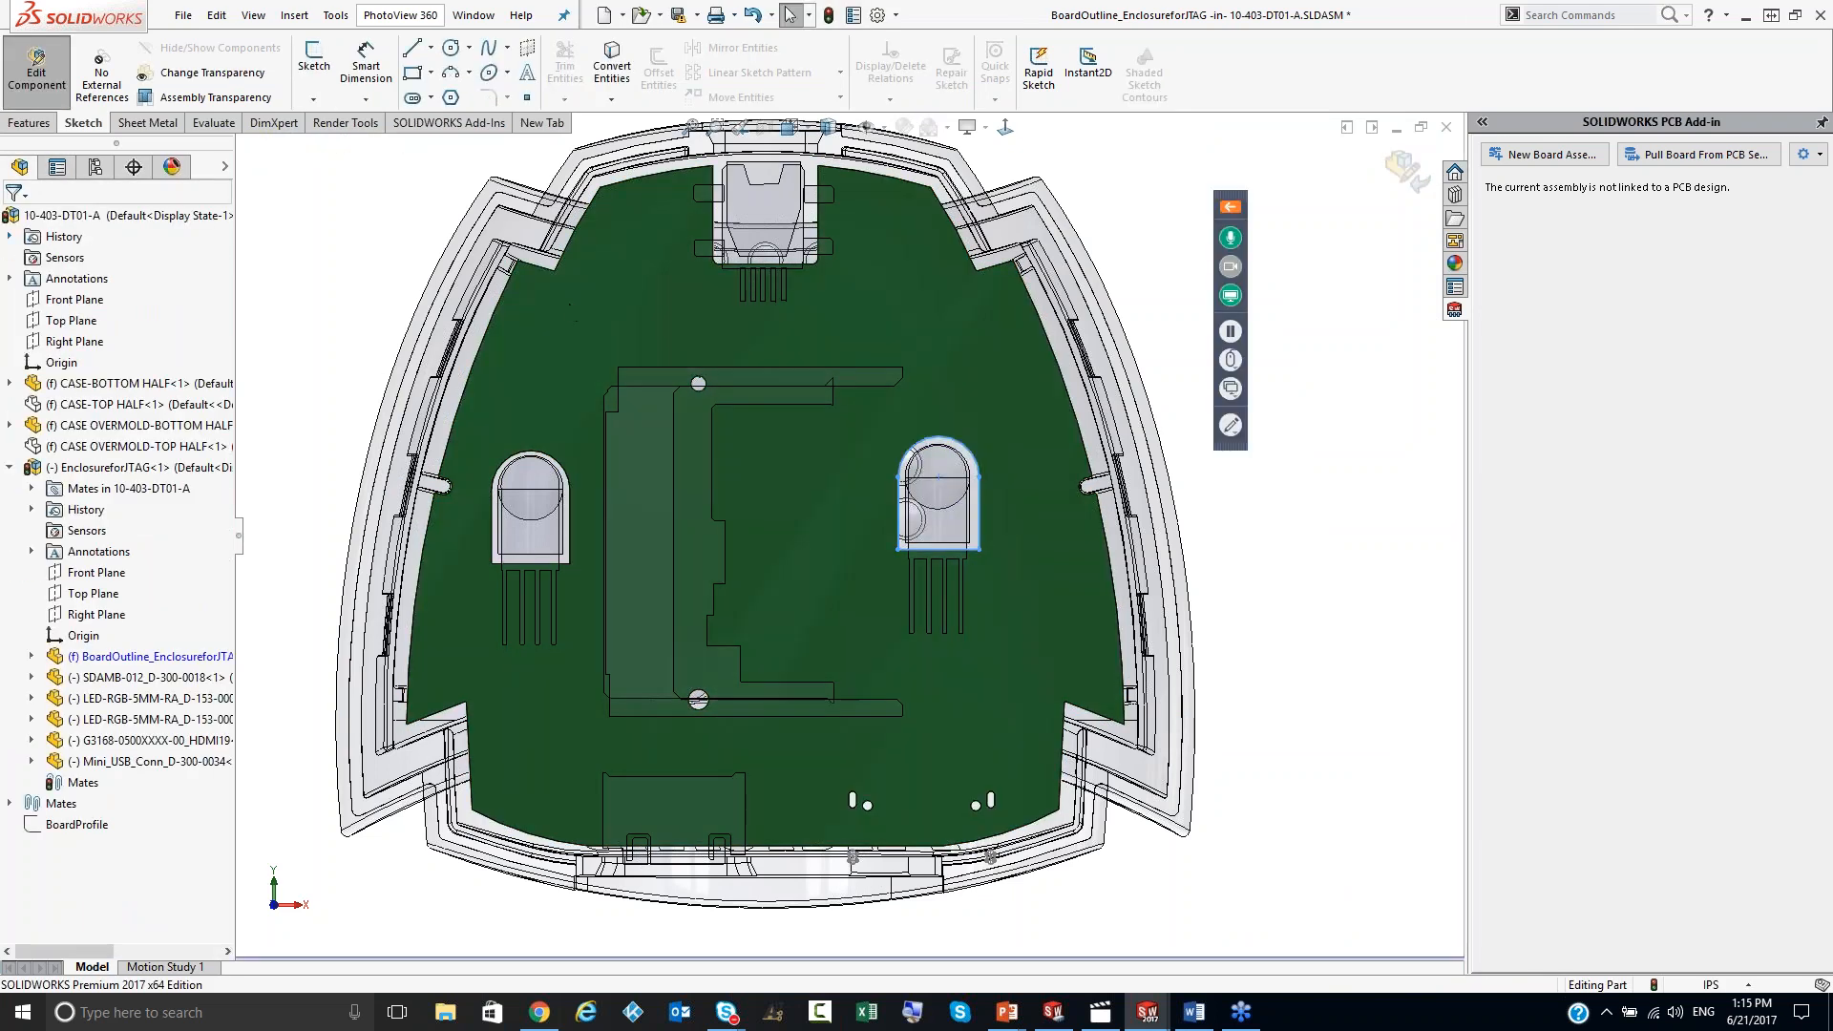
left_click(1411, 175)
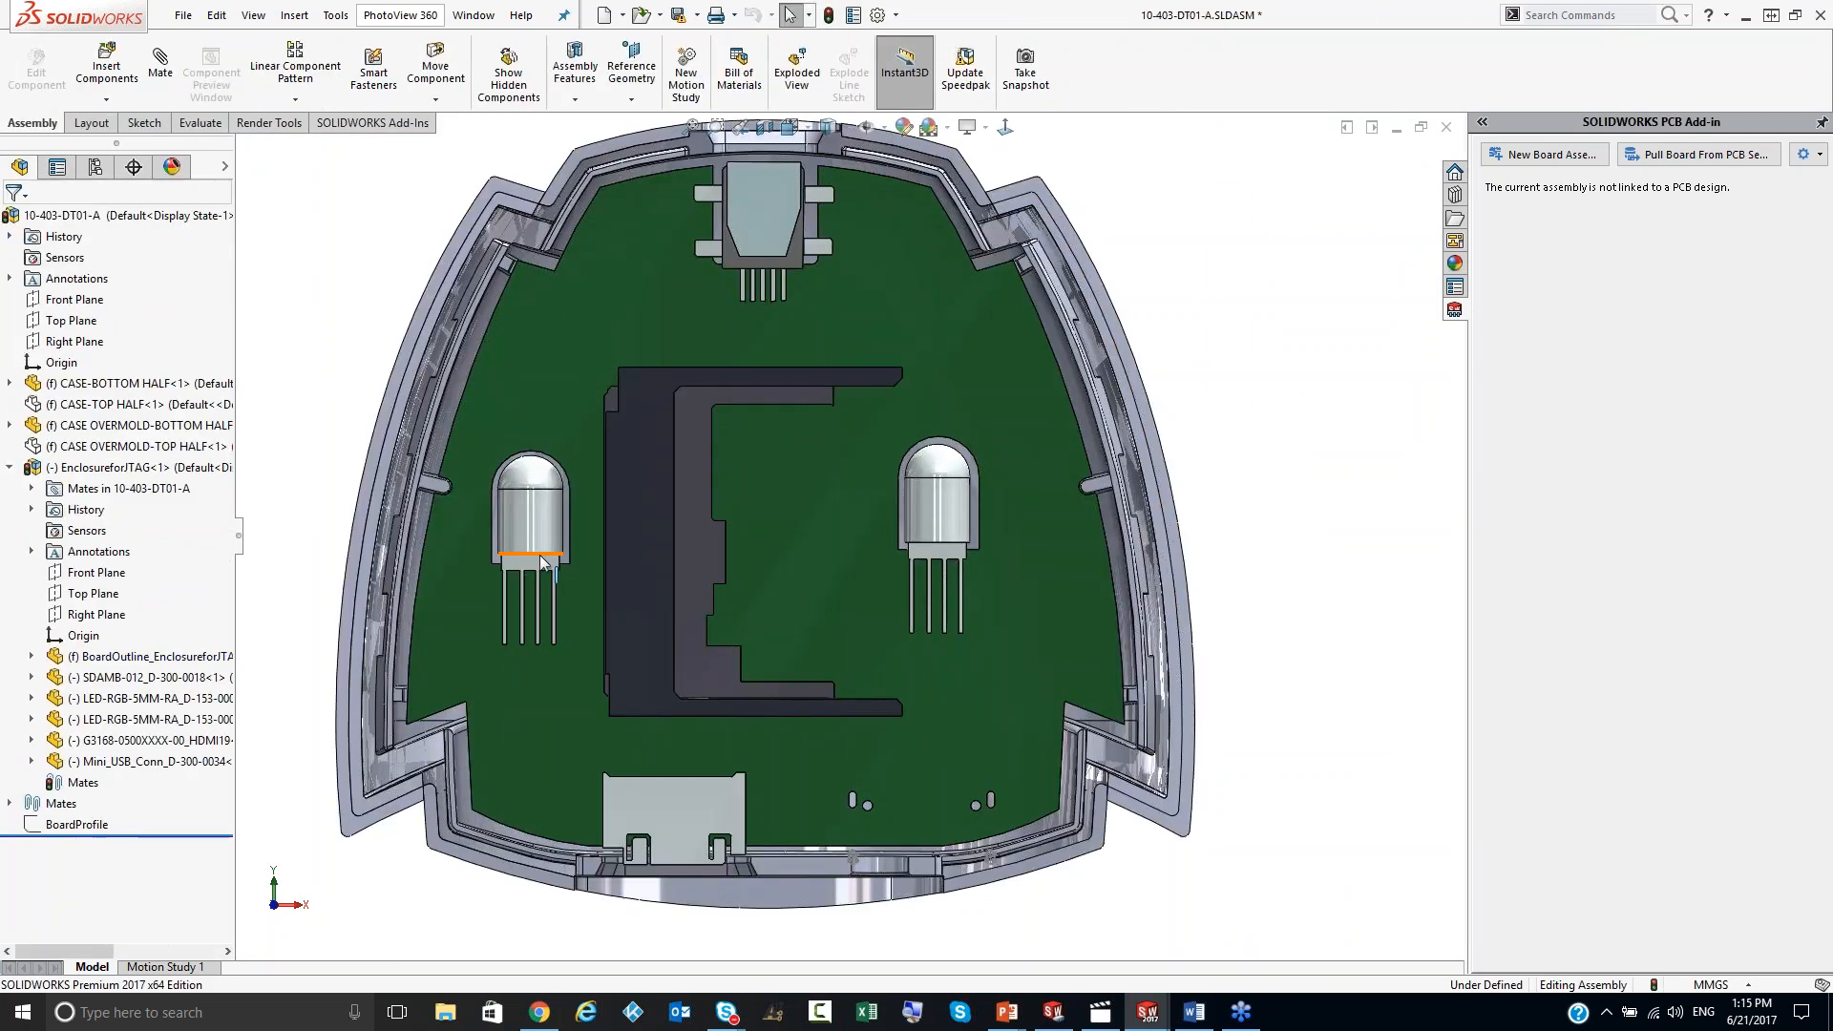
Step: Examine both LED cutouts and the connectors' fit in the case from angled and top views
scroll(730, 496, "down", 3)
scroll(730, 496, "up", 3)
scroll(982, 512, "down", 3)
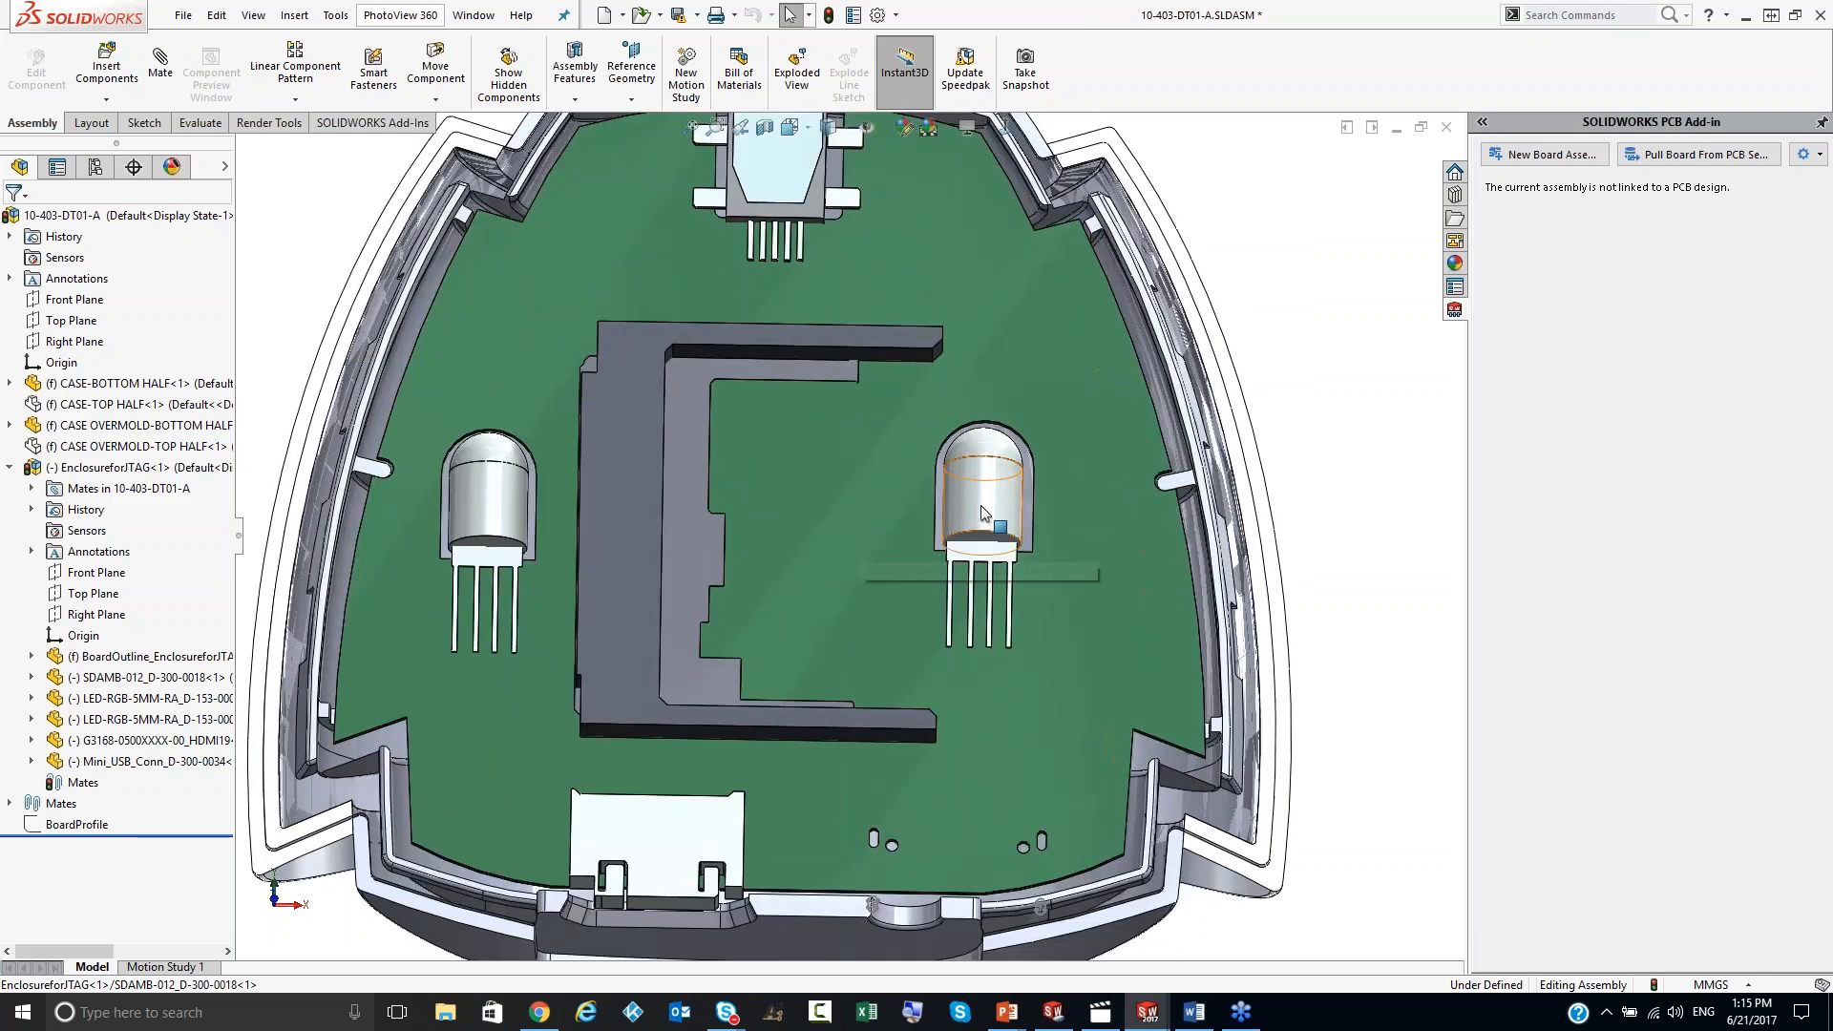
scroll(916, 515, "up", 2)
scroll(867, 845, "down", 2)
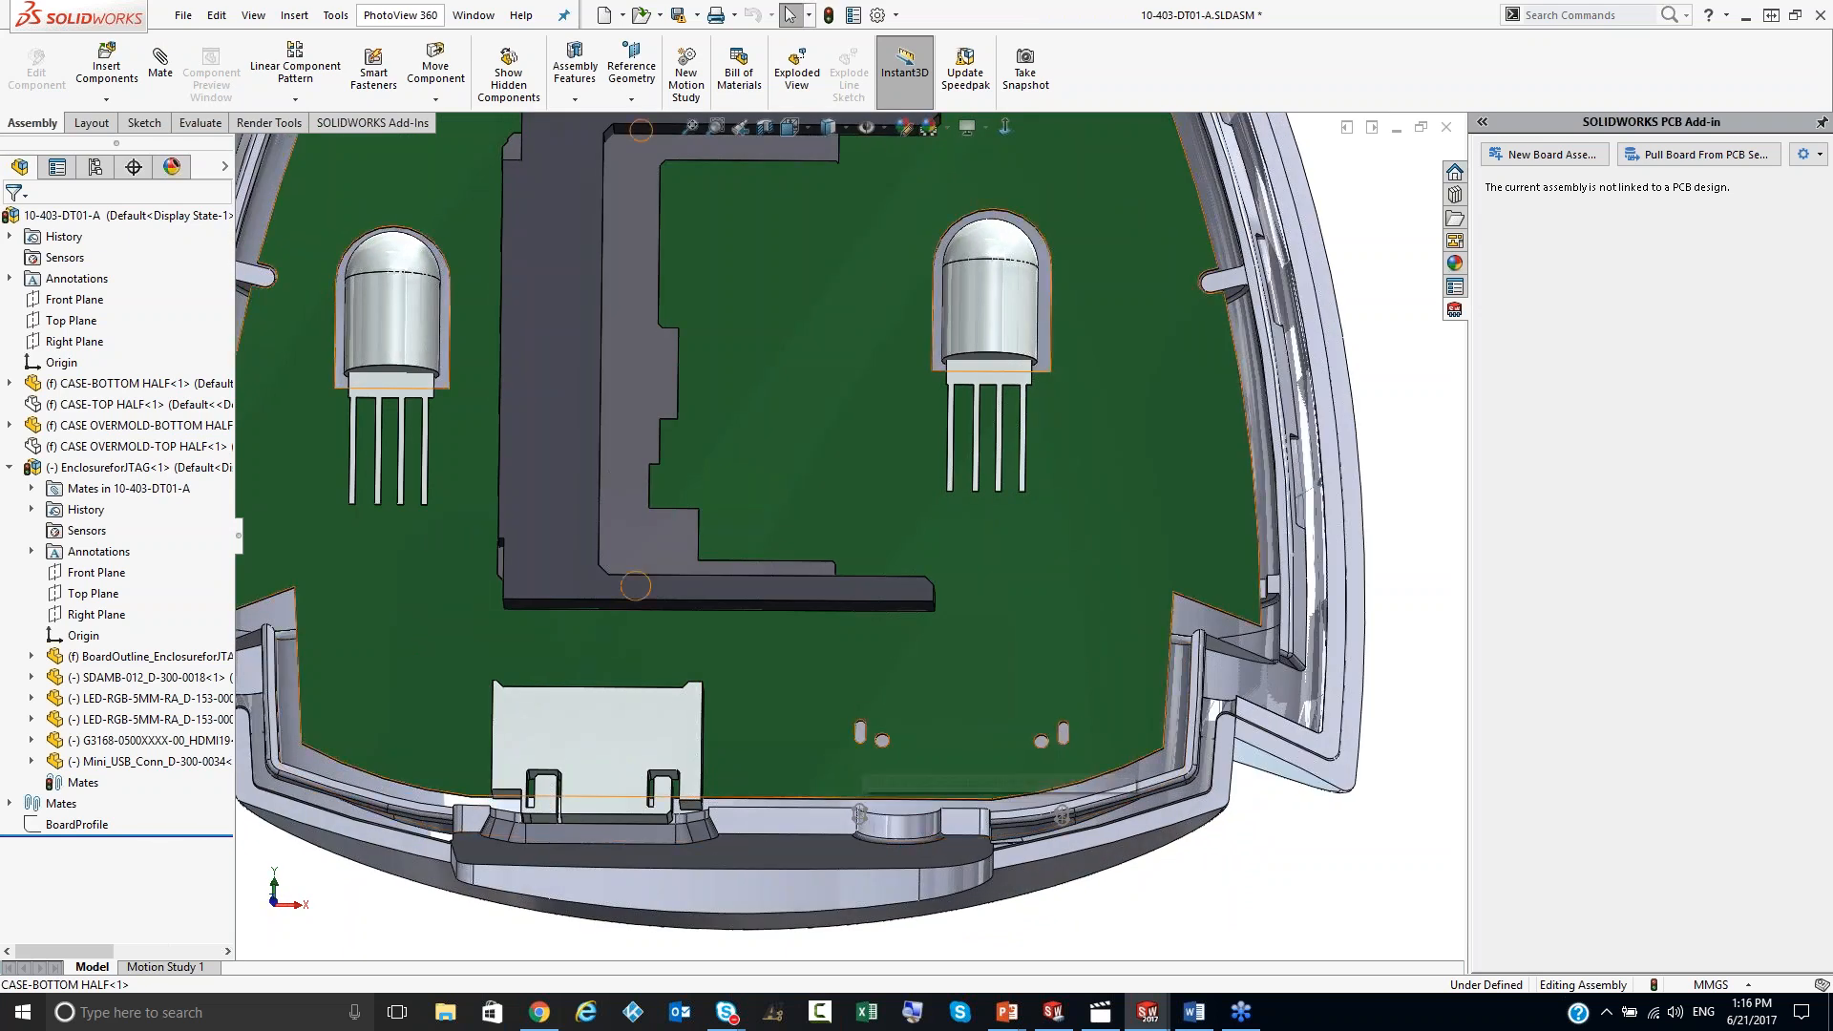
scroll(974, 616, "up", 2)
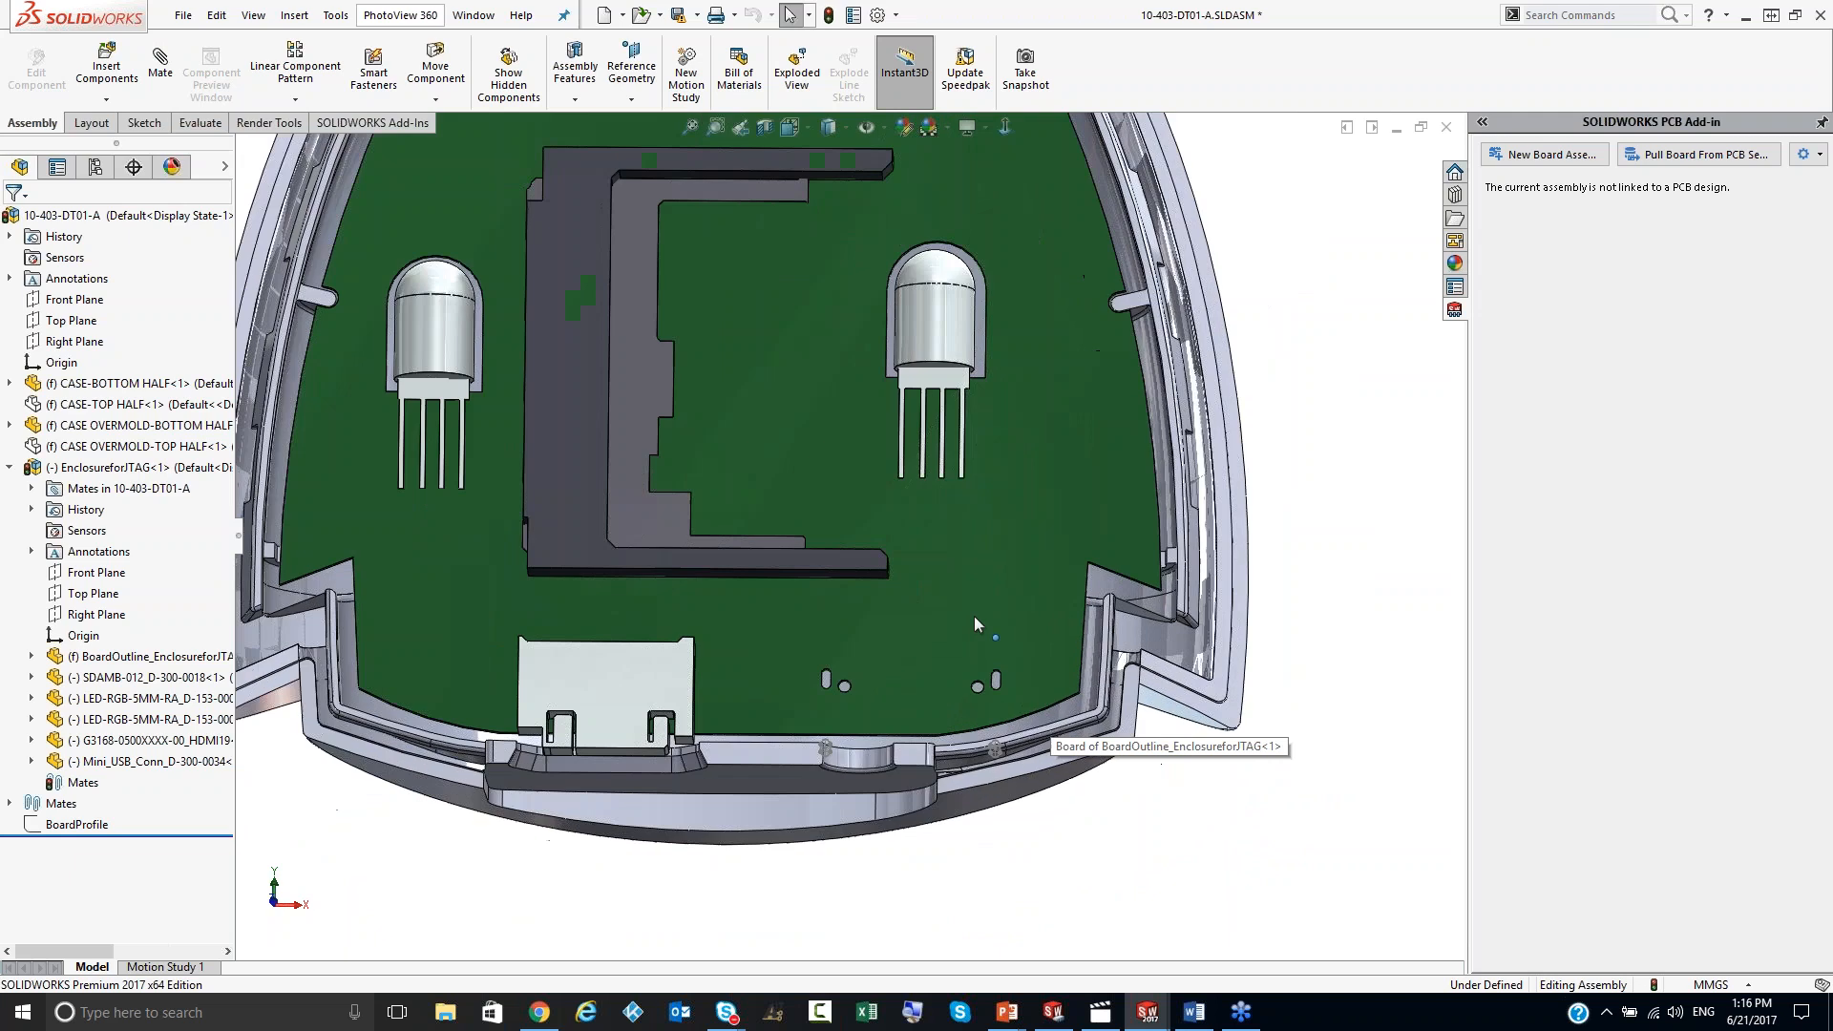
scroll(974, 616, "up", 4)
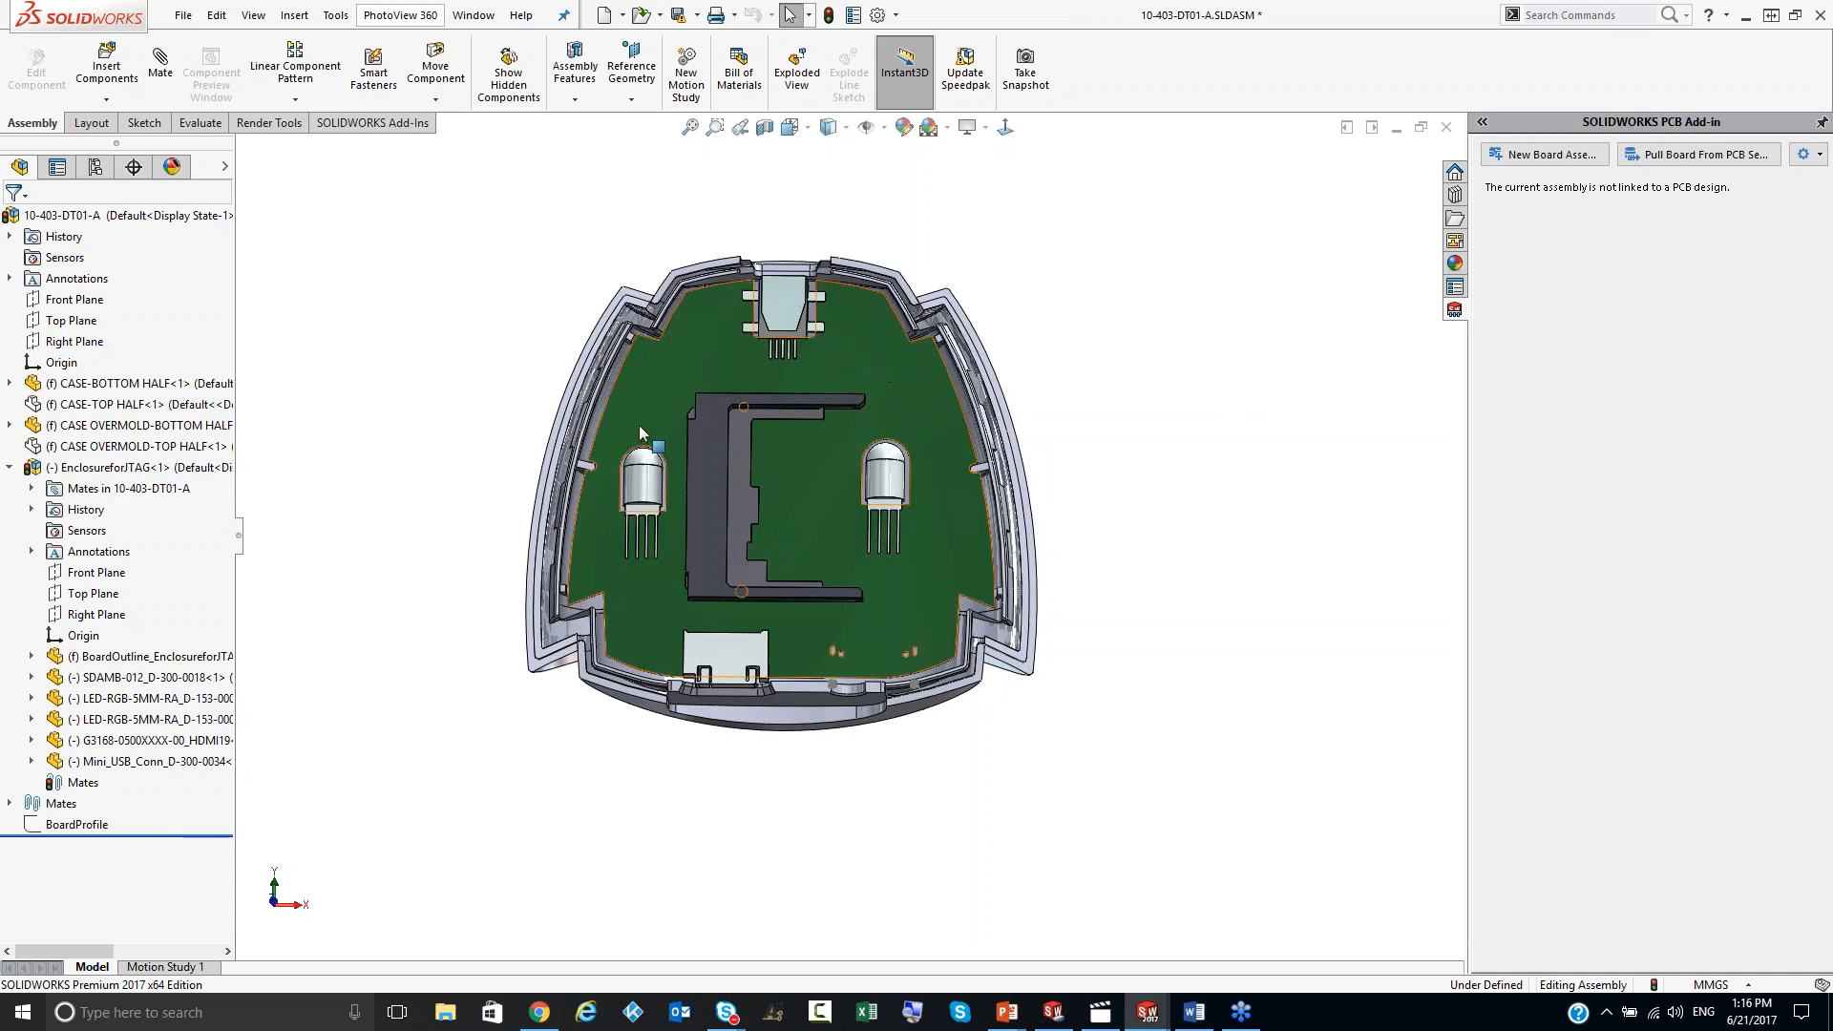
scroll(701, 354, "down", 3)
middle_click_drag(810, 414, 829, 445)
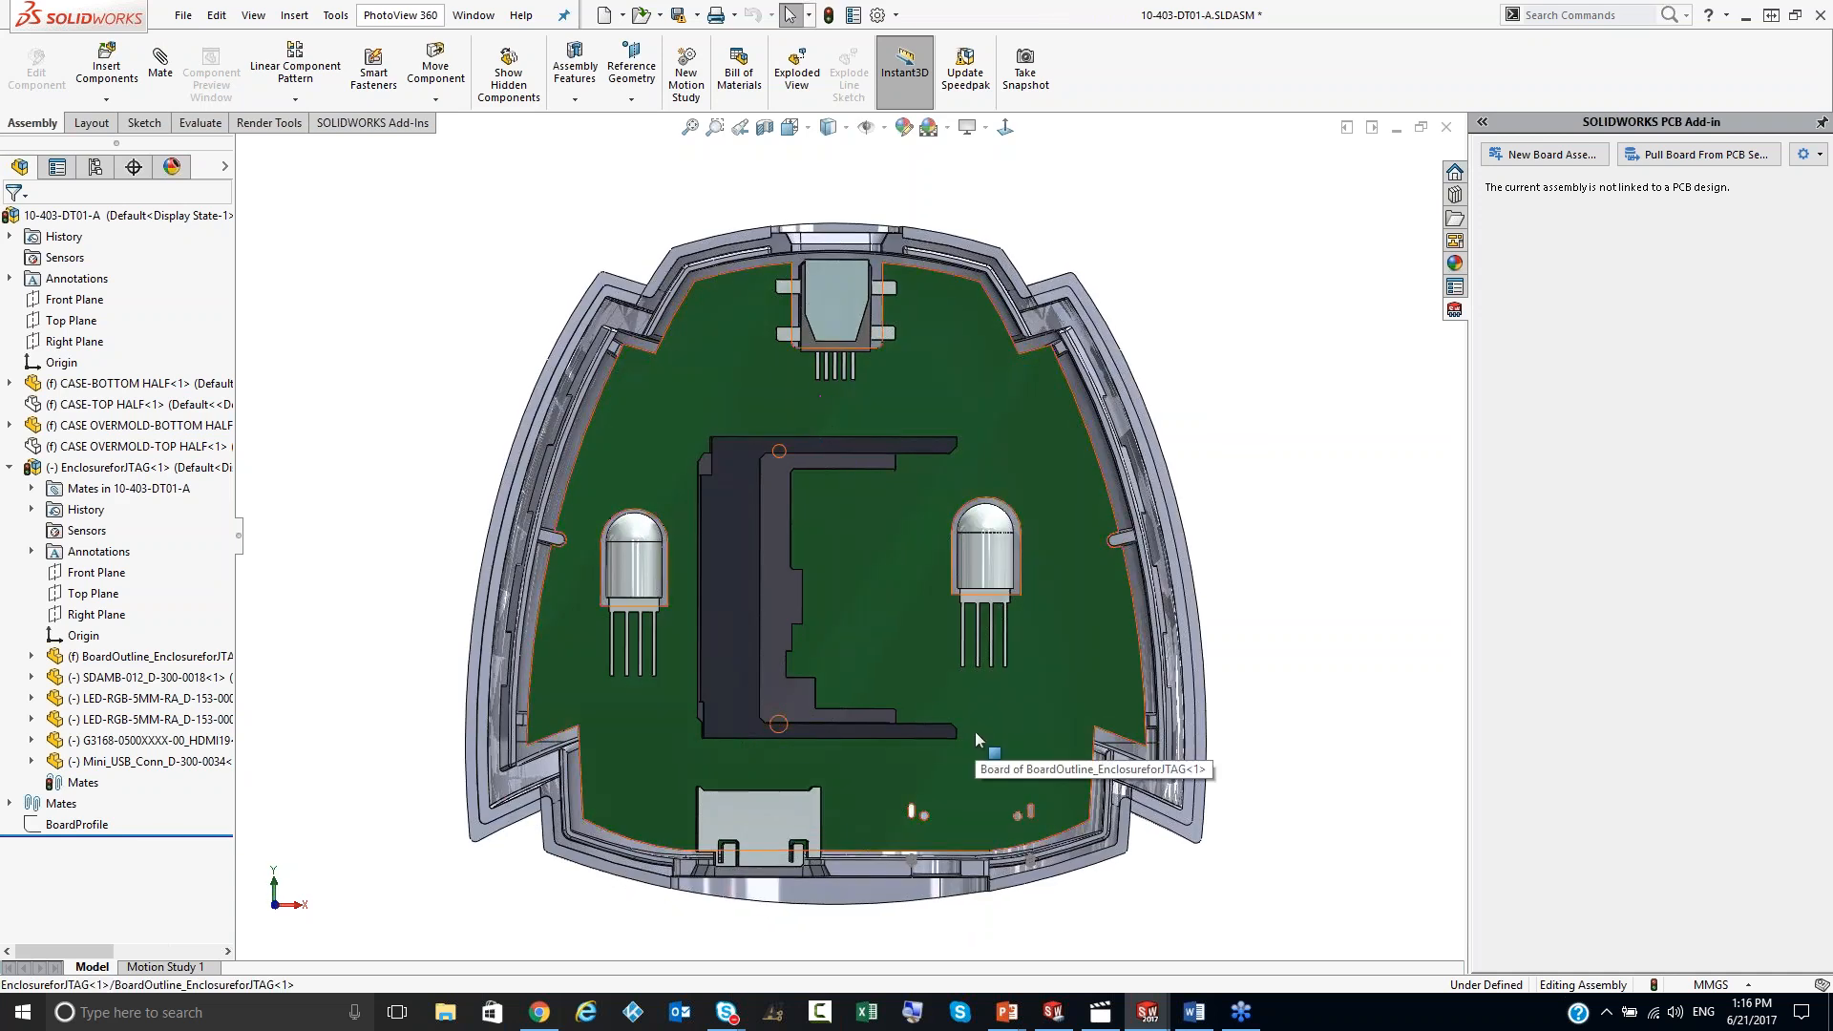
Step: Switch to the EnclosureforJTAG assembly and push its changes with the comment "Configured component placement and added cutouts for LEDs"
mouse_move(1146, 1017)
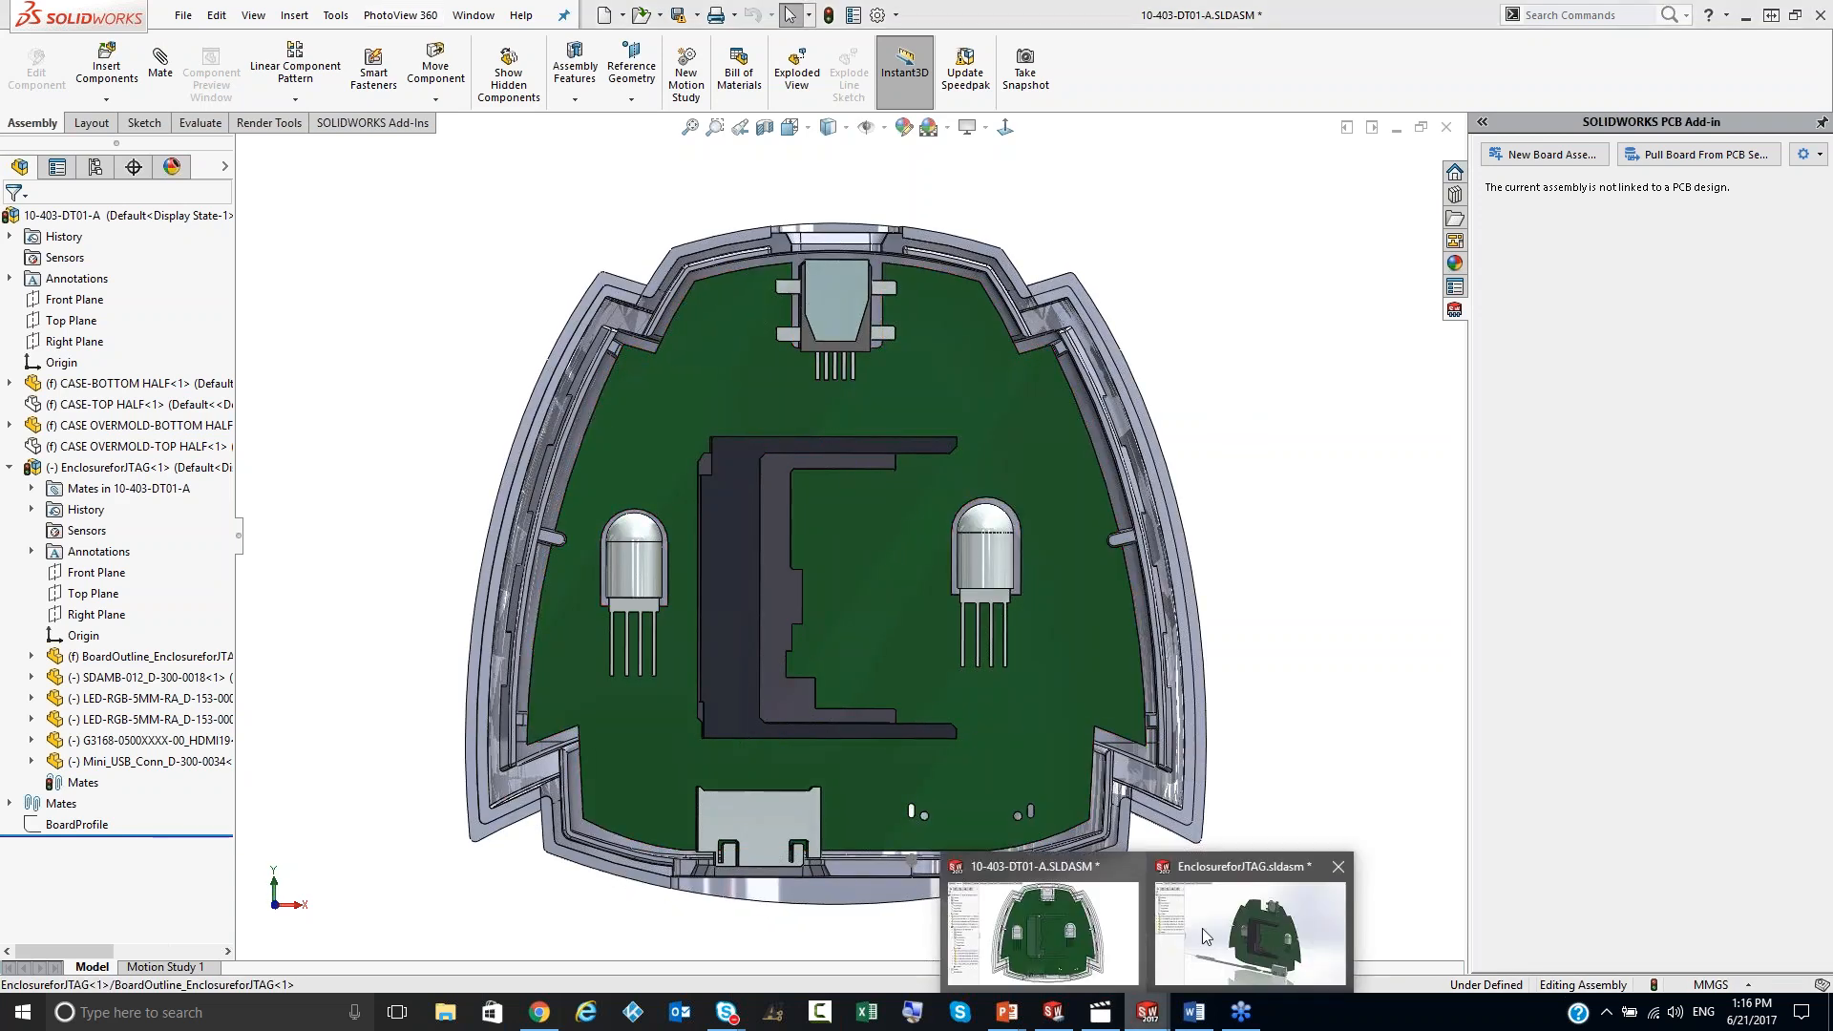
left_click(1205, 926)
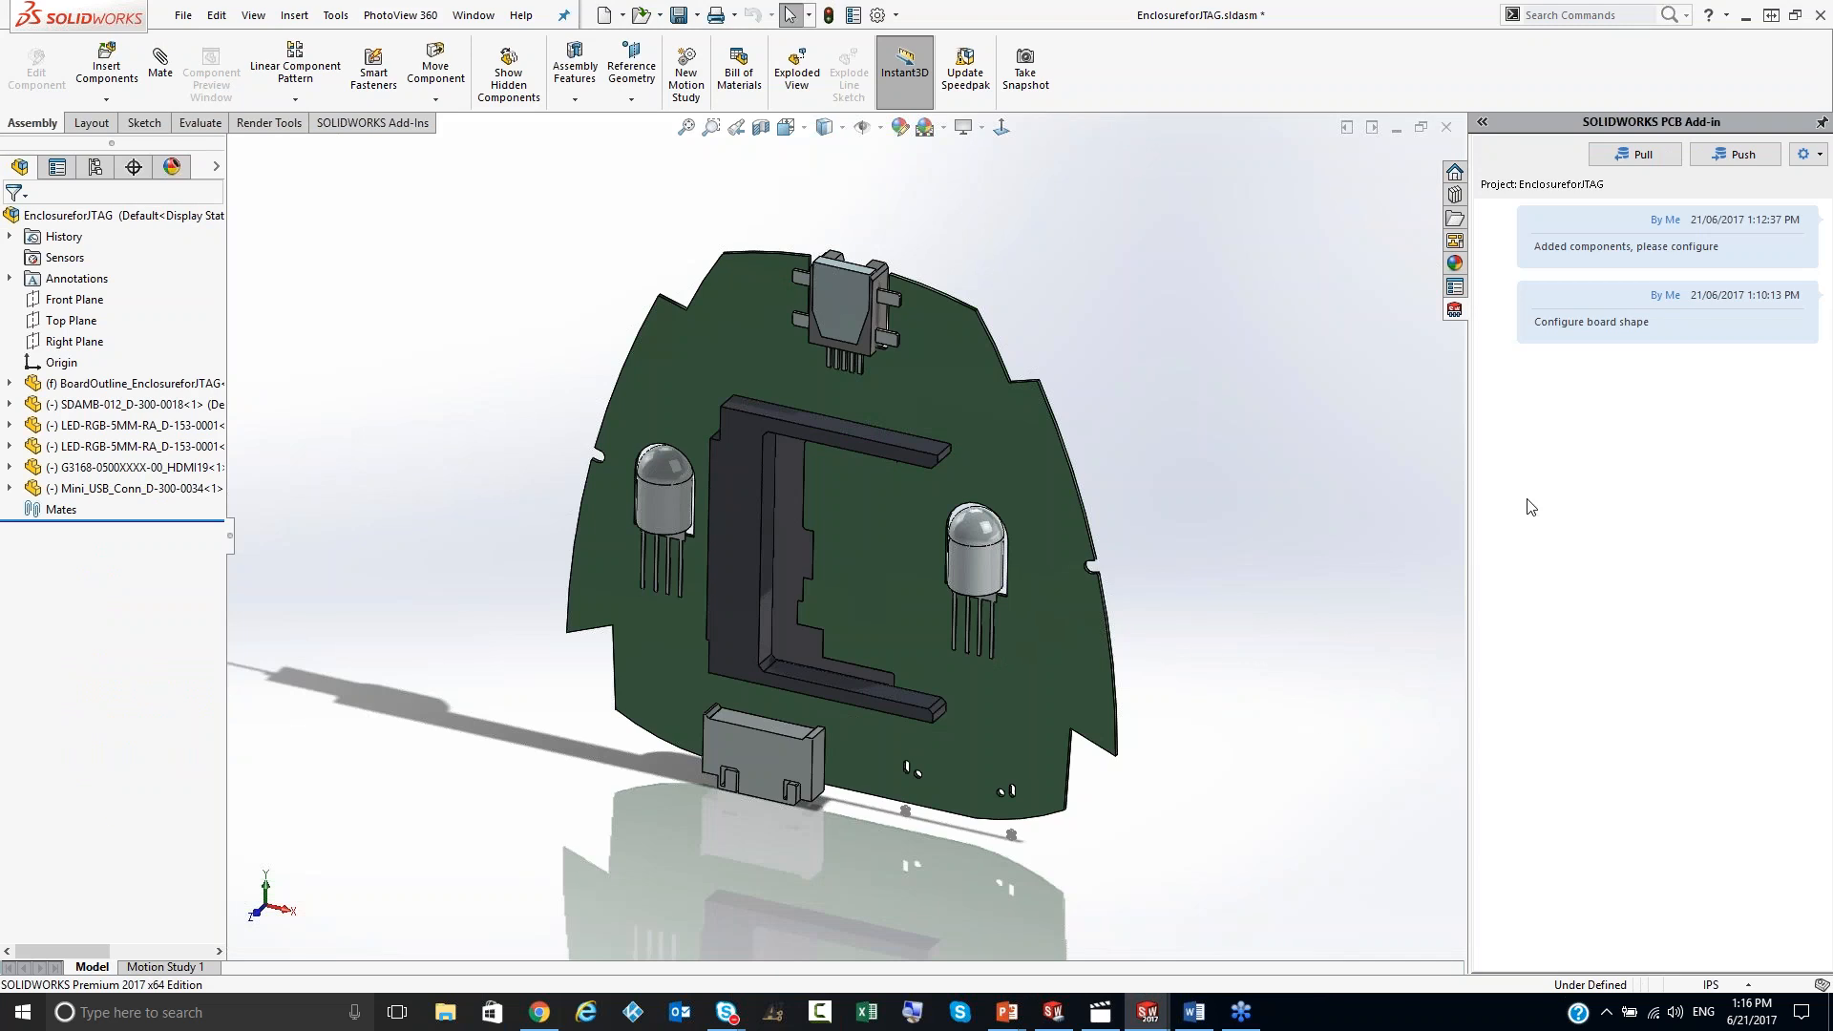
left_click(1716, 159)
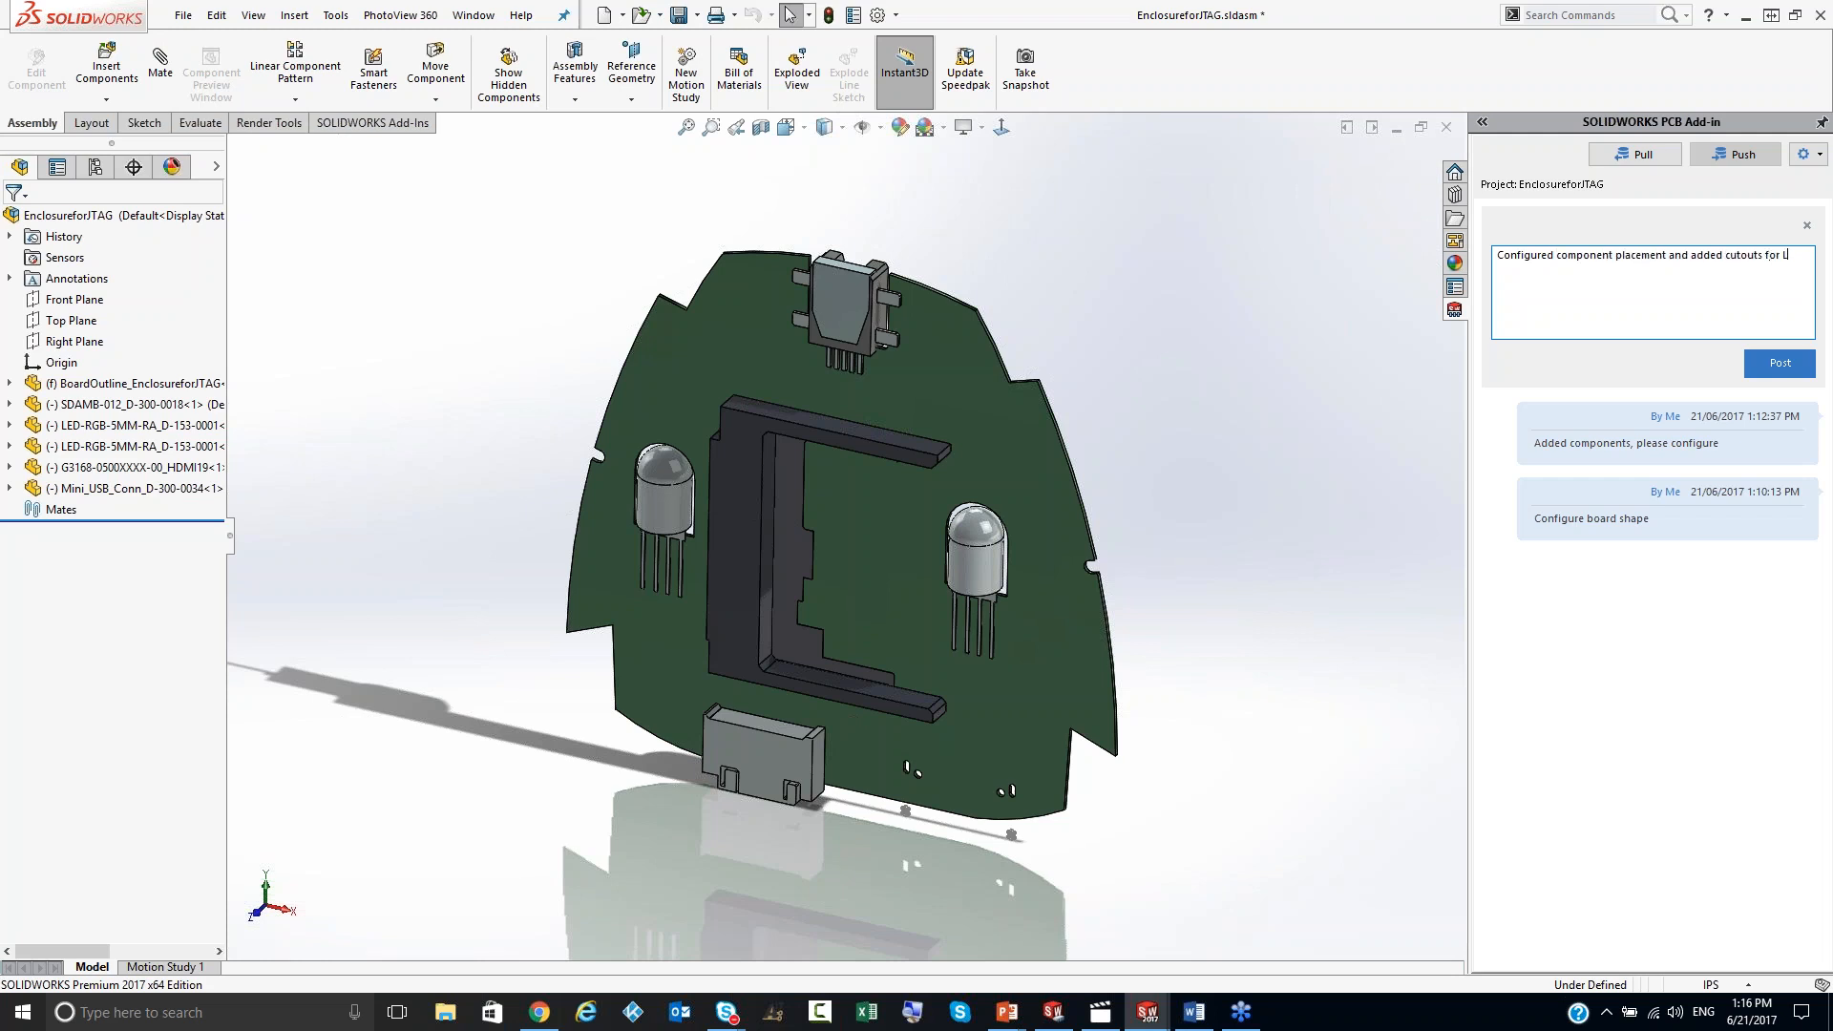
left_click(1777, 376)
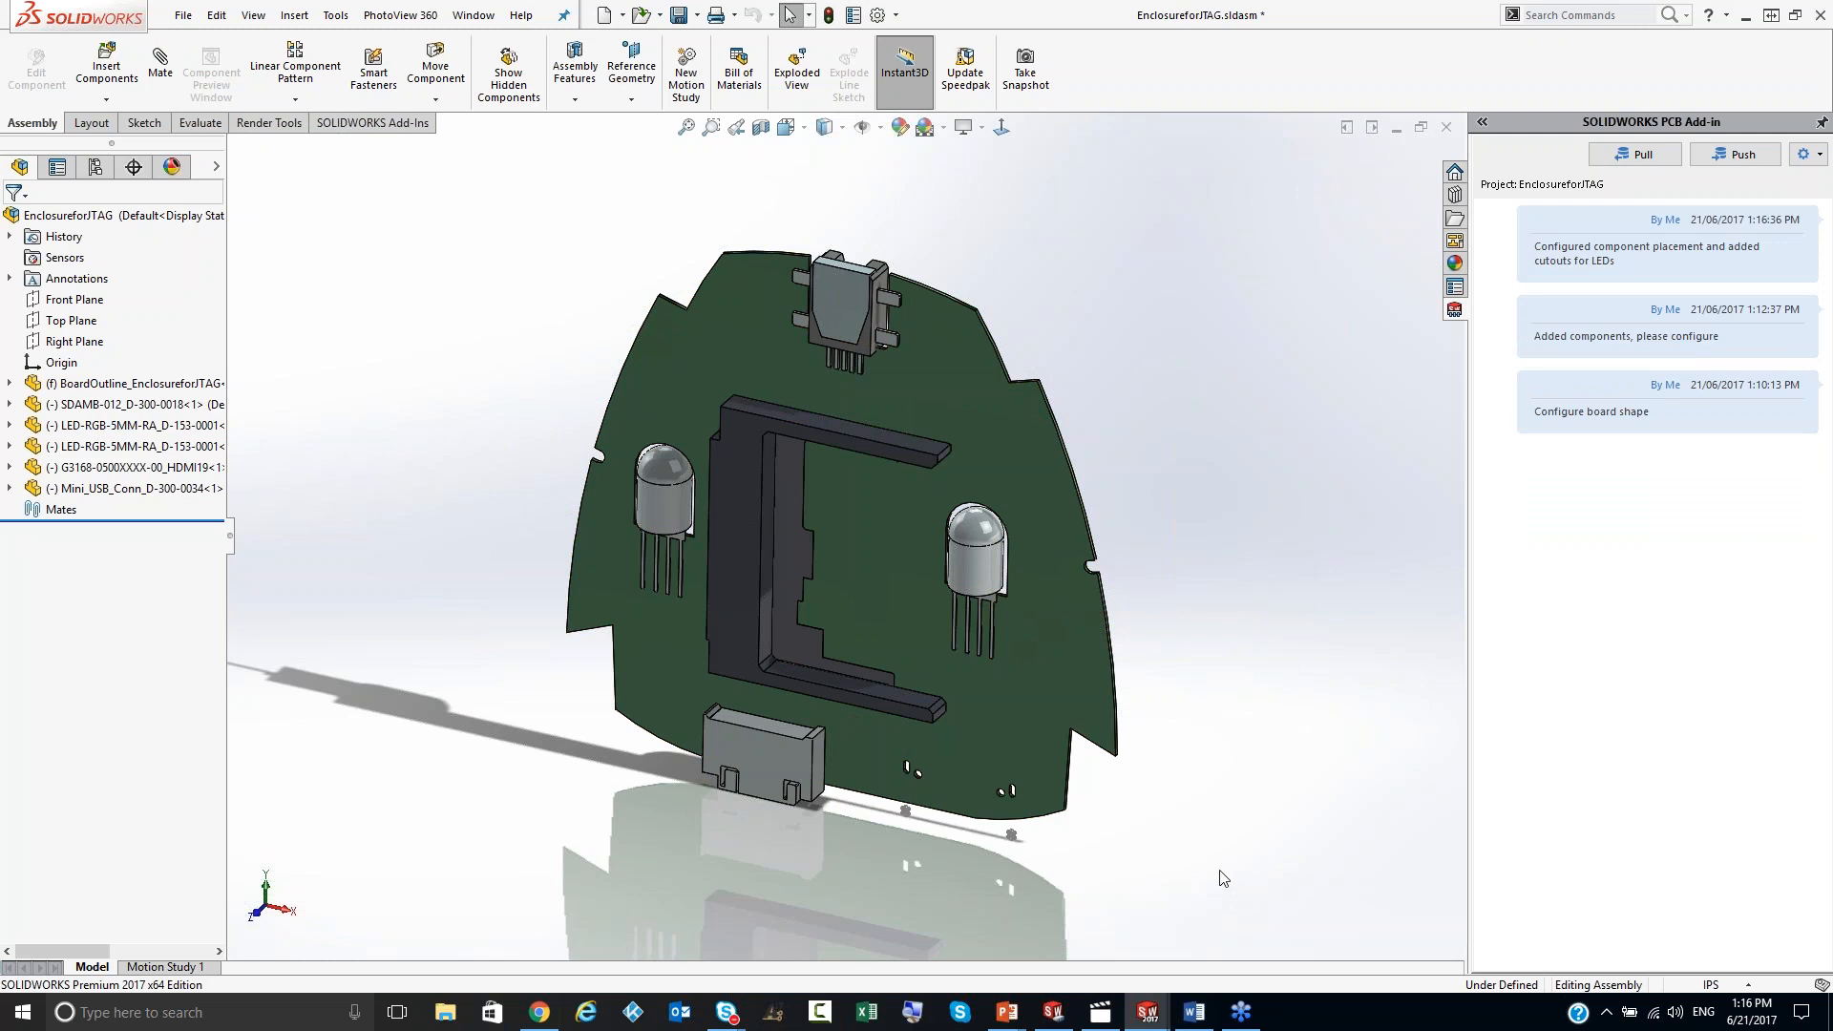
Step: Switch to SOLIDWORKS PCB and open the list of incoming changes to the board
left_click(1054, 1011)
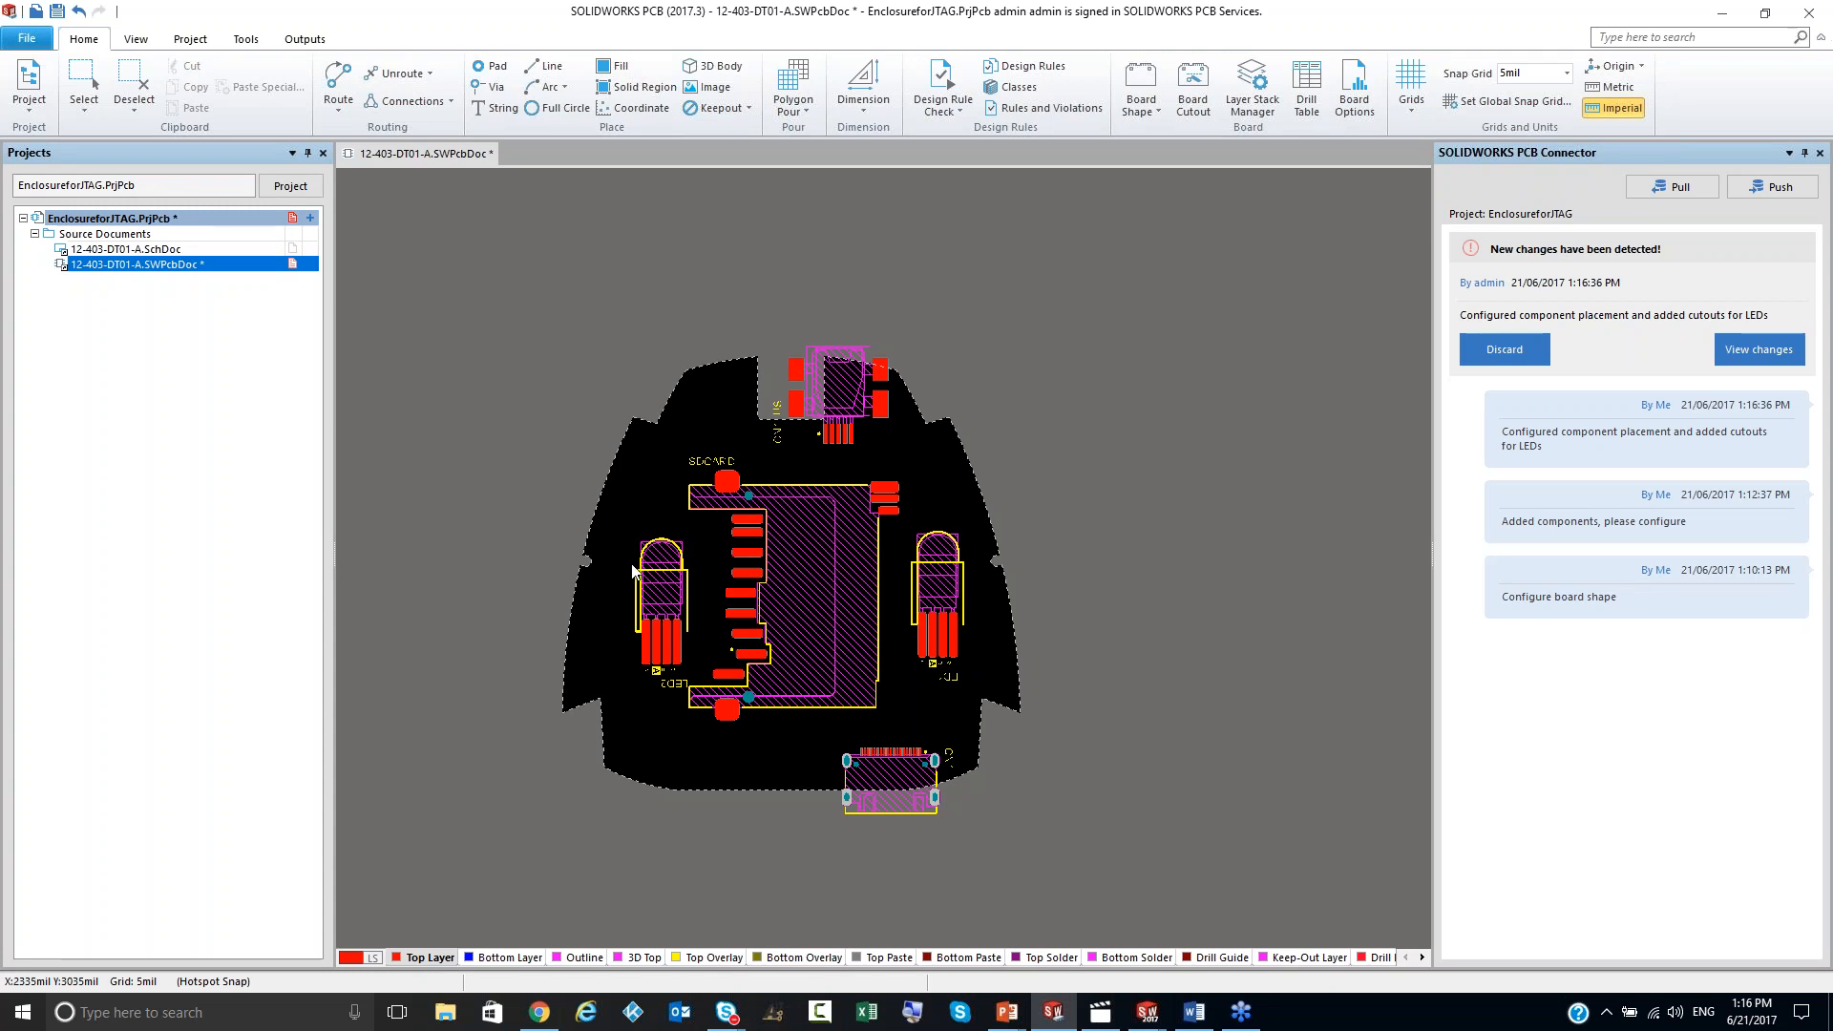
scroll(726, 530, "up", 2, "ctrl")
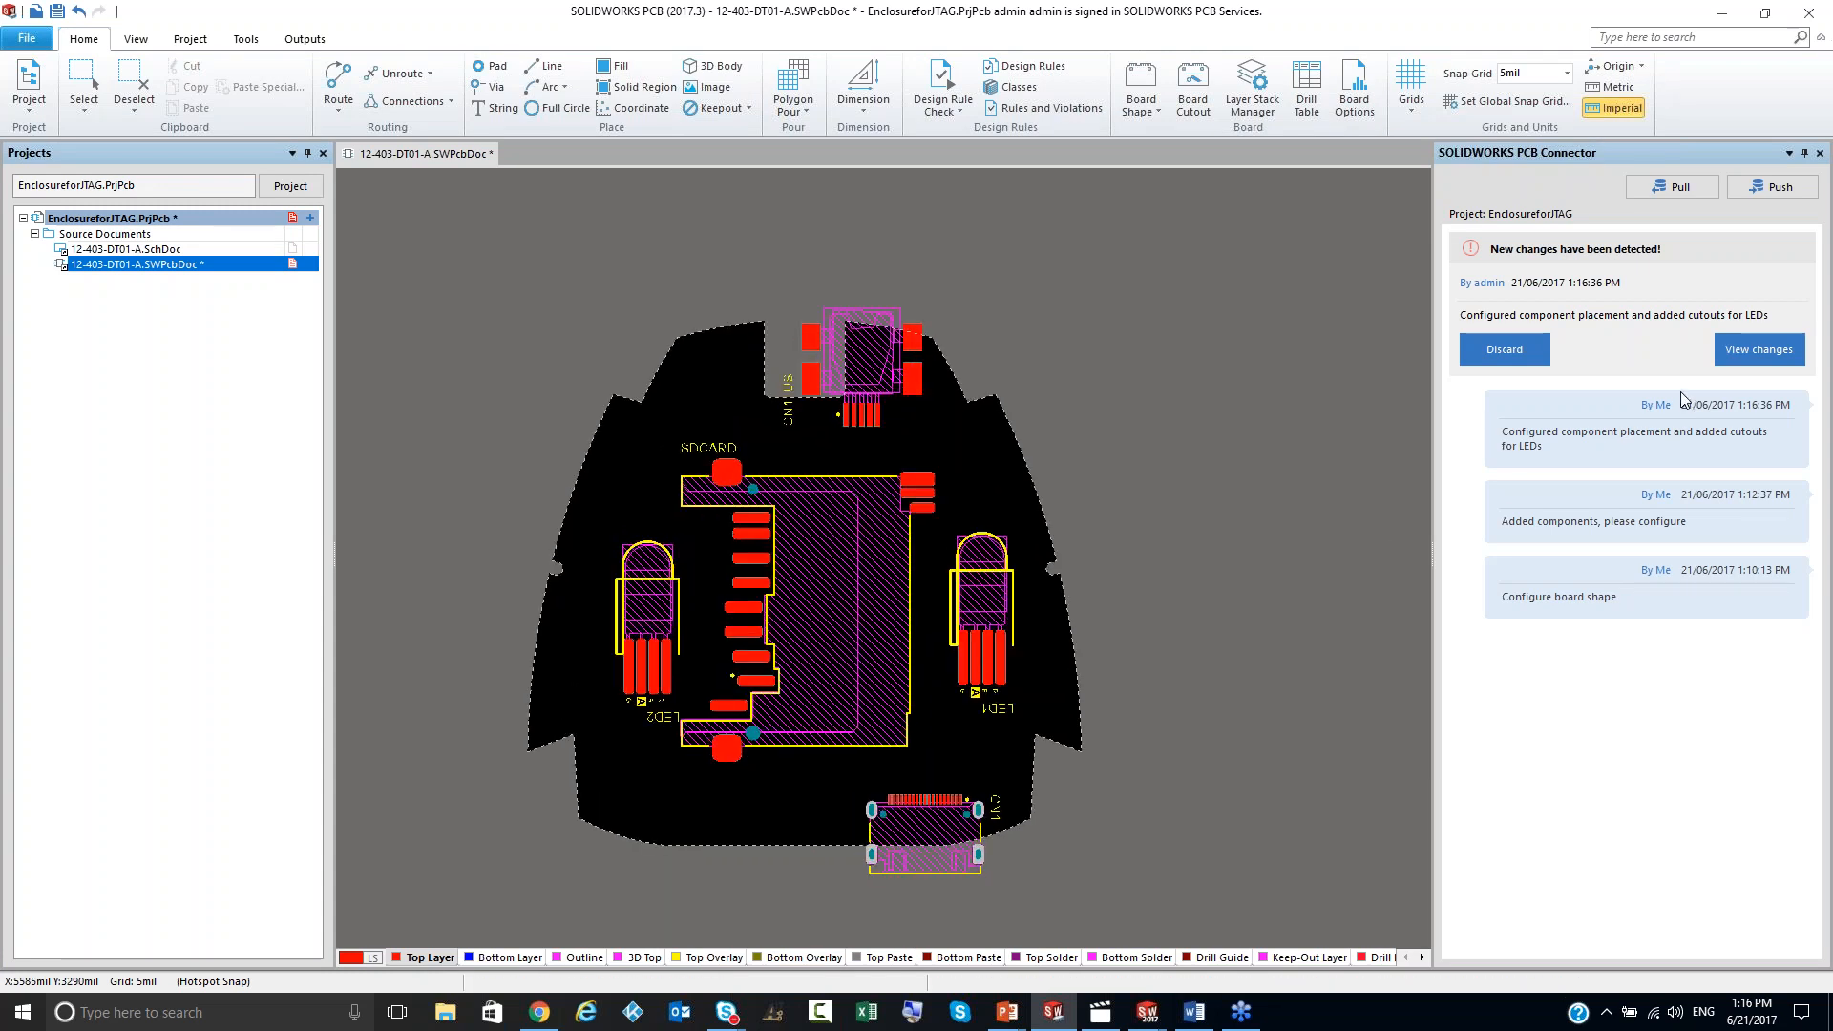
left_click(1724, 350)
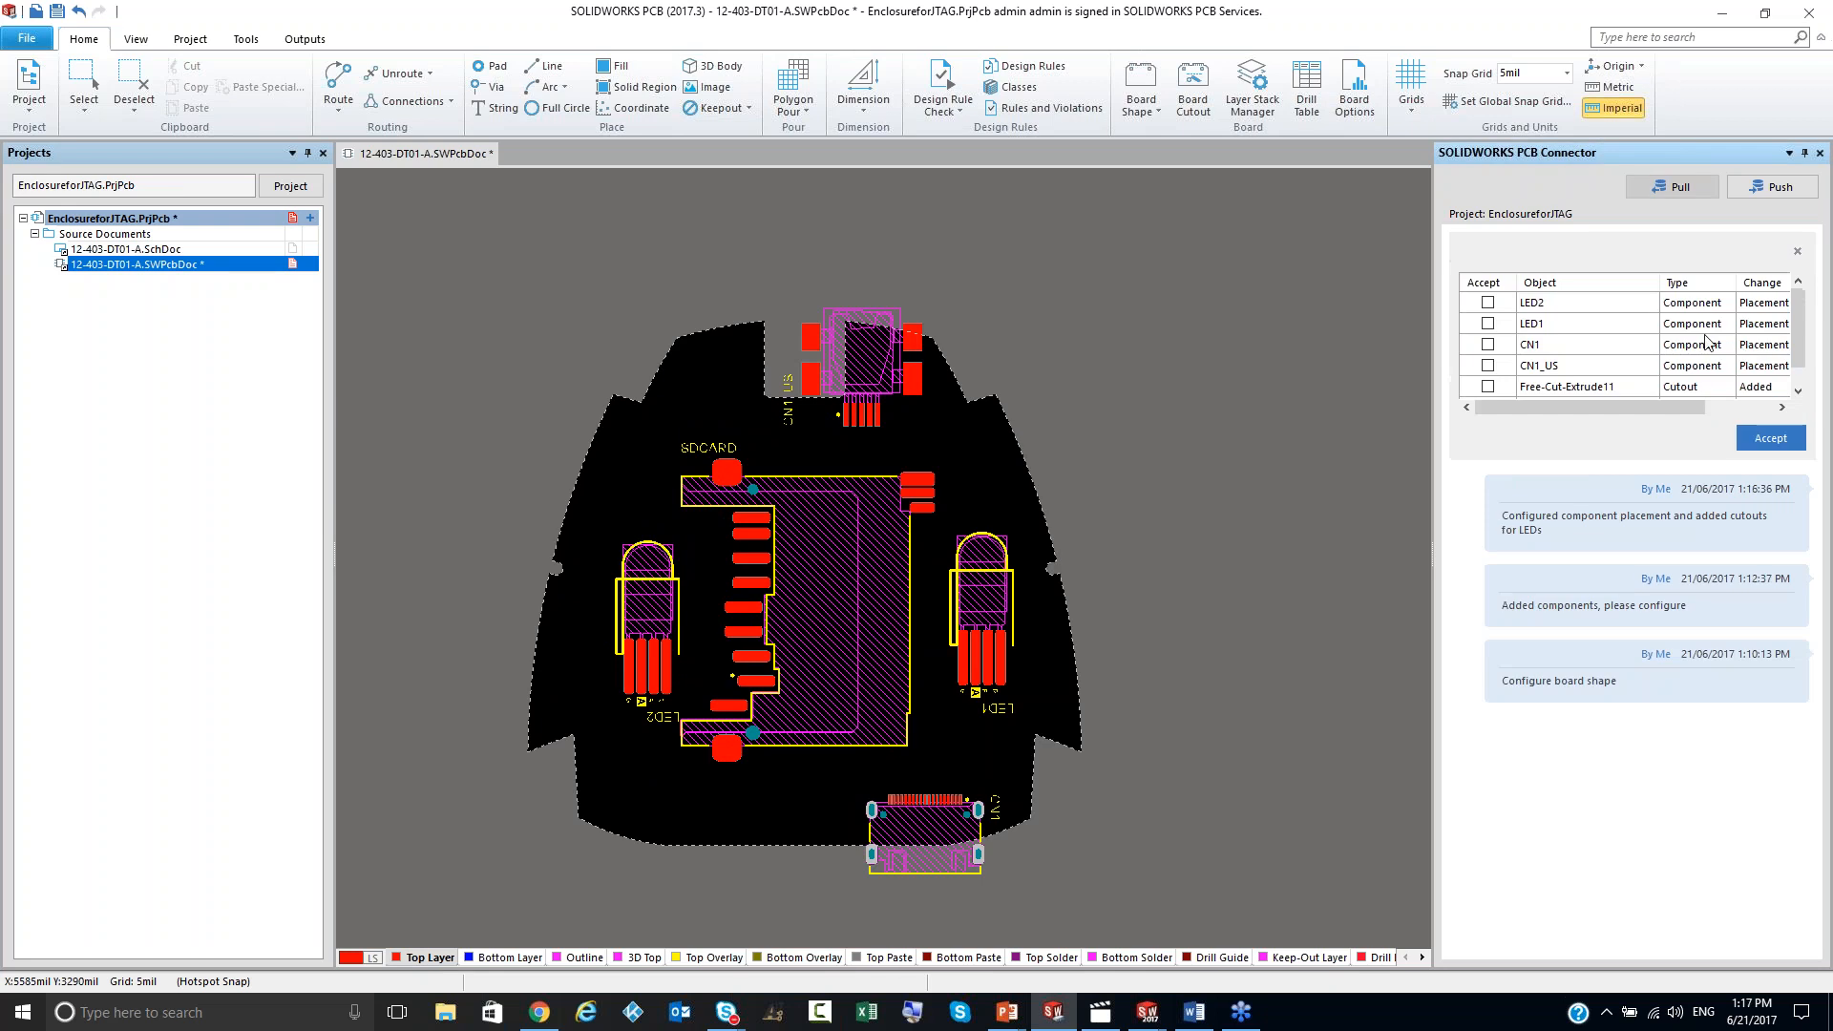
Step: Preview the incoming changes for CN1_US, the Free-Cut-Extrude12 and Free-Cut-Extrude11 cutouts, and LED1 on the board
left_click(1541, 366)
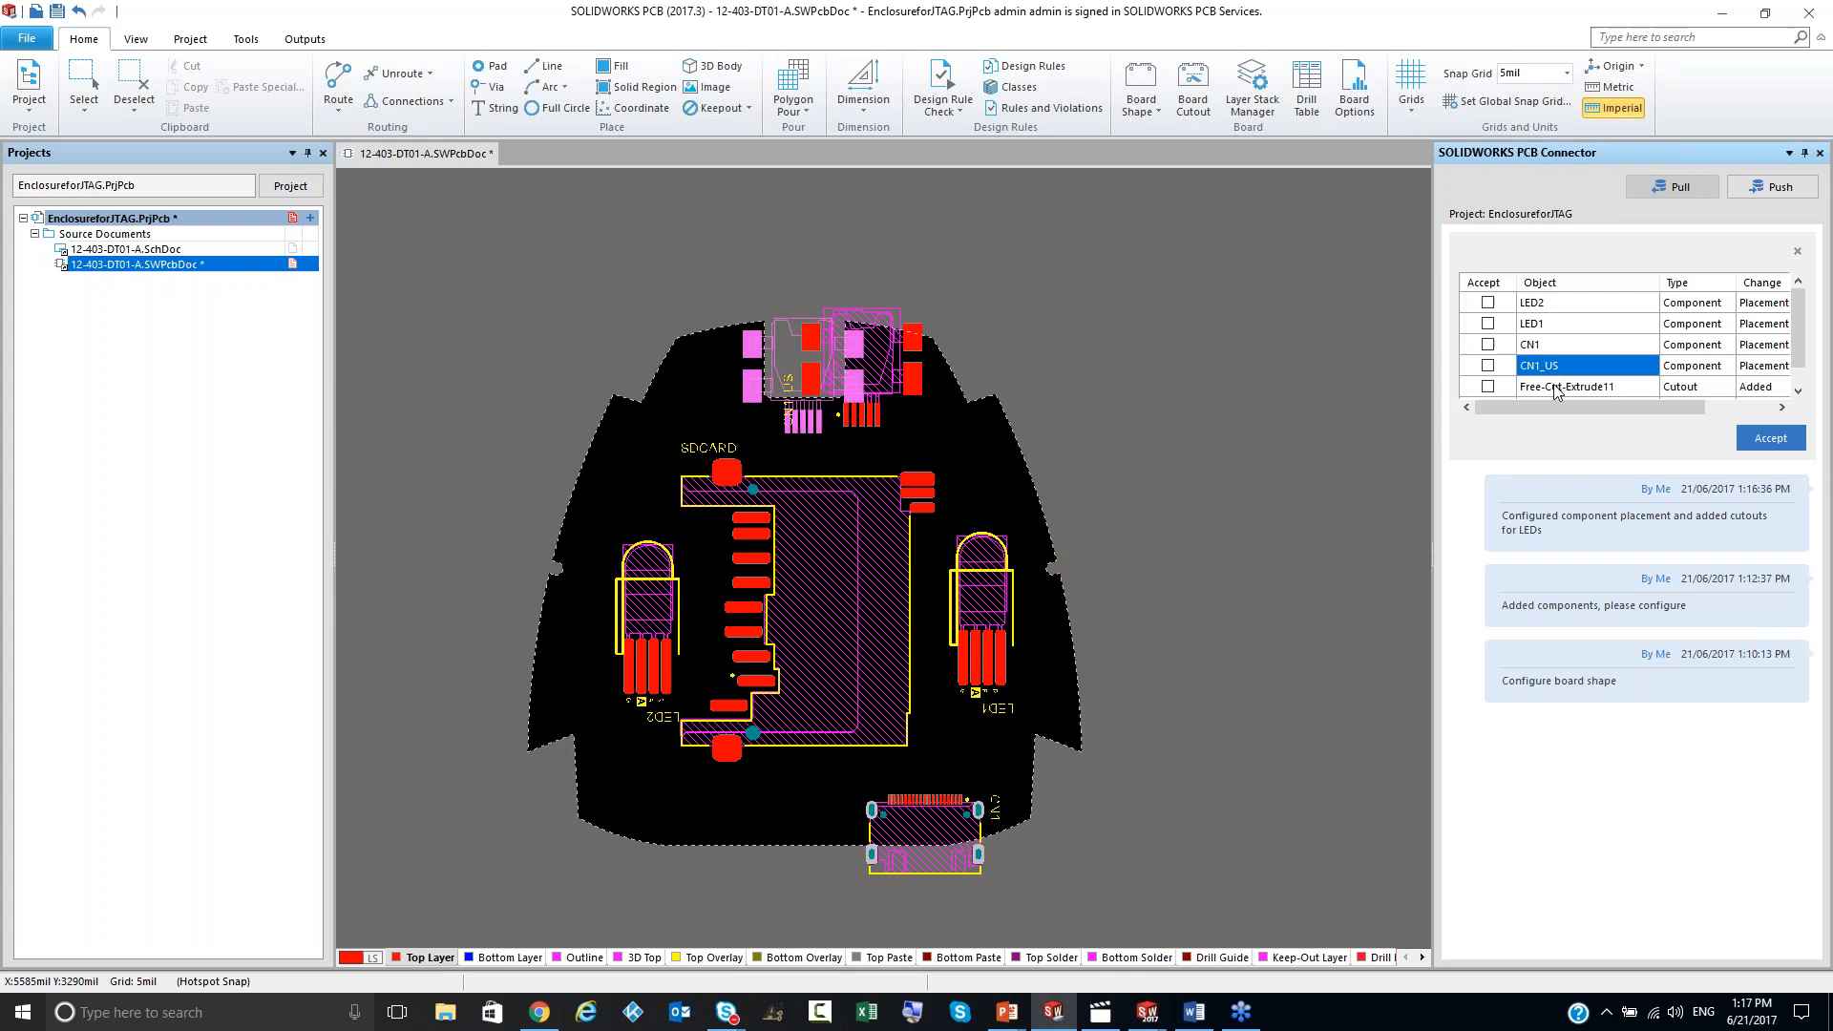
scroll(1558, 381, "down", 1)
left_click(1558, 387)
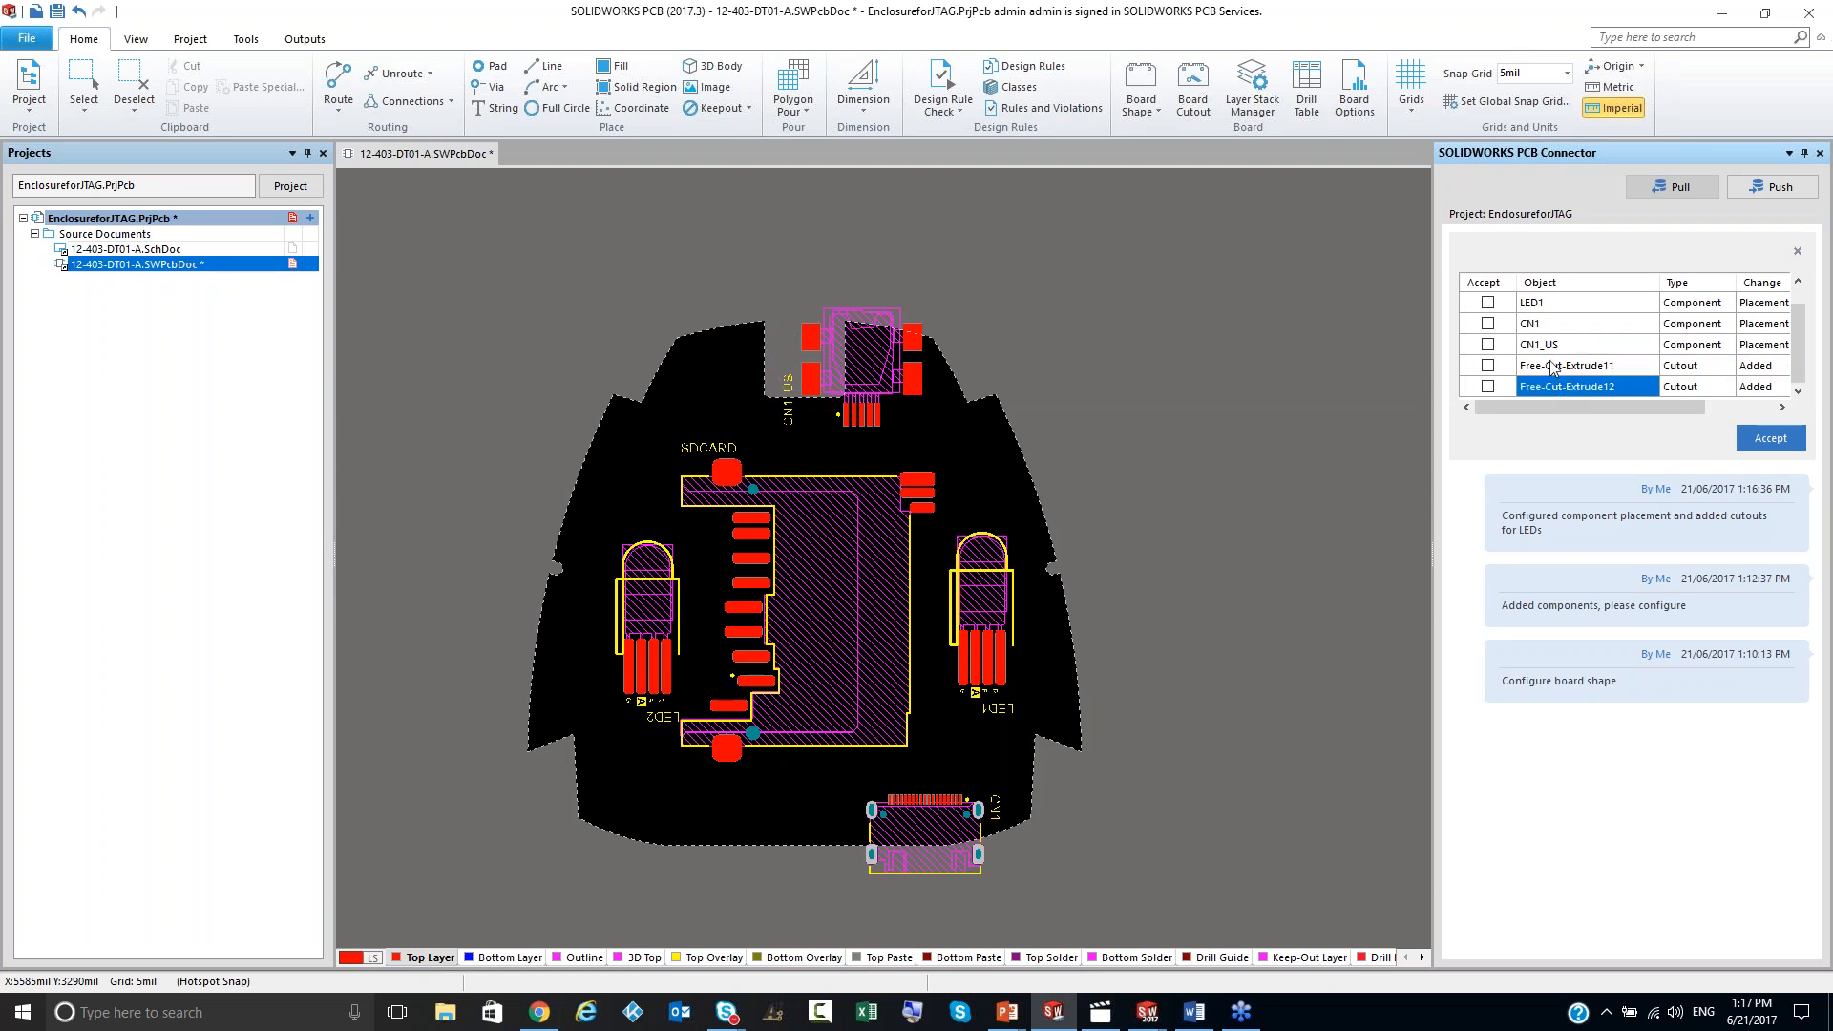
left_click(1553, 367)
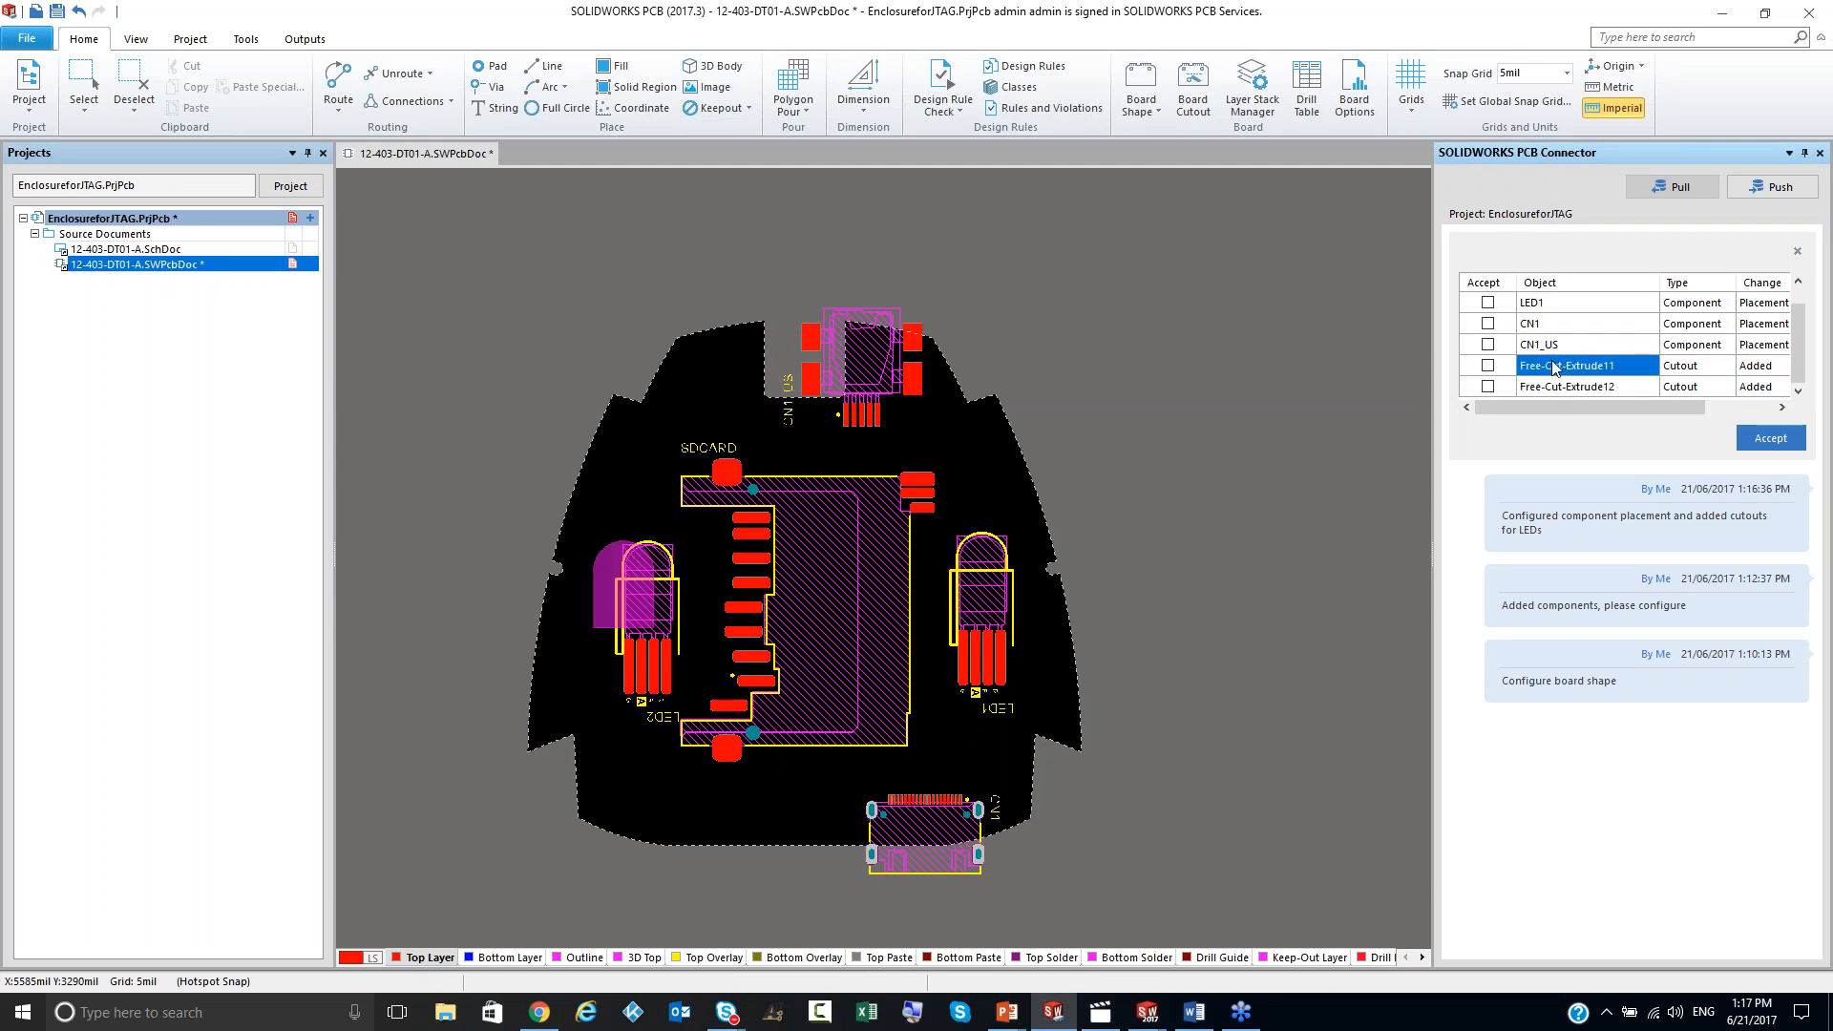
left_click(1555, 305)
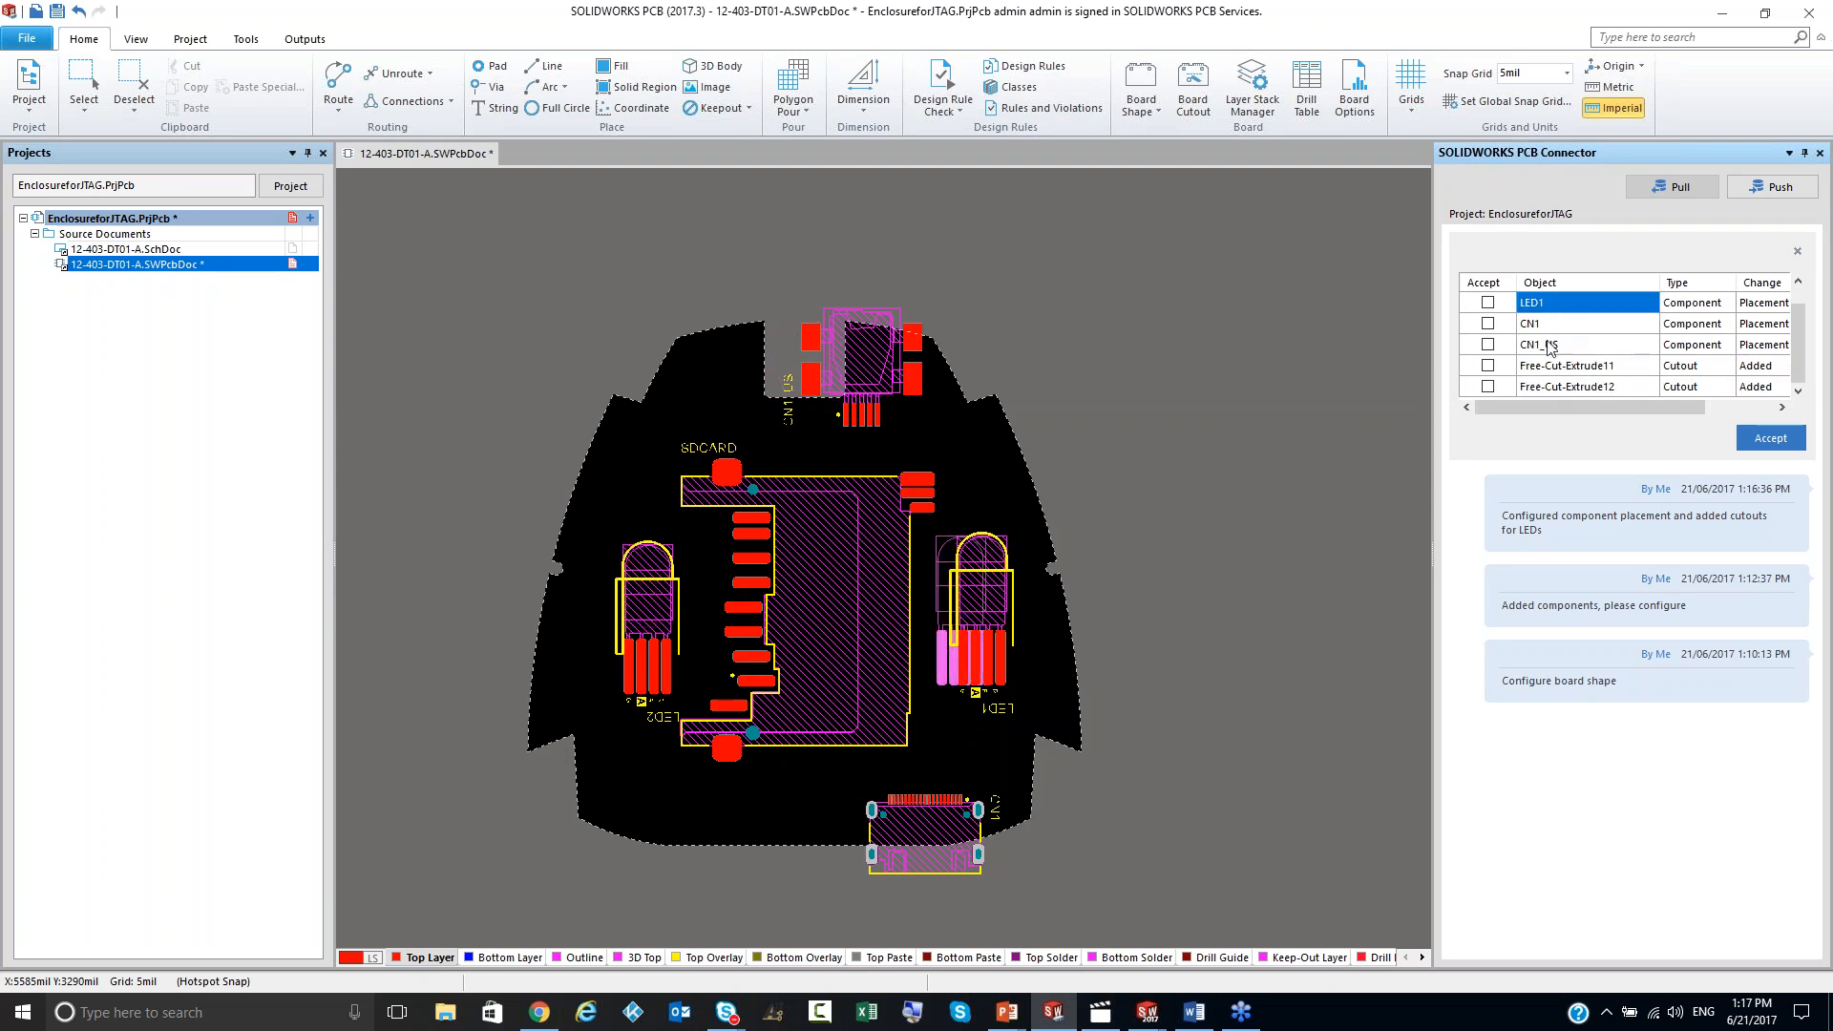
Step: Mark all the listed placement and cutout changes as accepted and apply them to the board
right_click(1530, 327)
left_click(1558, 341)
left_click(1768, 439)
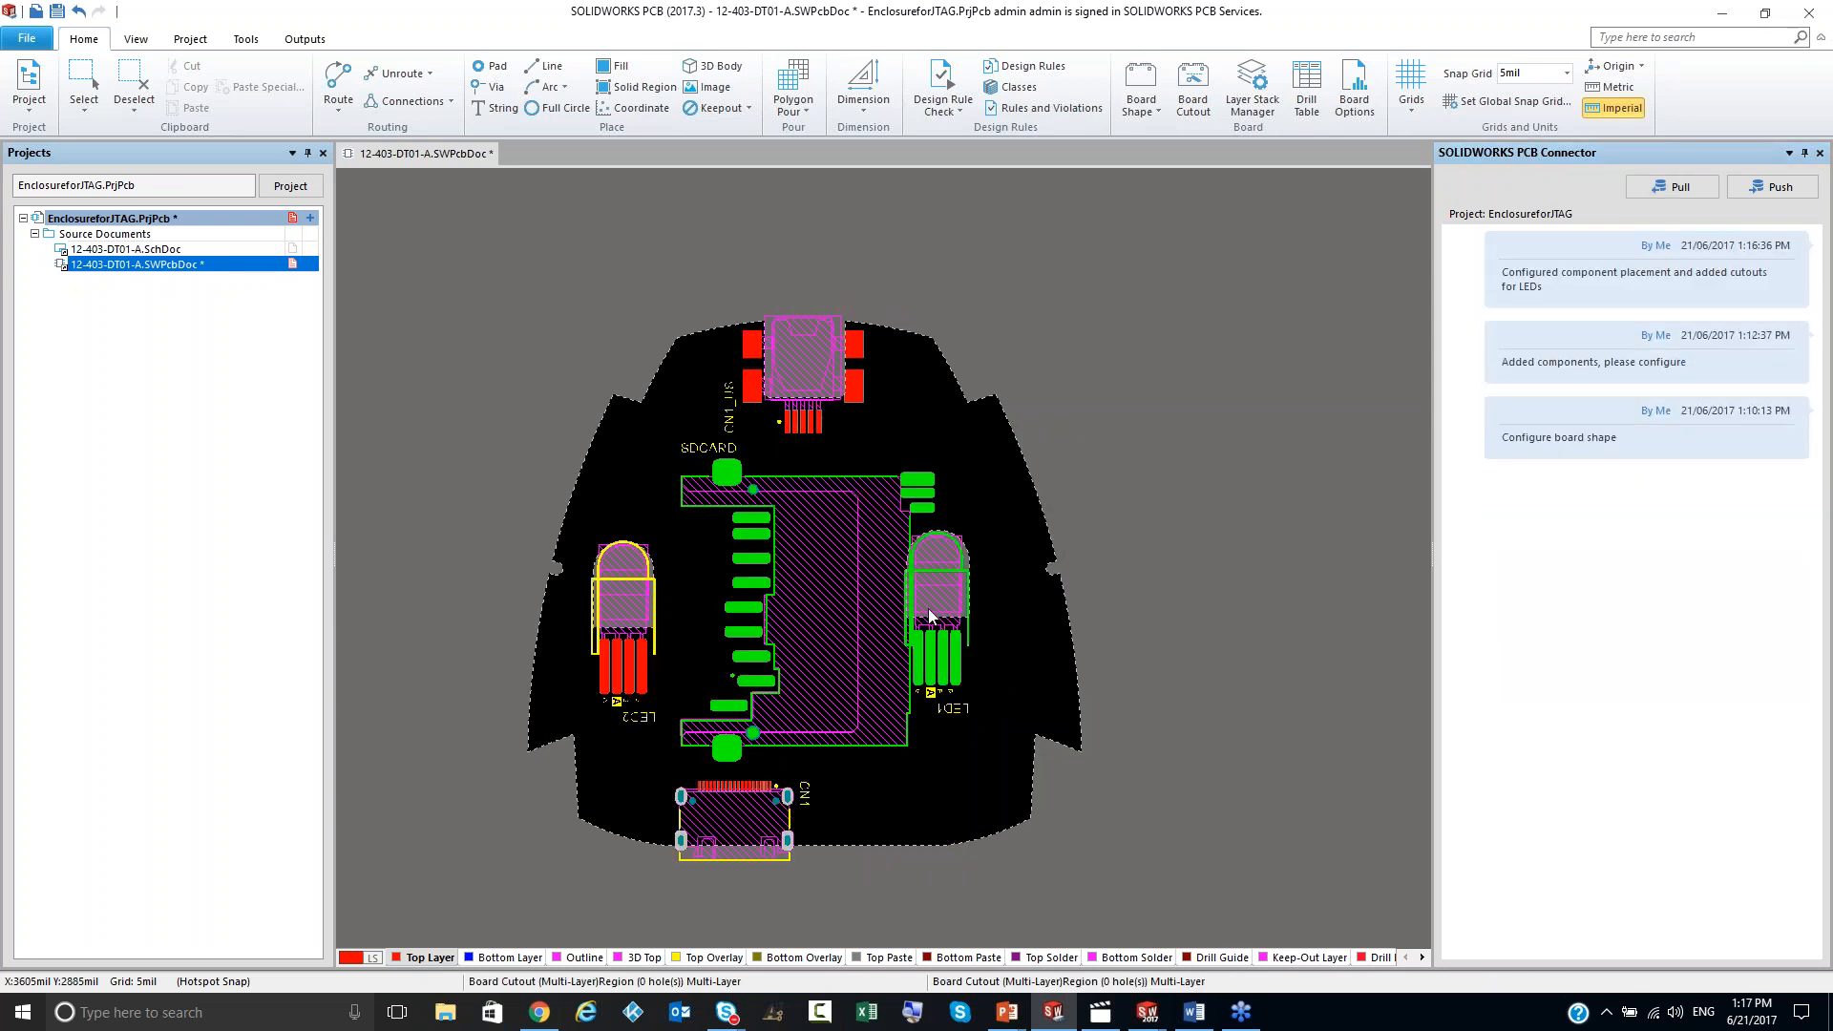
Step: Move LED1 slightly to the right so its outline clears the SDCARD socket
scroll(940, 609, "up", 3, "ctrl")
scroll(1018, 615, "right", 1, "shift")
left_click(1041, 606)
left_click(1014, 588)
left_click(1043, 602)
scroll(1321, 684, "down", 1, "ctrl")
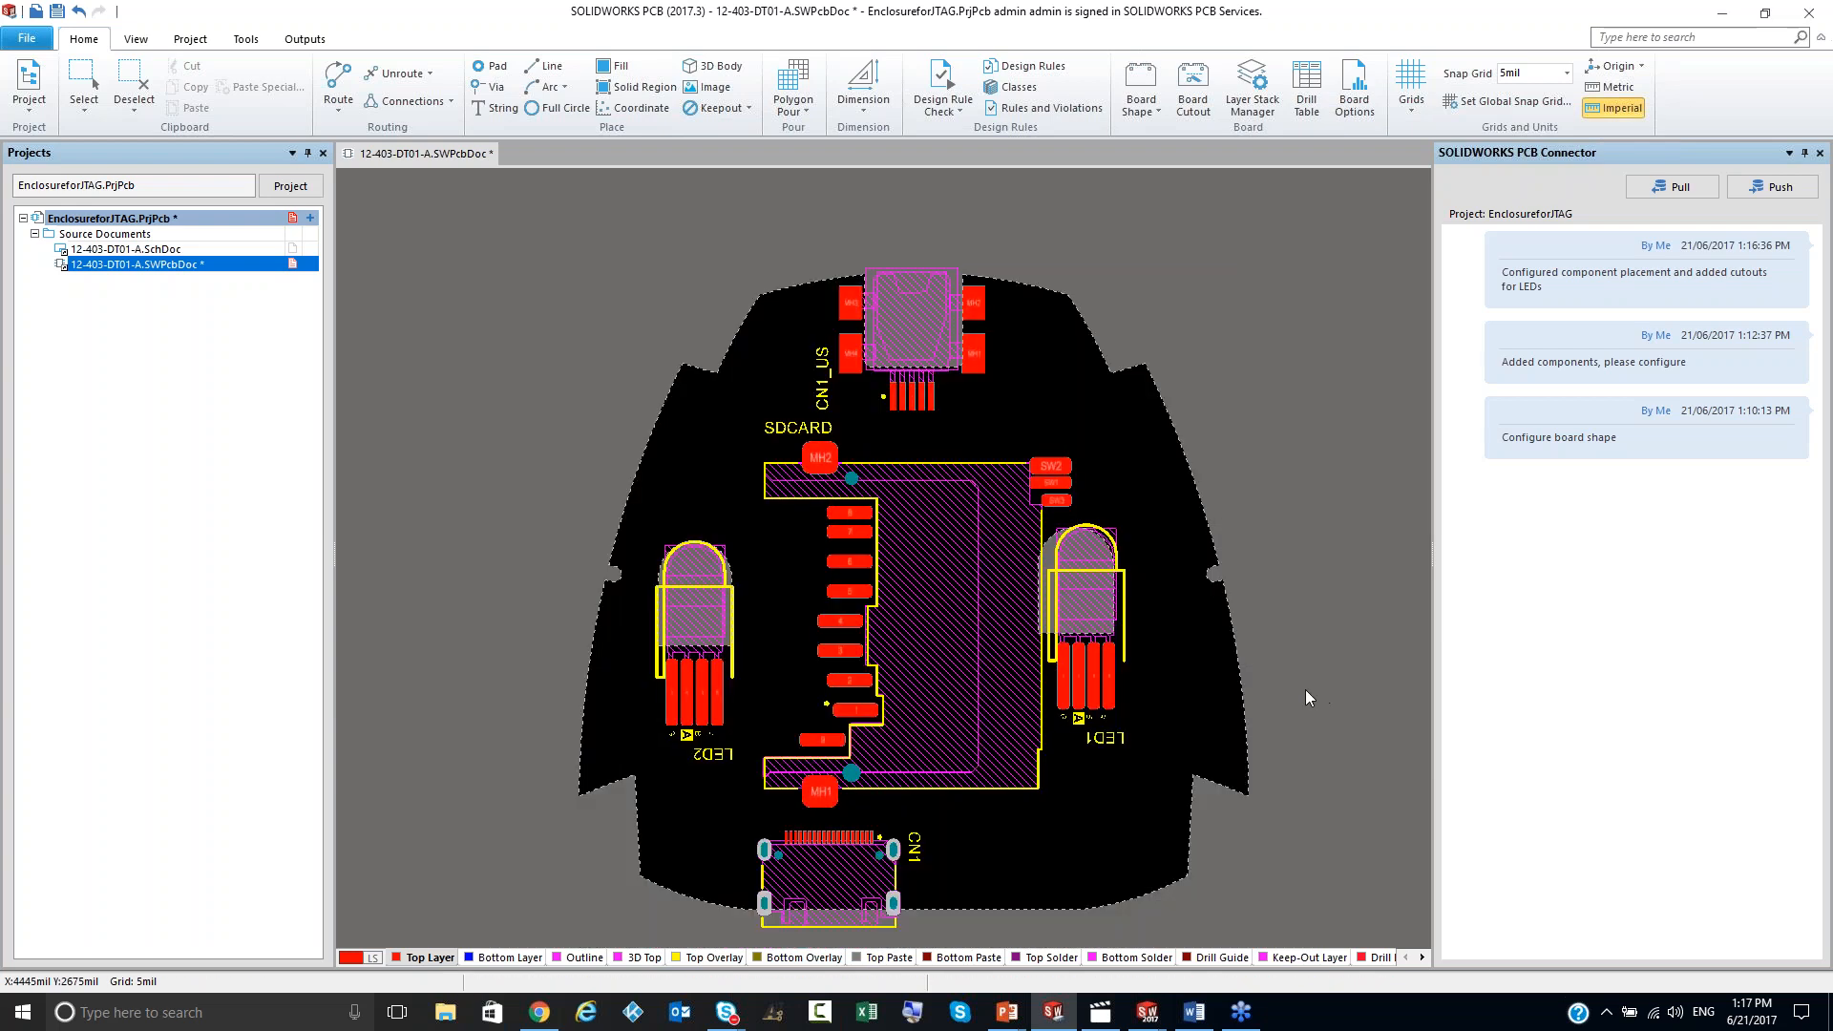
Step: Check the updated board and its LED cutouts in 3D, then return to the 2D layout
key("3")
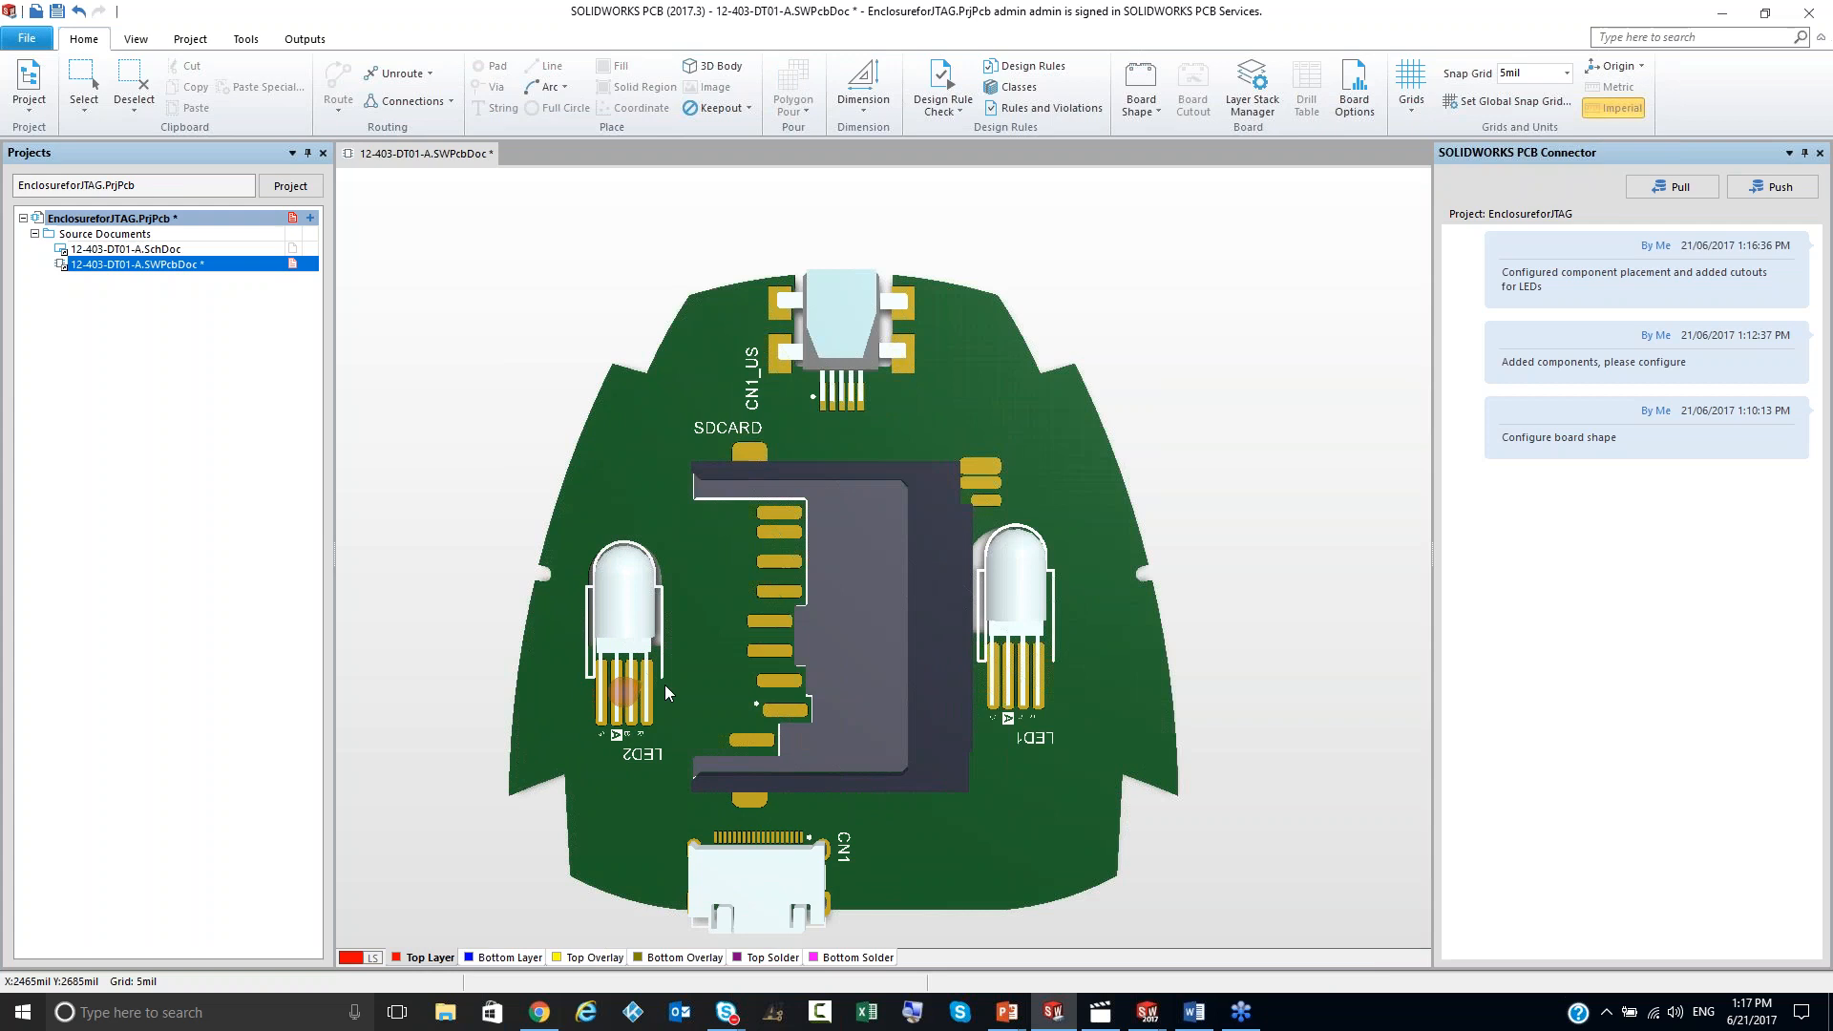
scroll(830, 688, "down", 2)
key("2")
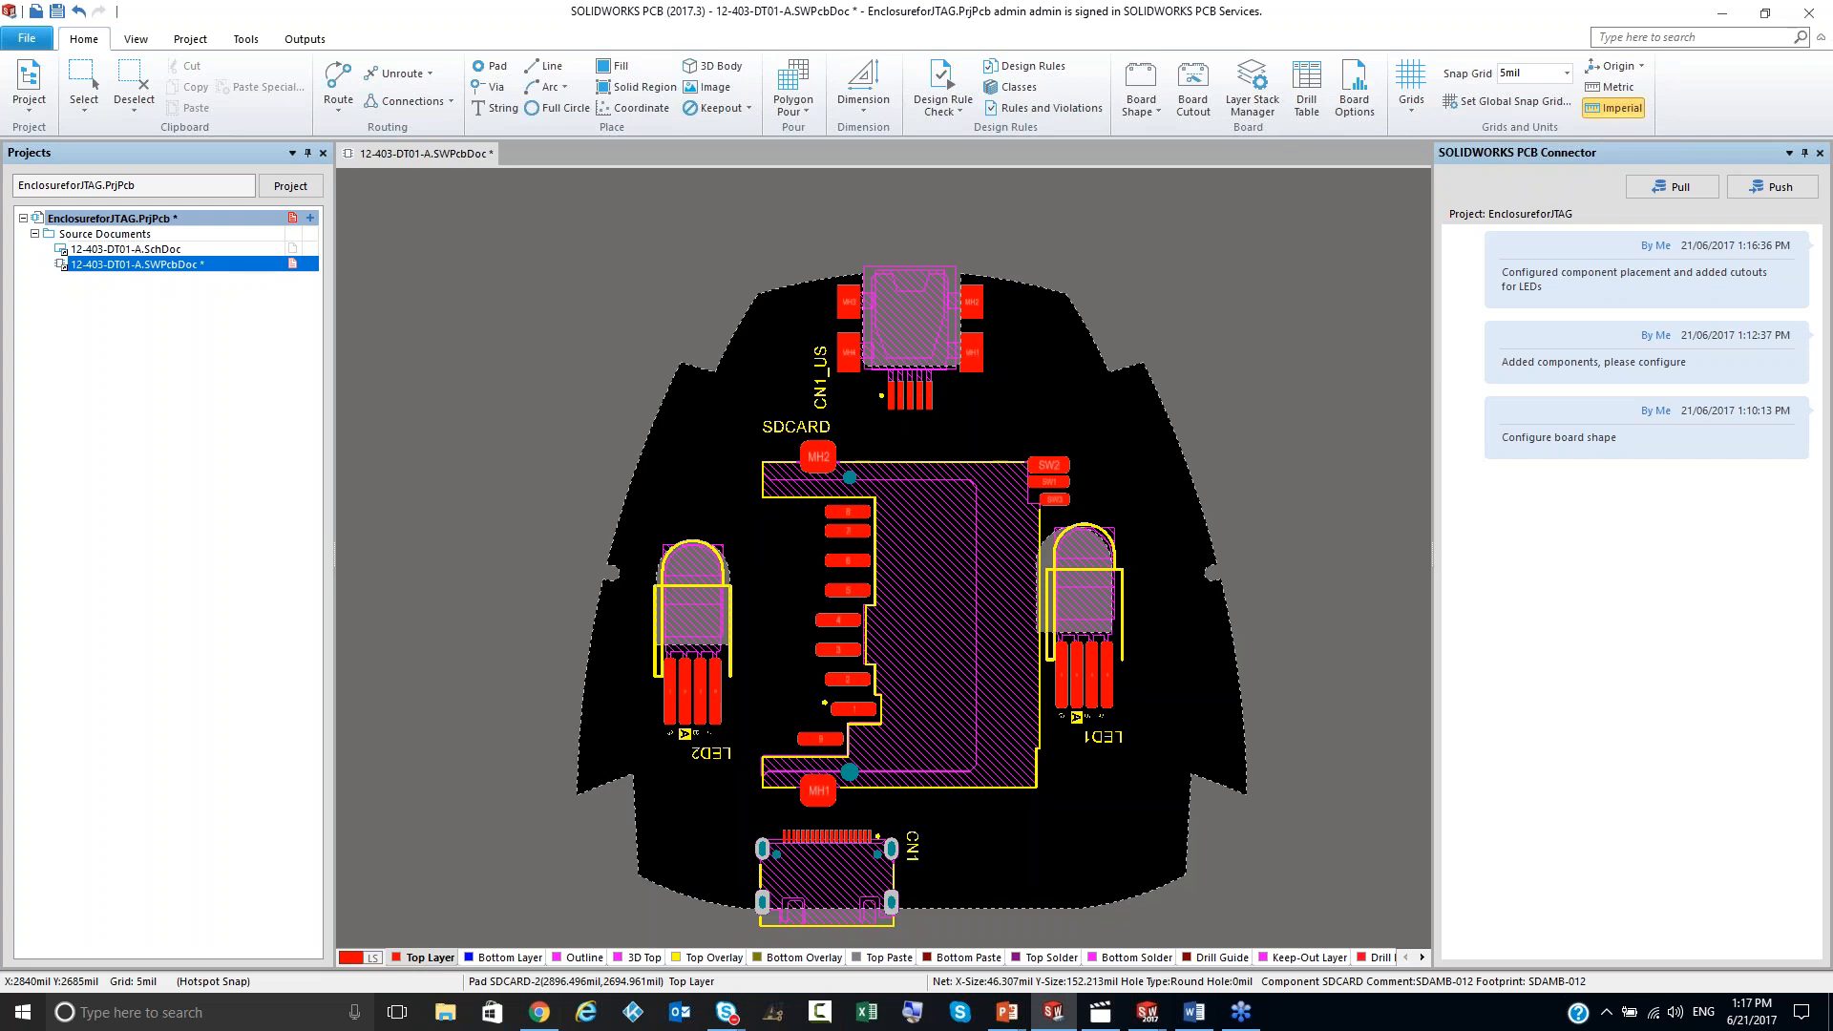
scroll(944, 679, "down", 2)
scroll(943, 680, "down", 3, "ctrl")
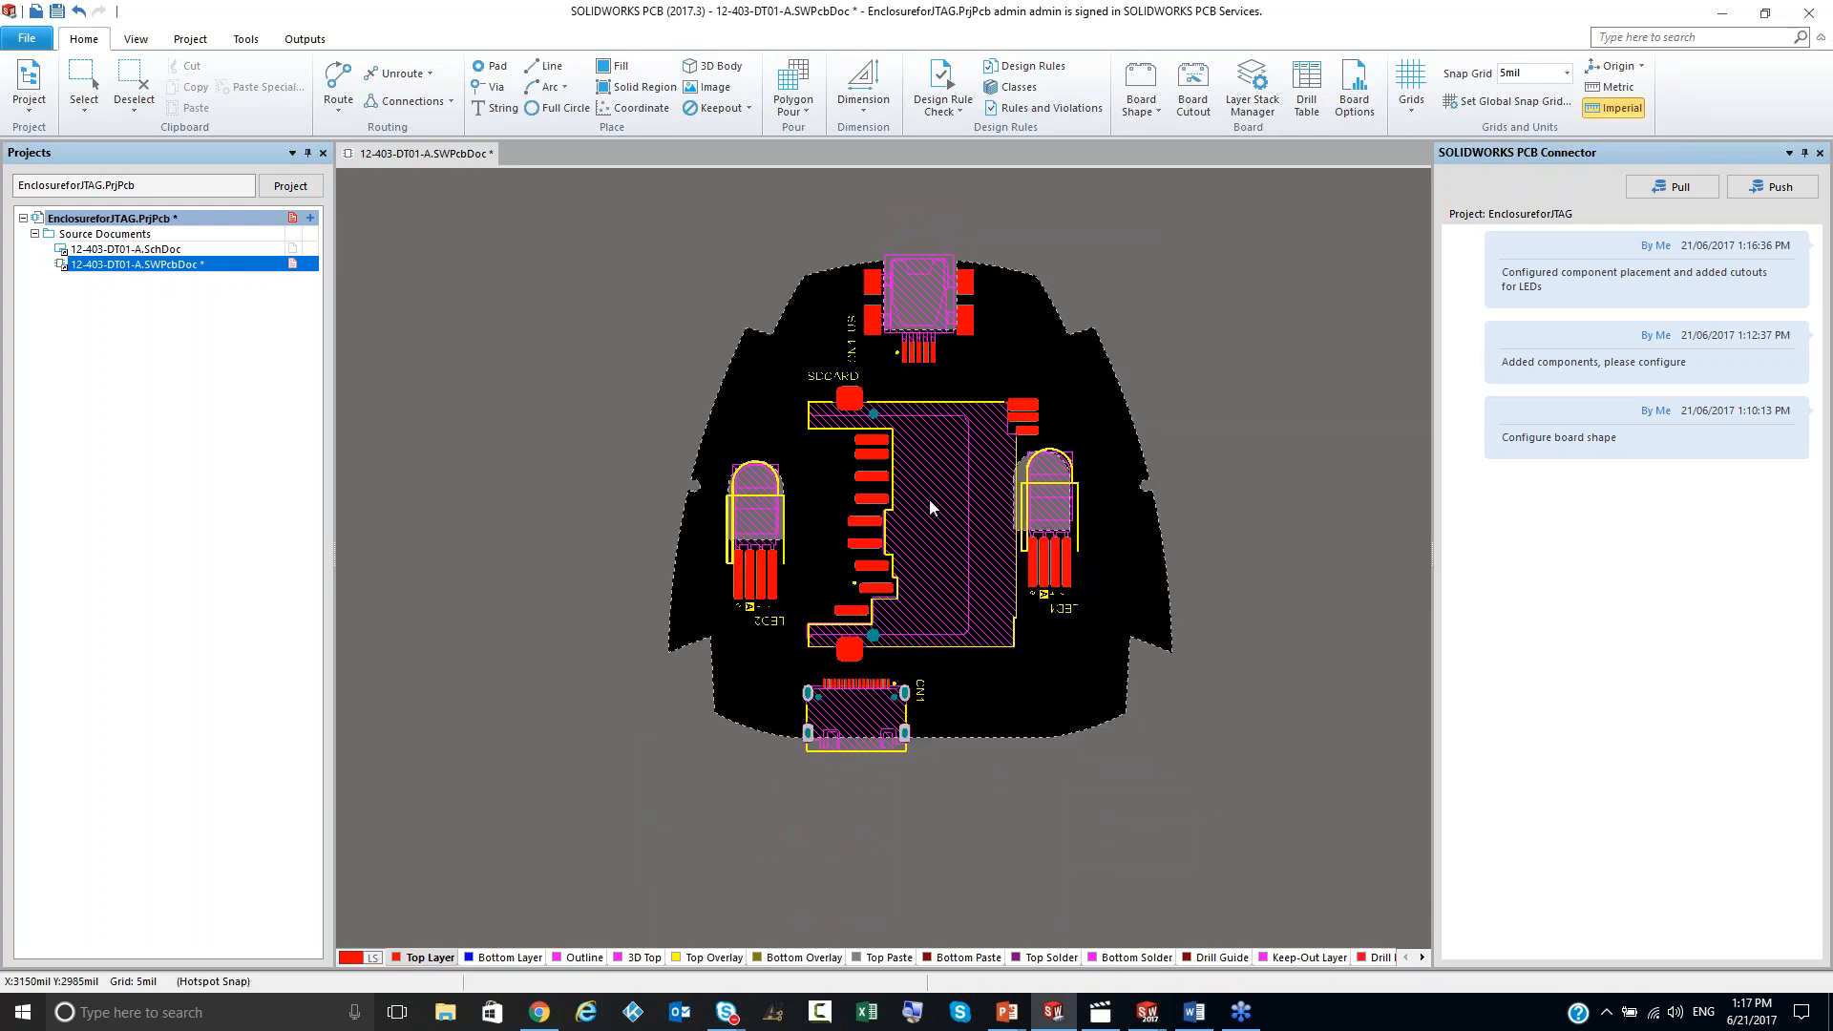
scroll(929, 507, "up", 1)
scroll(950, 659, "up", 1, "ctrl")
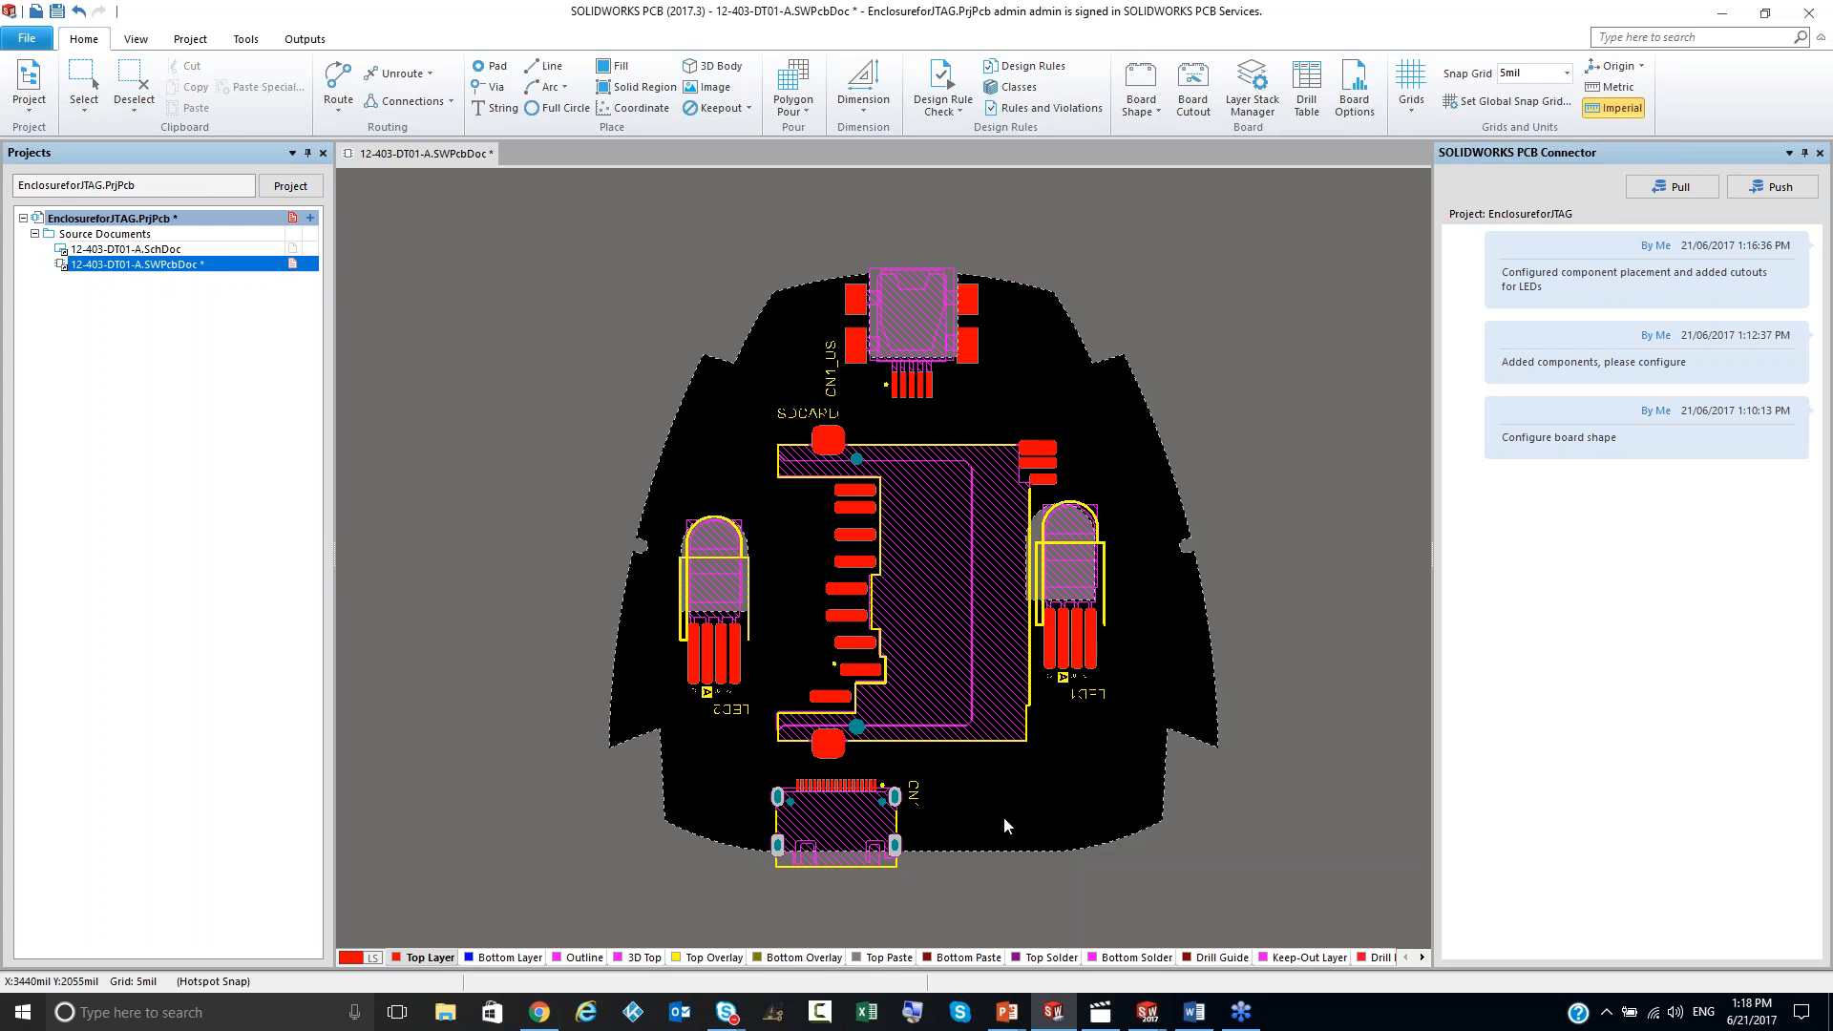
scroll(1092, 767, "up", 1, "ctrl")
scroll(938, 875, "up", 1, "ctrl")
scroll(945, 816, "up", 1)
scroll(947, 815, "down", 1, "ctrl")
scroll(953, 806, "down", 1)
scroll(954, 800, "down", 1, "ctrl")
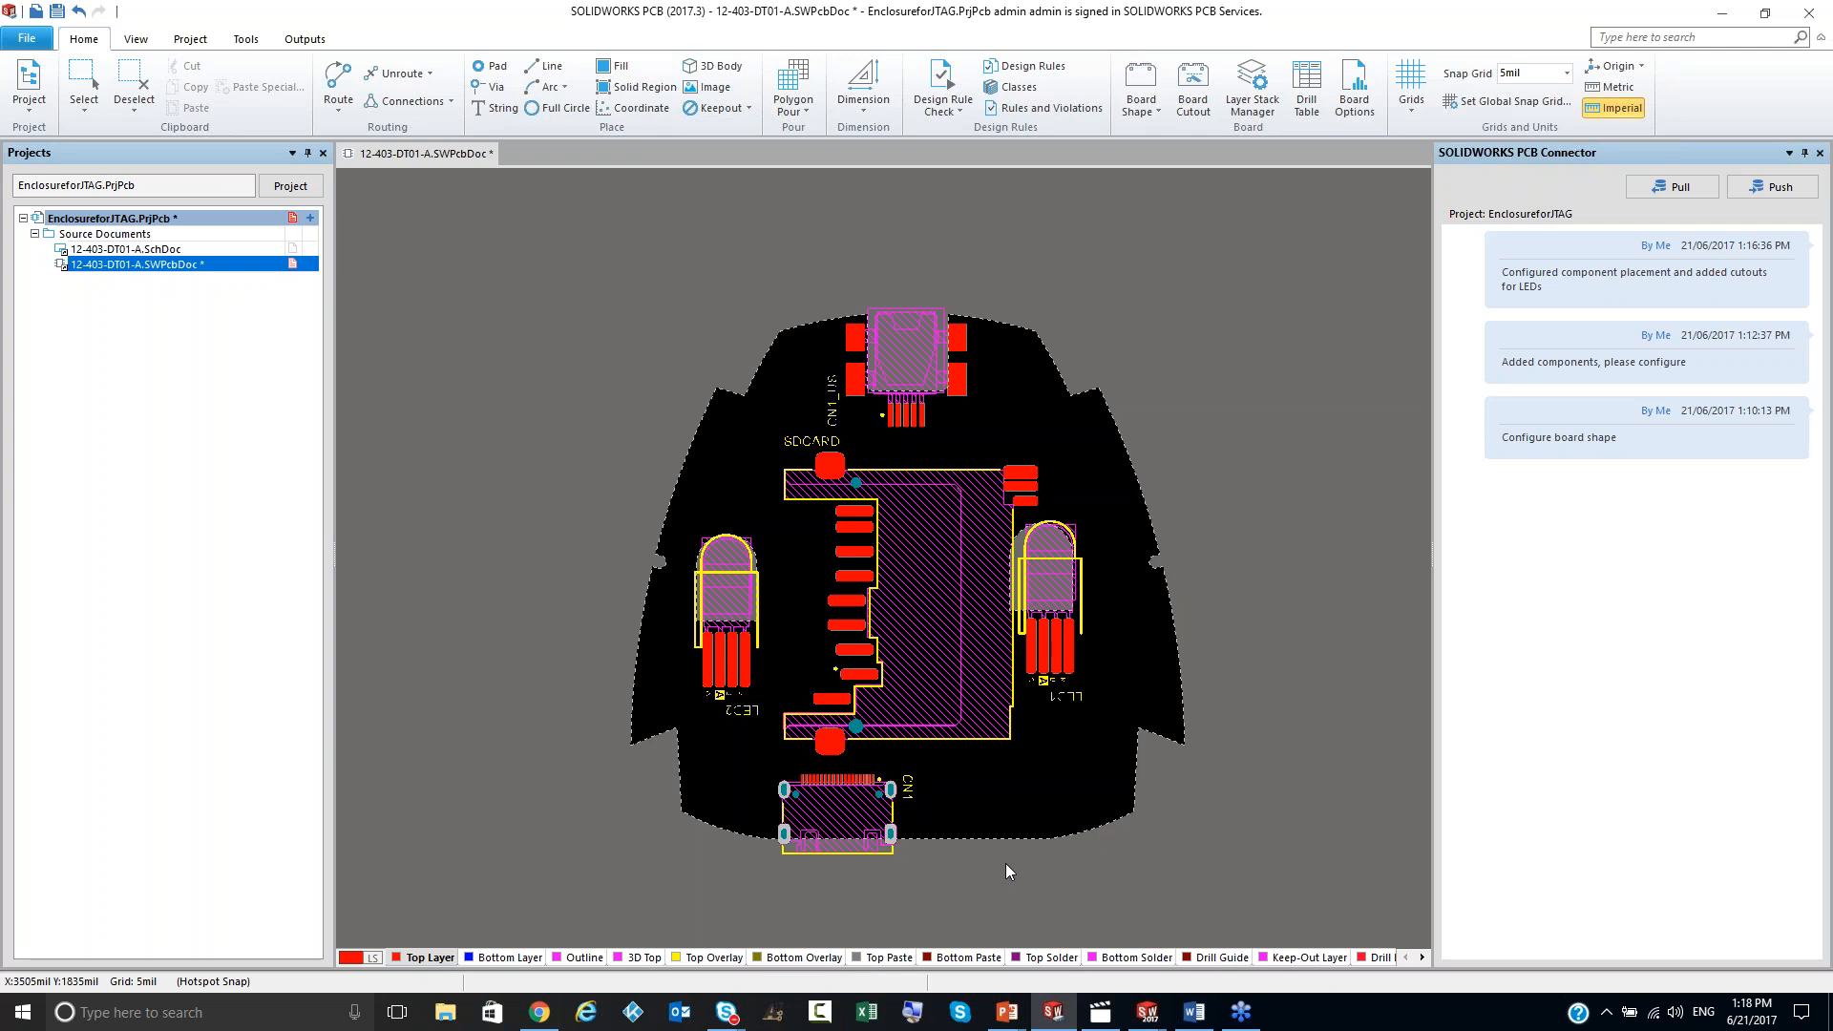
scroll(1012, 828, "up", 1, "ctrl")
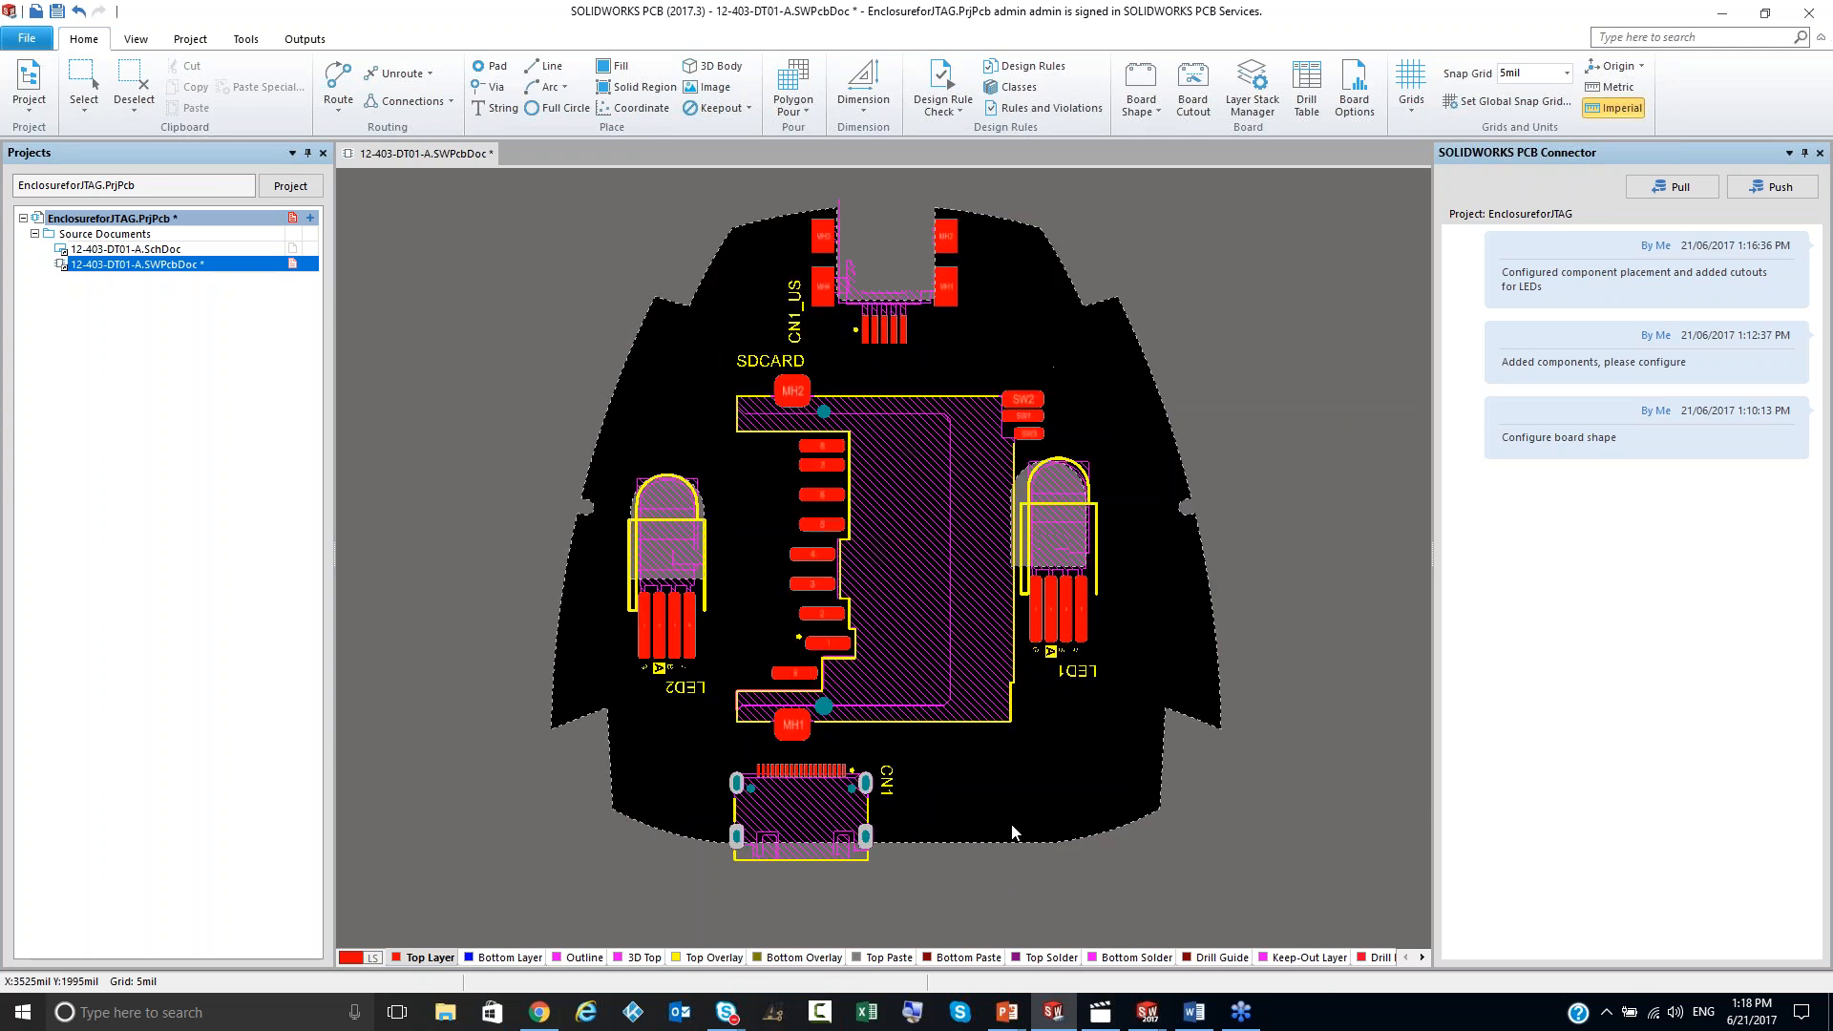
scroll(930, 829, "up", 1, "ctrl")
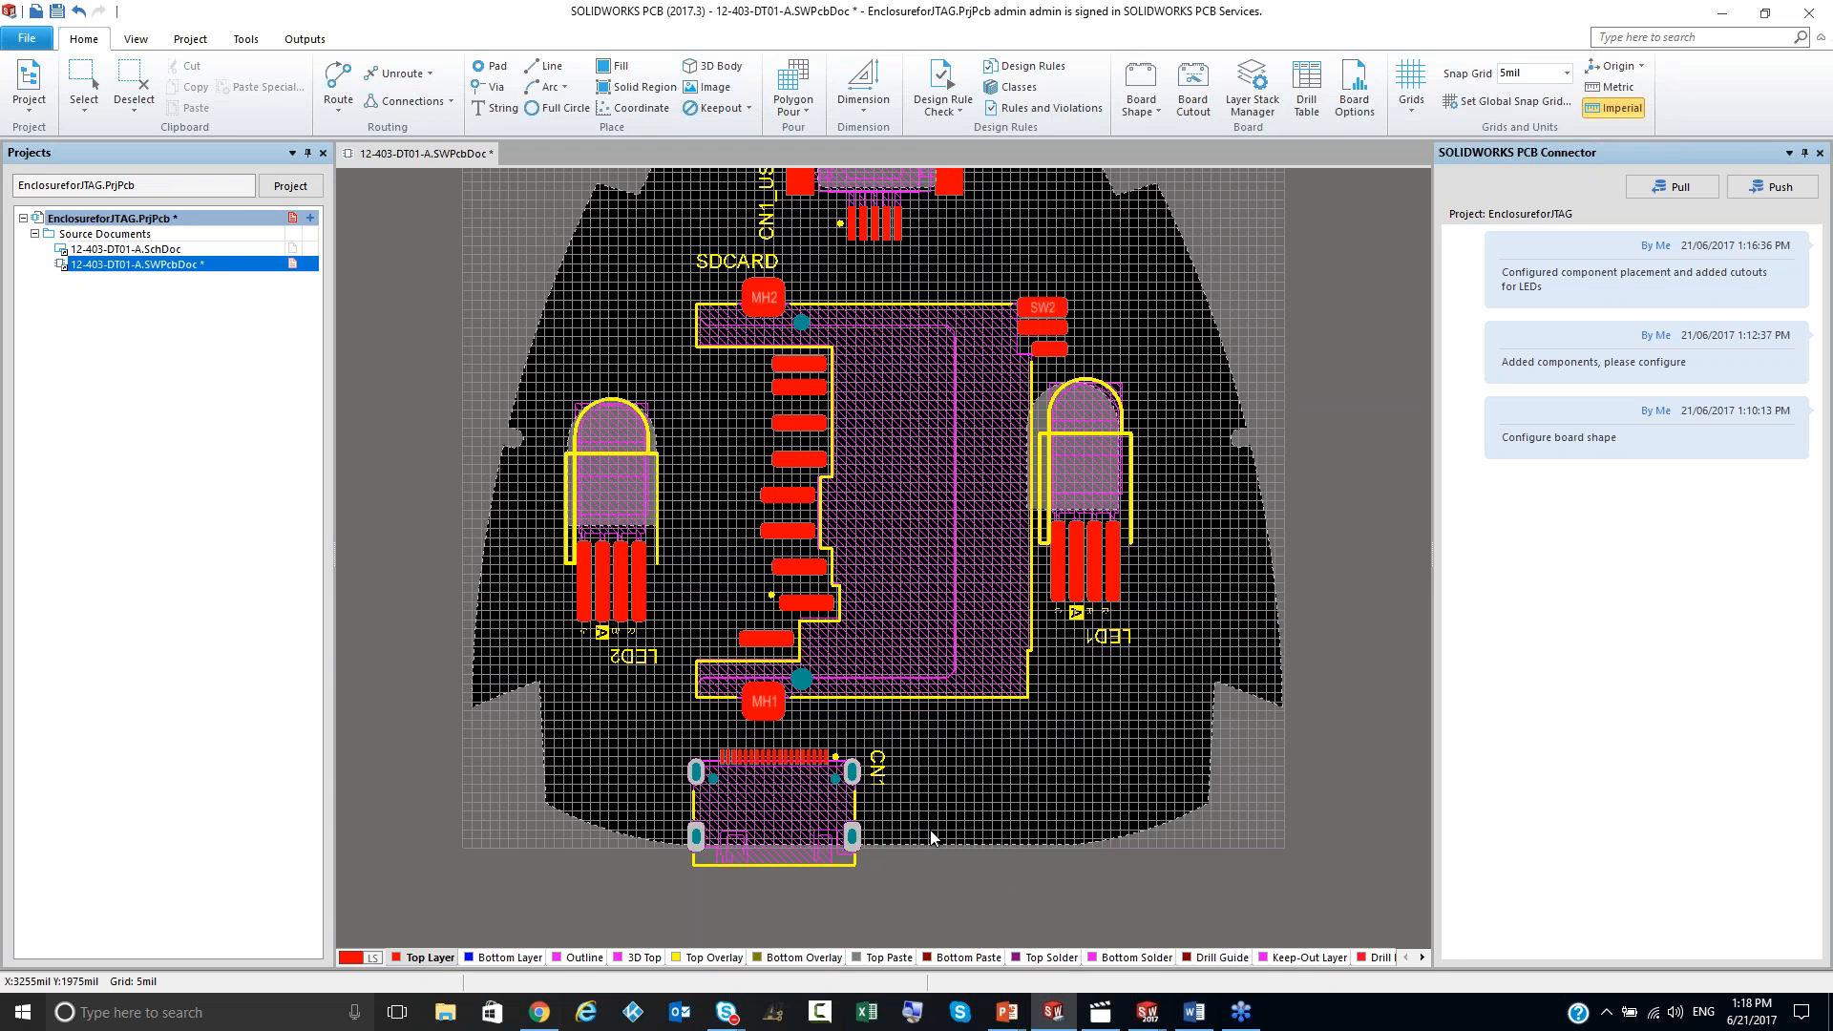
Step: Place two pads with a 100 mil hole size as mounting holes, one on each side of connector CN1, and check them in 3D
left_click(488, 65)
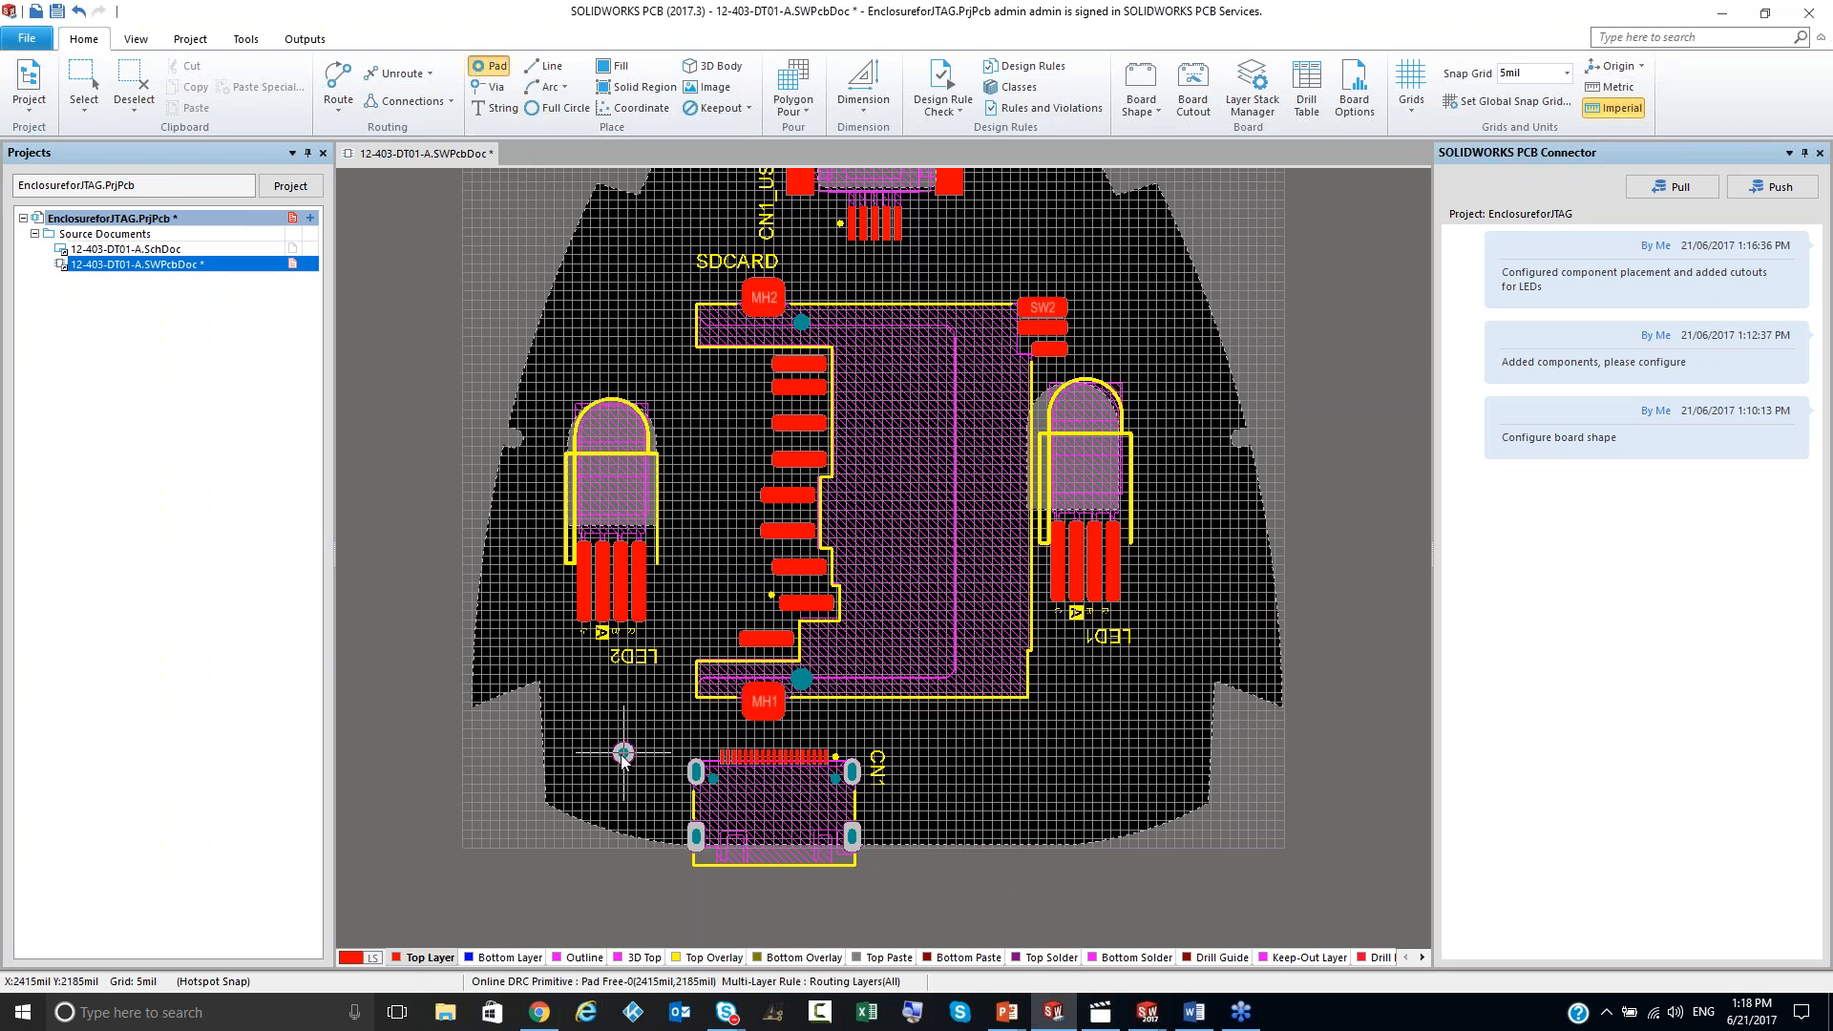
key("Tab")
type("100")
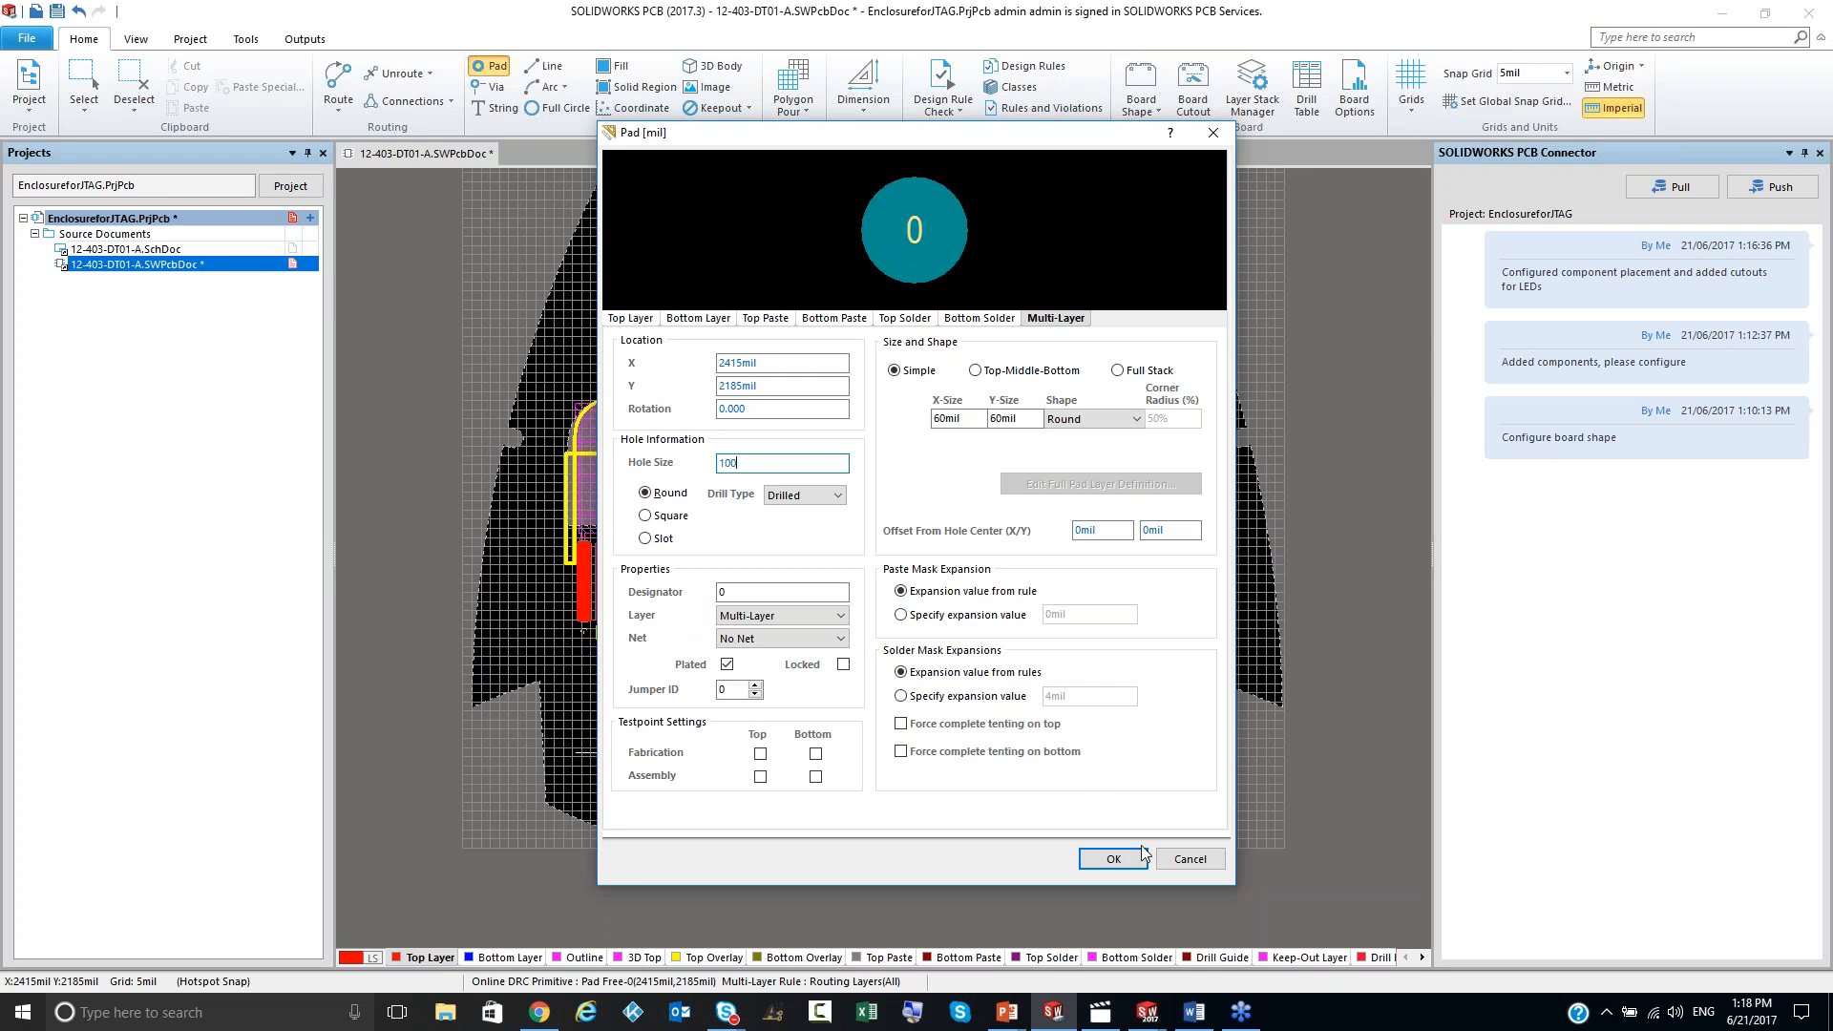
left_click(1113, 859)
scroll(532, 839, "up", 4, "ctrl")
left_click(646, 747)
scroll(655, 755, "down", 2, "shift")
left_click(1227, 754)
right_click(1090, 771)
scroll(1095, 769, "down", 3, "ctrl")
key("3")
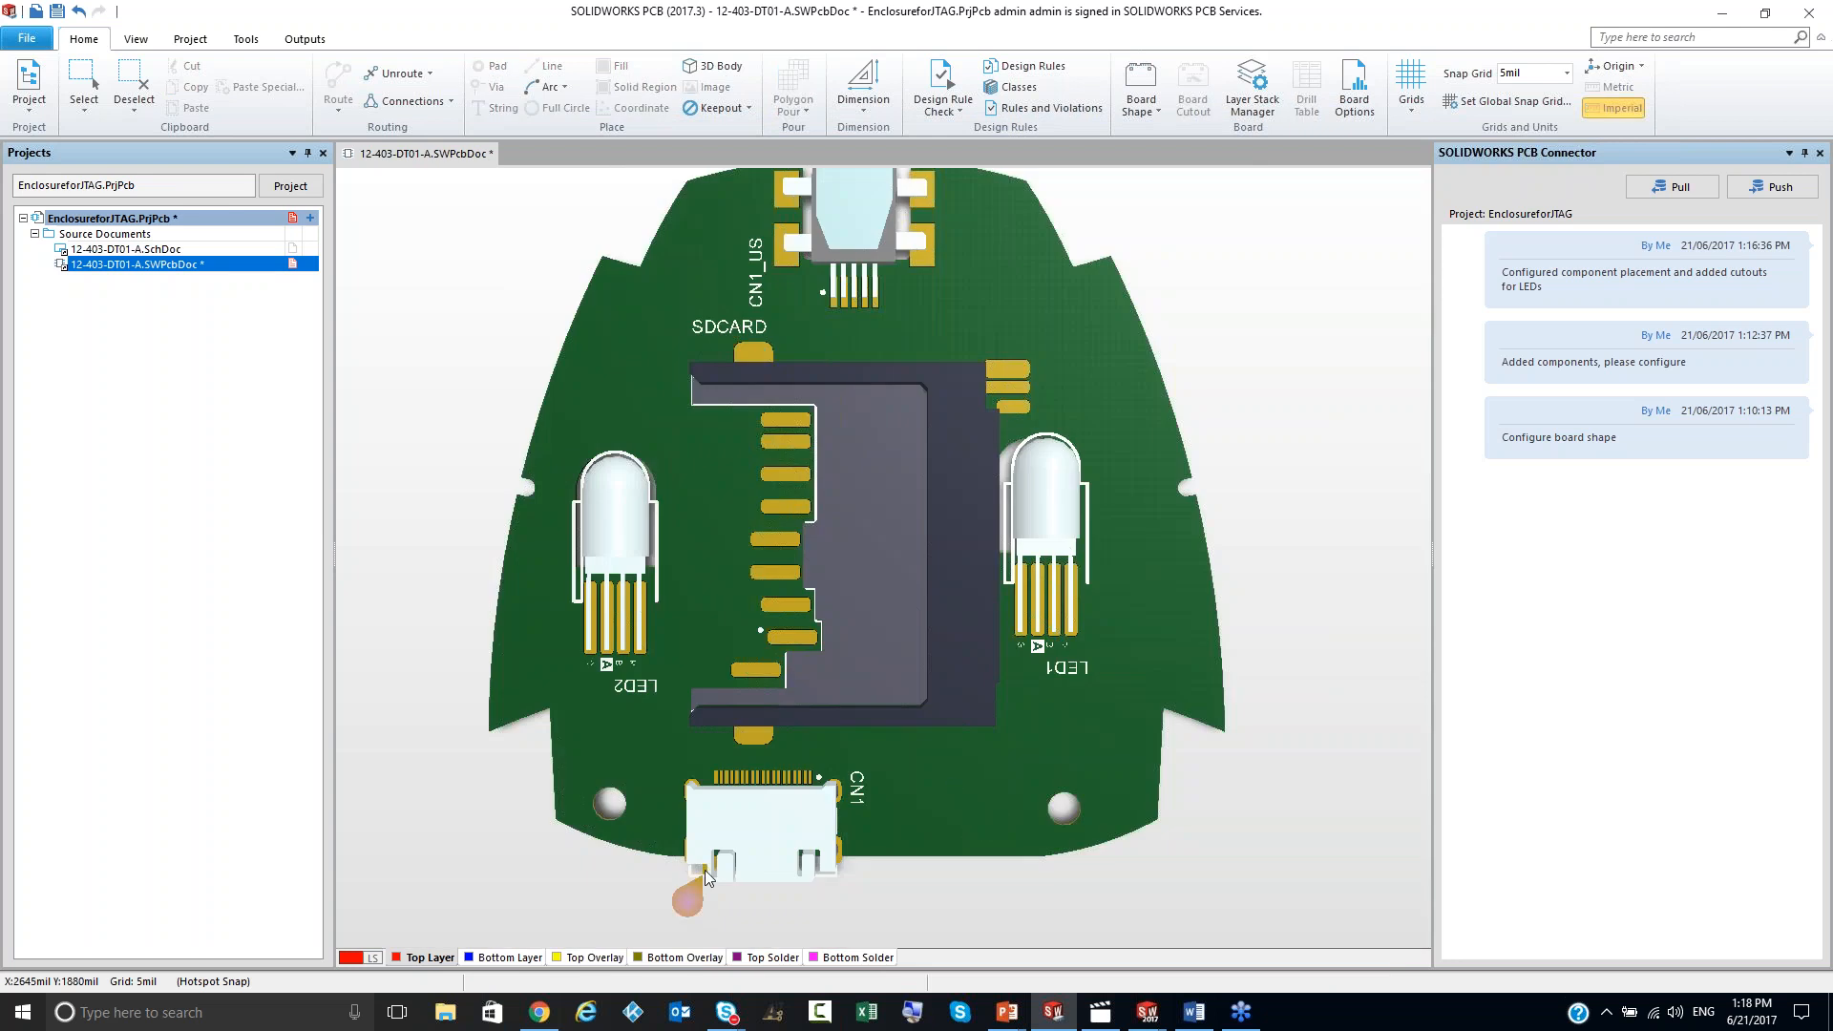
right_click_drag(781, 846, 821, 821)
key("2")
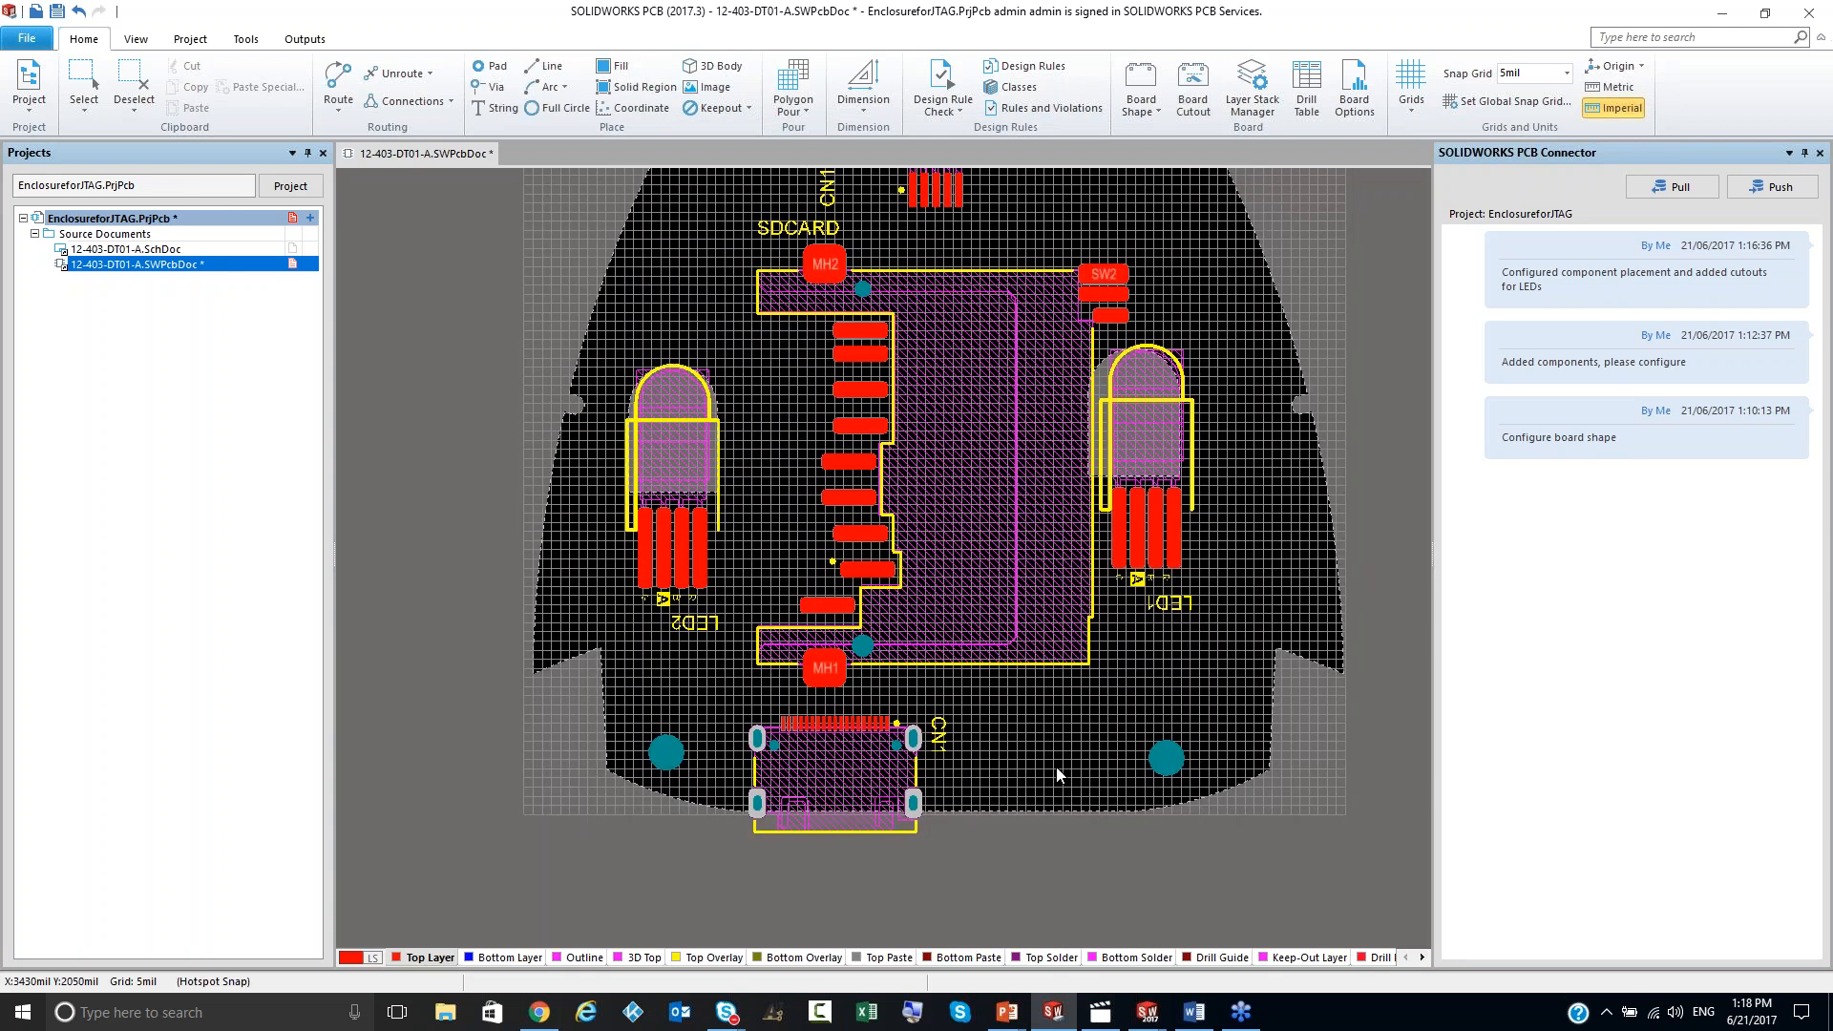
Step: Push the board changes to the mechanical side with the comment "Added mounting holes"
left_click(1744, 191)
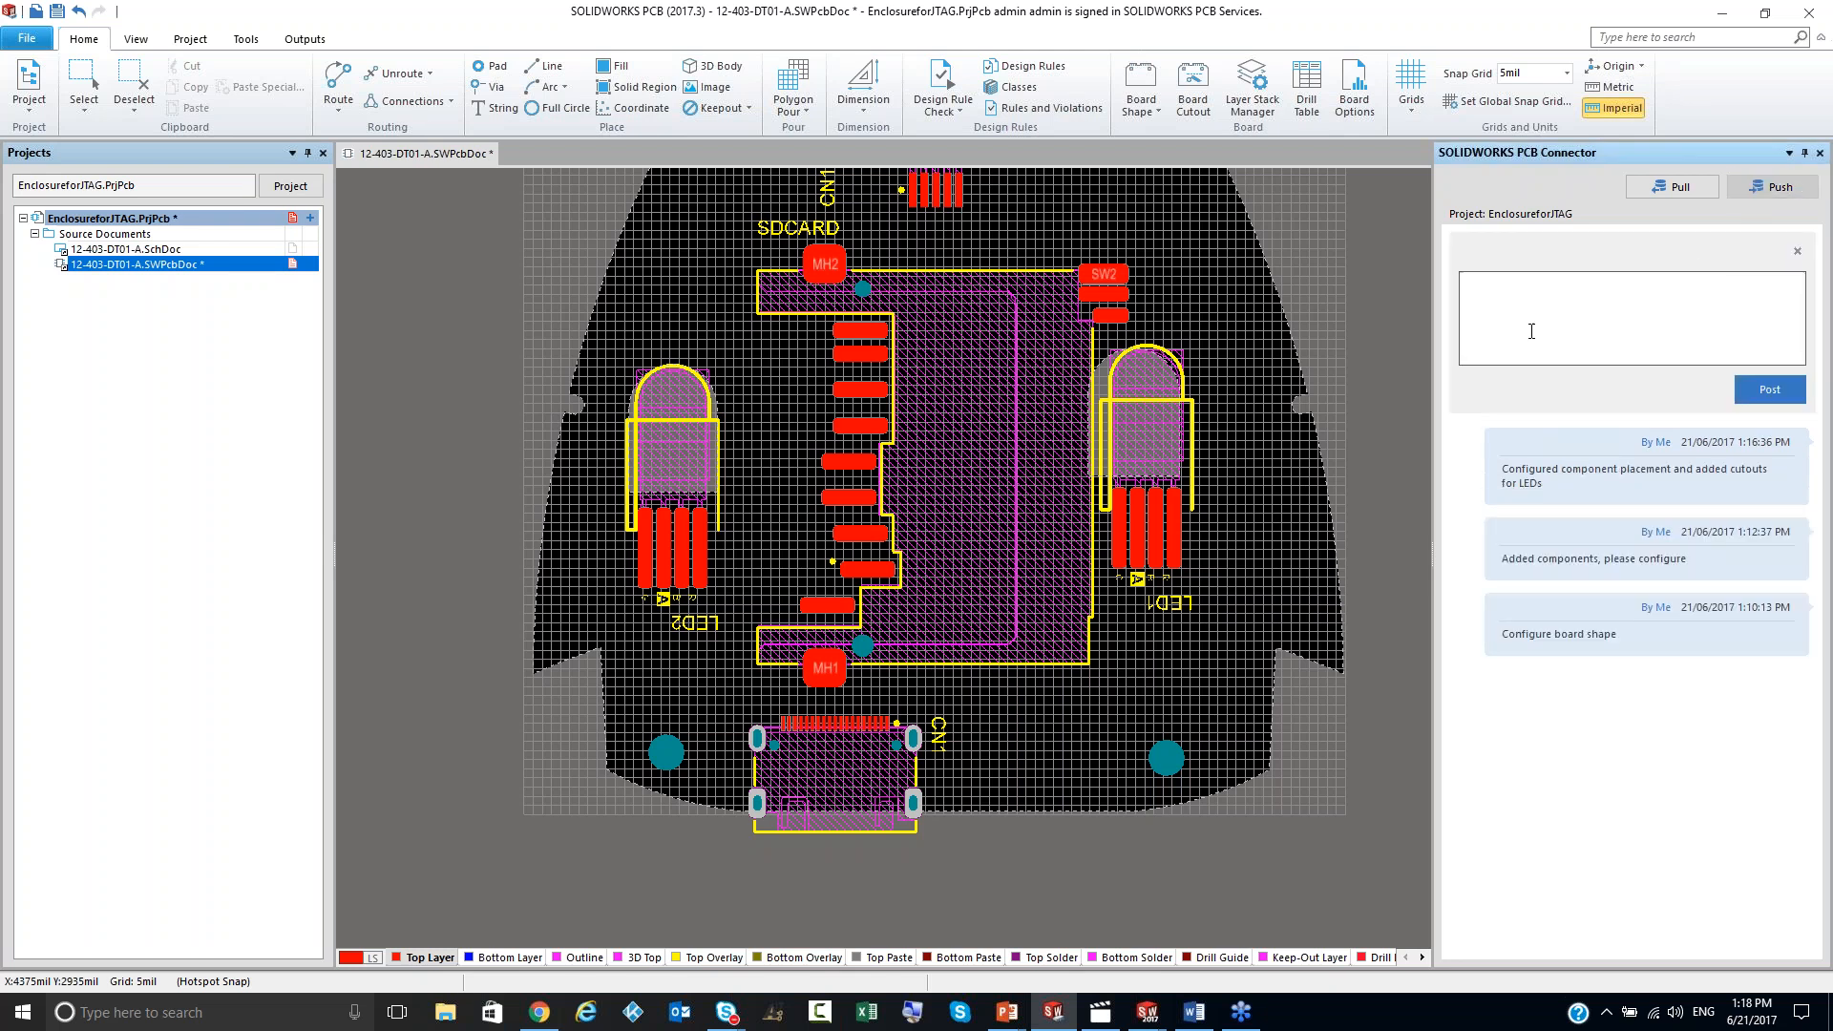
type("Added mounting hpl")
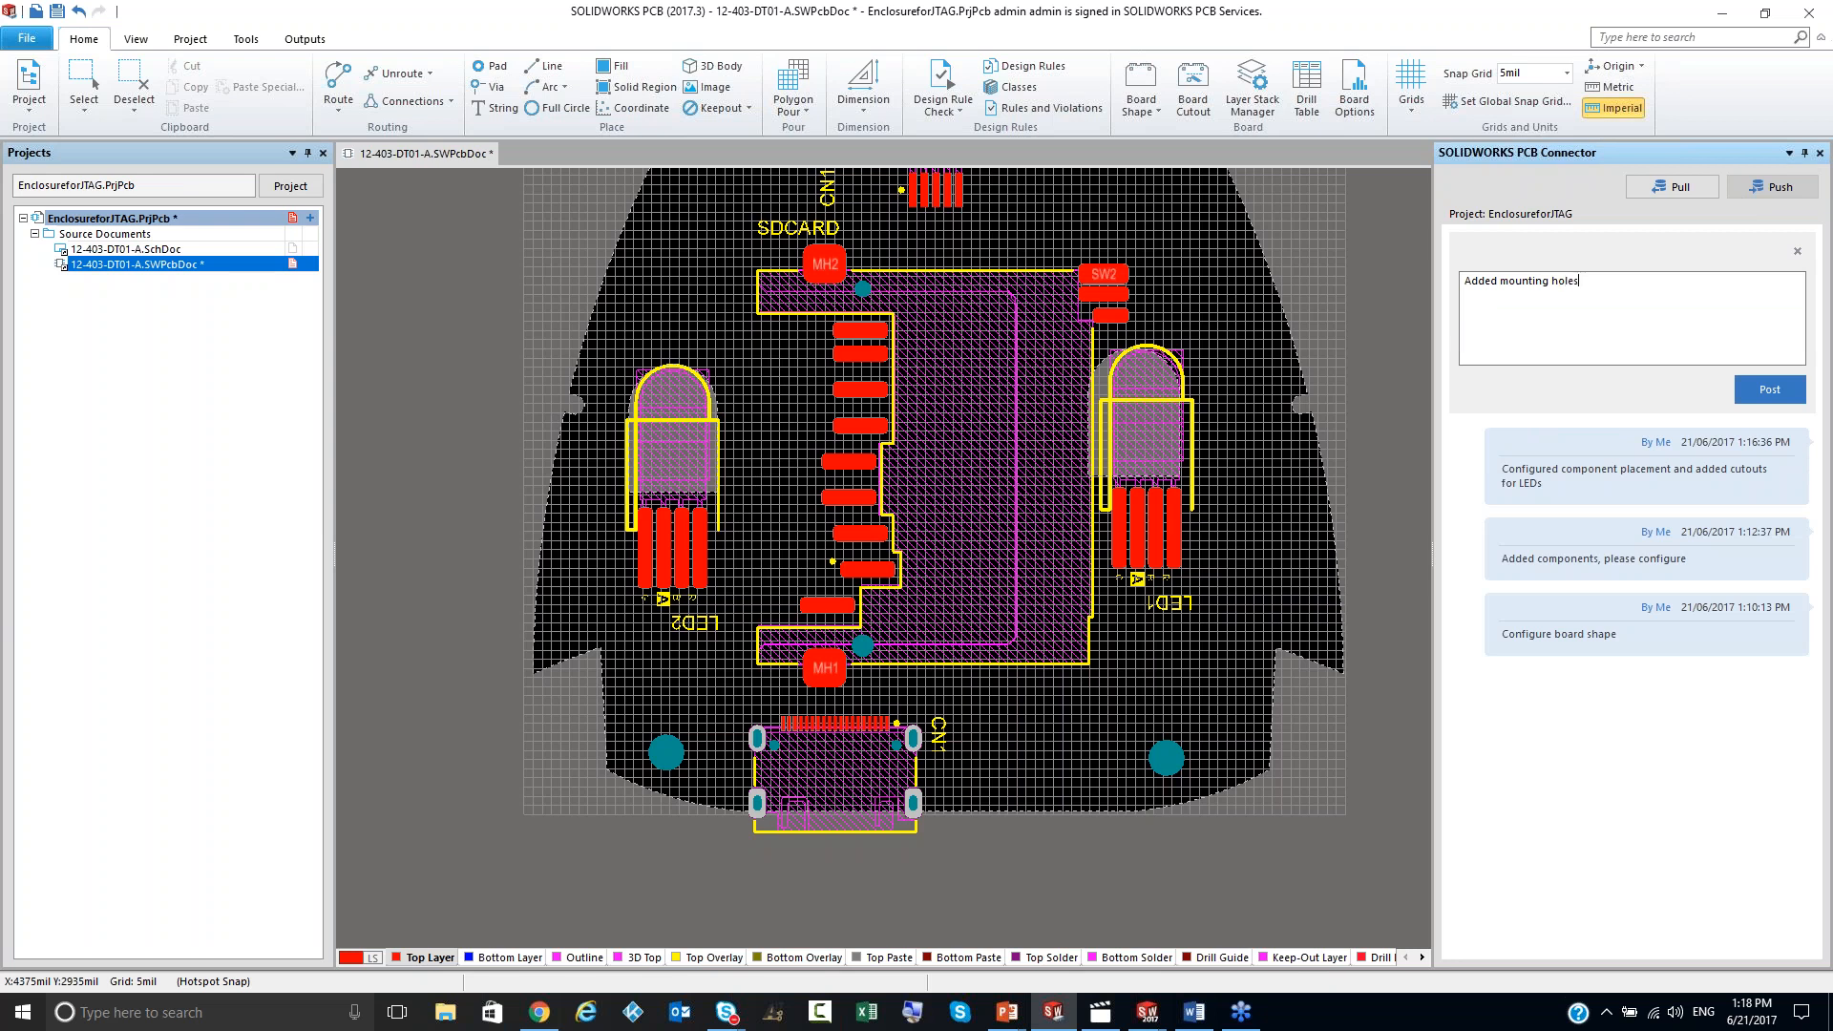
left_click(1769, 389)
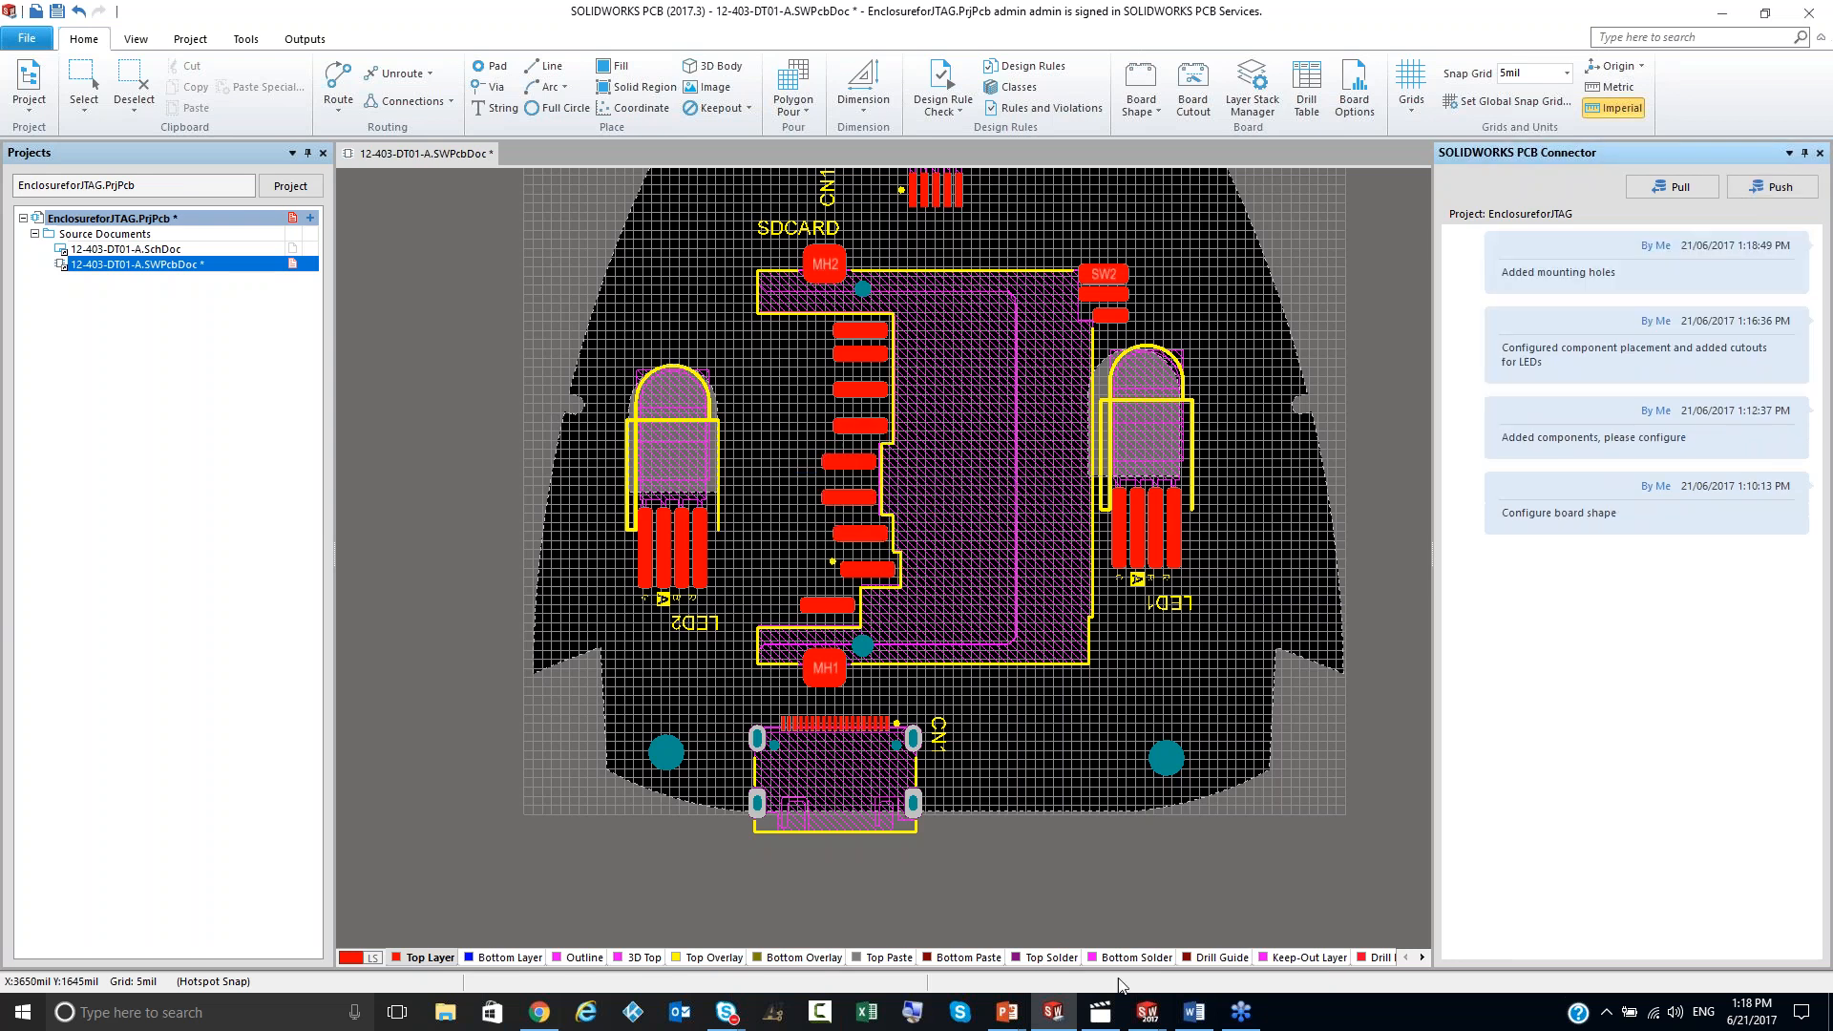
Step: Switch to the EnclosureforJTAG assembly in SOLIDWORKS, open the incoming changes and preview Free-1, Free-0, CN1 and LED1
mouse_move(1155, 1020)
left_click(1146, 931)
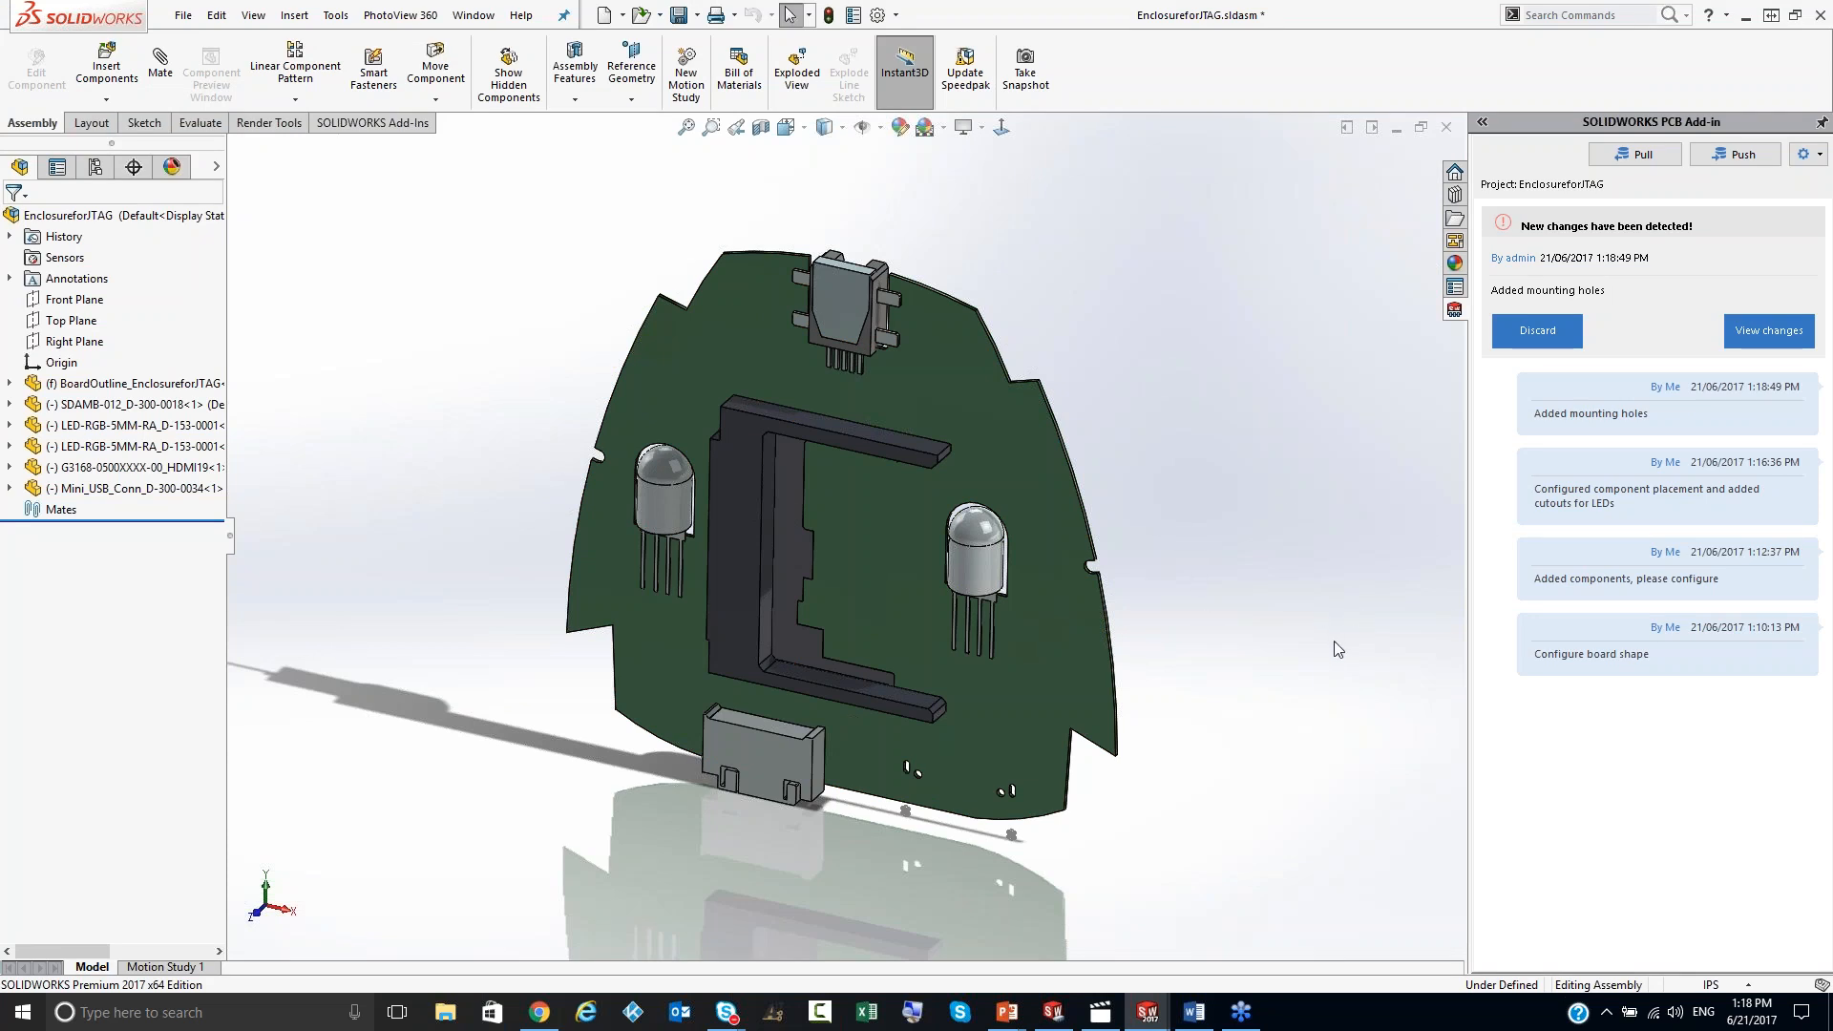
left_click(1768, 332)
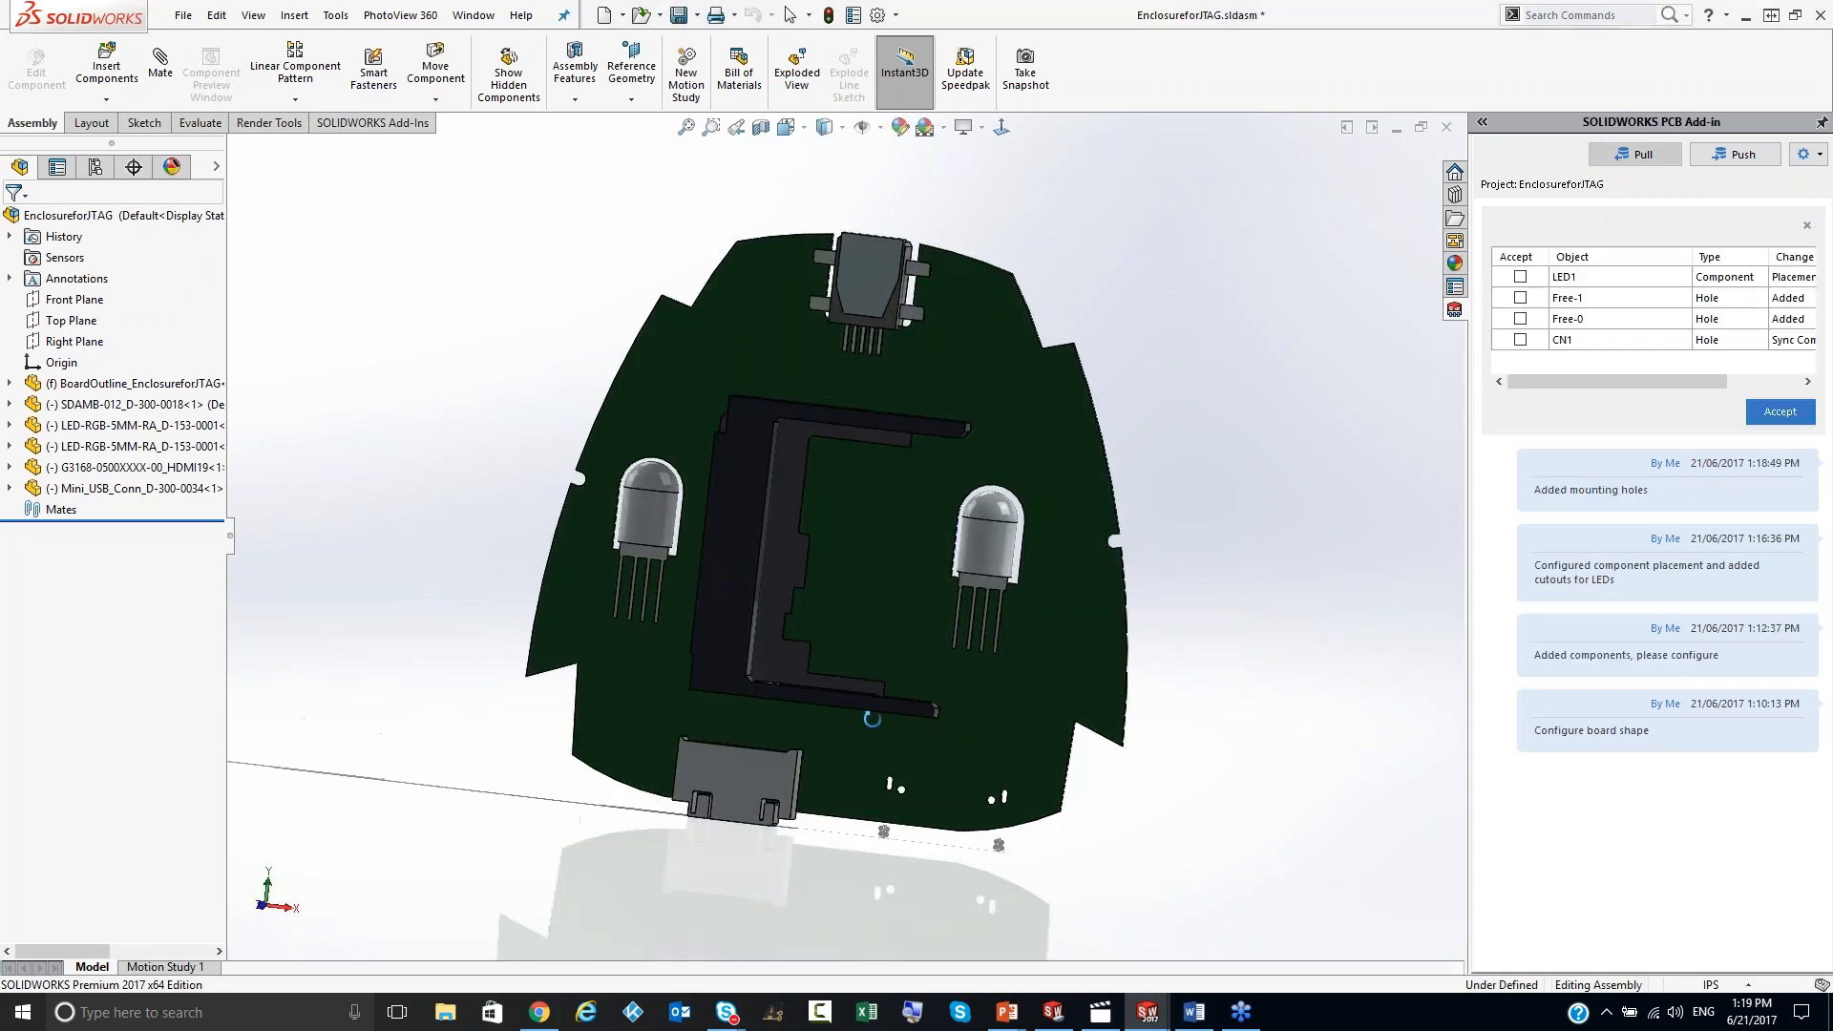
left_click(1570, 301)
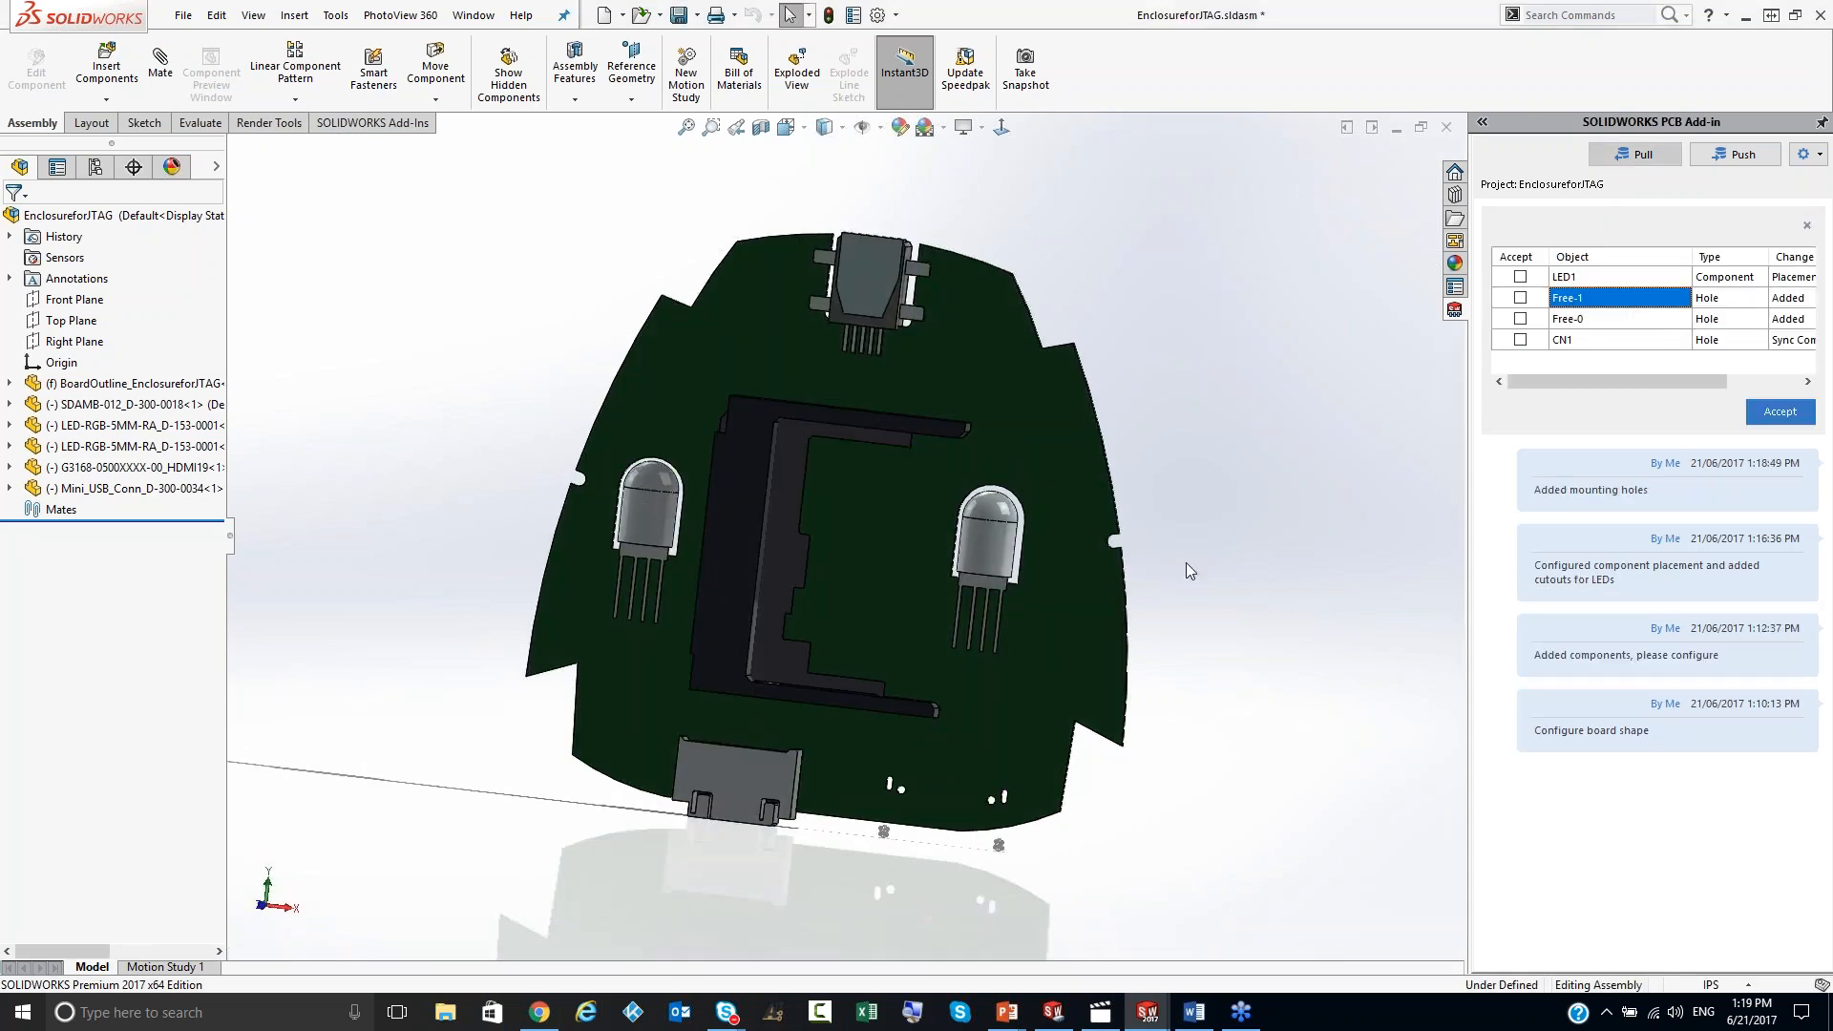
left_click(1578, 320)
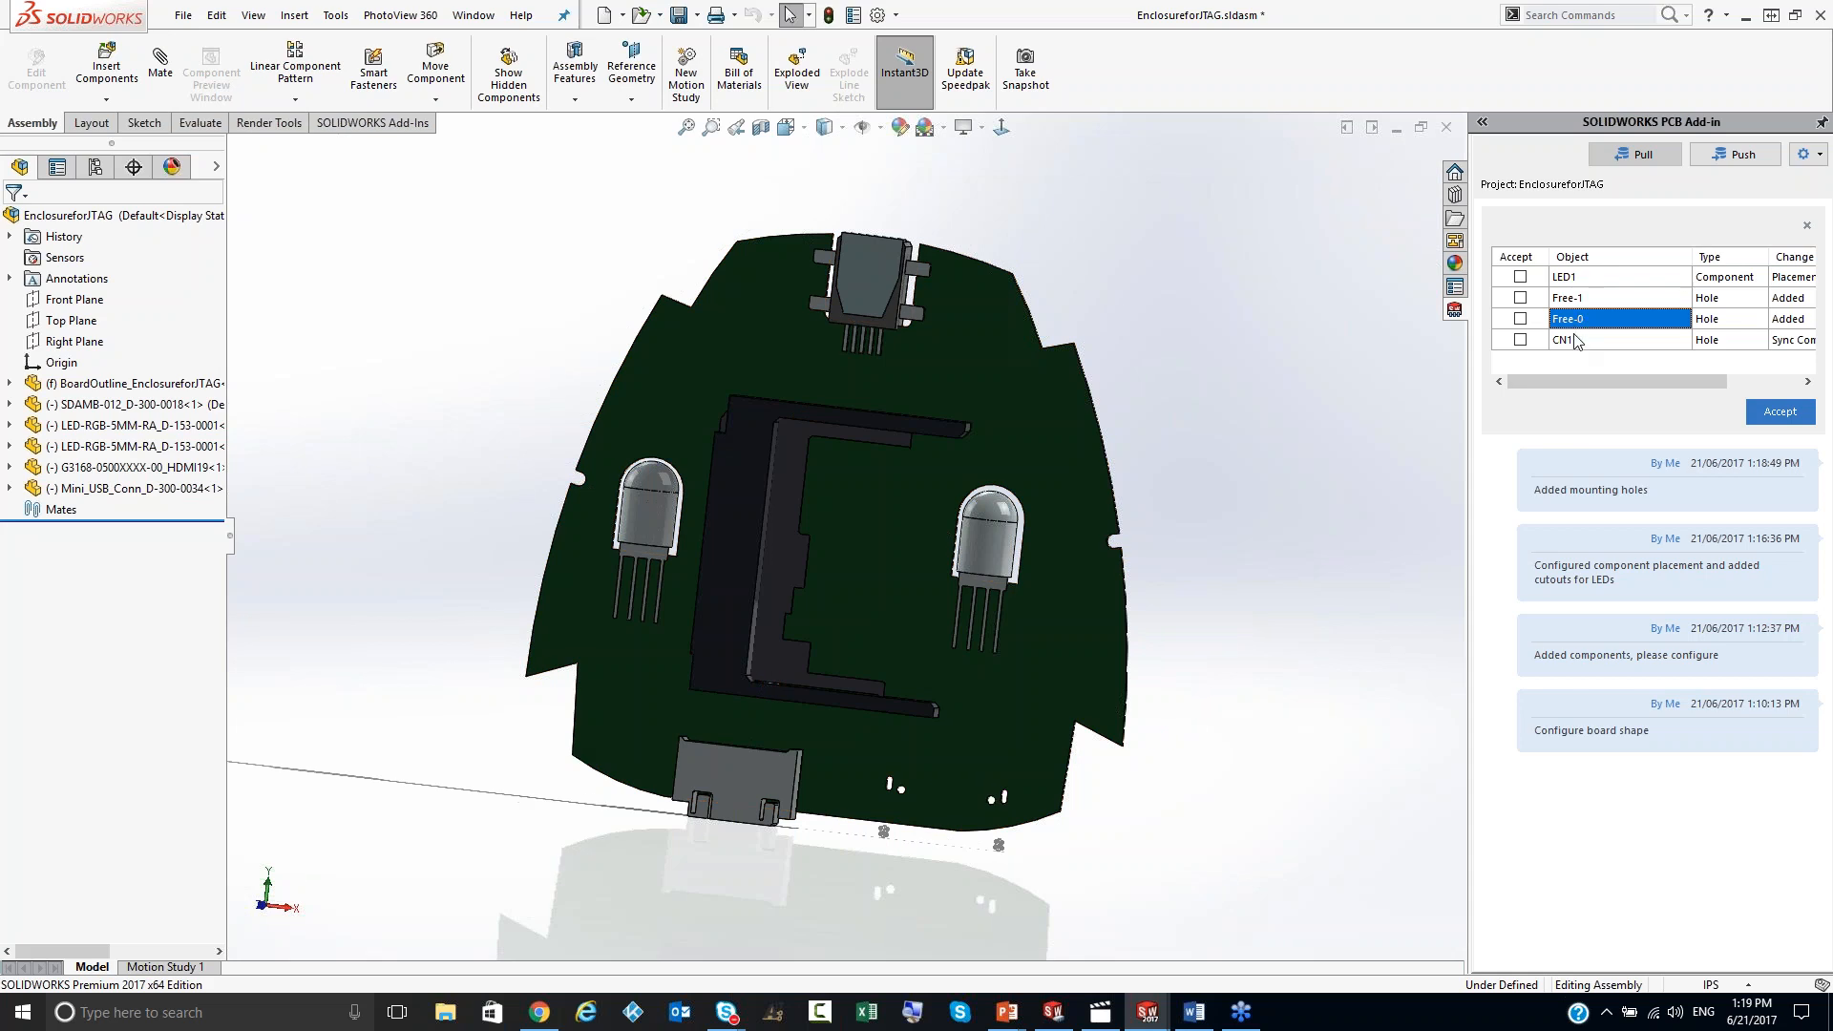
left_click(1584, 342)
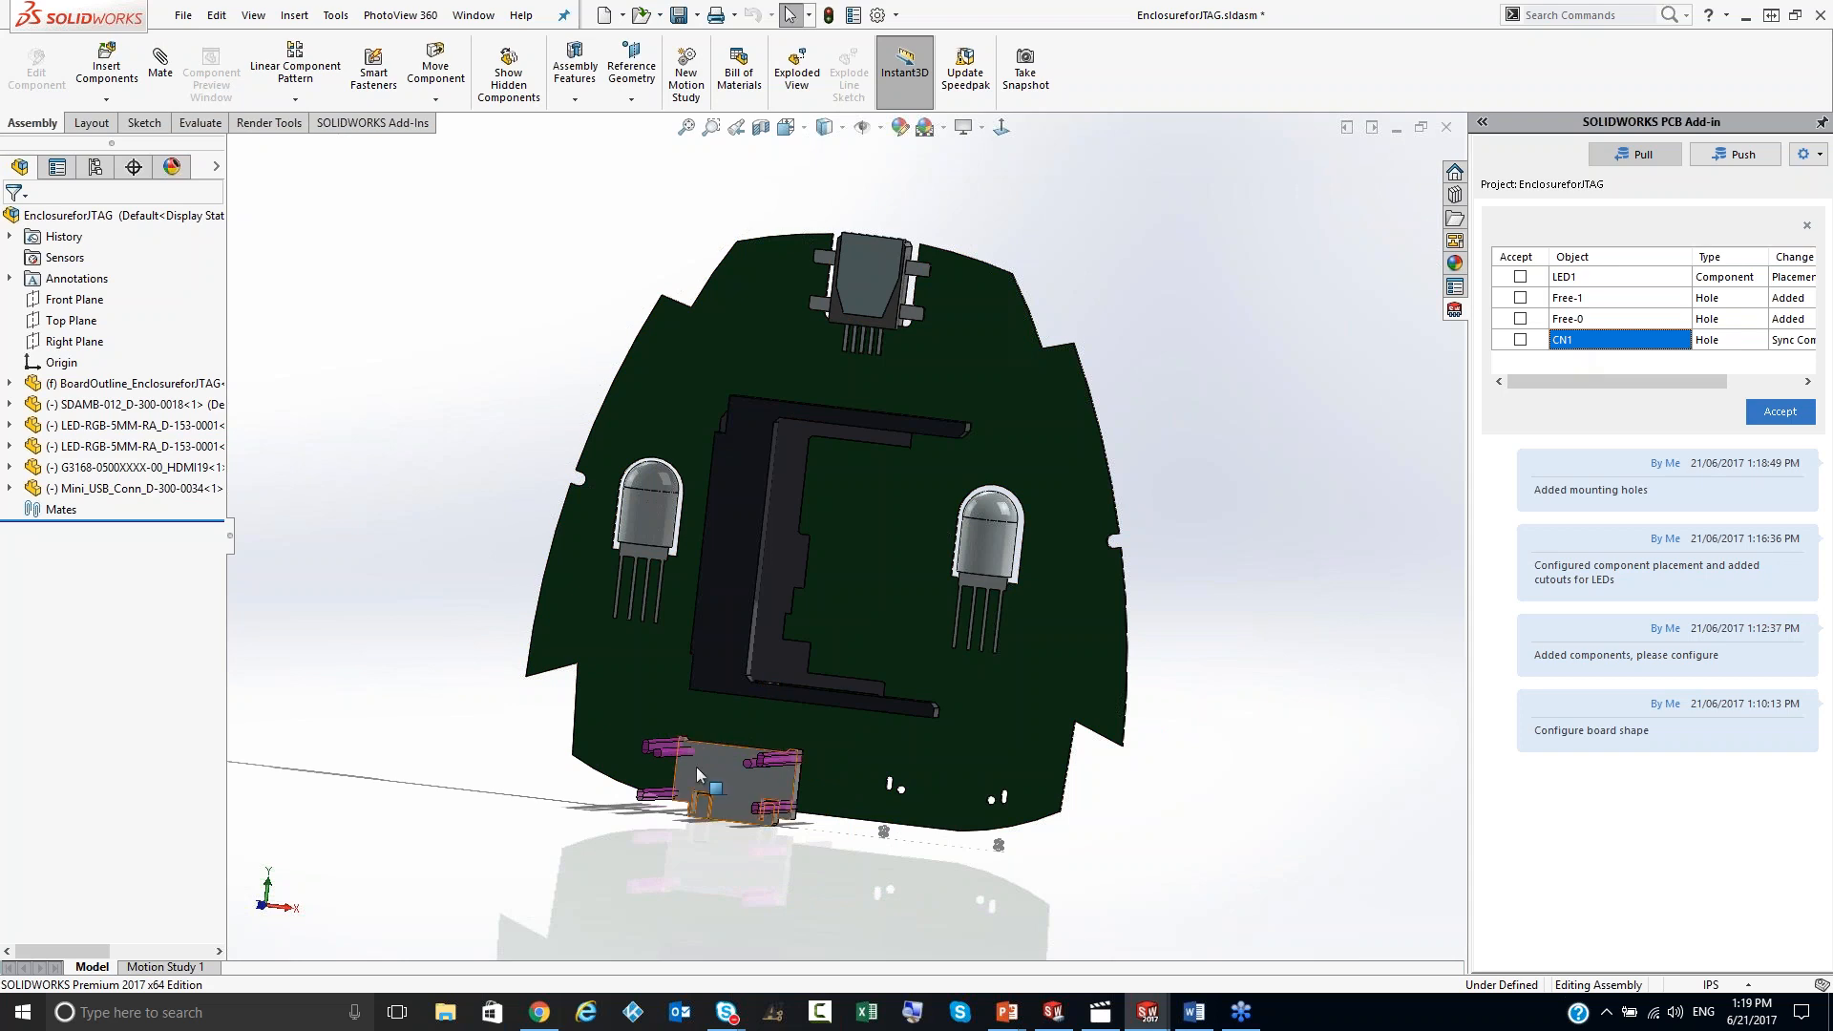
left_click(1591, 278)
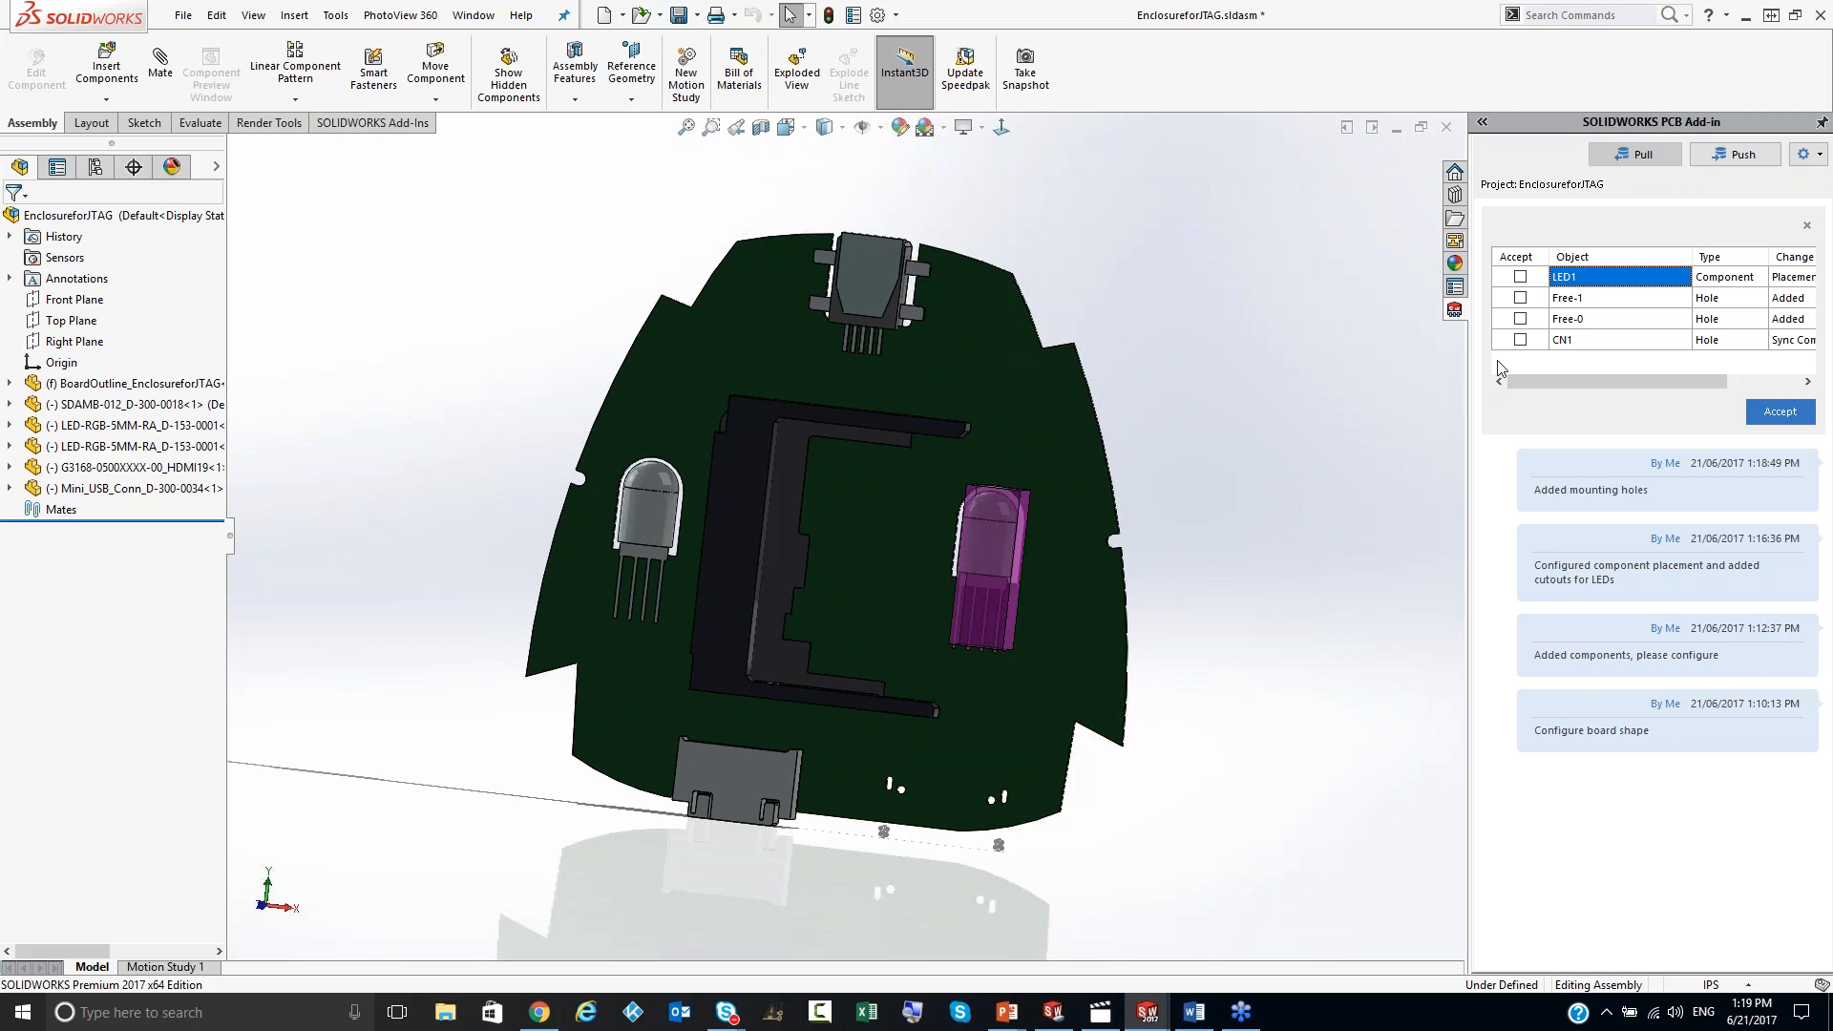
Step: Mark all the listed LED1, mounting hole and CN1 changes as accepted and apply them to the board assembly
right_click(1539, 320)
left_click(1558, 329)
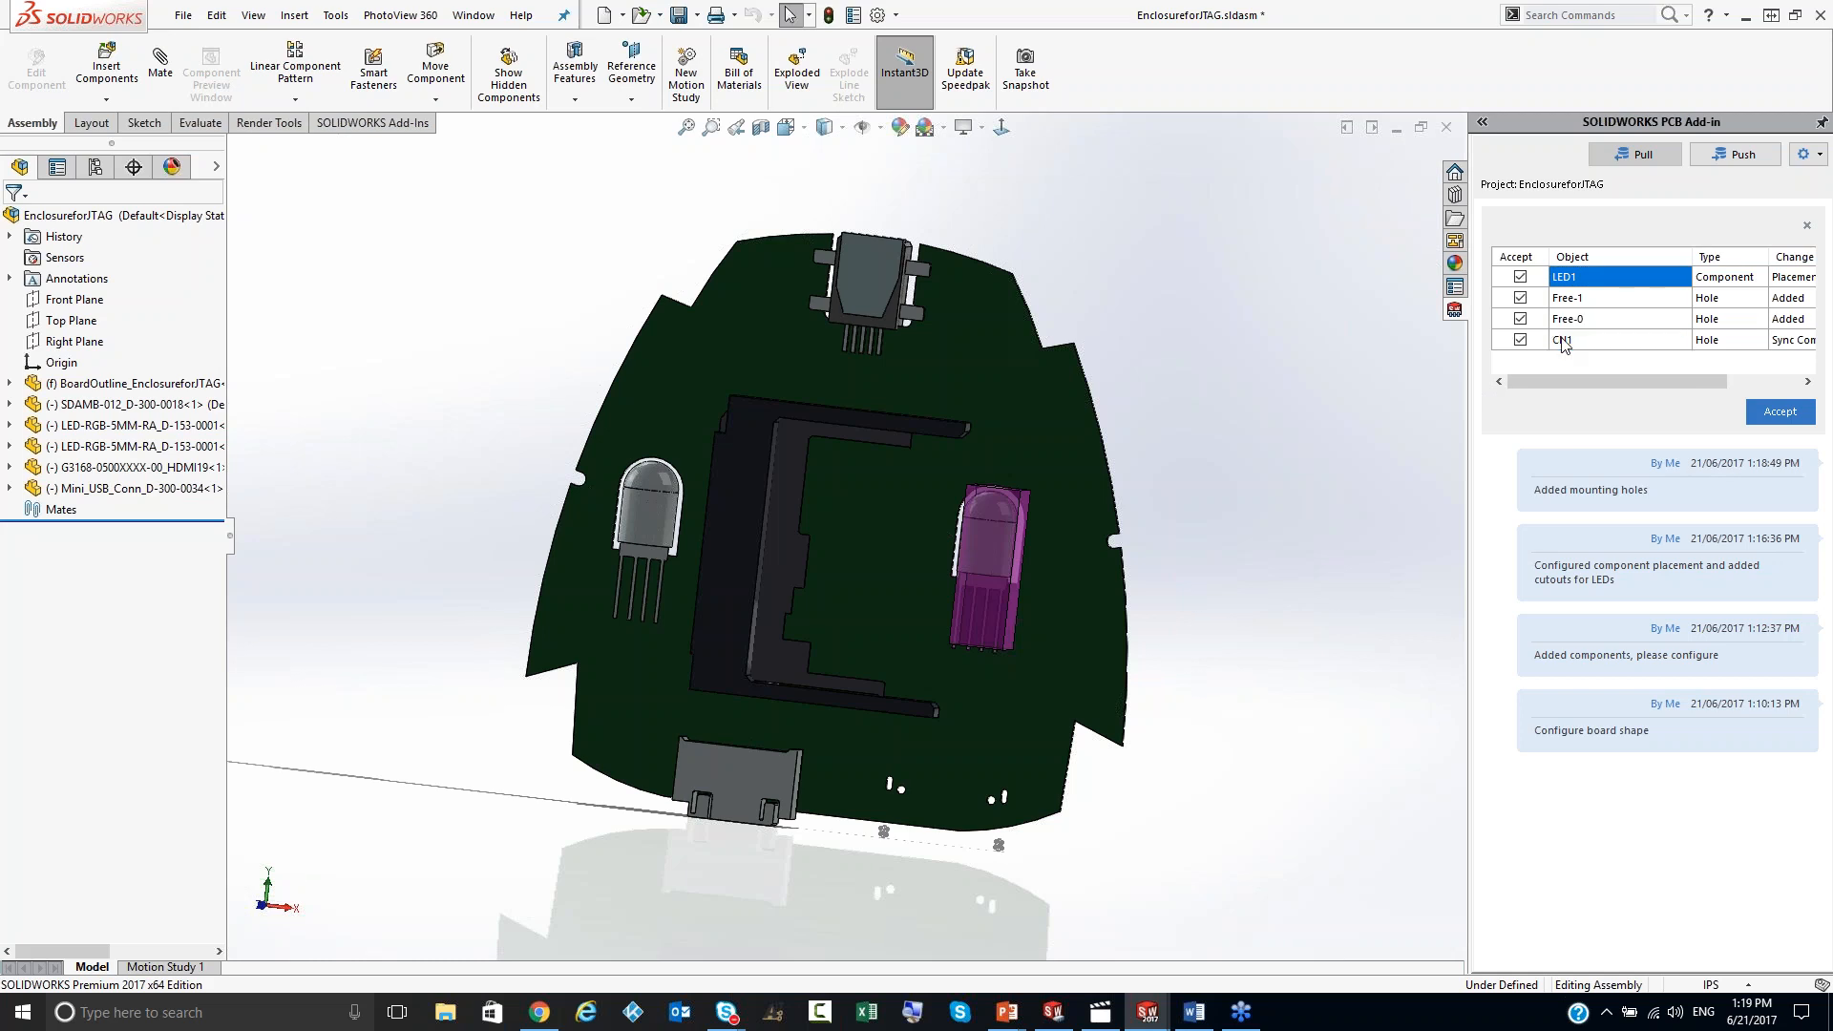
left_click(1780, 412)
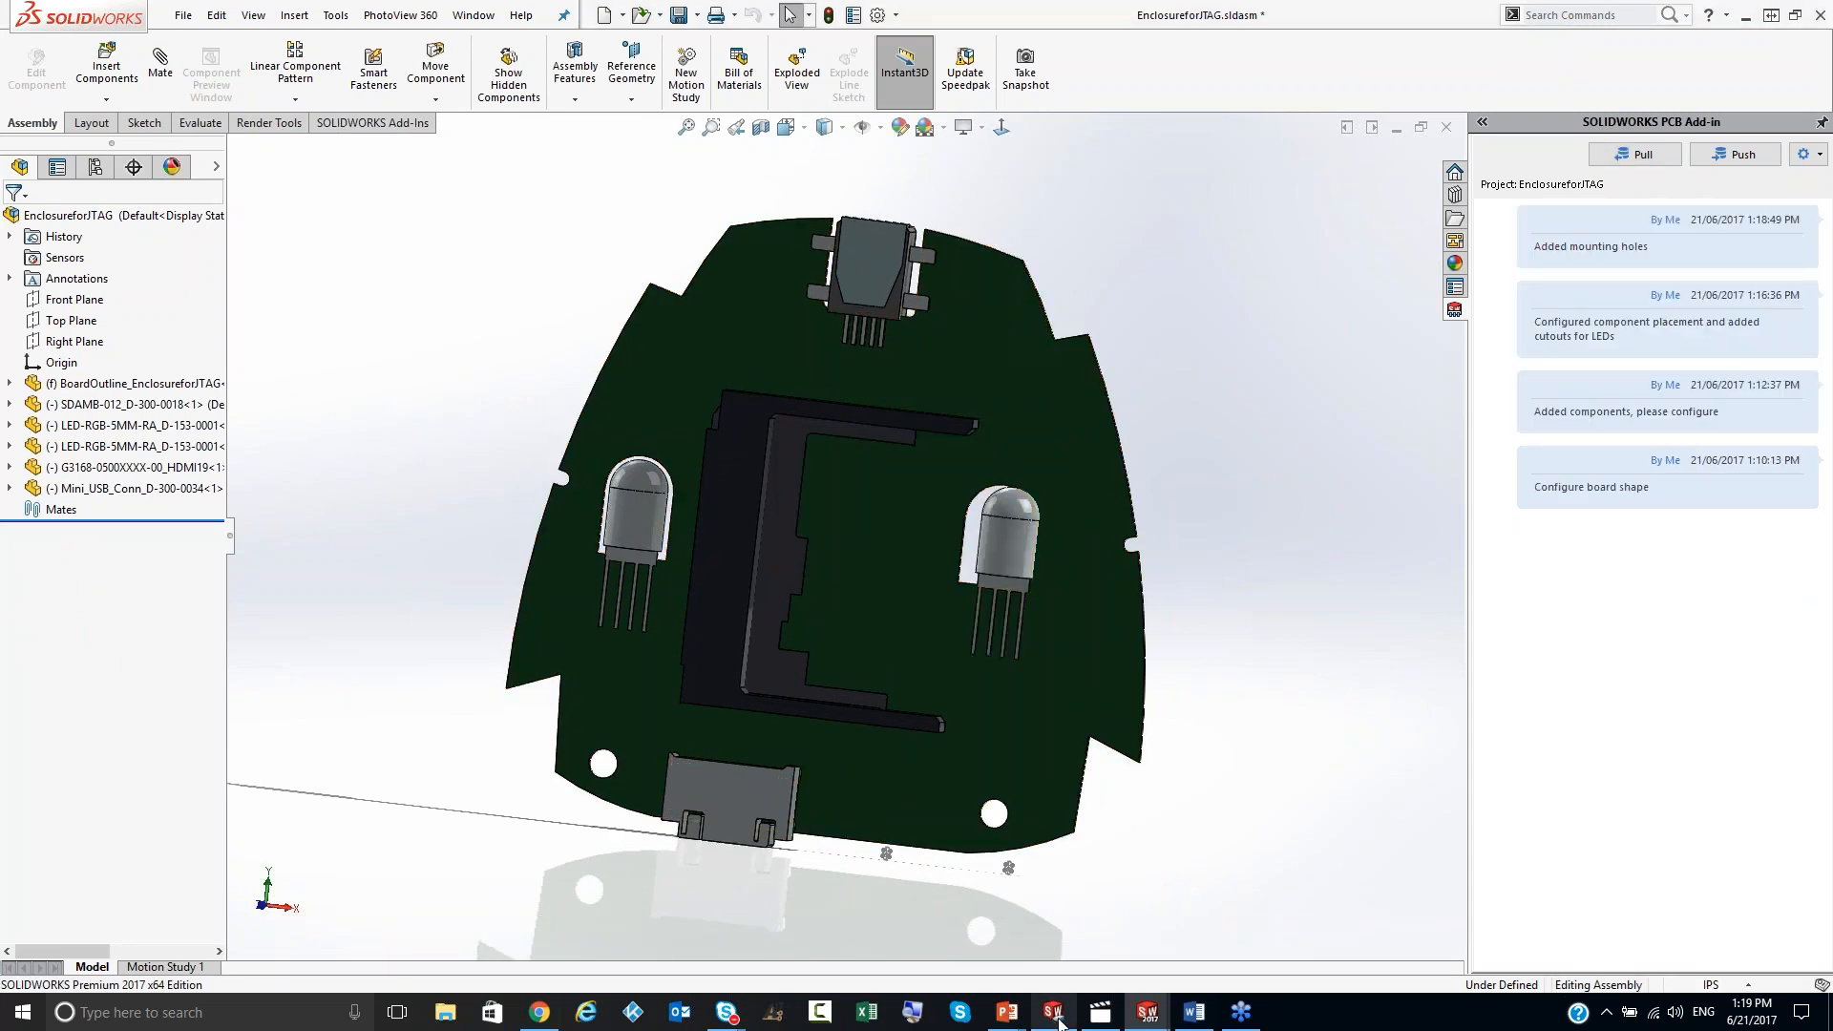
Step: Switch to the 10-403-DT01-A enclosure assembly and examine how the mounting holes and moved LED1 fit inside the case
mouse_move(1054, 1019)
left_click(1026, 926)
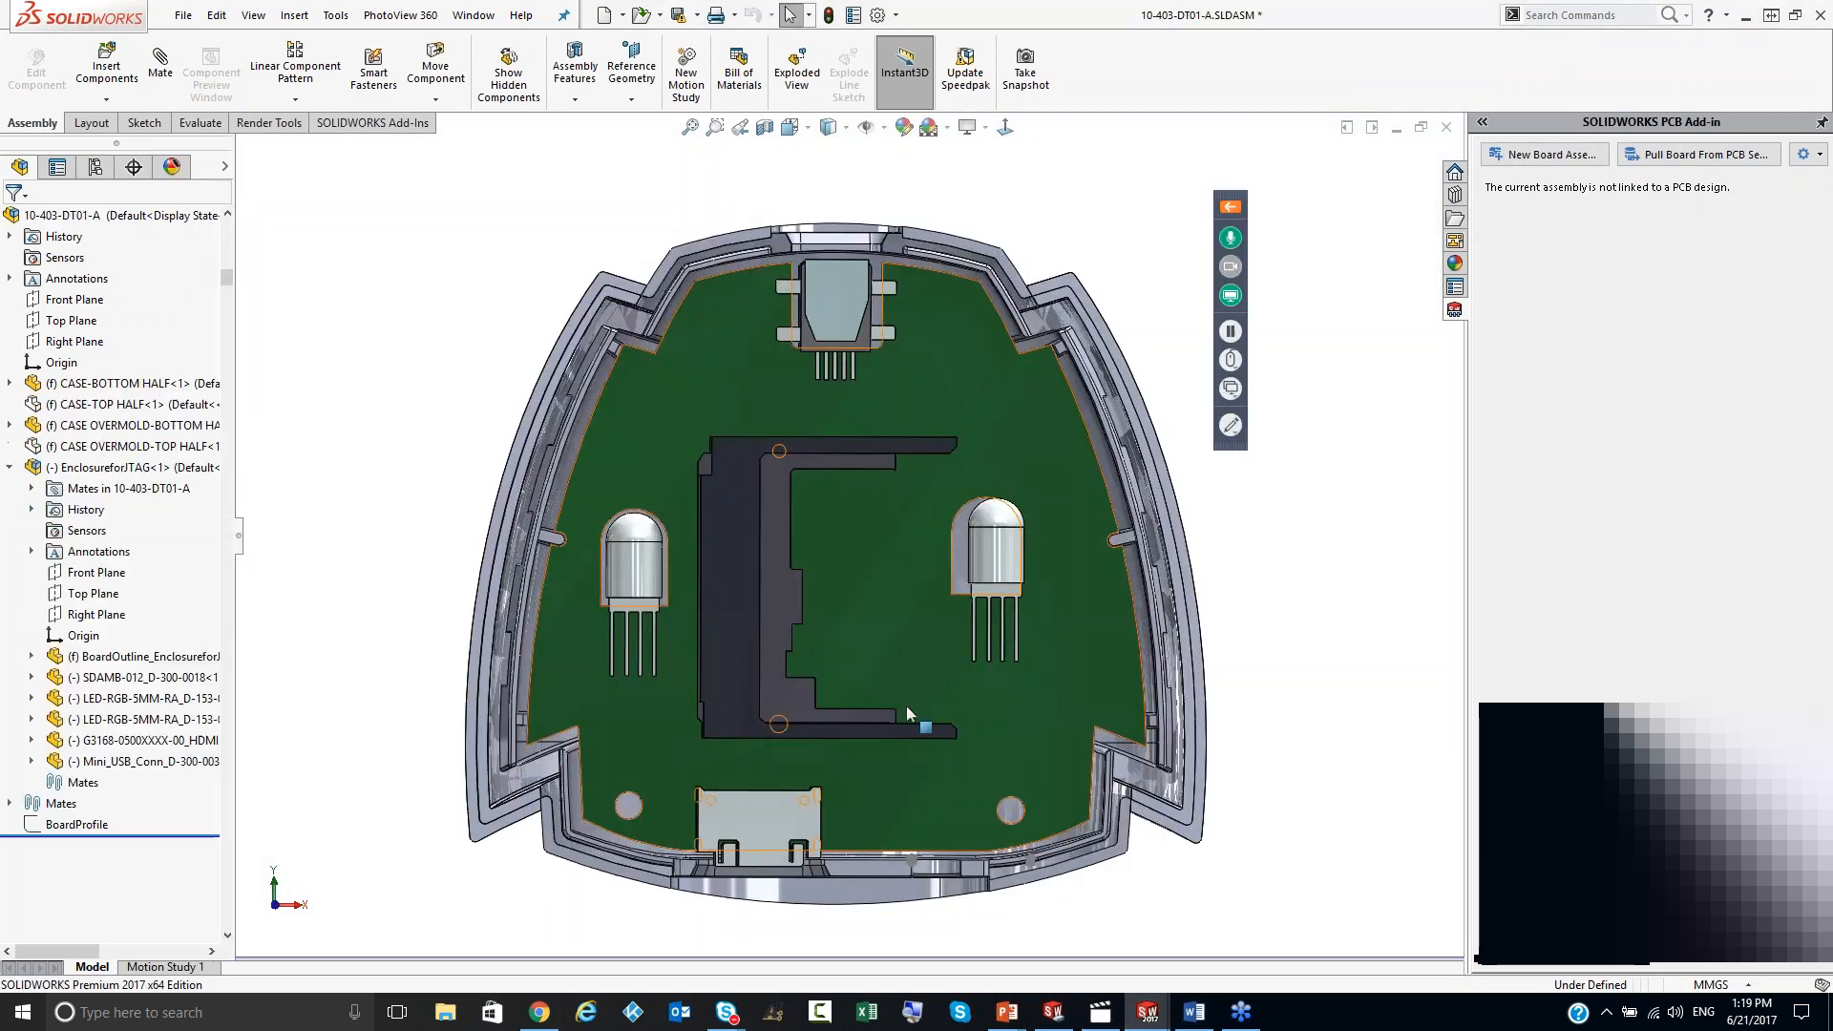
scroll(882, 683, "down", 3)
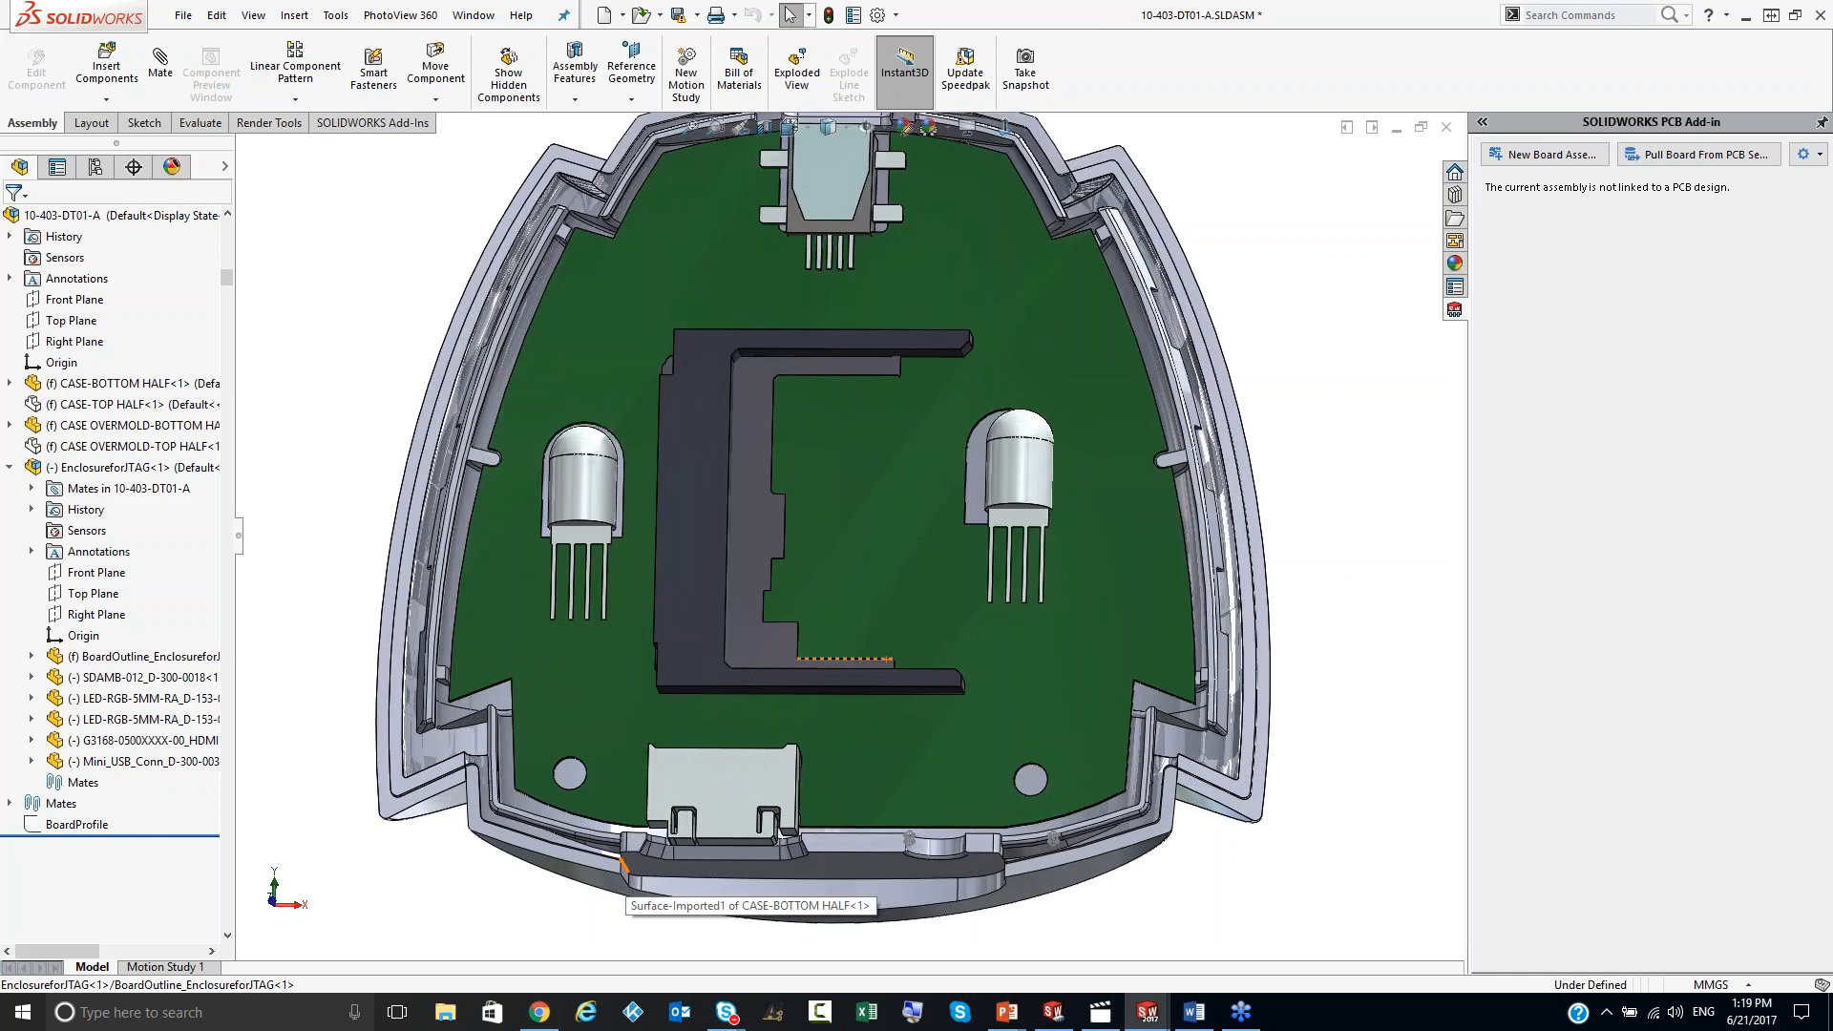
scroll(616, 850, "up", 2)
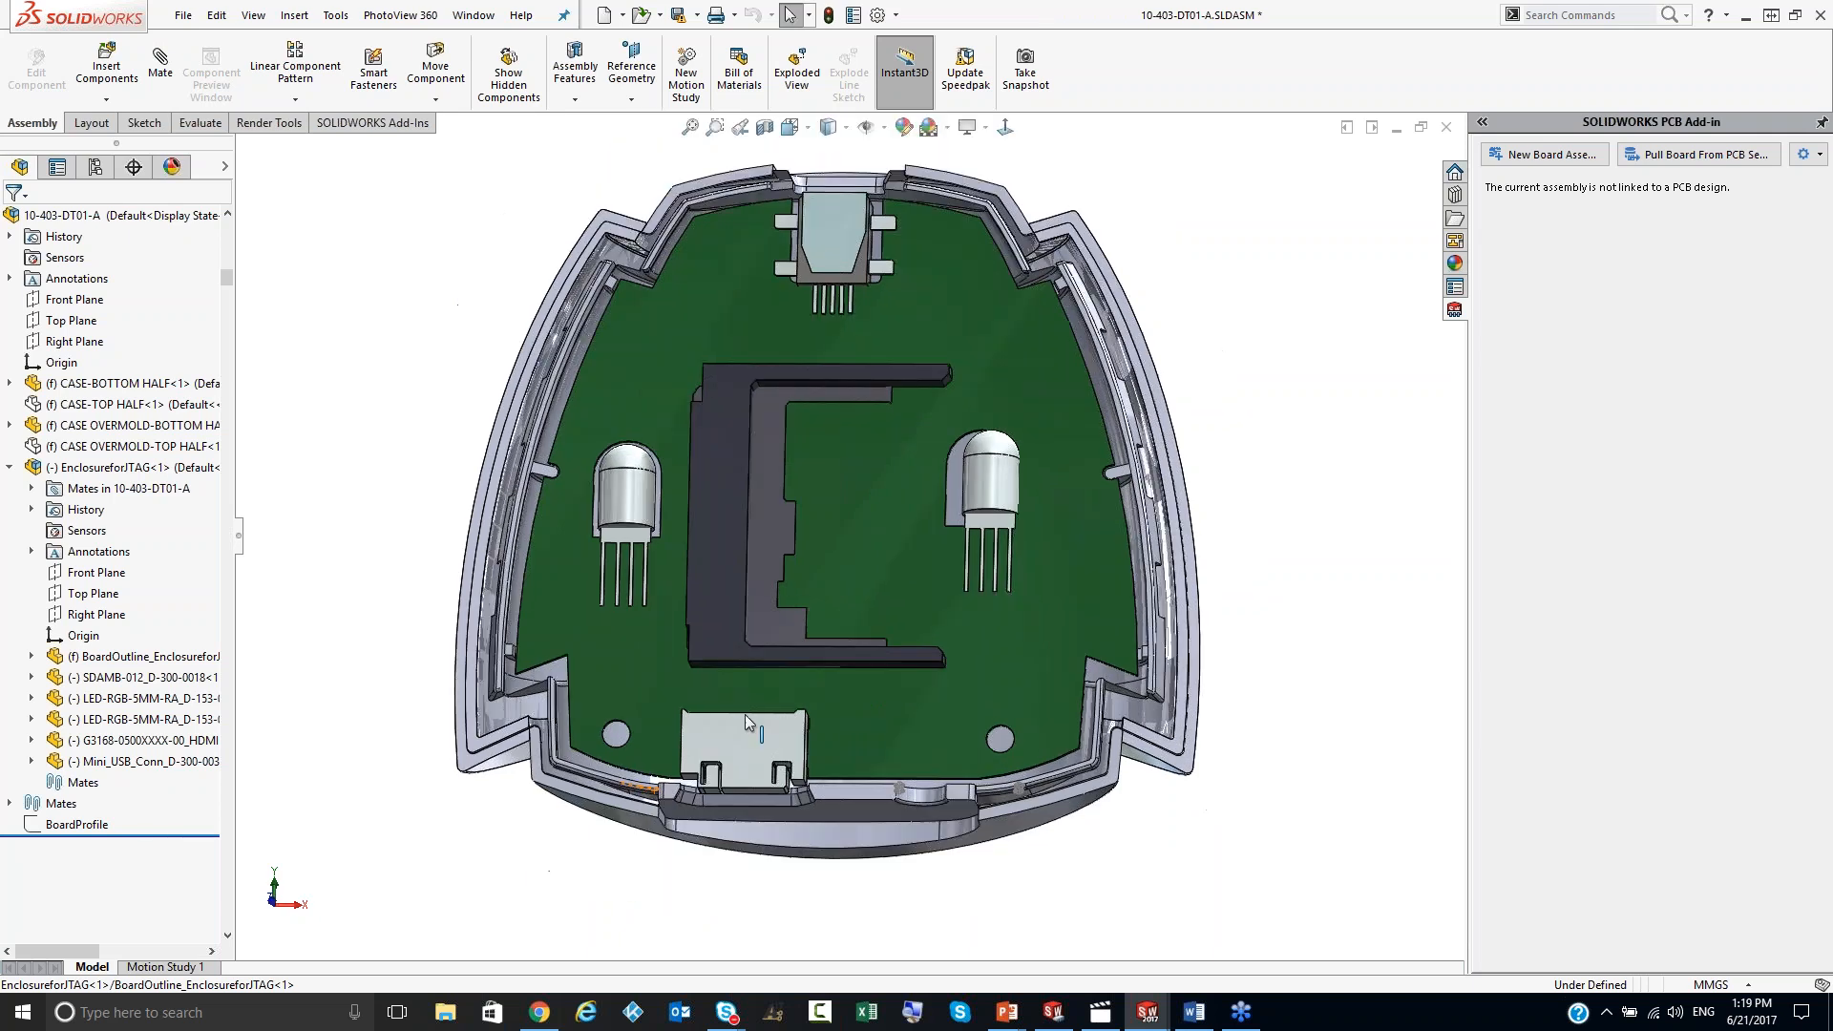
scroll(747, 561, "up", 1)
scroll(782, 557, "down", 1)
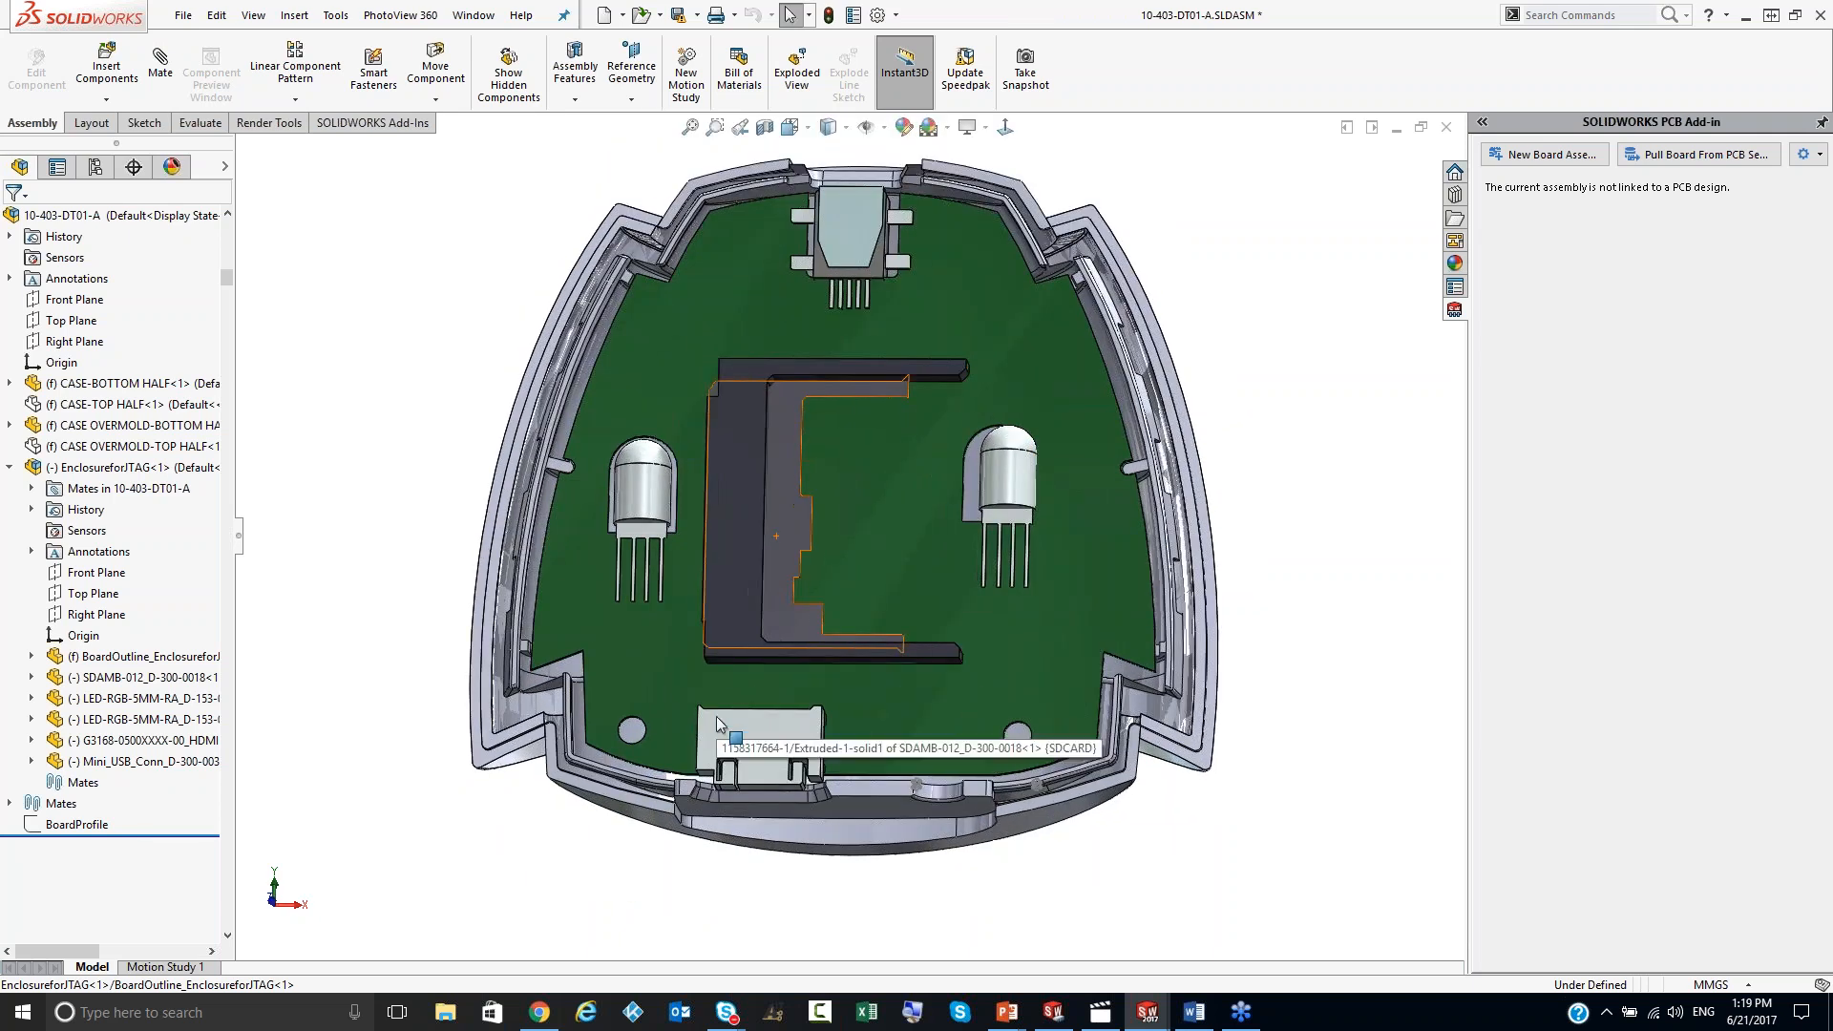
scroll(717, 723, "up", 2)
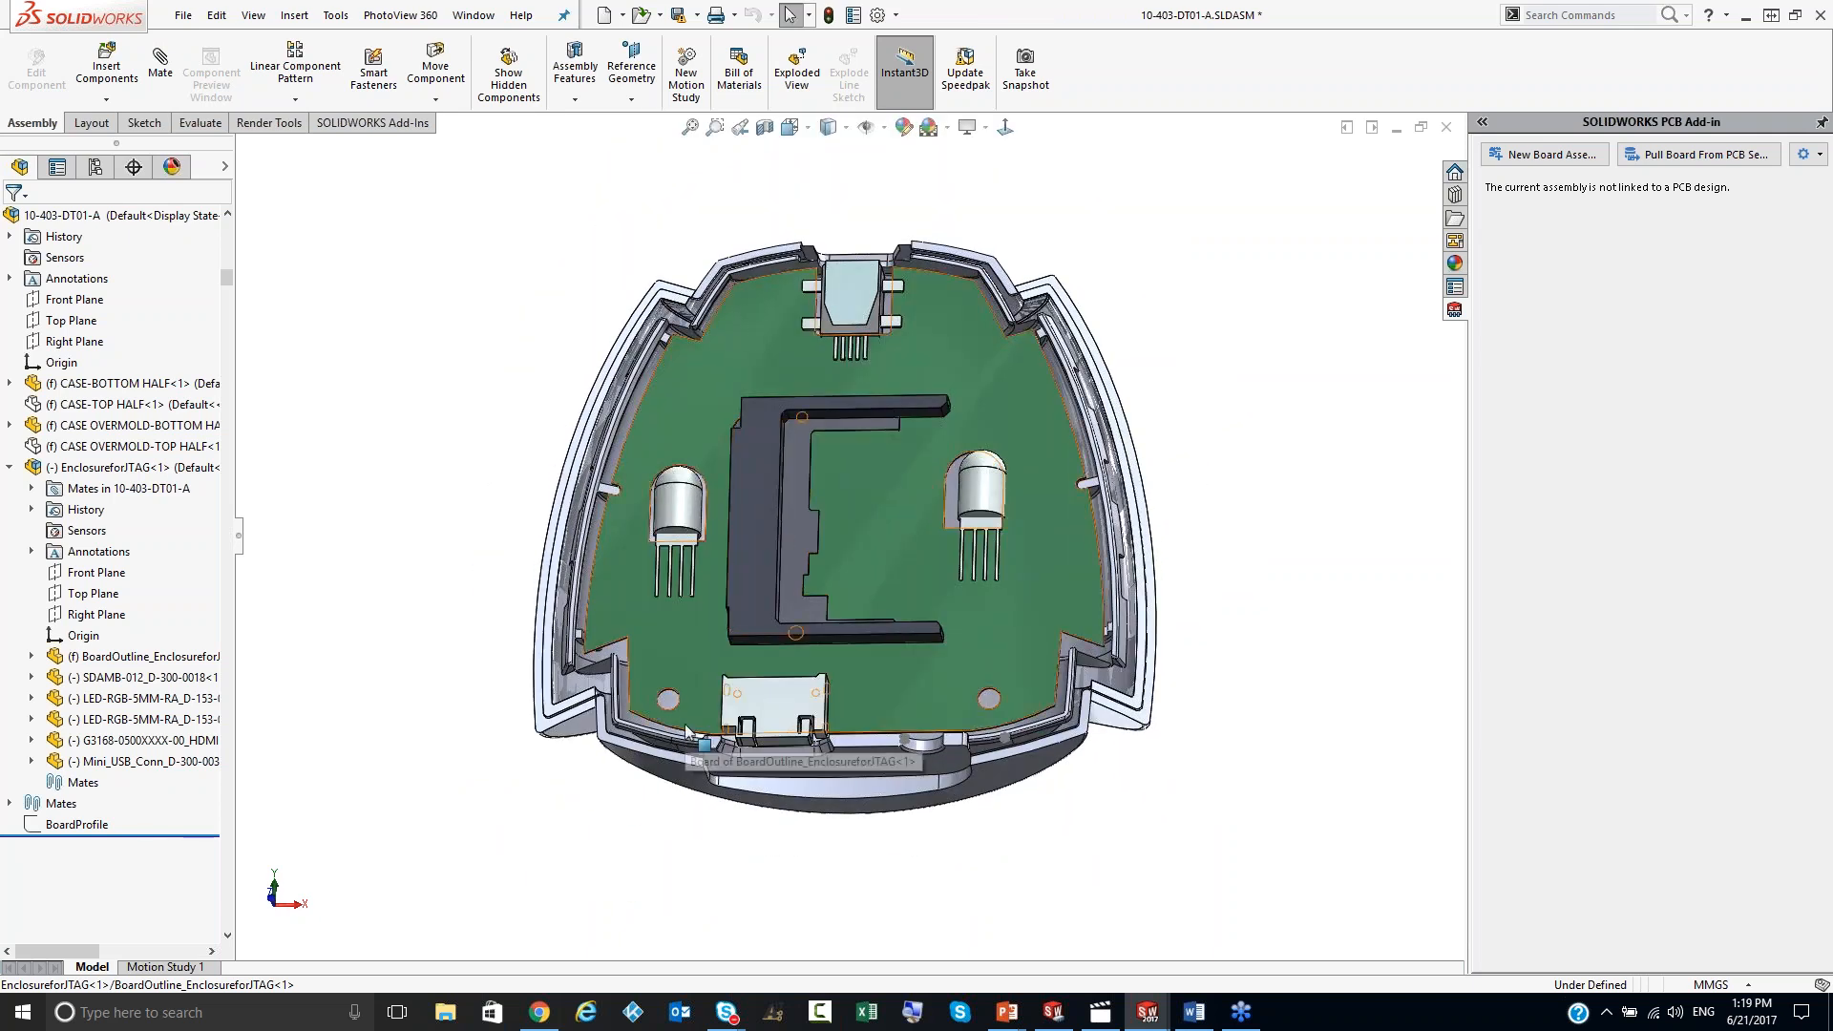
scroll(821, 743, "down", 2)
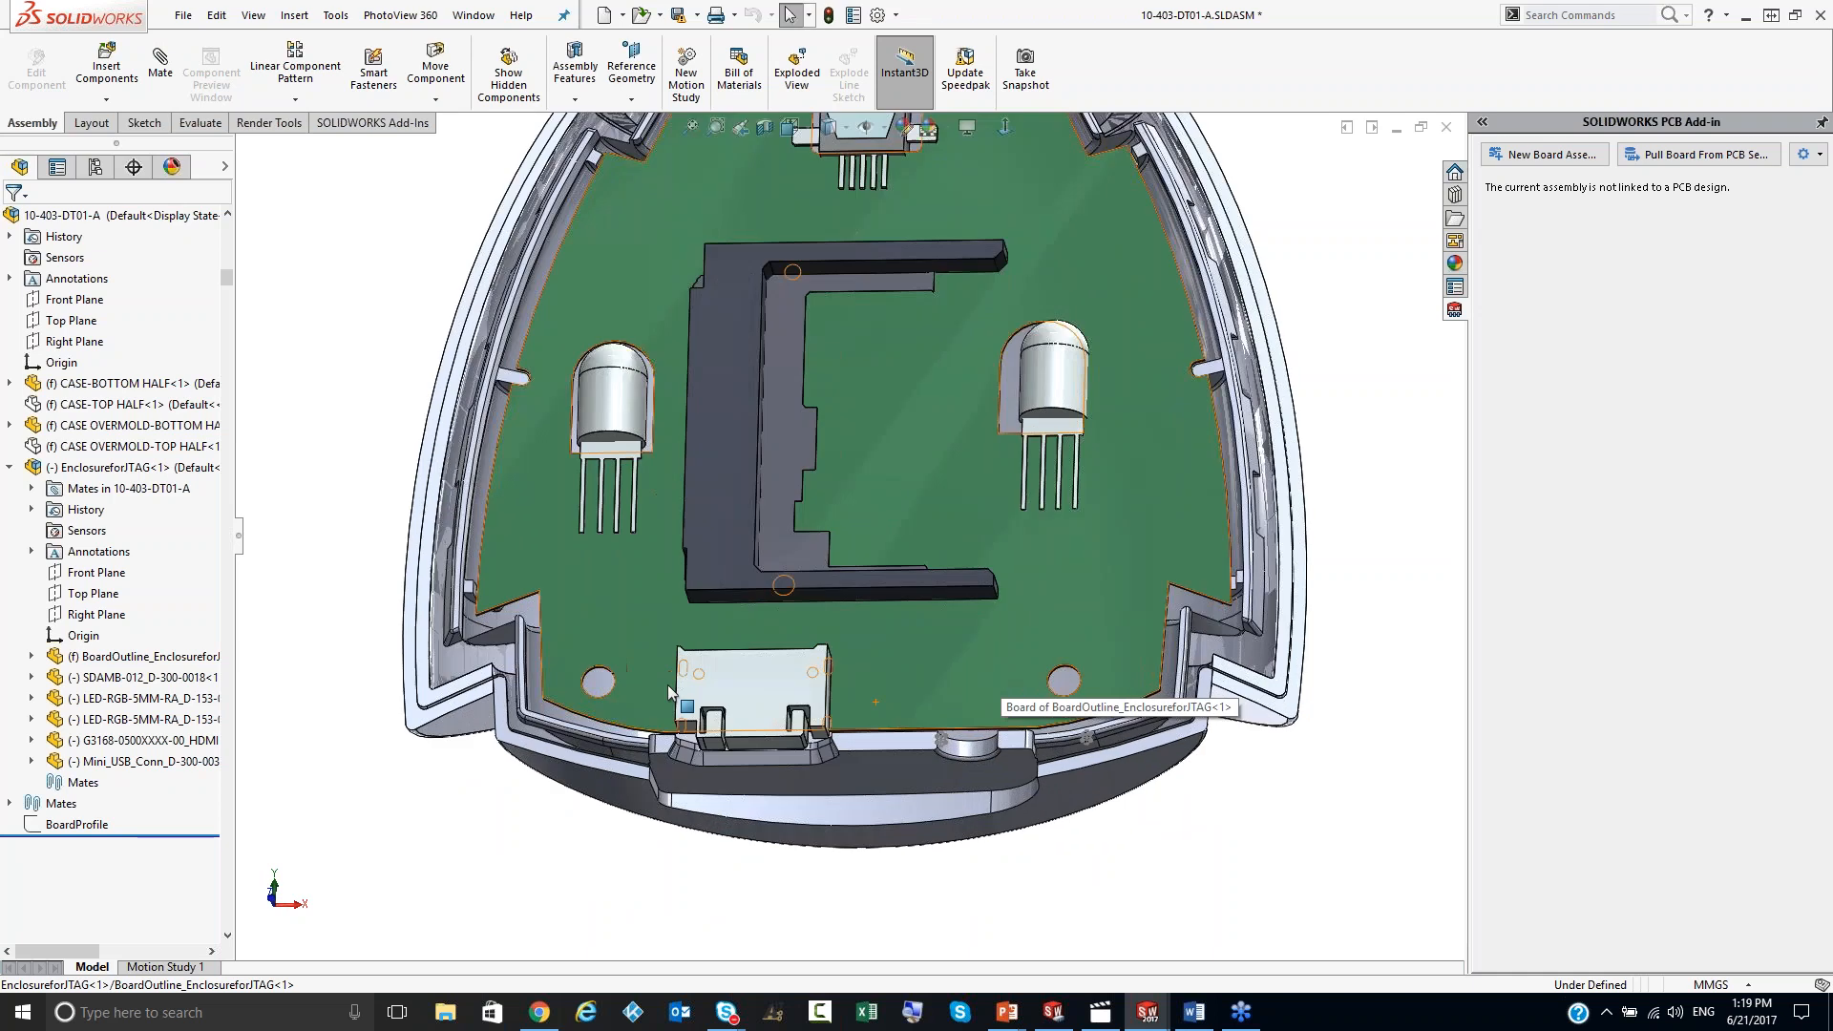
Step: Edit the sketch of the mounting hole left of the CN1 connector and dimension its diameter to 0.15 in
scroll(632, 702, "down", 5)
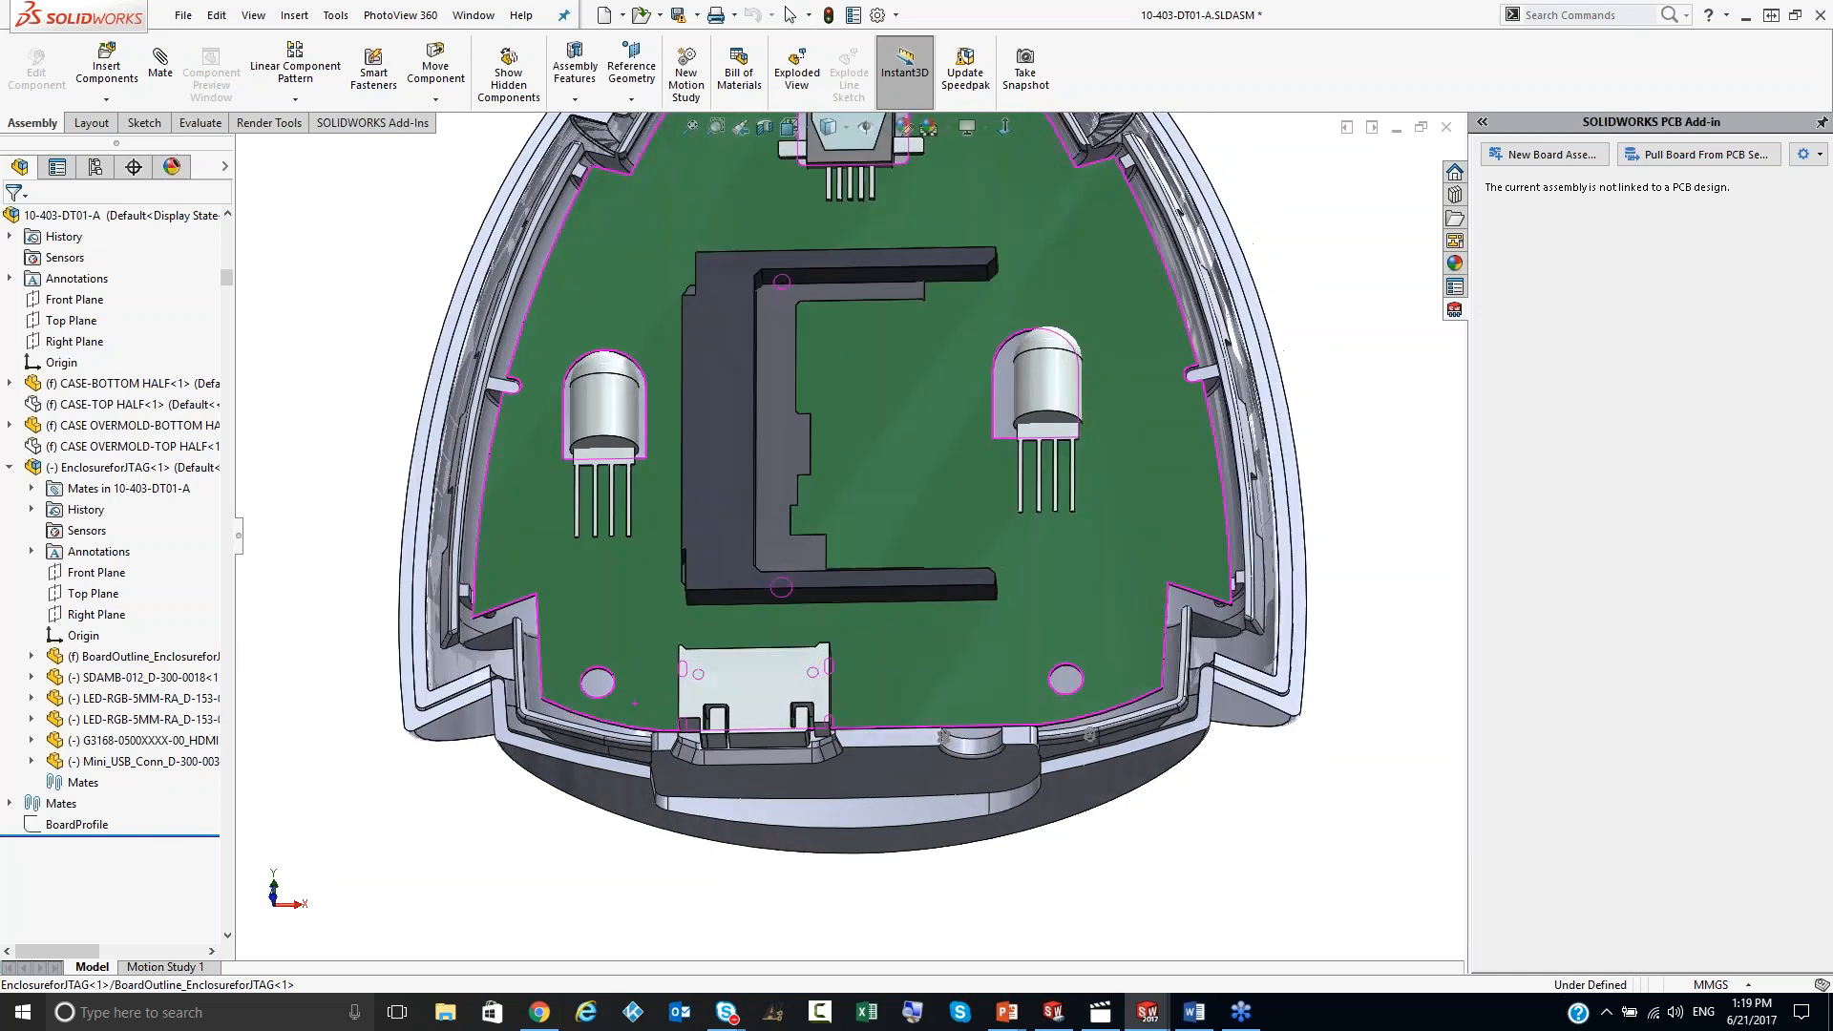
middle_click_drag(669, 633, 638, 573)
scroll(637, 575, "down", 2)
middle_click_drag(724, 637, 713, 605)
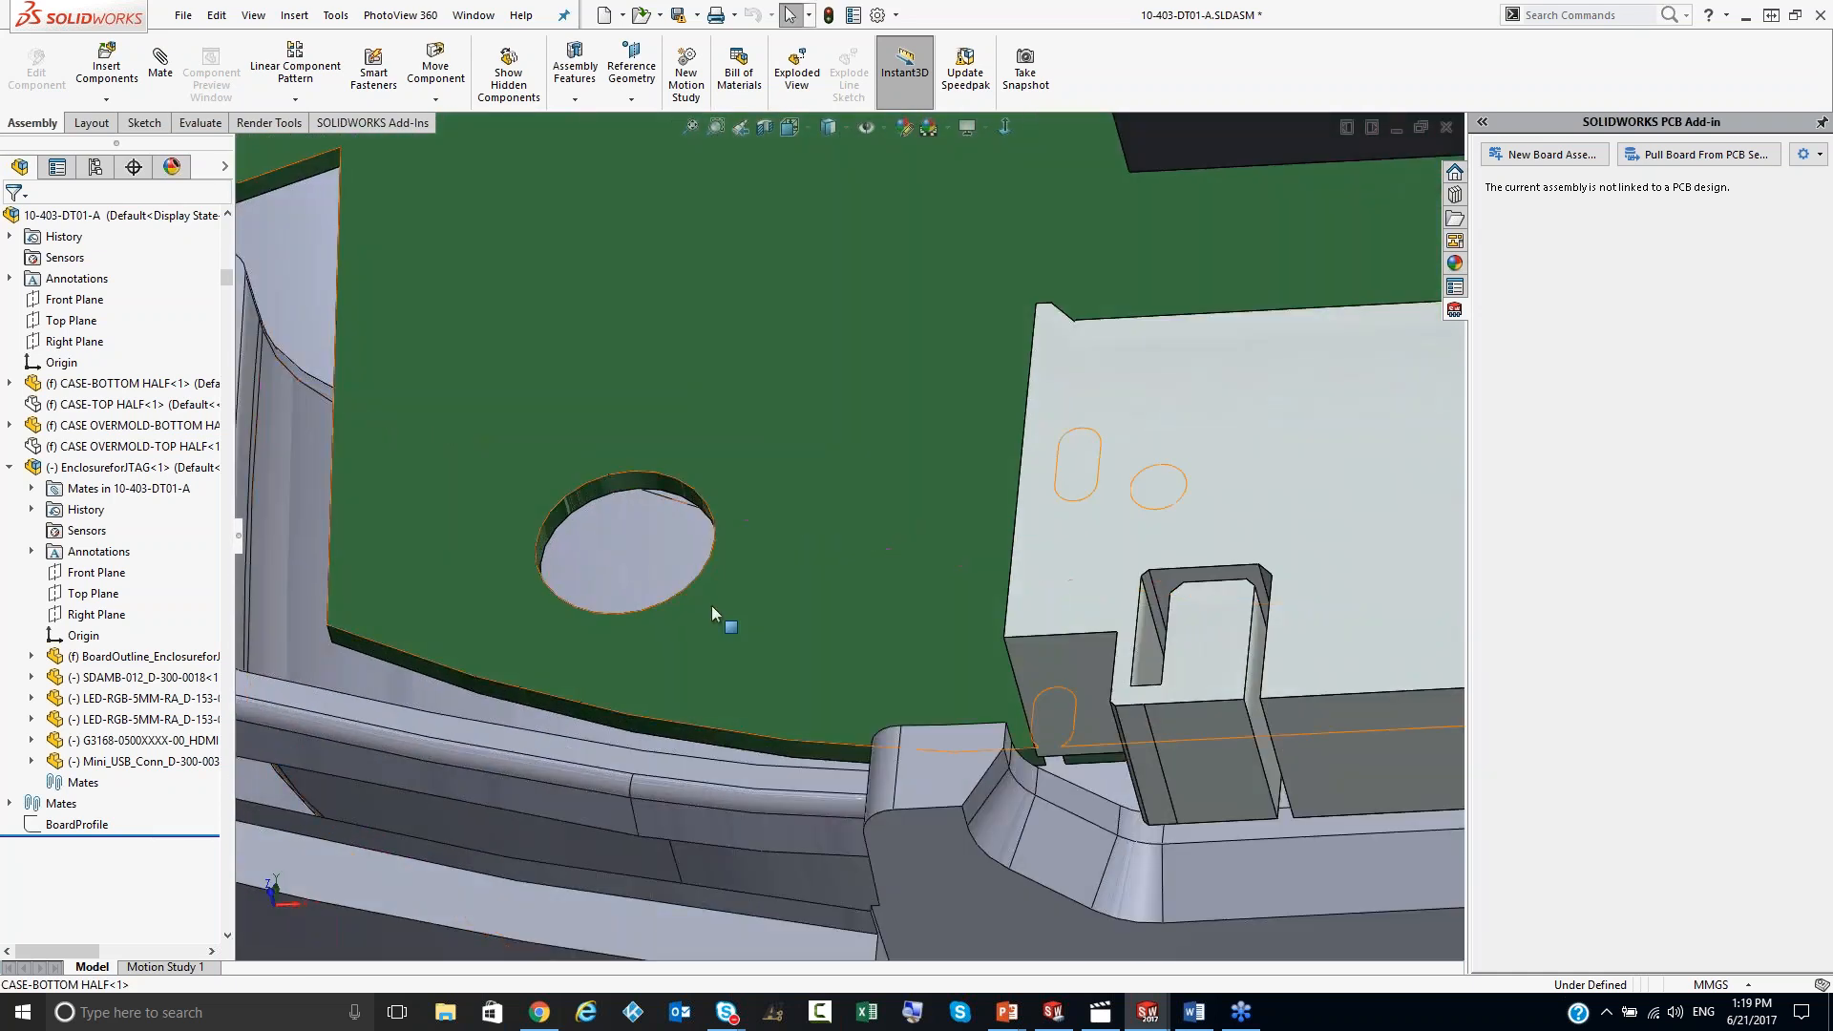
left_click(642, 479)
left_click(695, 401)
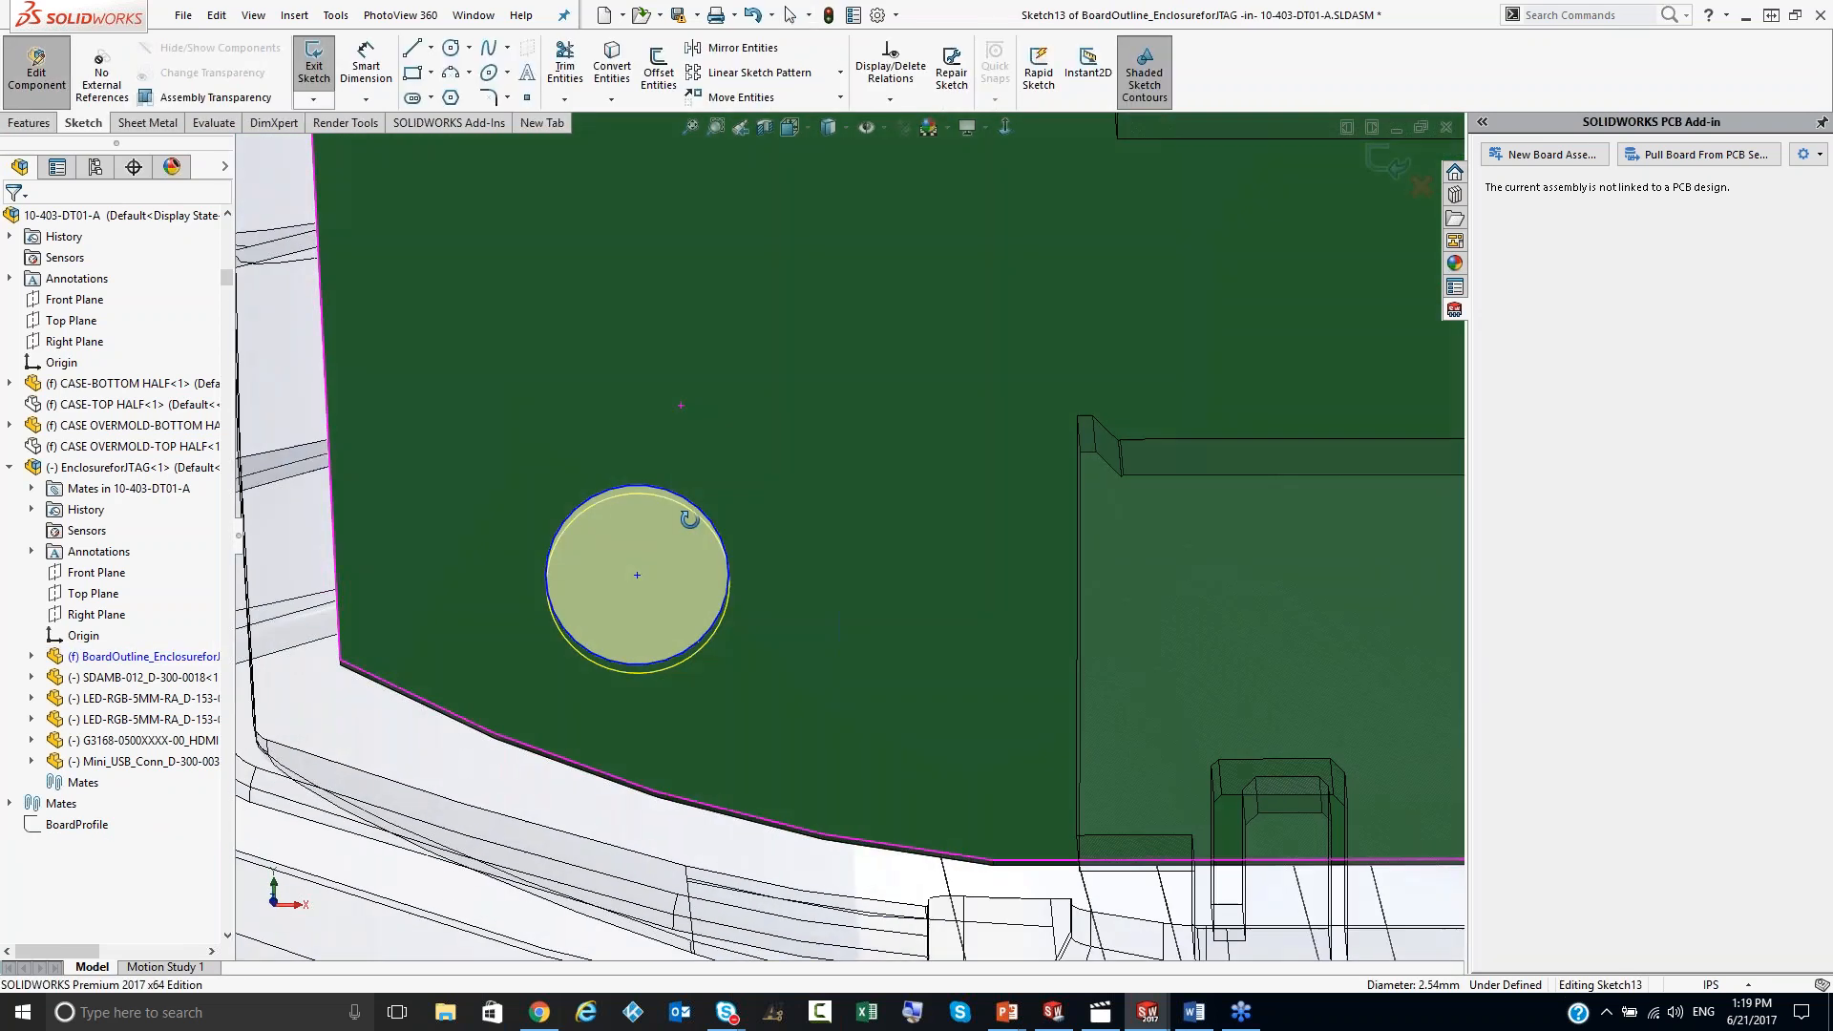
right_click_drag(688, 520, 835, 559)
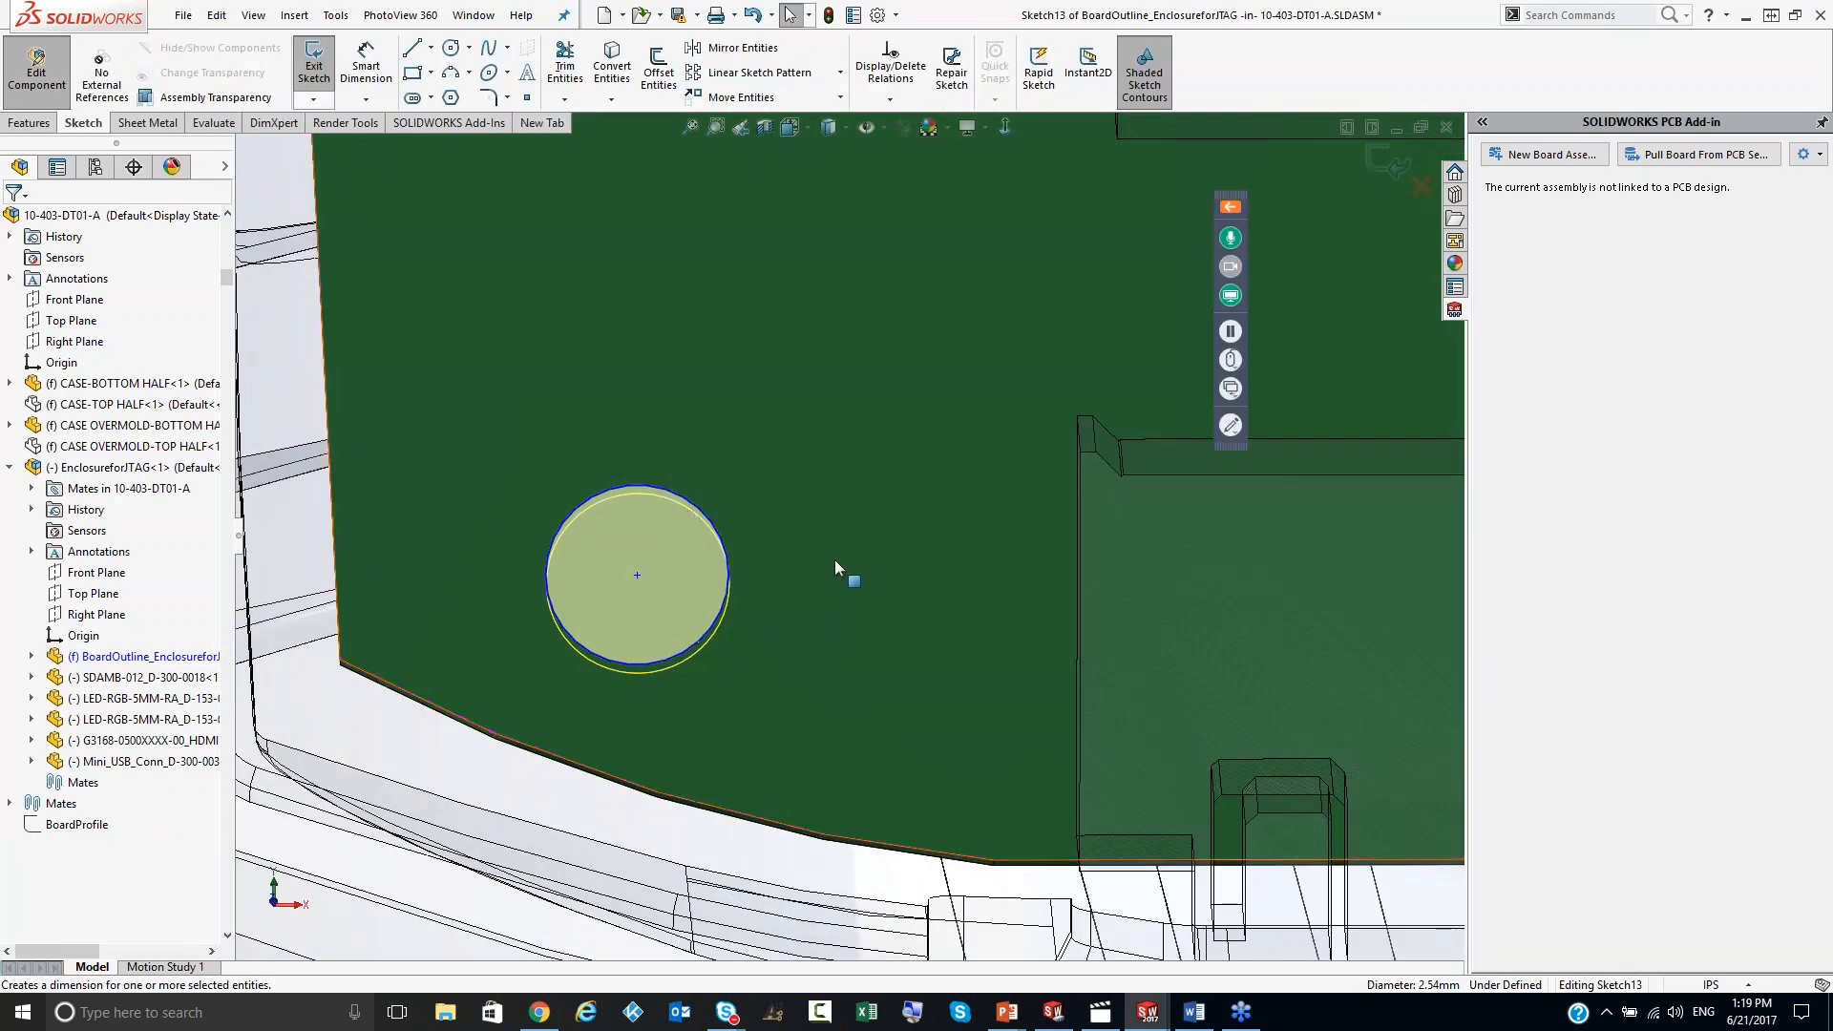
left_click(690, 475)
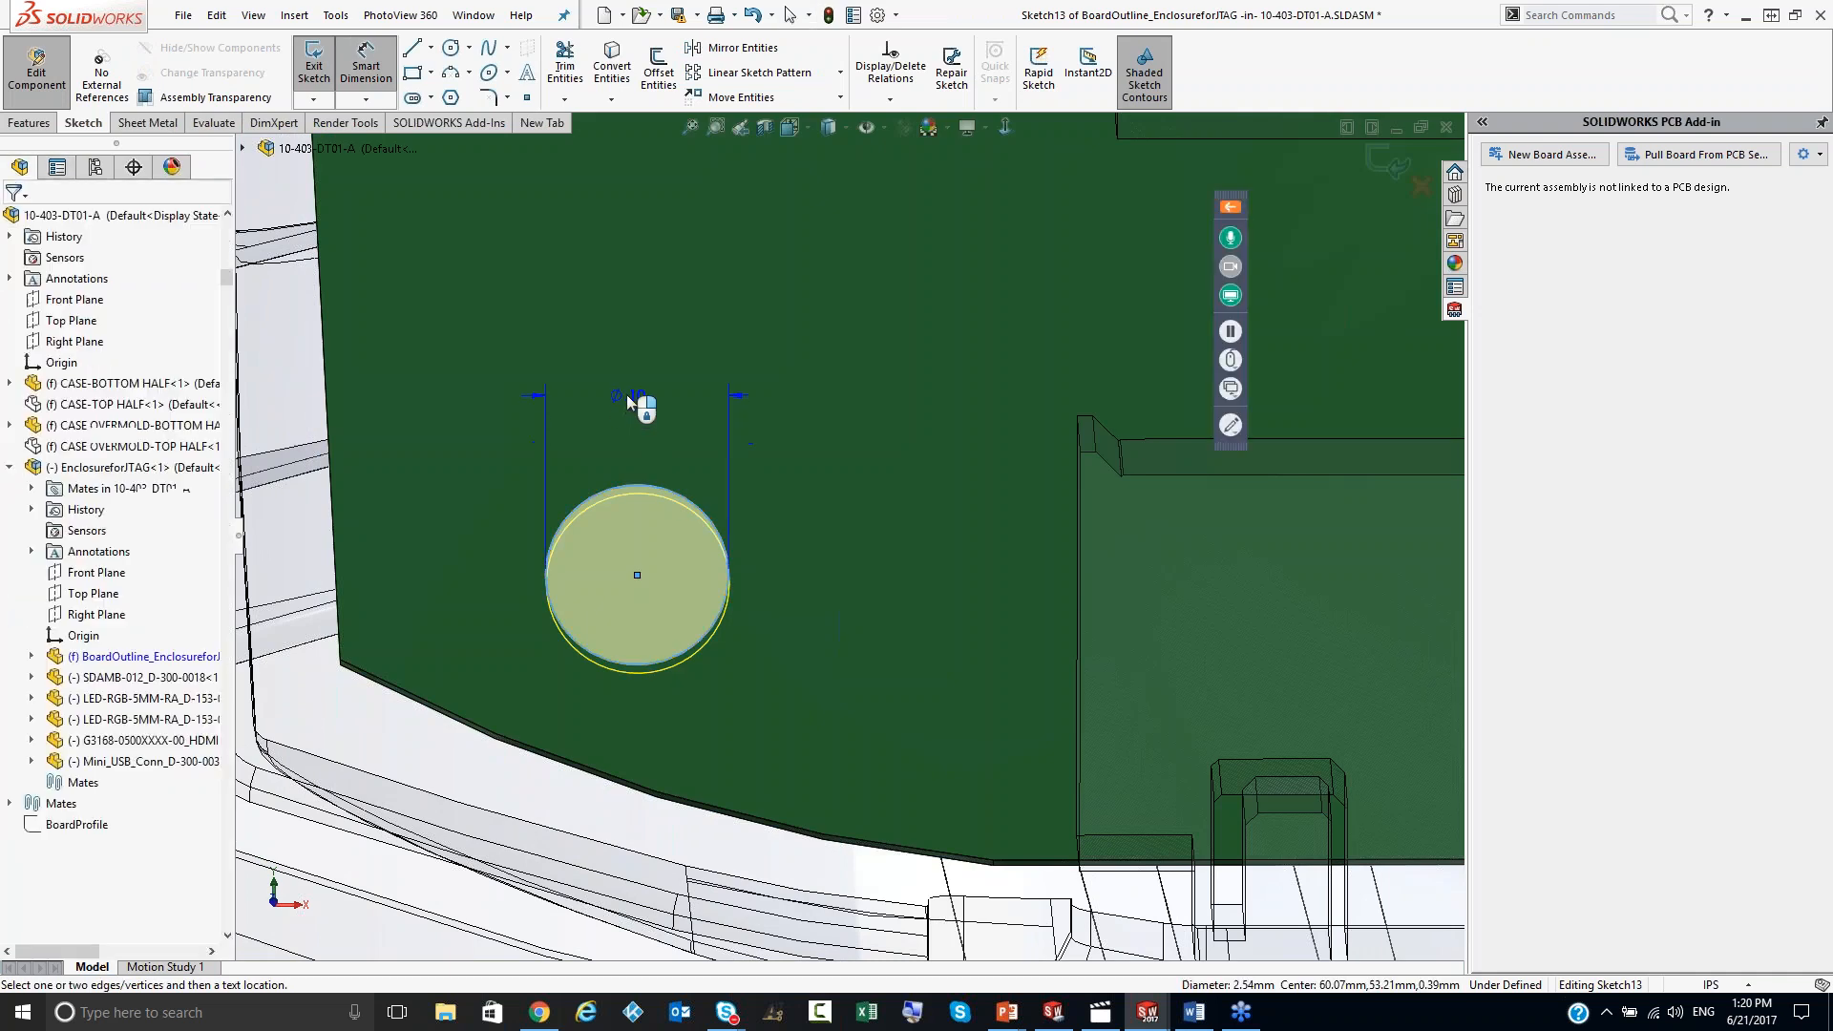
left_click(627, 393)
type("0.15")
key("Return")
left_click(1389, 164)
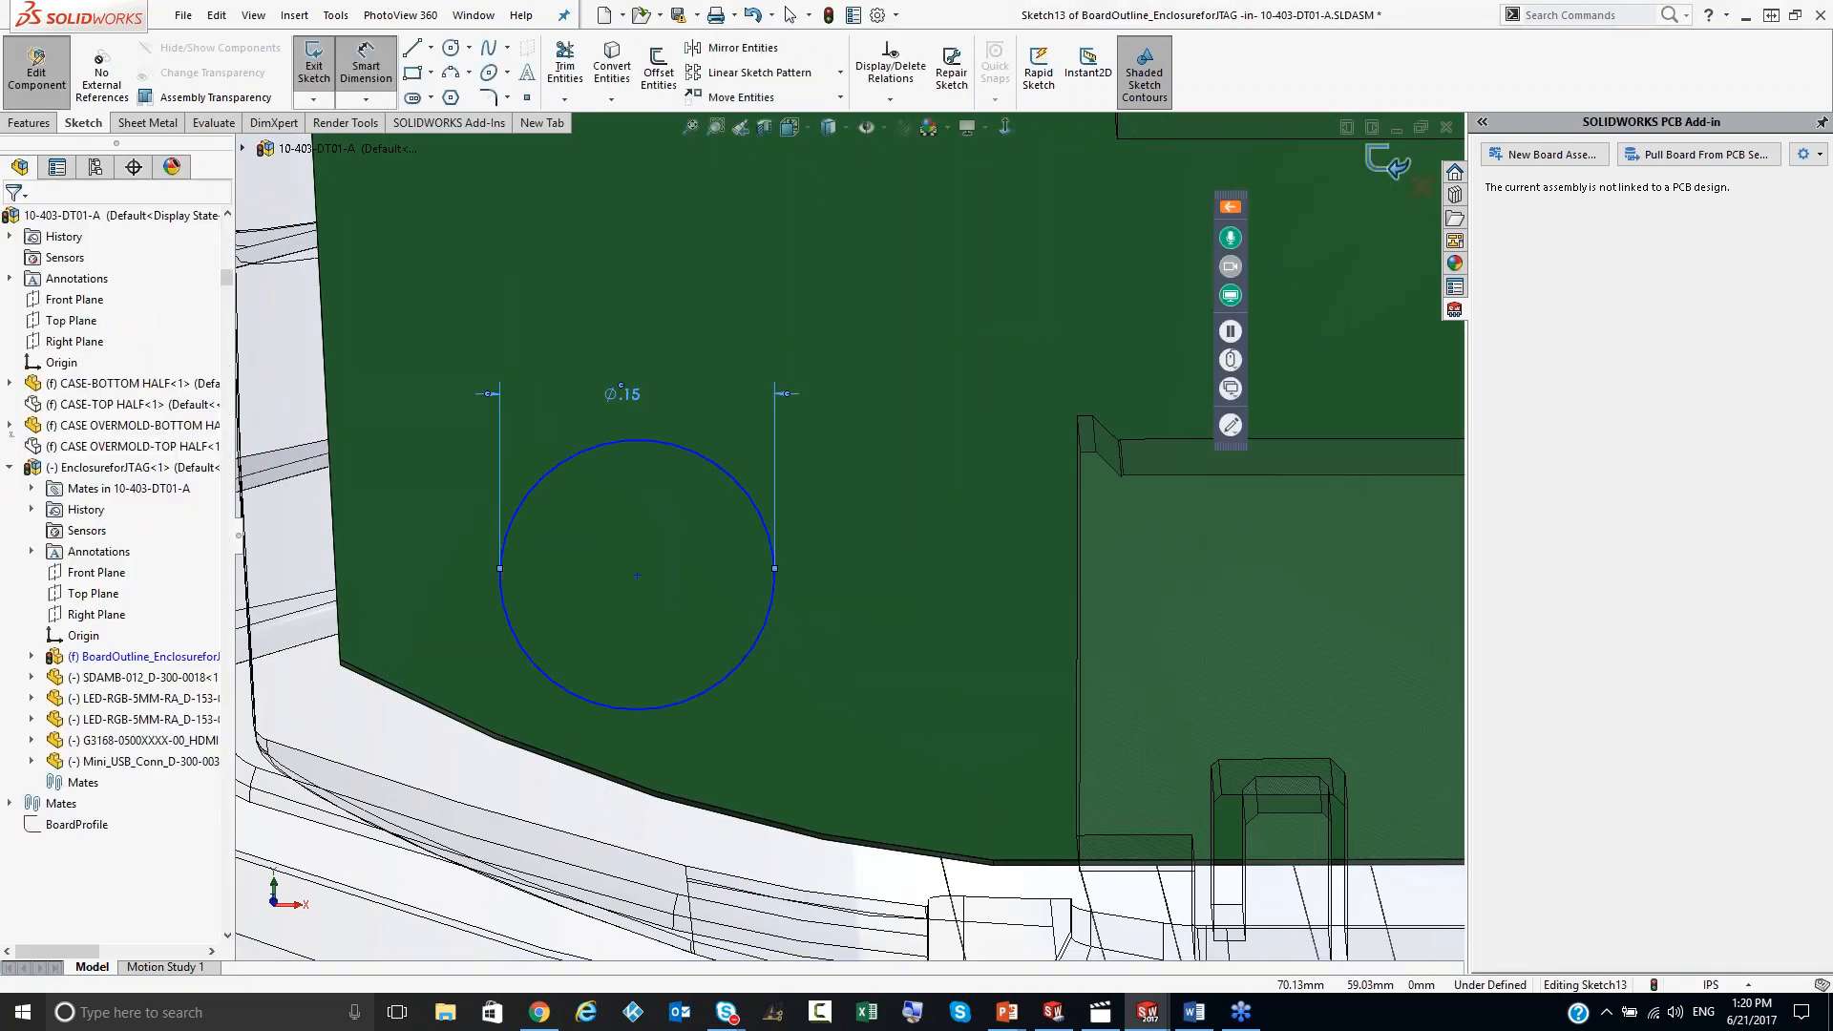
left_click(1397, 170)
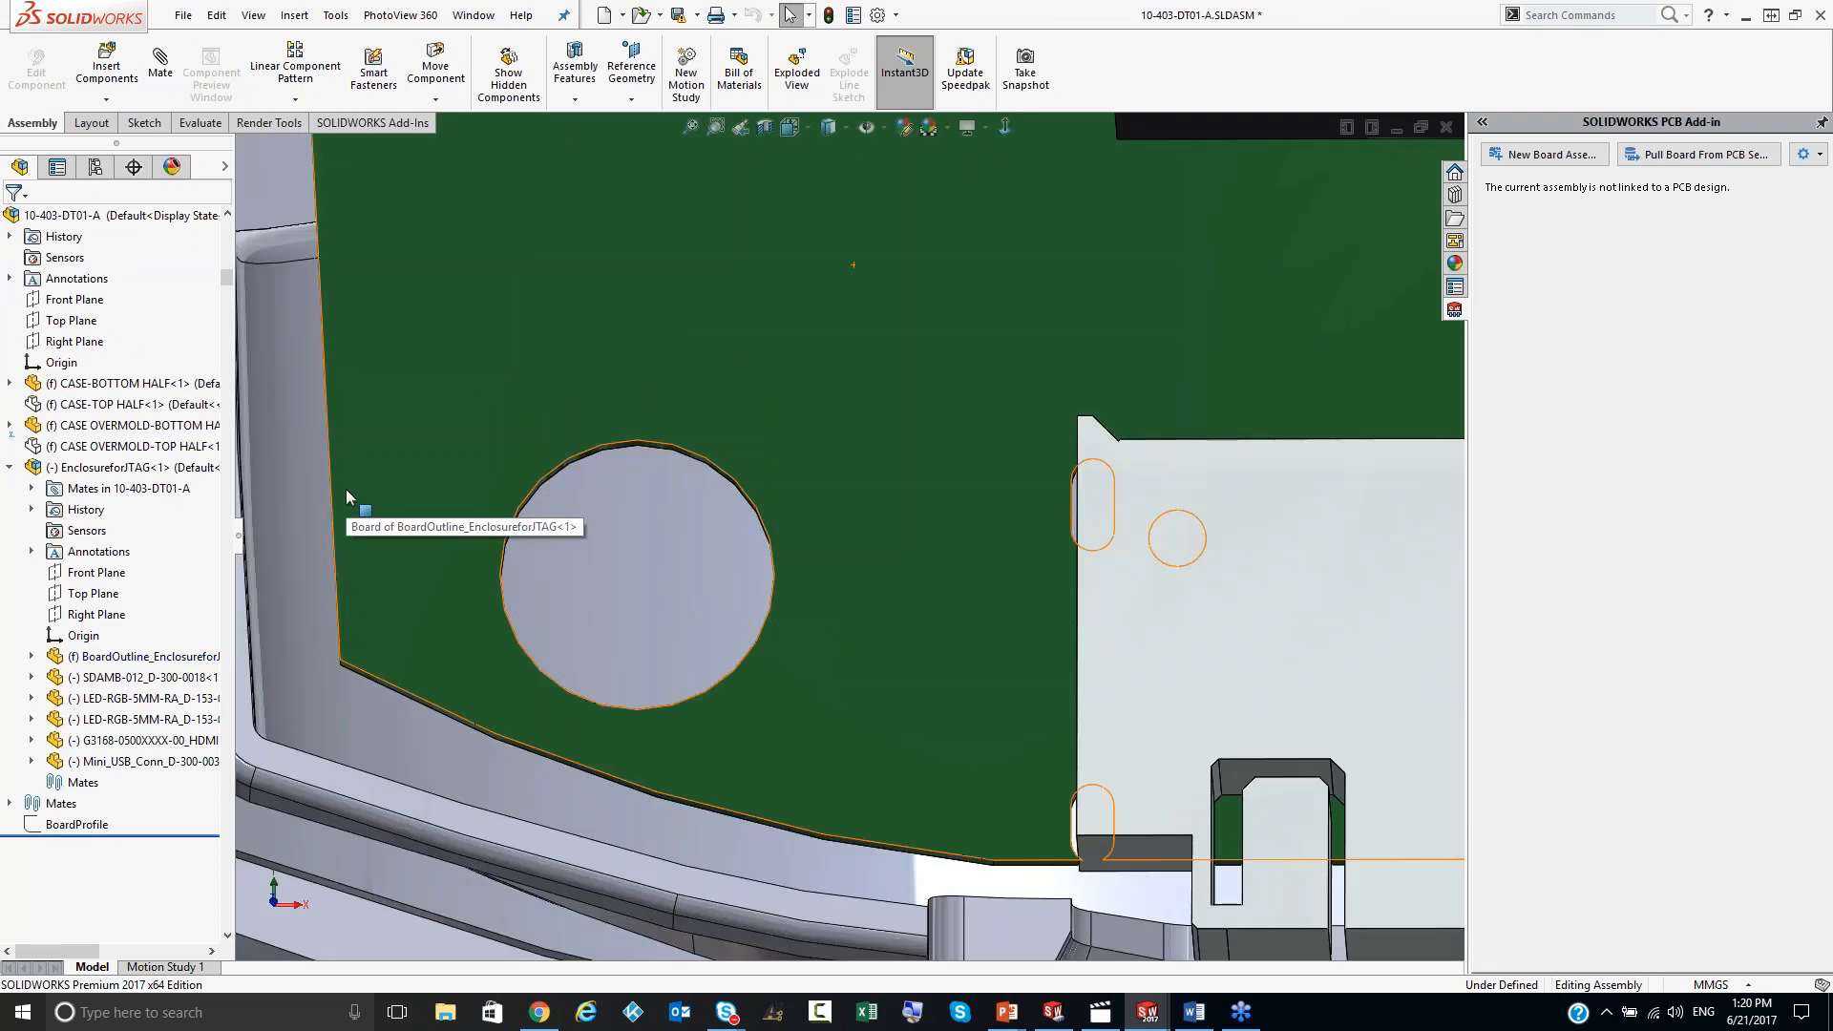
Step: Edit the sketch of the mounting hole right of the CN1 connector, dimension its diameter to 0.15 in and return to the front view
scroll(346, 489, "up", 6)
scroll(346, 491, "up", 3)
scroll(1075, 548, "down", 8)
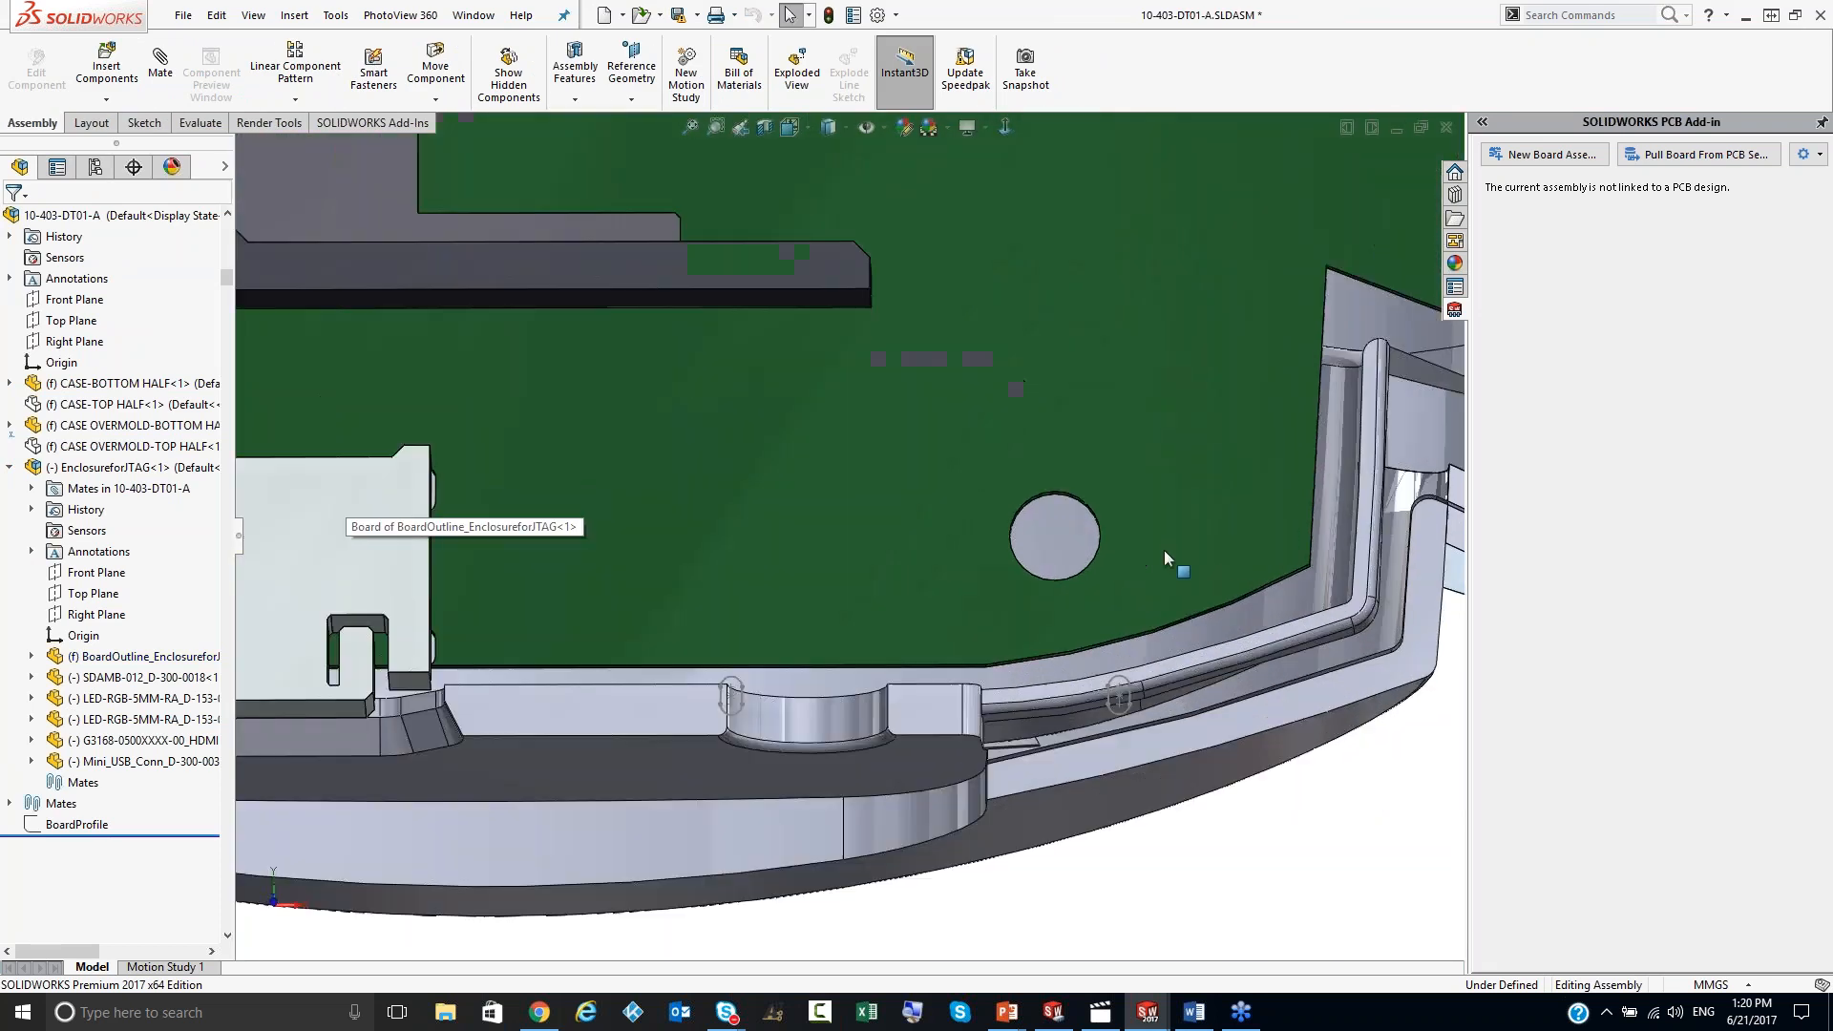
middle_click_drag(1010, 514, 966, 325)
left_click(966, 329)
left_click(1052, 240)
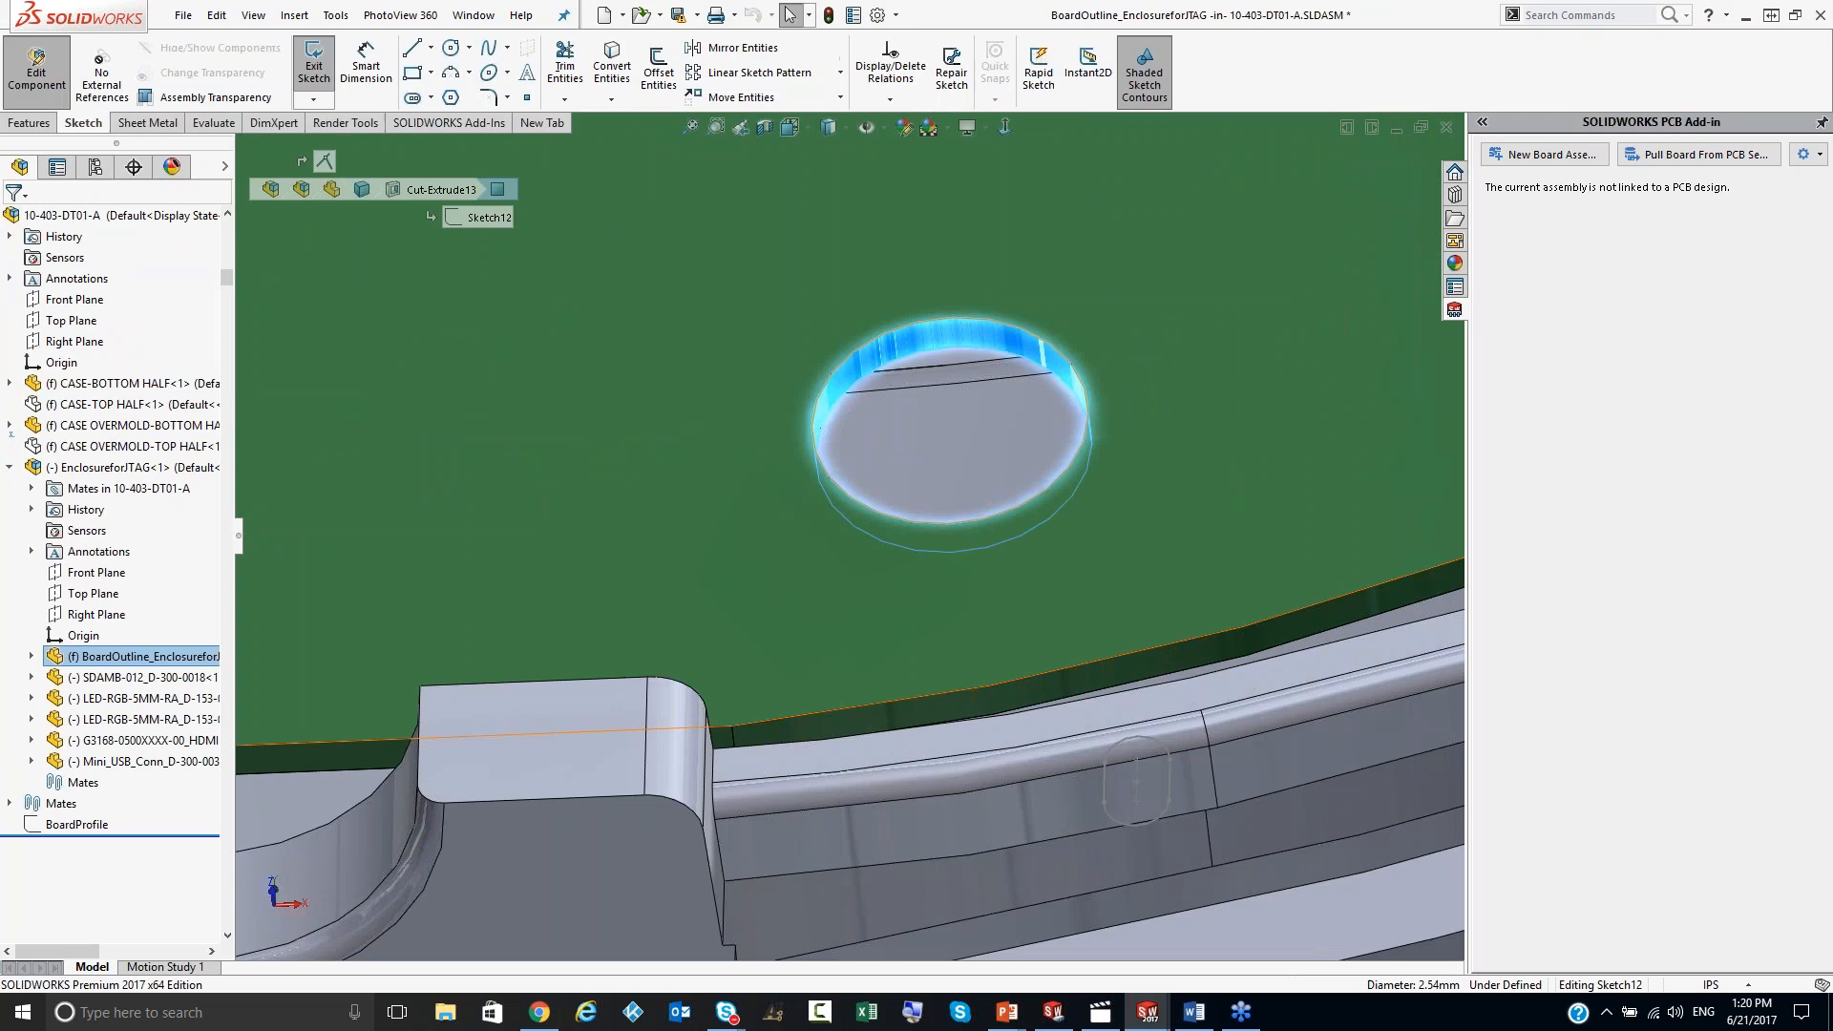
middle_click_drag(988, 332, 1016, 498)
left_click(365, 66)
left_click(936, 306)
left_click(928, 218)
type("0.15")
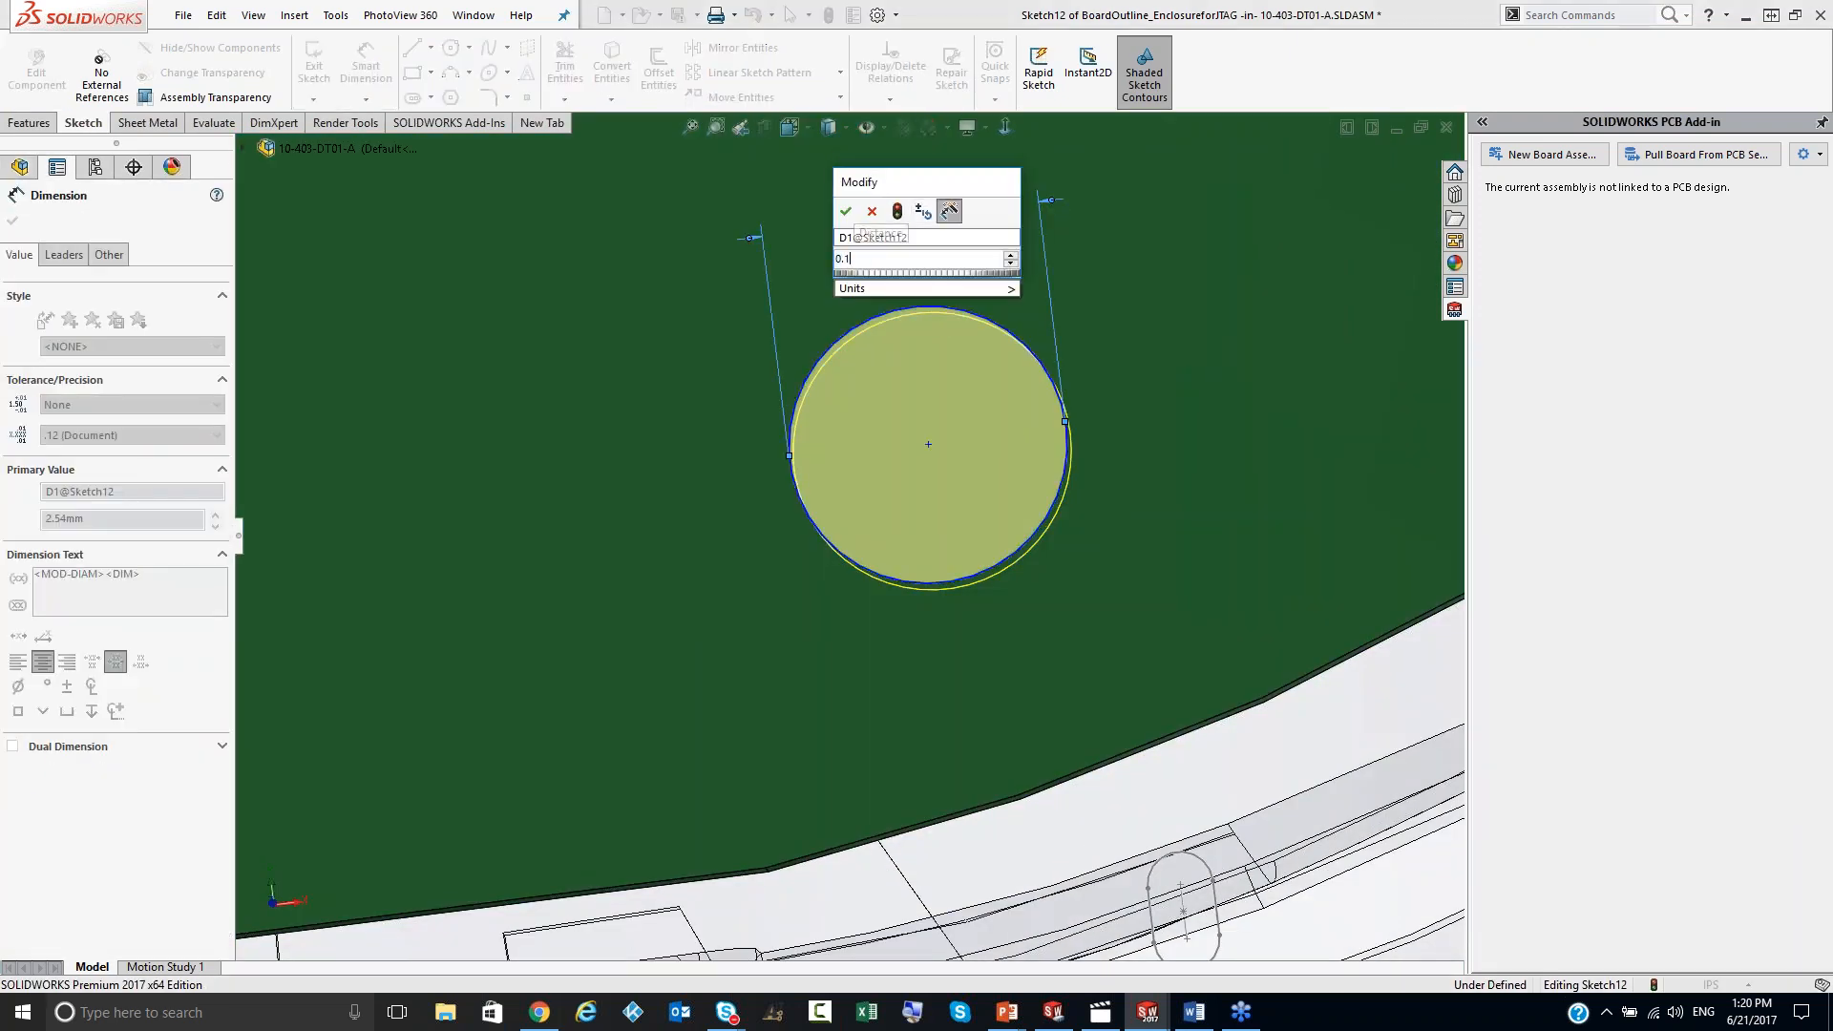
key("Return")
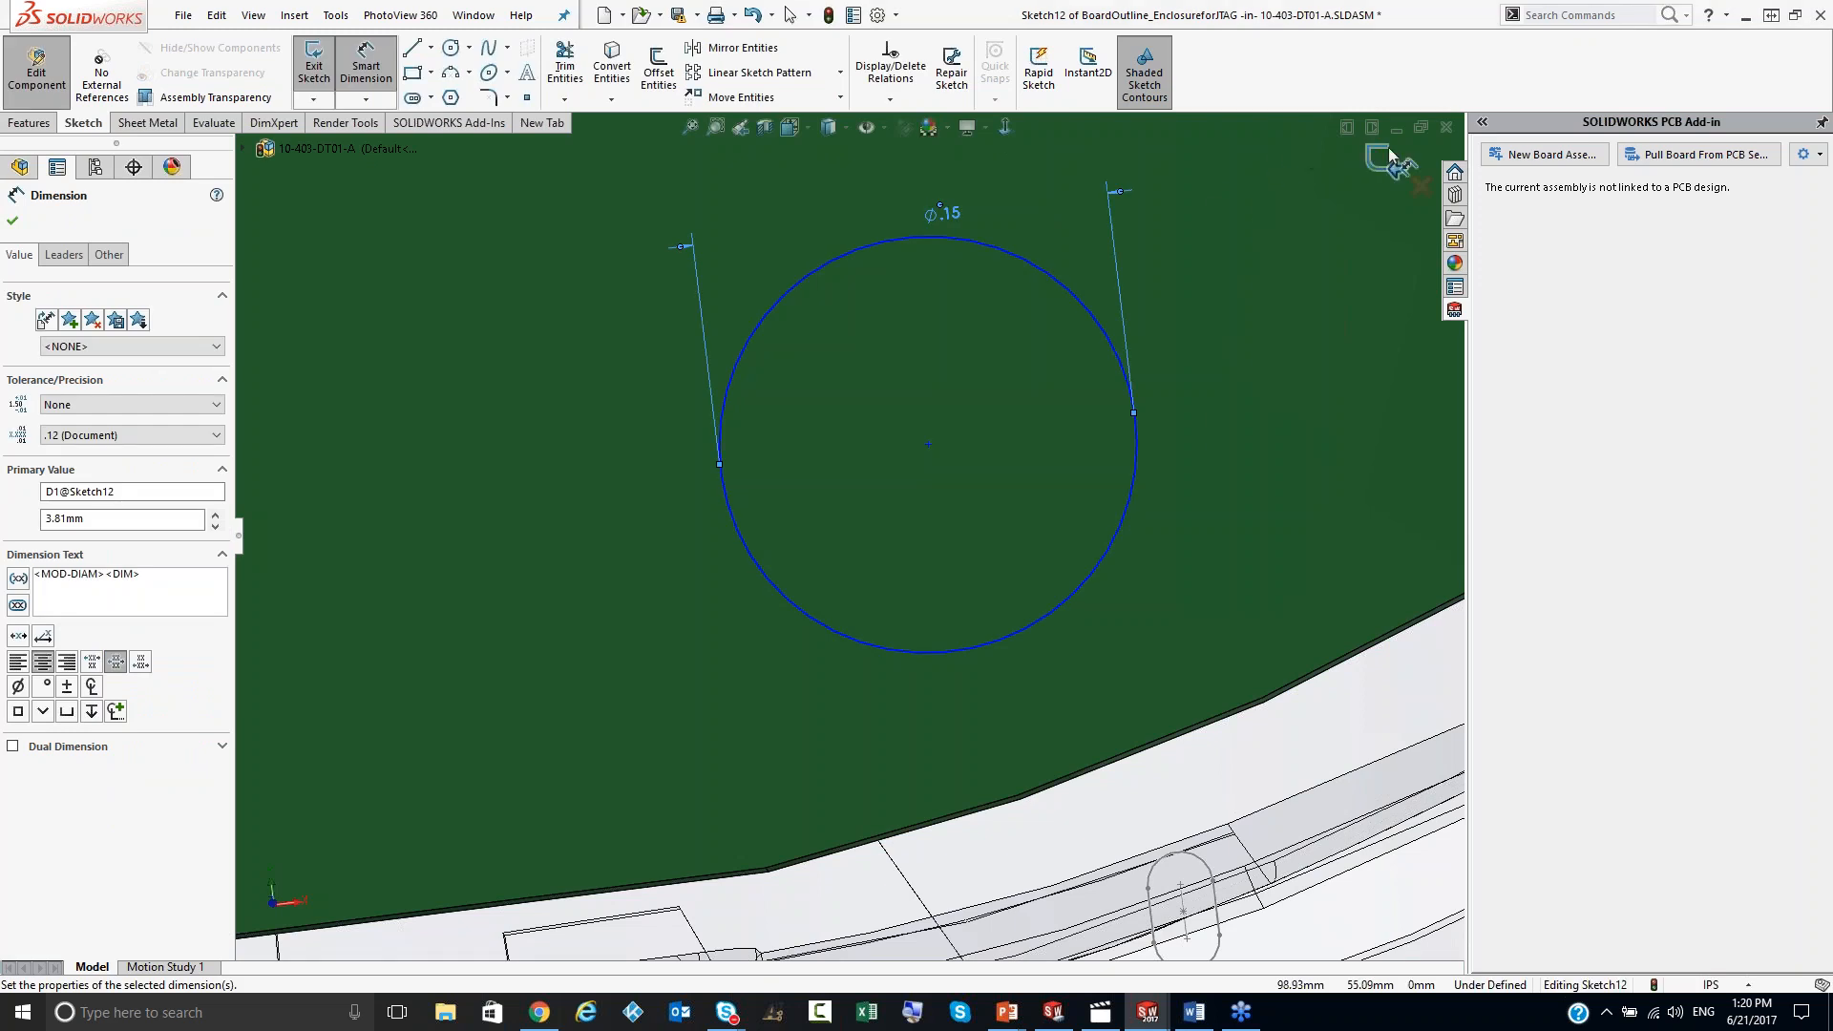
key("Escape")
left_click(1394, 162)
left_click(1398, 161)
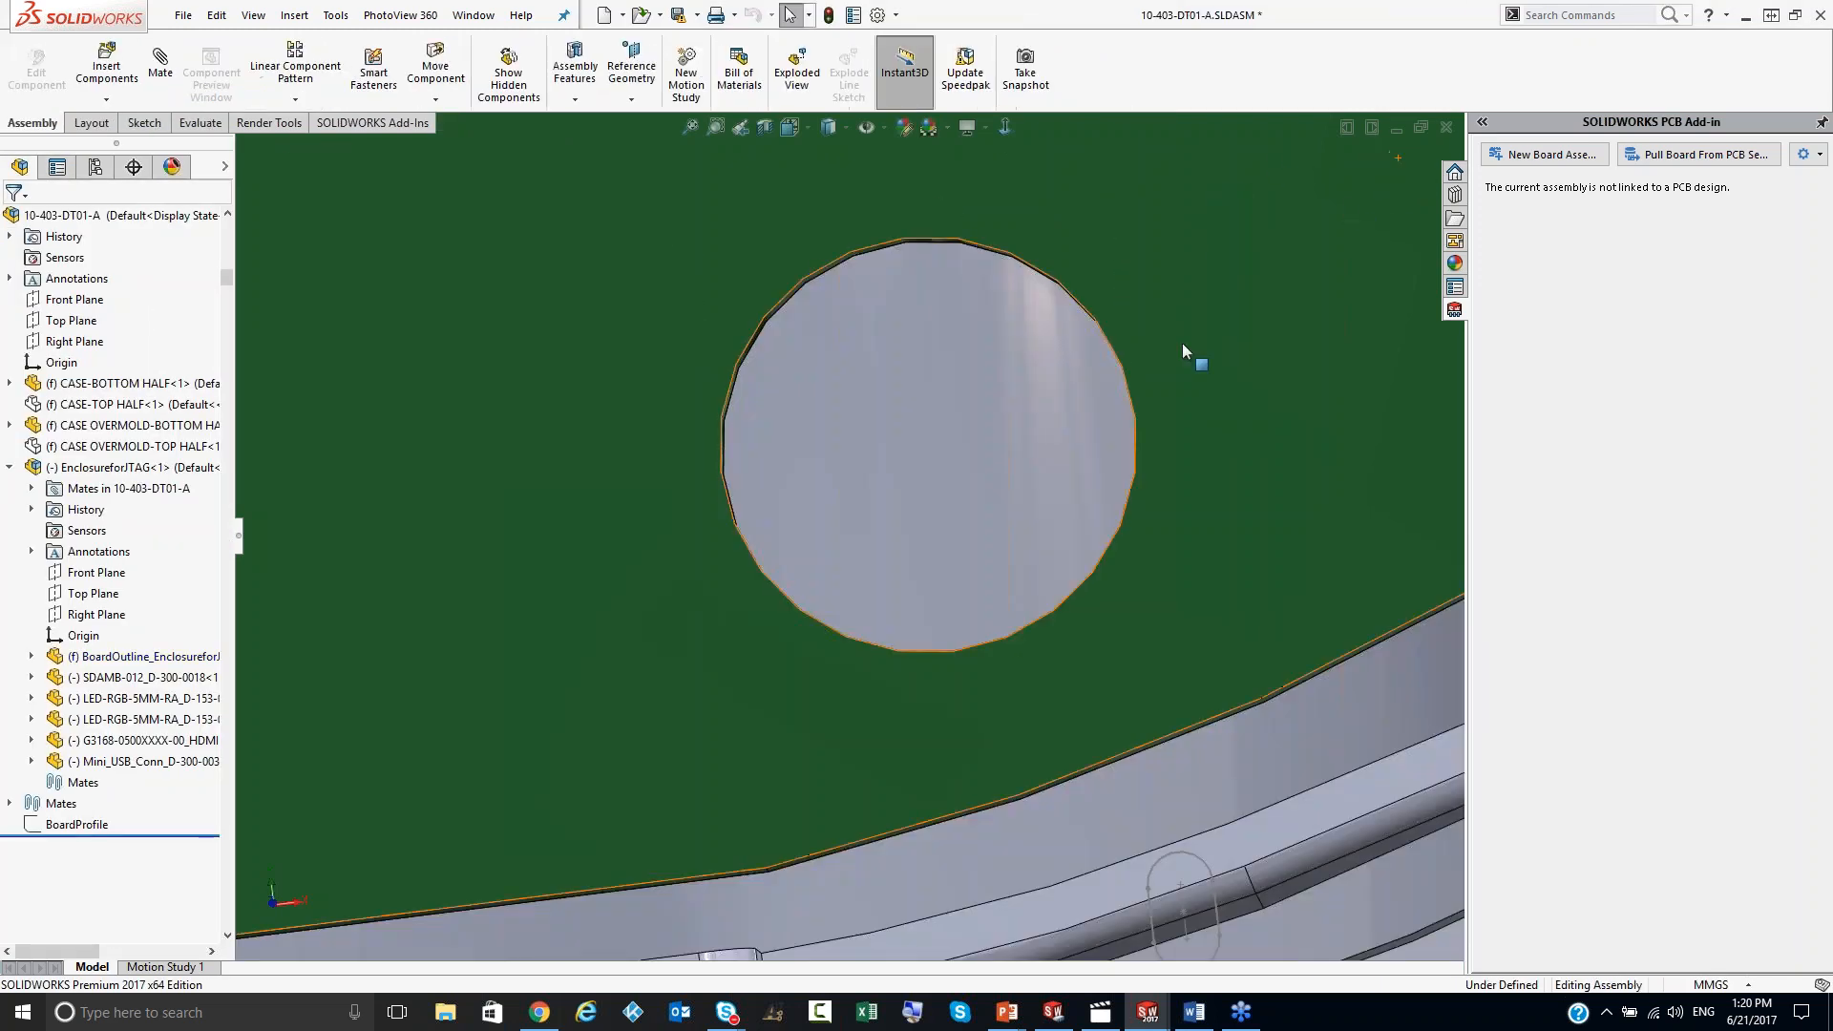
key("f")
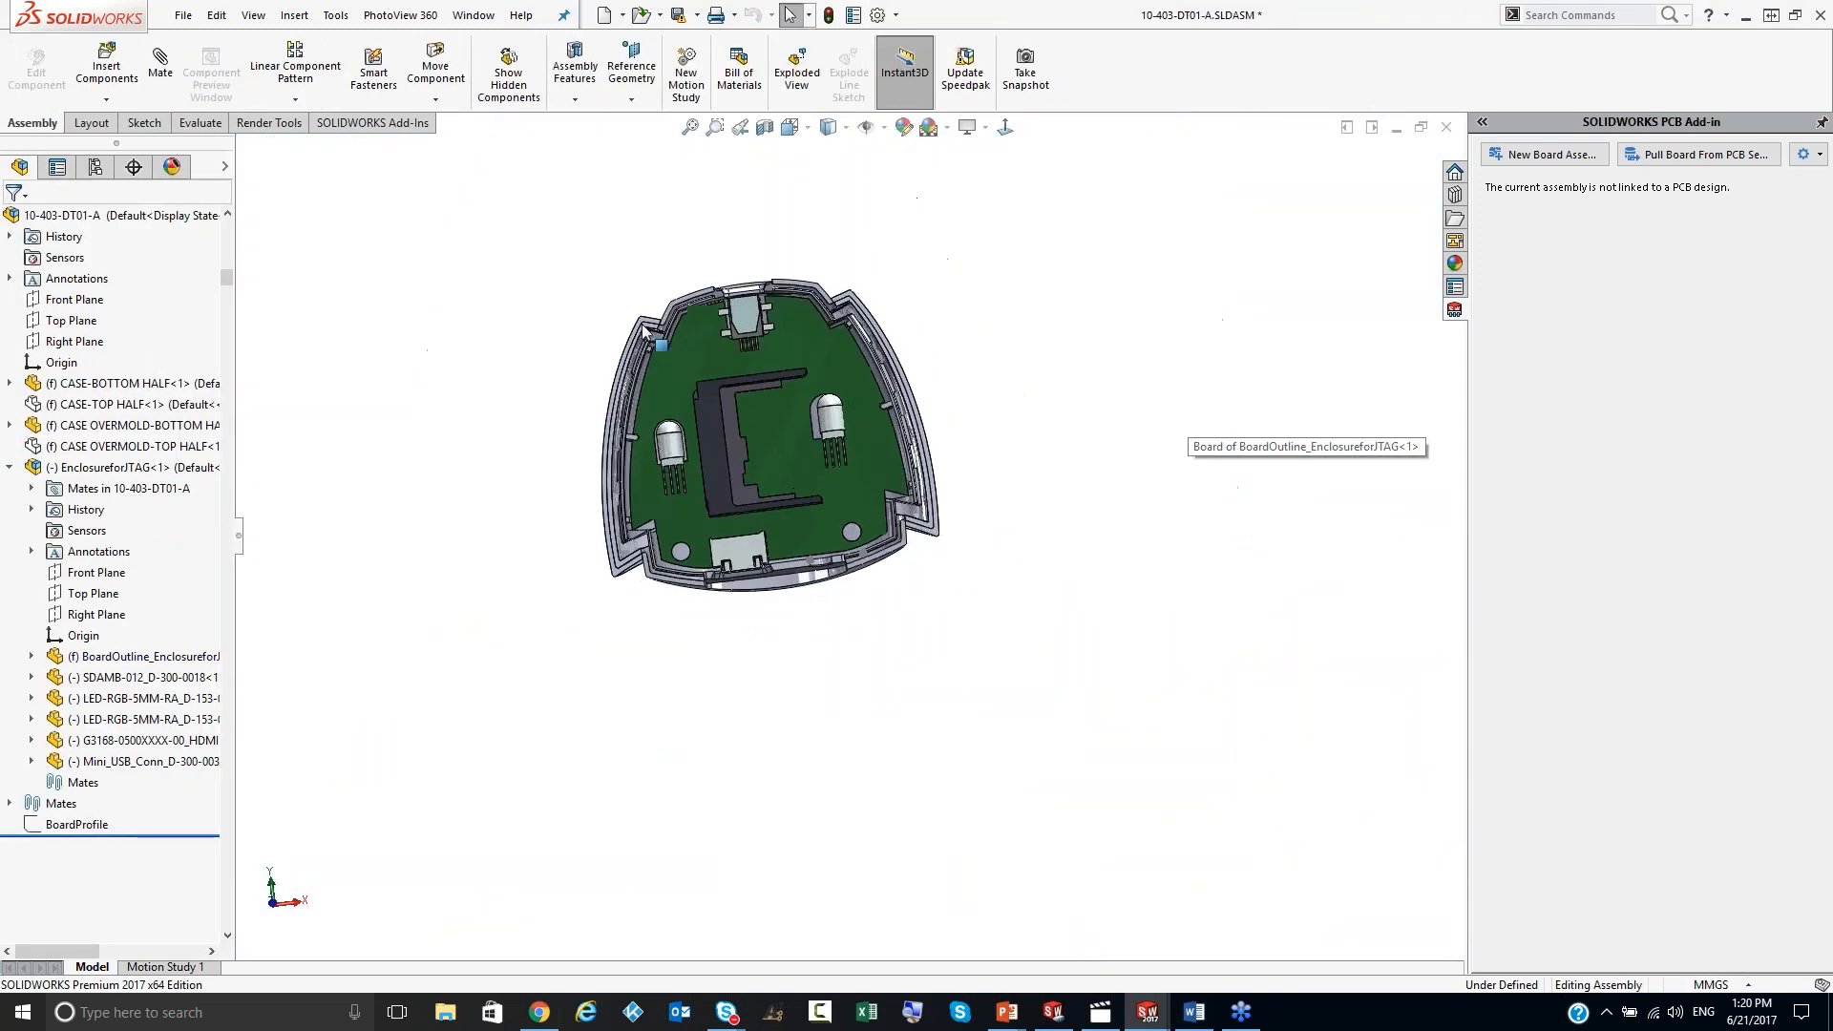
key("ctrl+1")
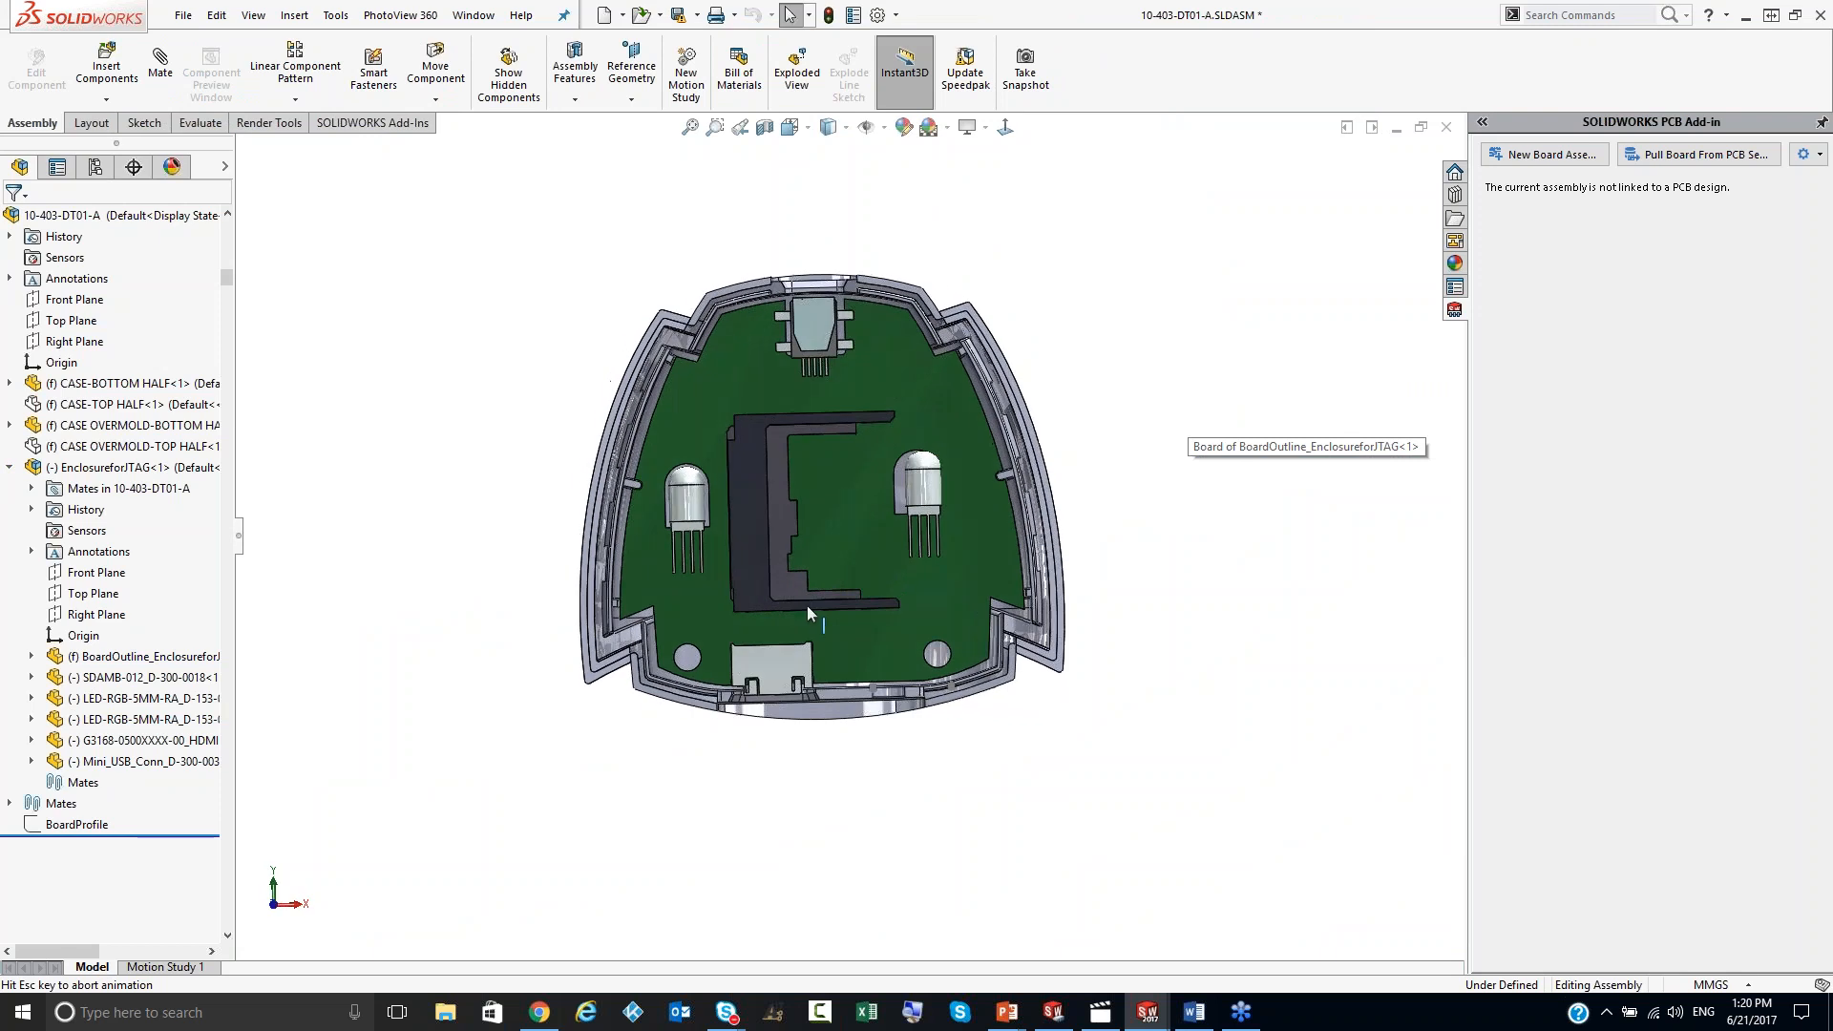
Step: Switch to the EnclosureforJTAG board assembly and push its changes with the comment "Changed mounting hole size"
scroll(823, 573, "down", 3)
middle_click_drag(823, 571, 831, 546)
key("f")
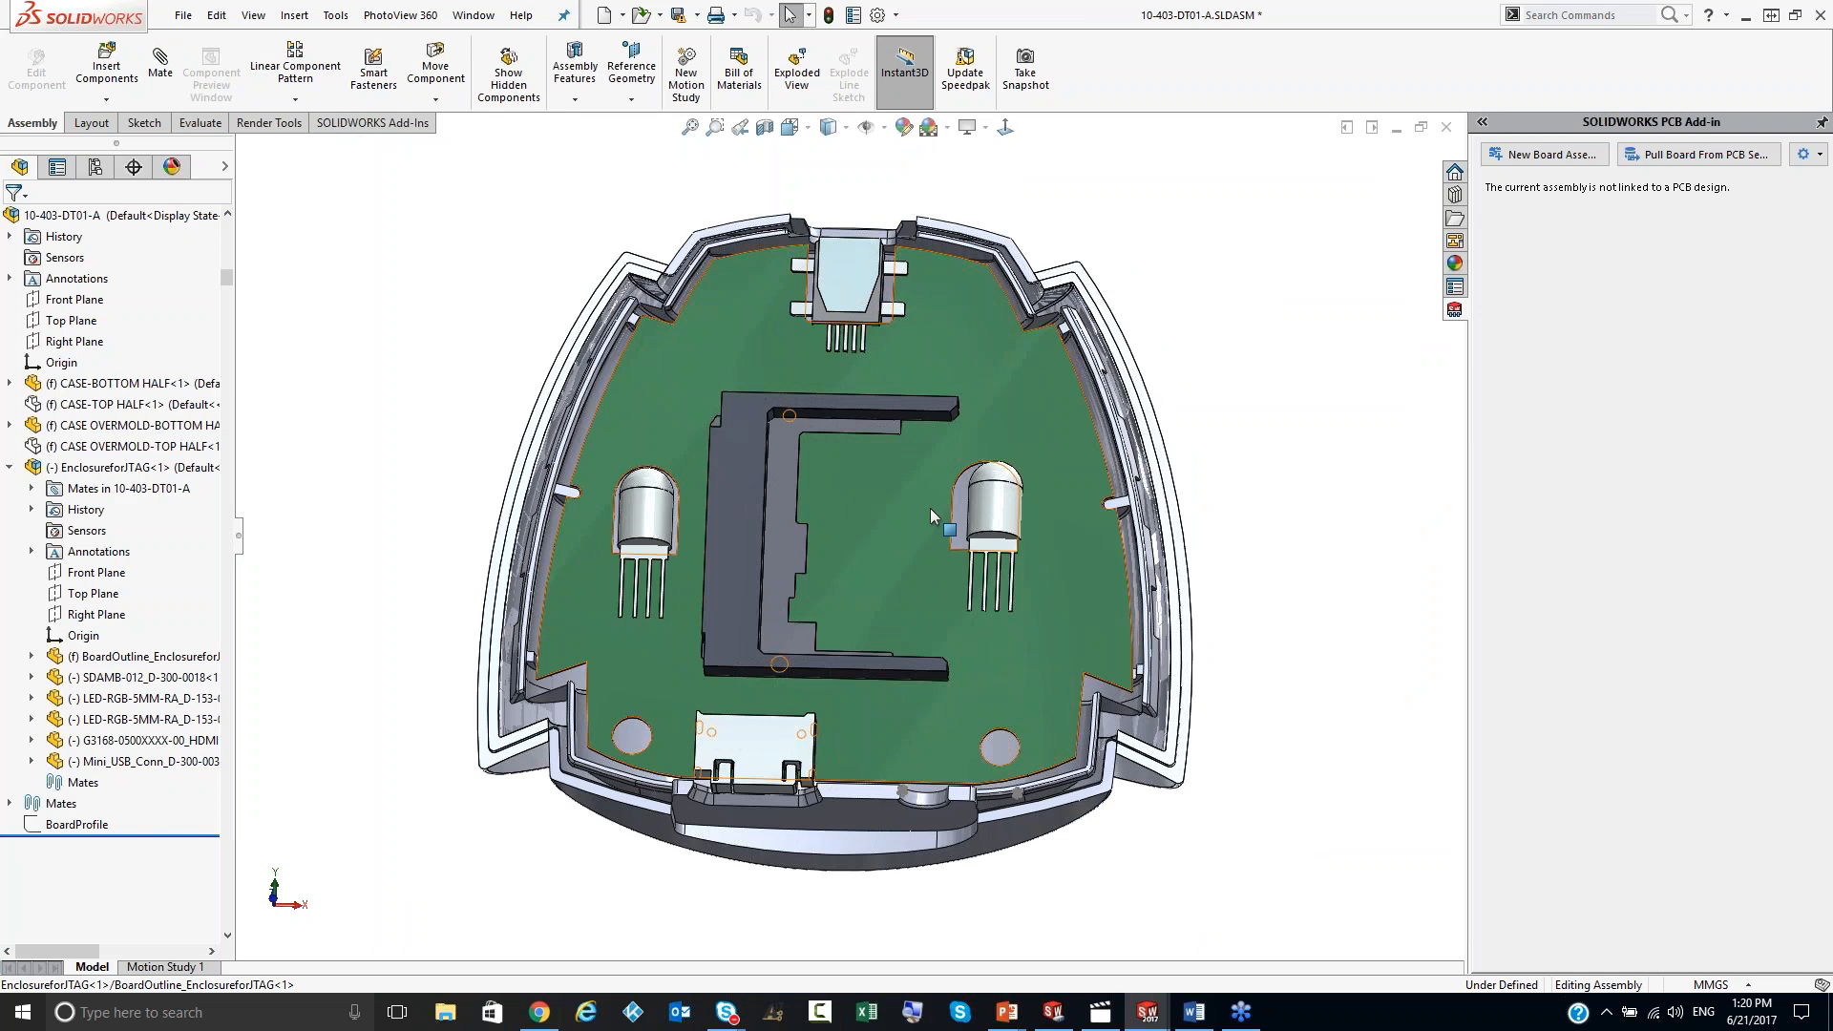
scroll(931, 510, "down", 3)
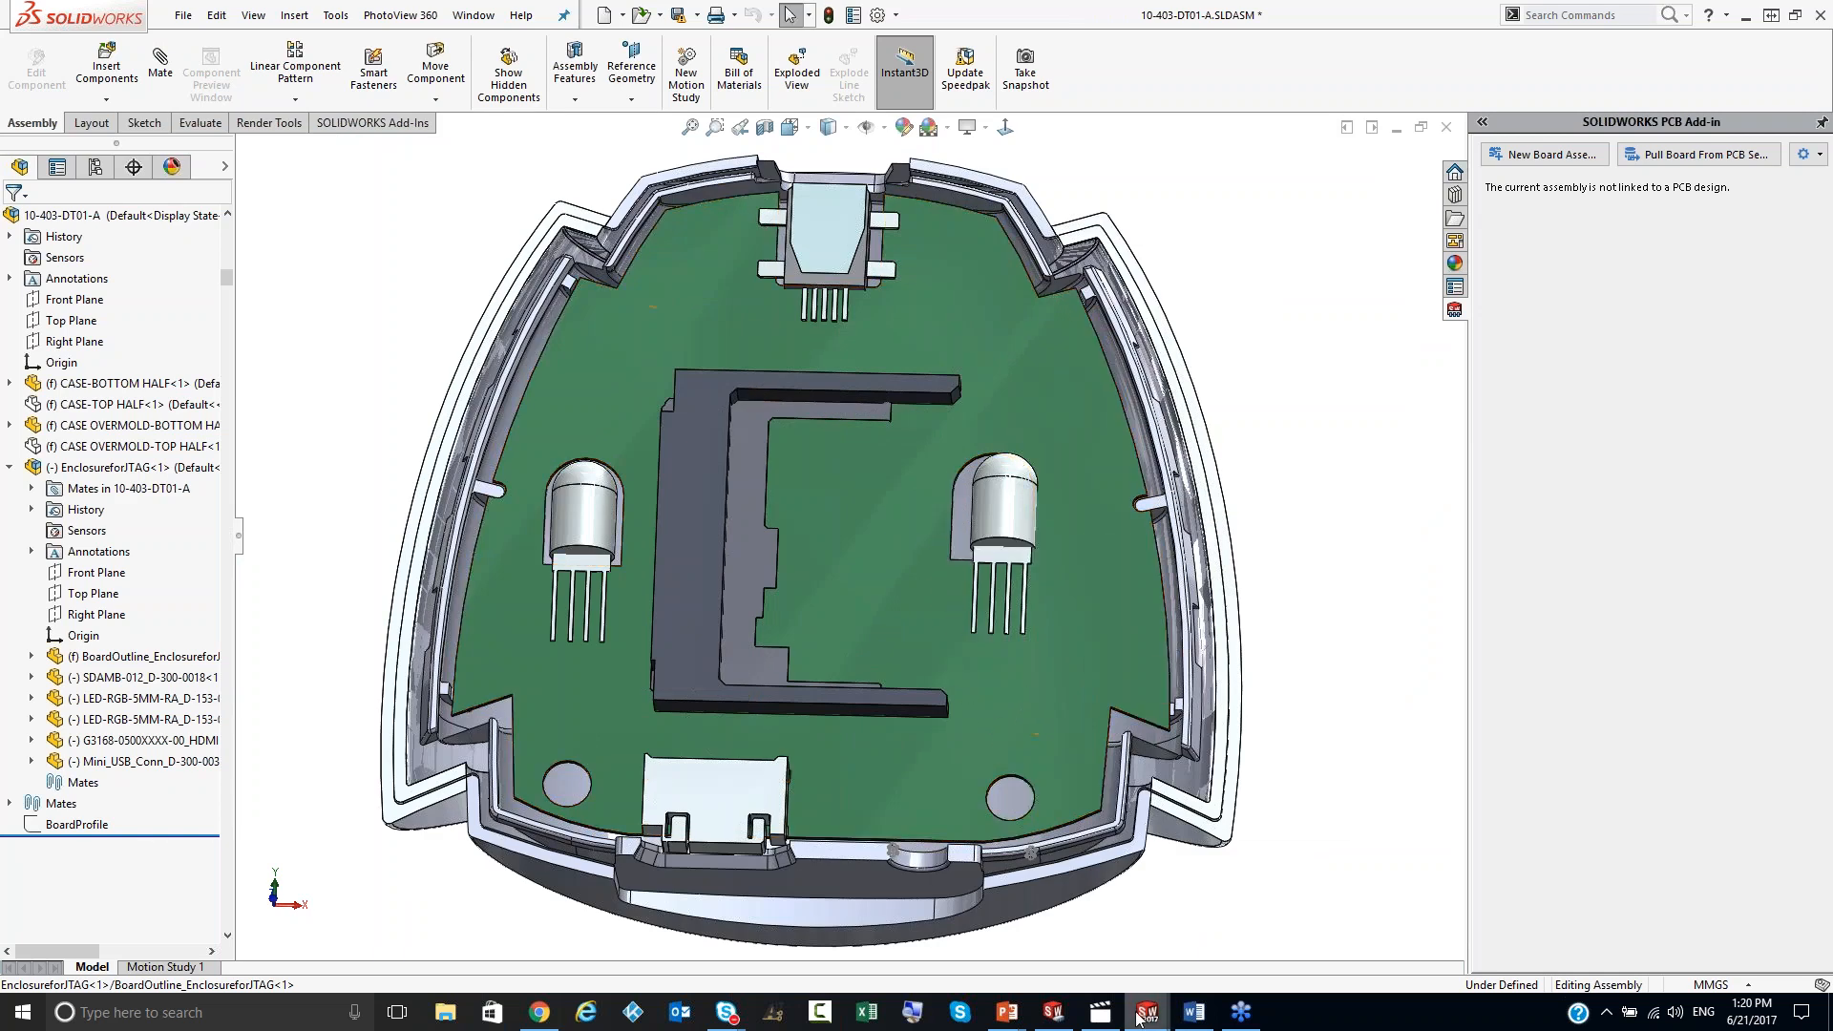
mouse_move(1148, 1012)
left_click(1225, 964)
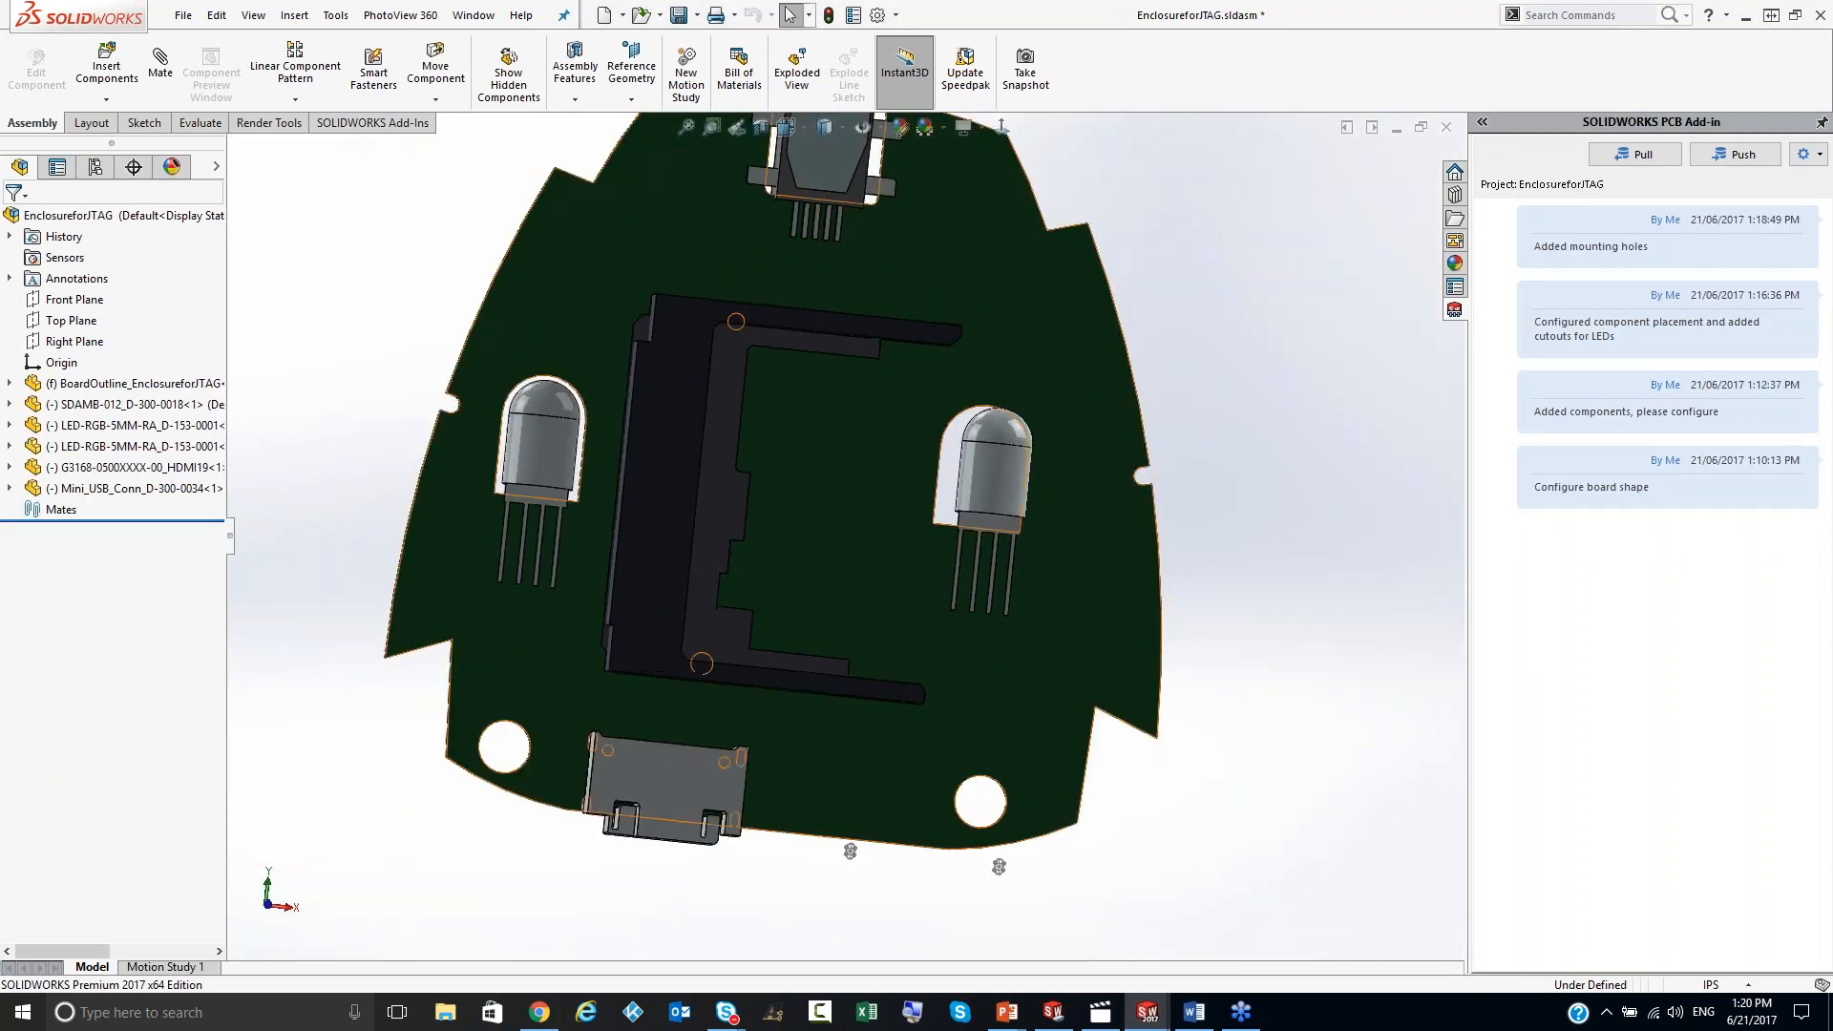
left_click(1750, 159)
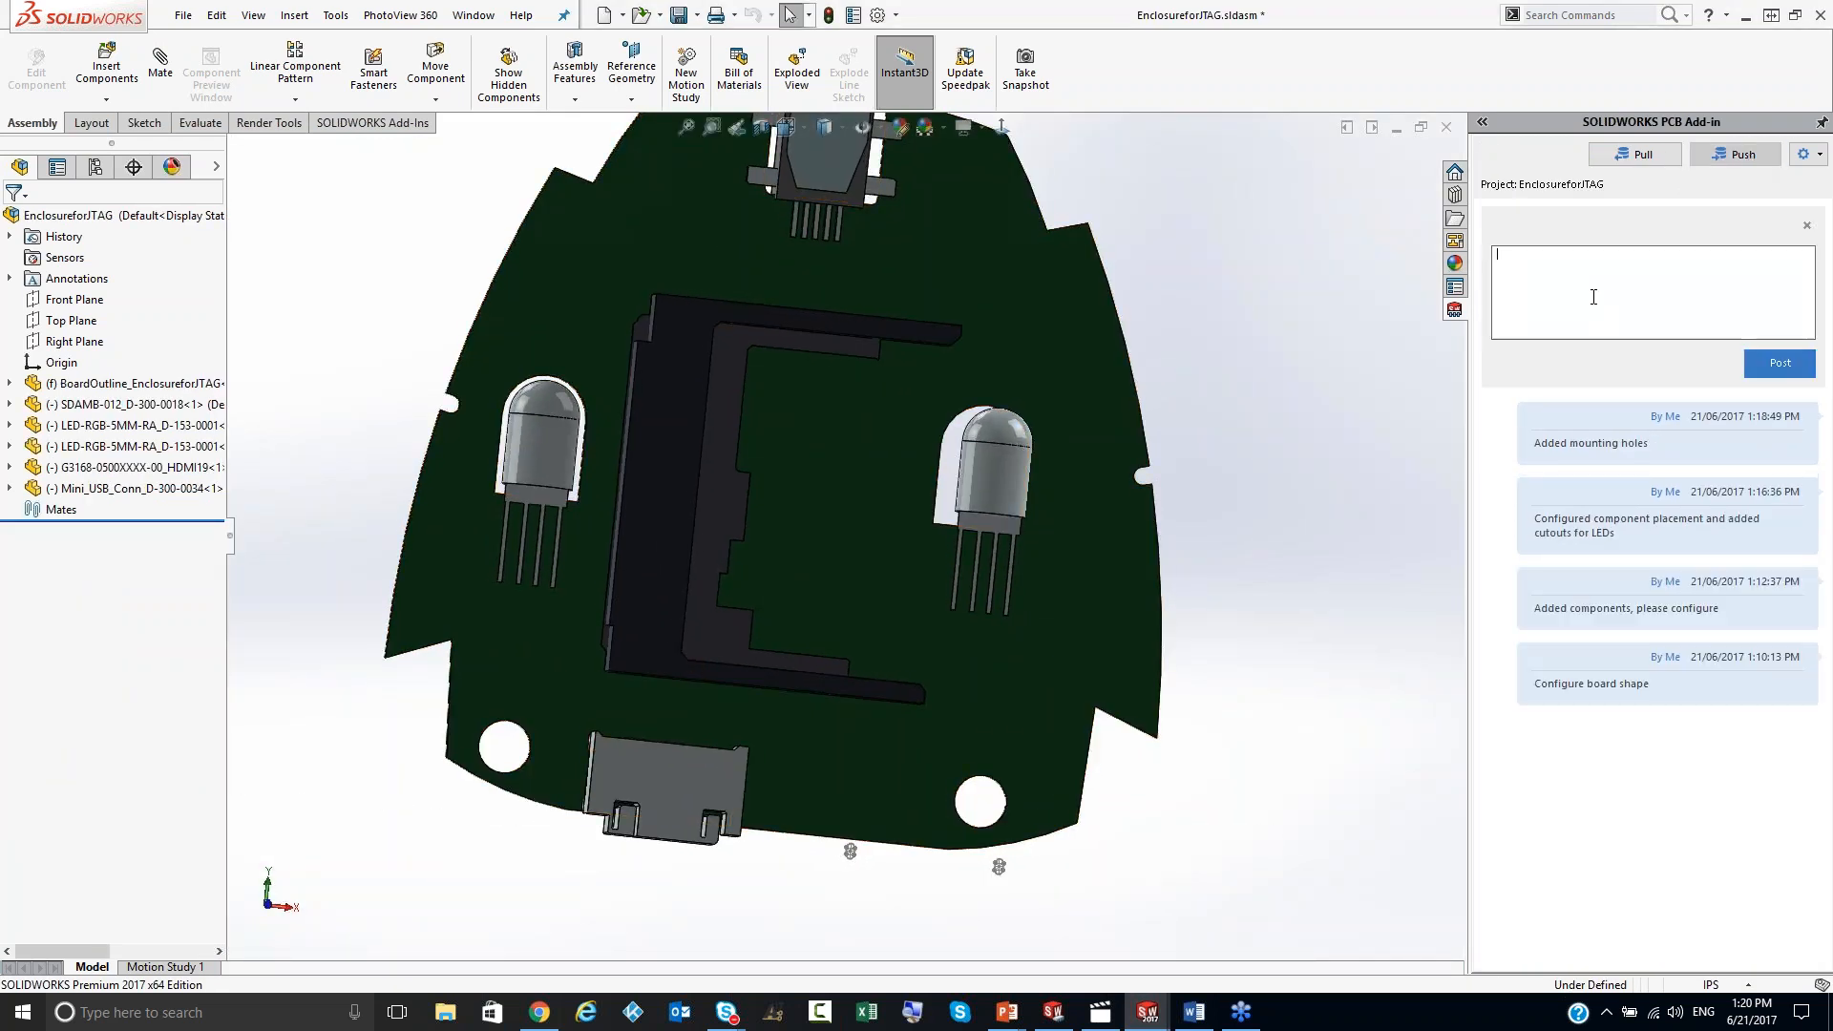
type("Changed mounting hole size")
left_click(1803, 360)
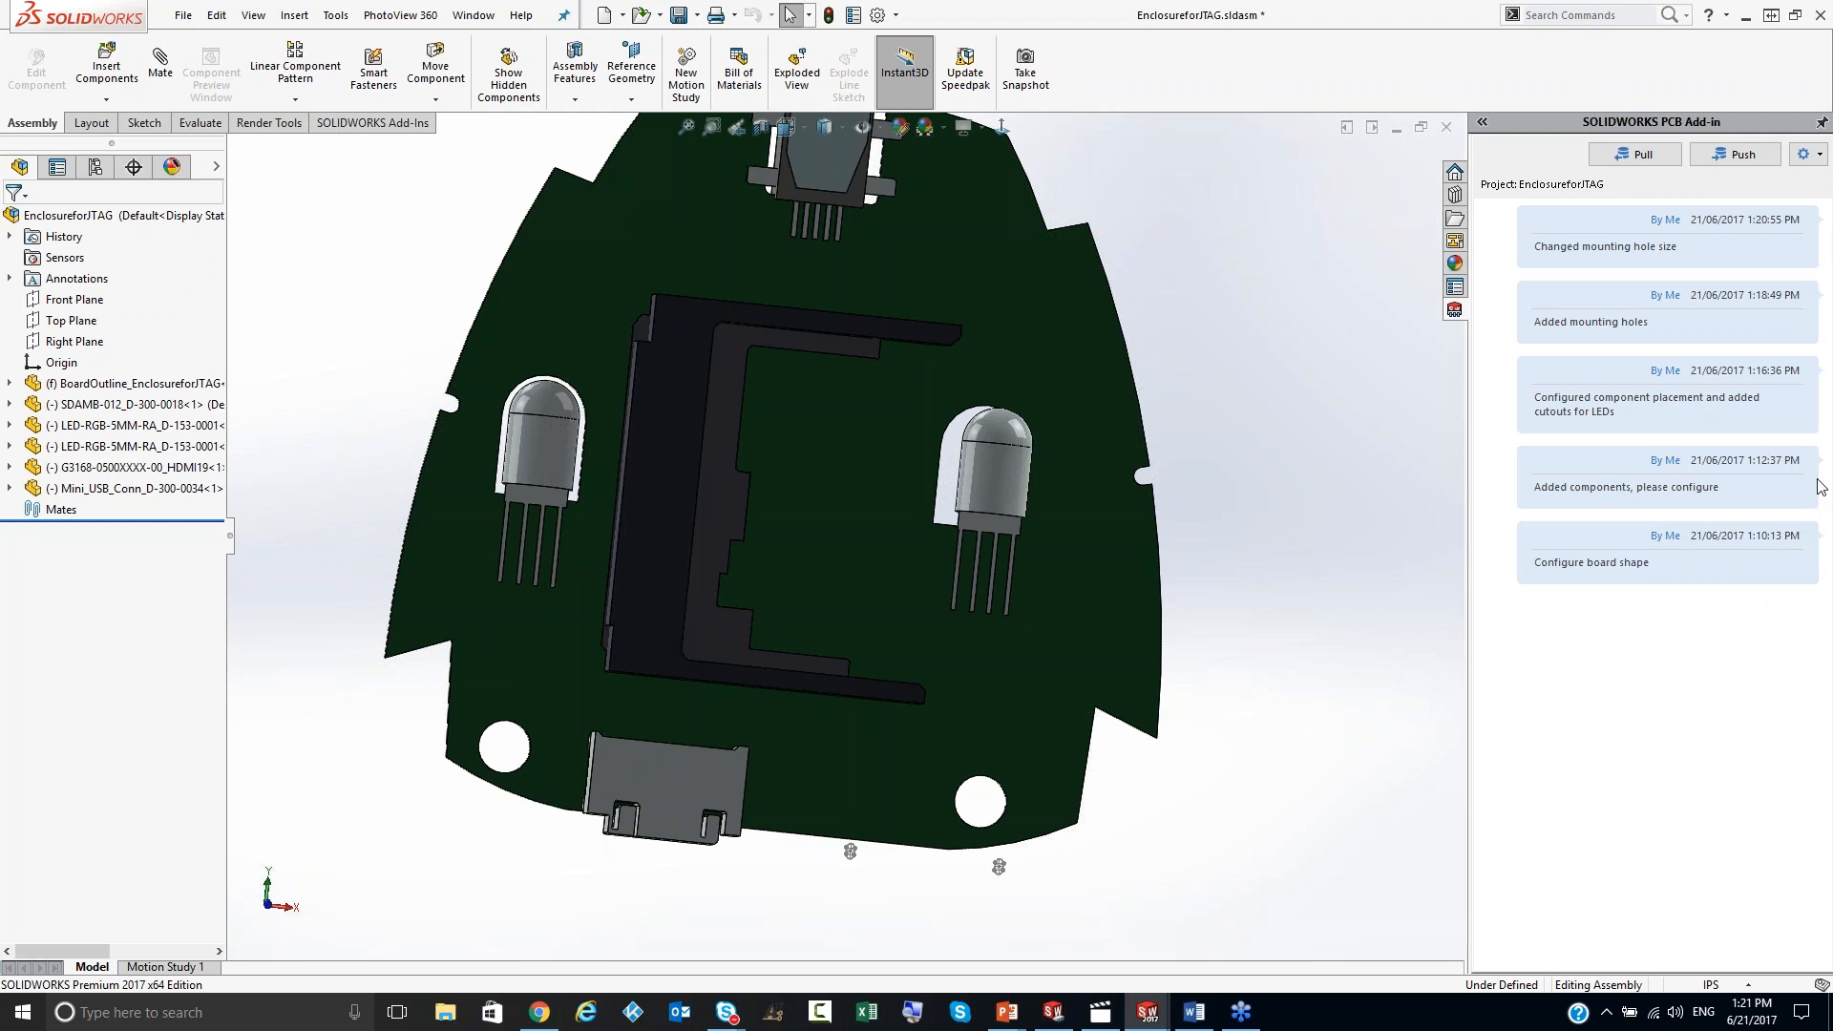
Step: Switch to SOLIDWORKS PCB, view the incoming mounting hole size changes, accept them all and apply them to the board layout
scroll(1377, 627, "up", 2)
scroll(1377, 621, "up", 1)
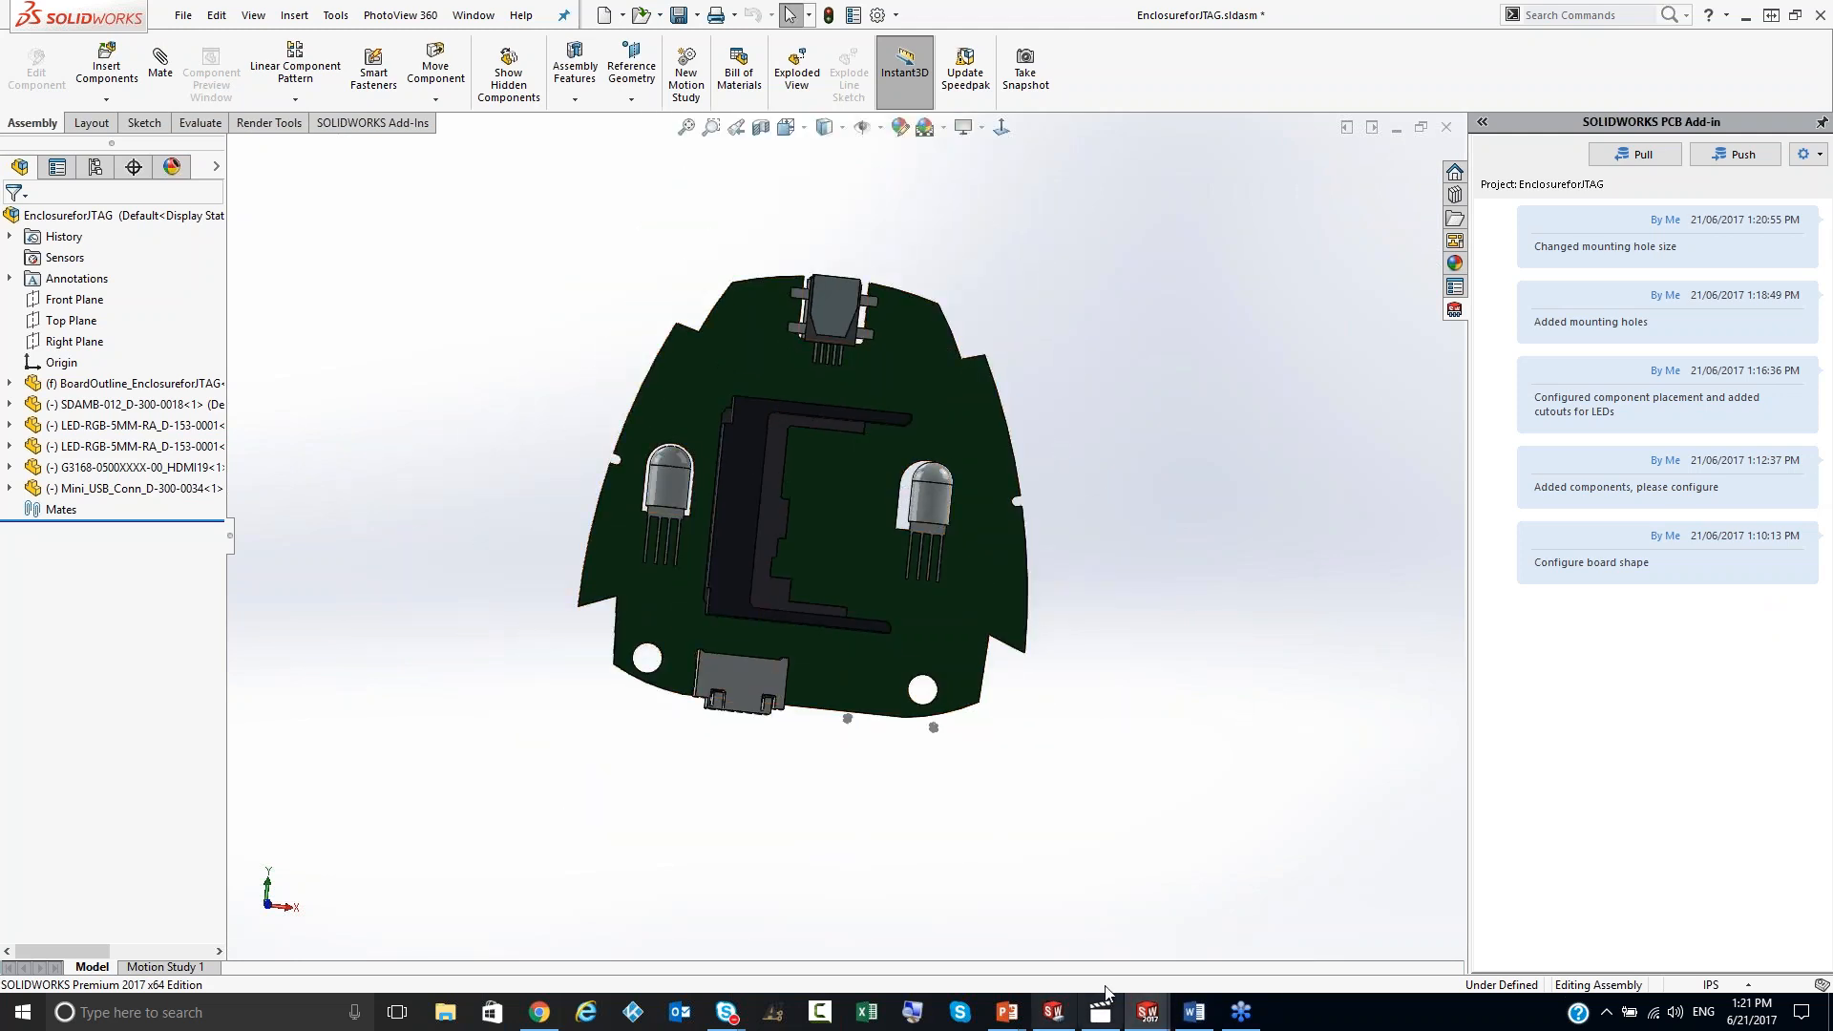
left_click(1050, 1021)
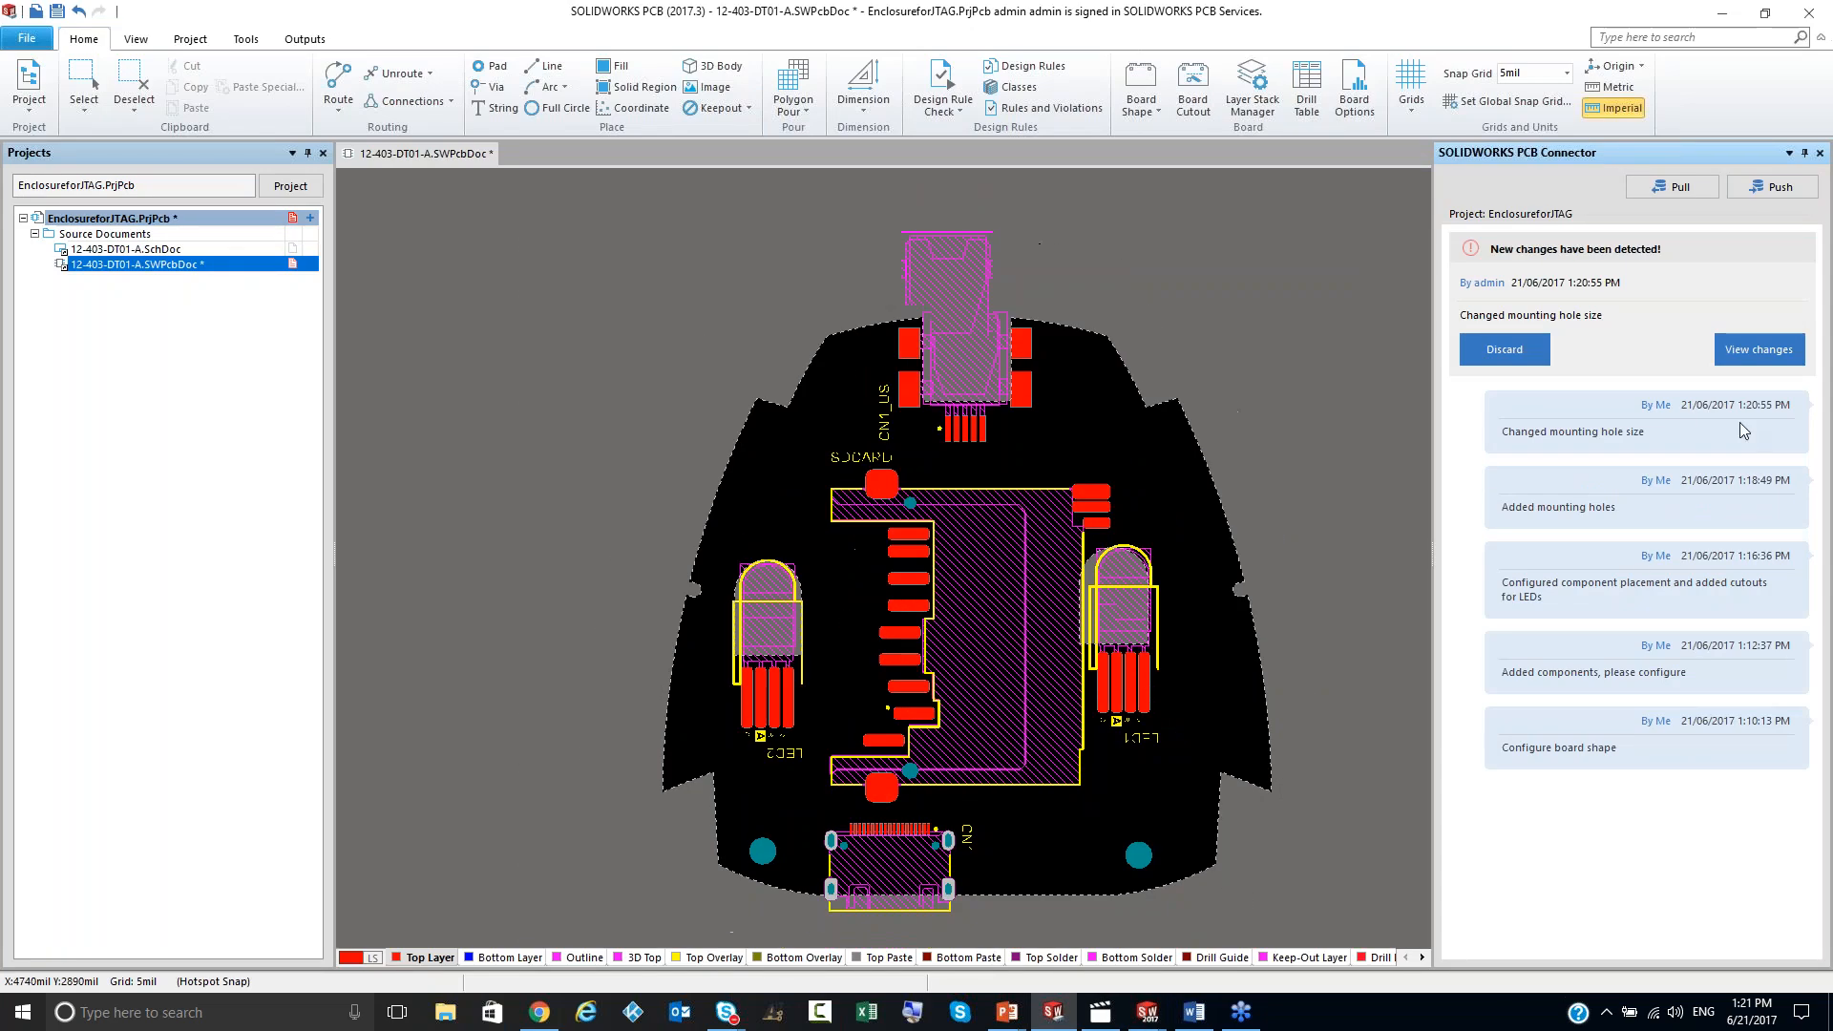
left_click(1758, 350)
right_click(1567, 327)
left_click(1604, 339)
left_click(1778, 444)
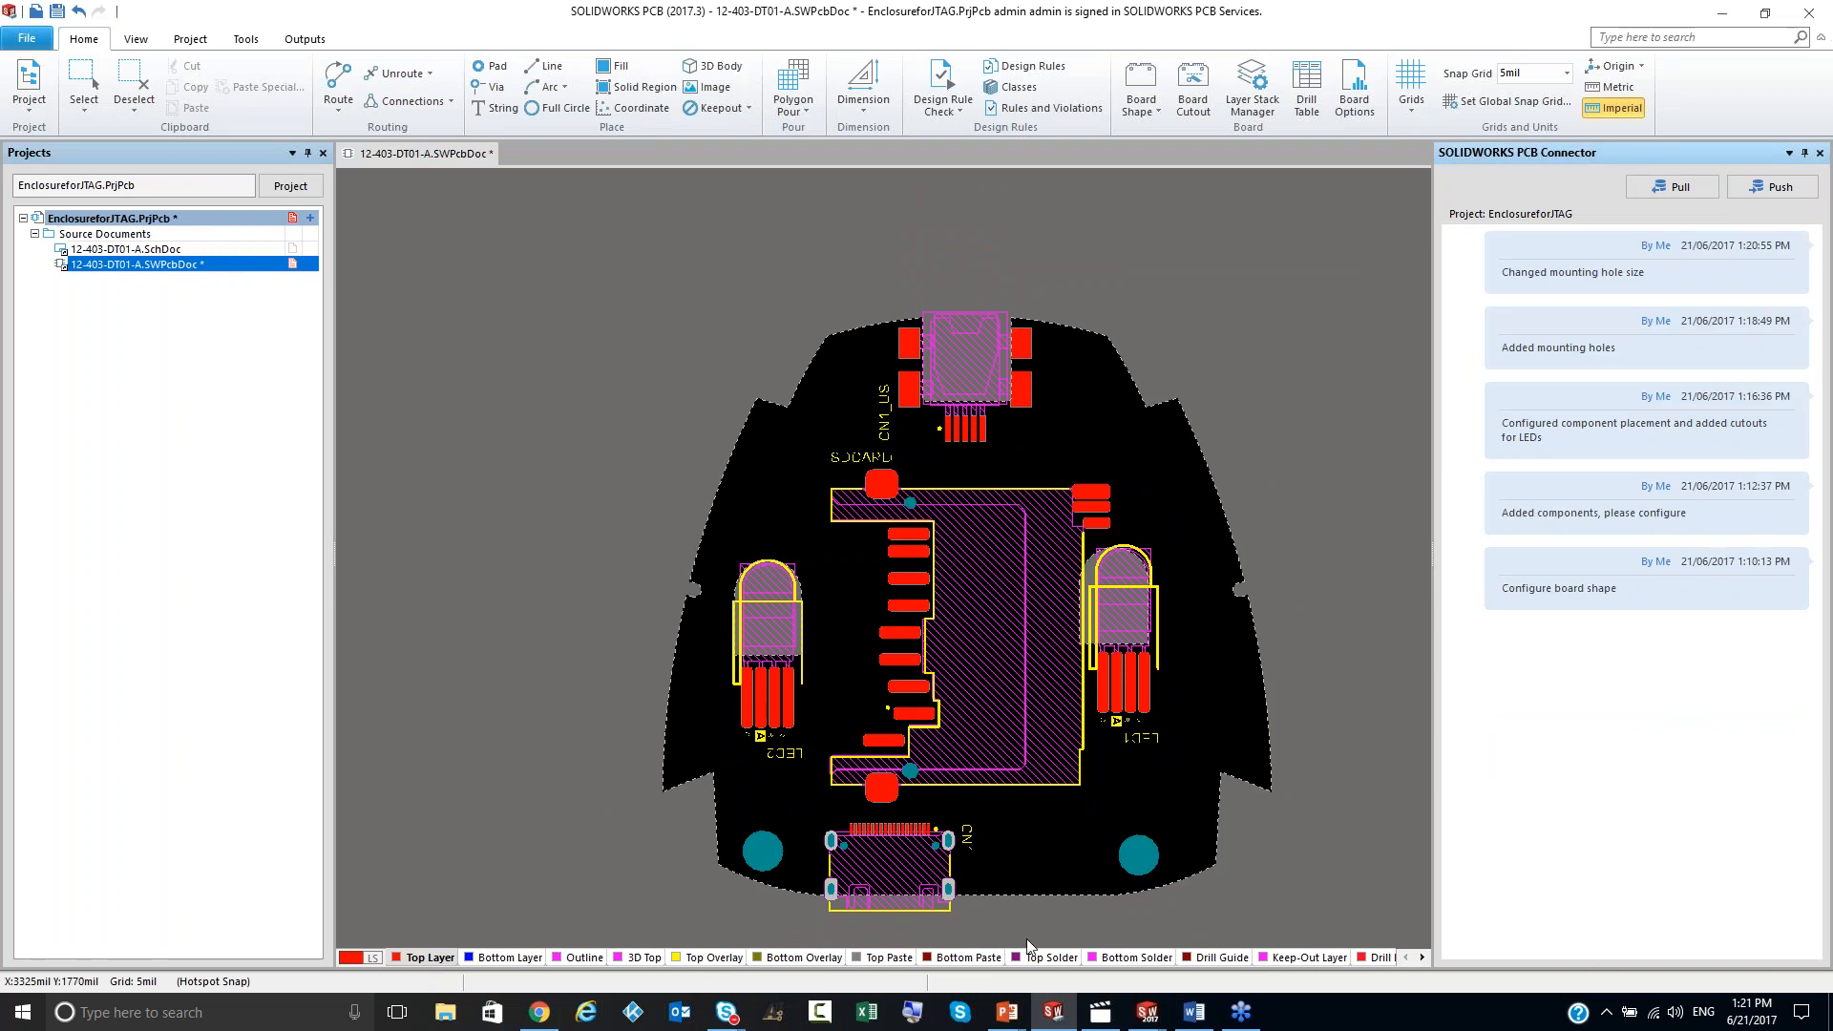
Step: Show the board layout in 3D and compare its mounting holes with the 10-403-DT01-A enclosure assembly in SOLIDWORKS
scroll(1045, 920, "up", 2, "ctrl")
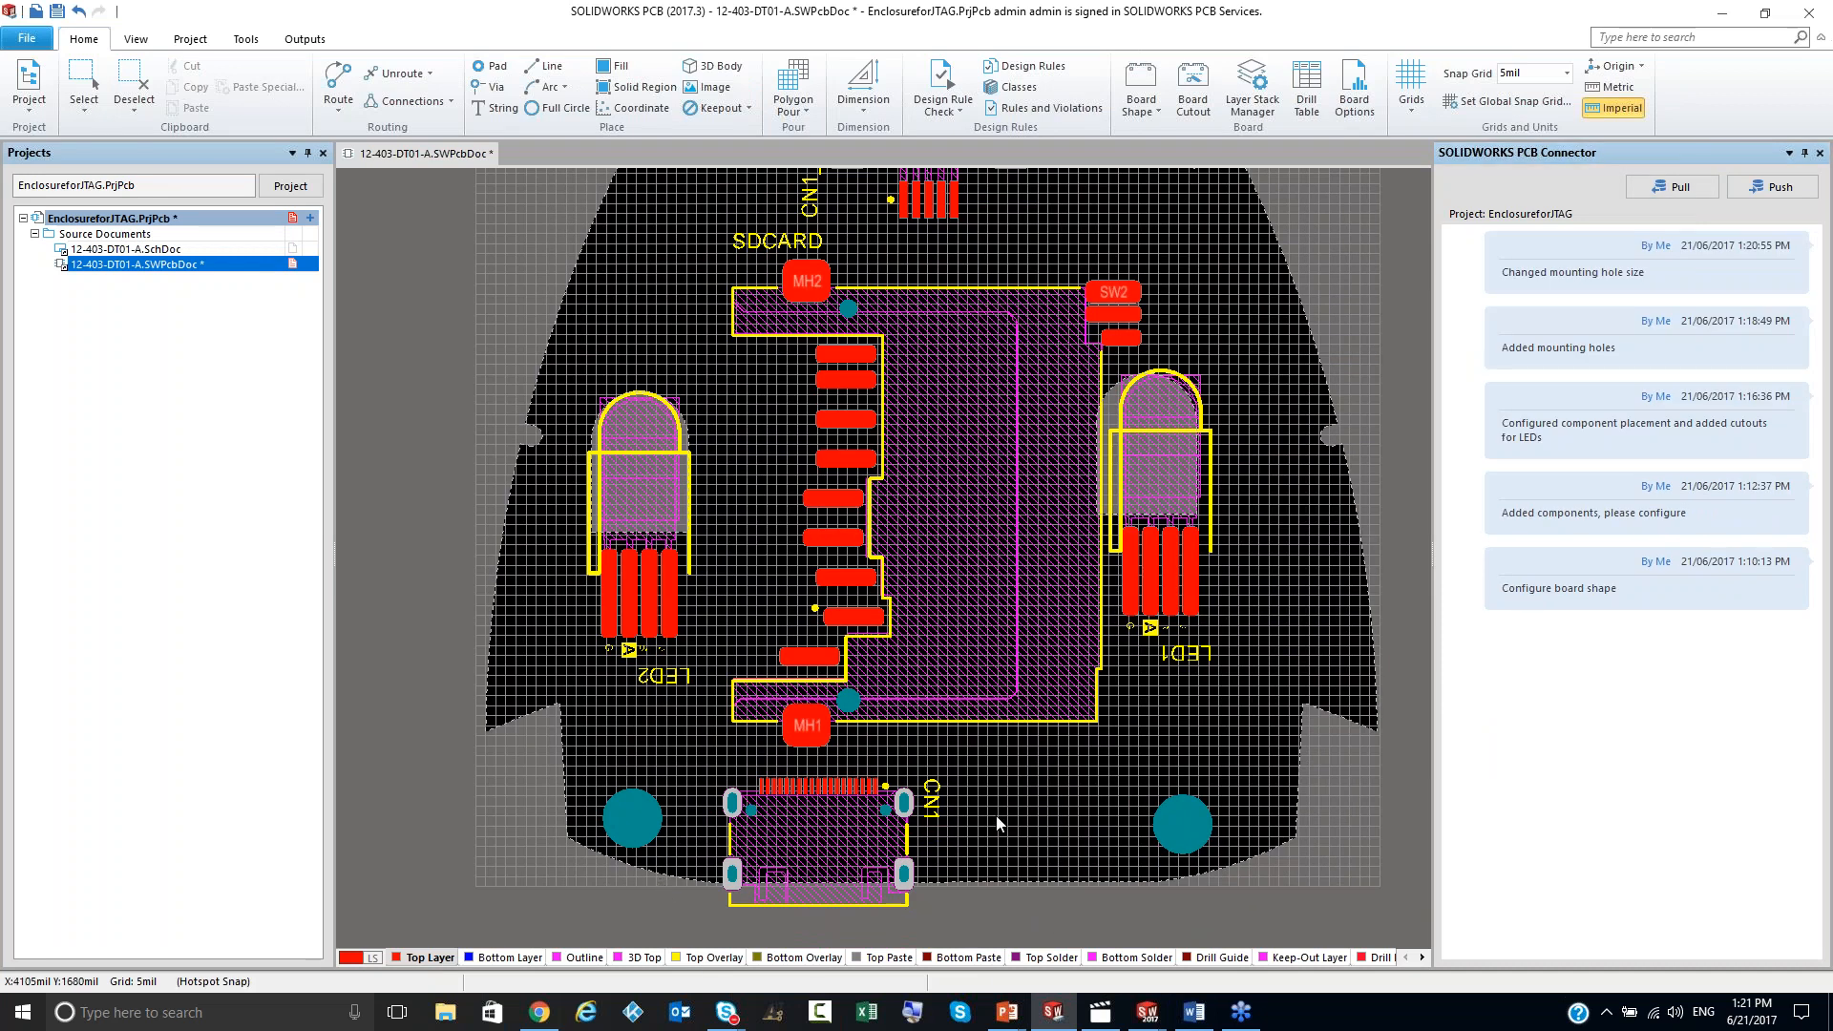
key("3")
scroll(897, 815, "down", 1, "ctrl")
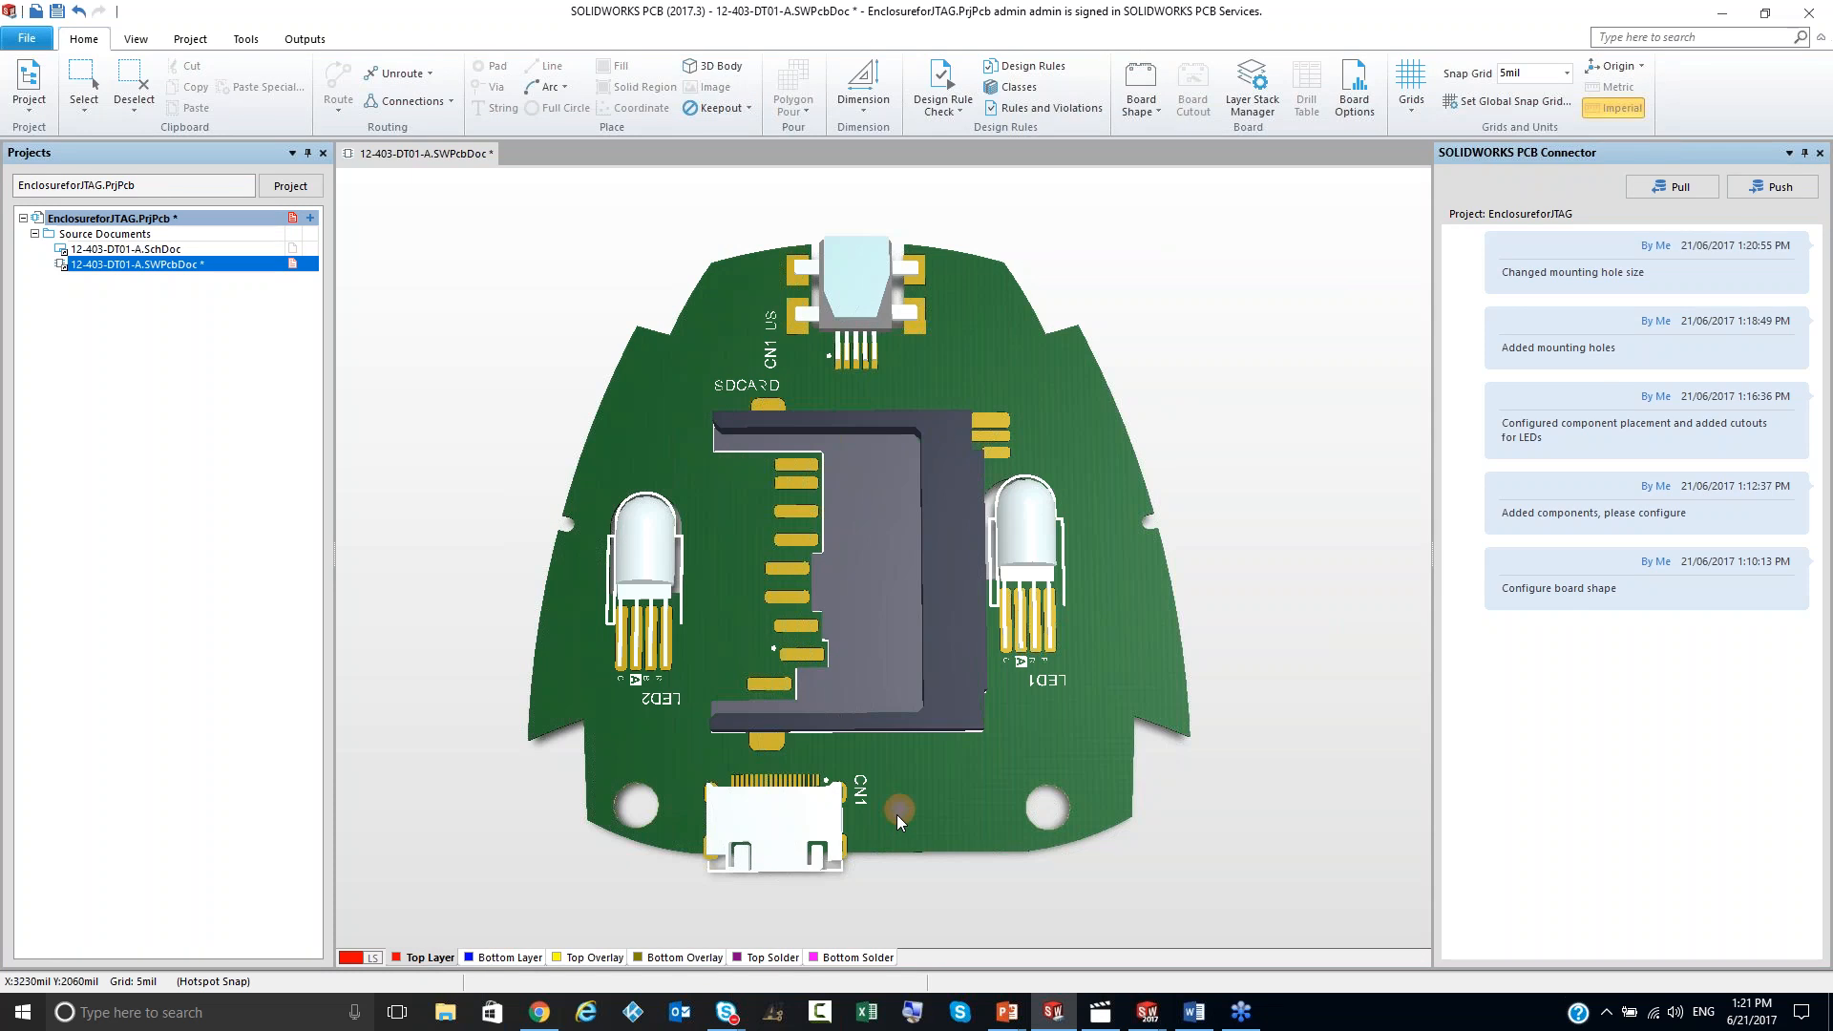
mouse_move(1148, 1012)
left_click(1117, 930)
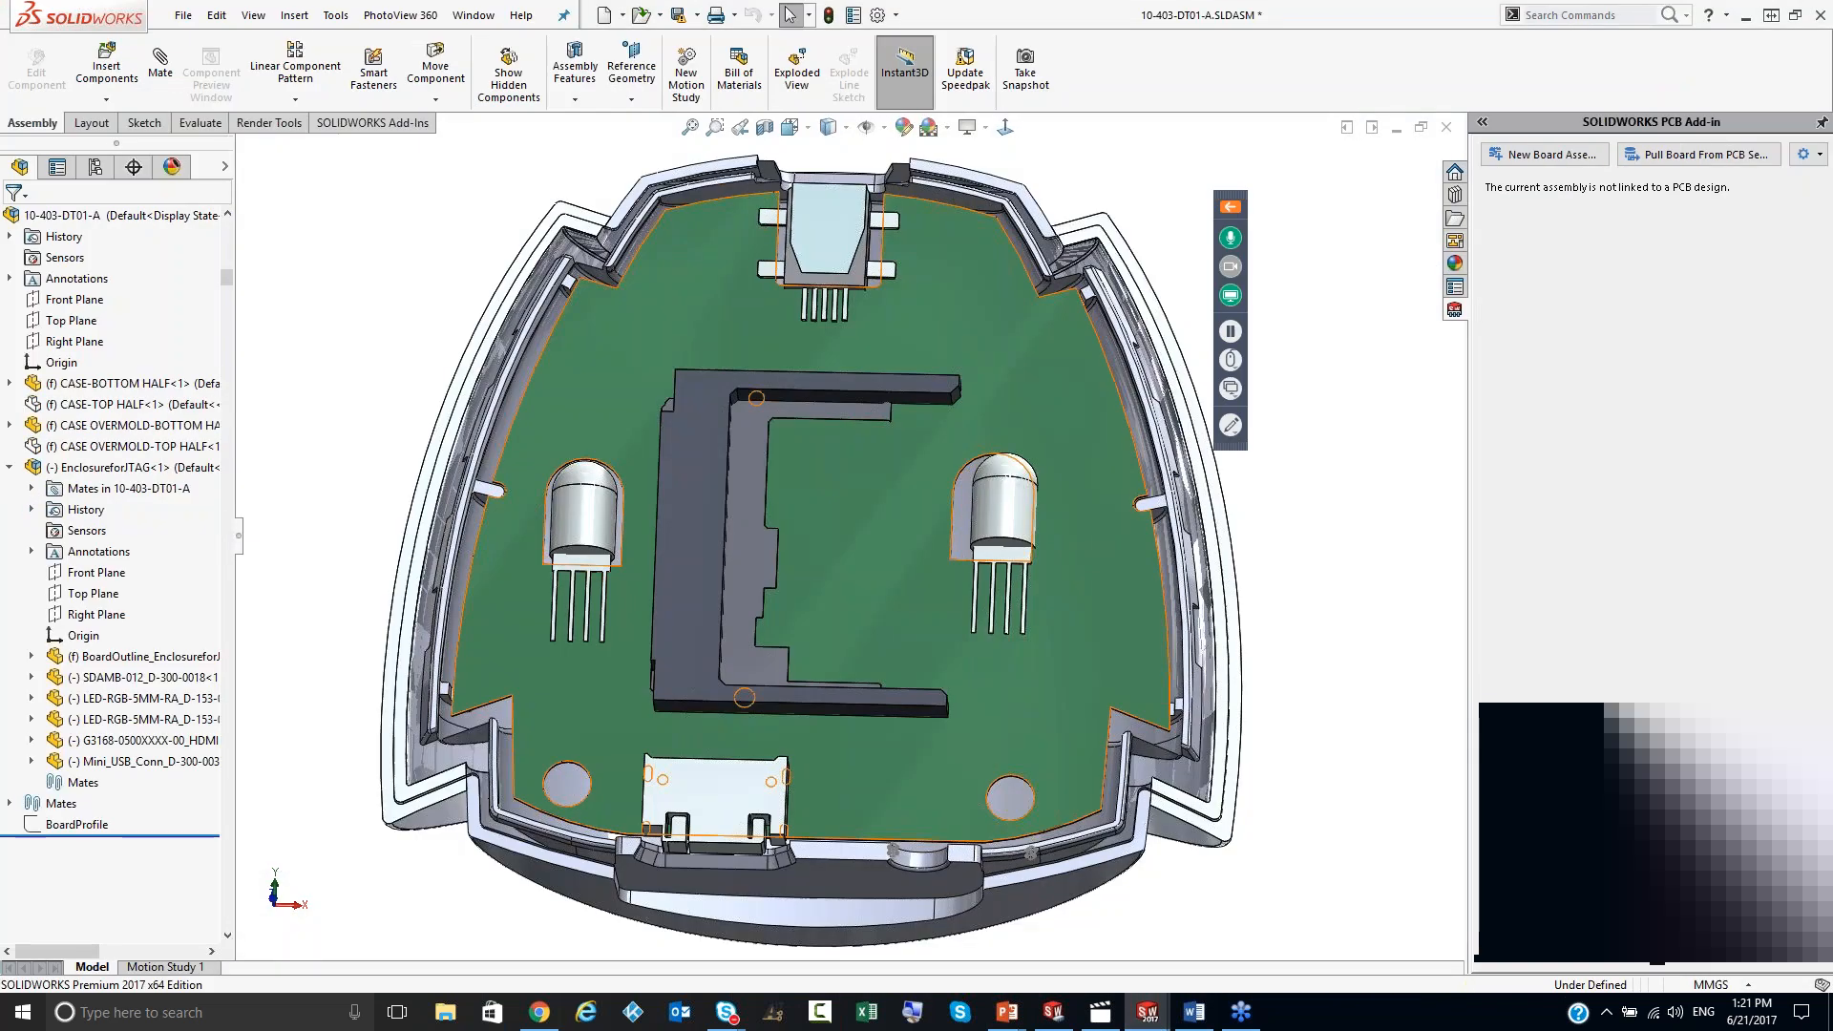
left_click(890, 604)
mouse_move(894, 625)
left_mouse_down()
mouse_move(867, 630)
mouse_move(885, 644)
left_mouse_up()
Step: Switch back to SOLIDWORKS PCB, return the board to the 2D layout view and inspect the resized mounting holes
left_click(1053, 1012)
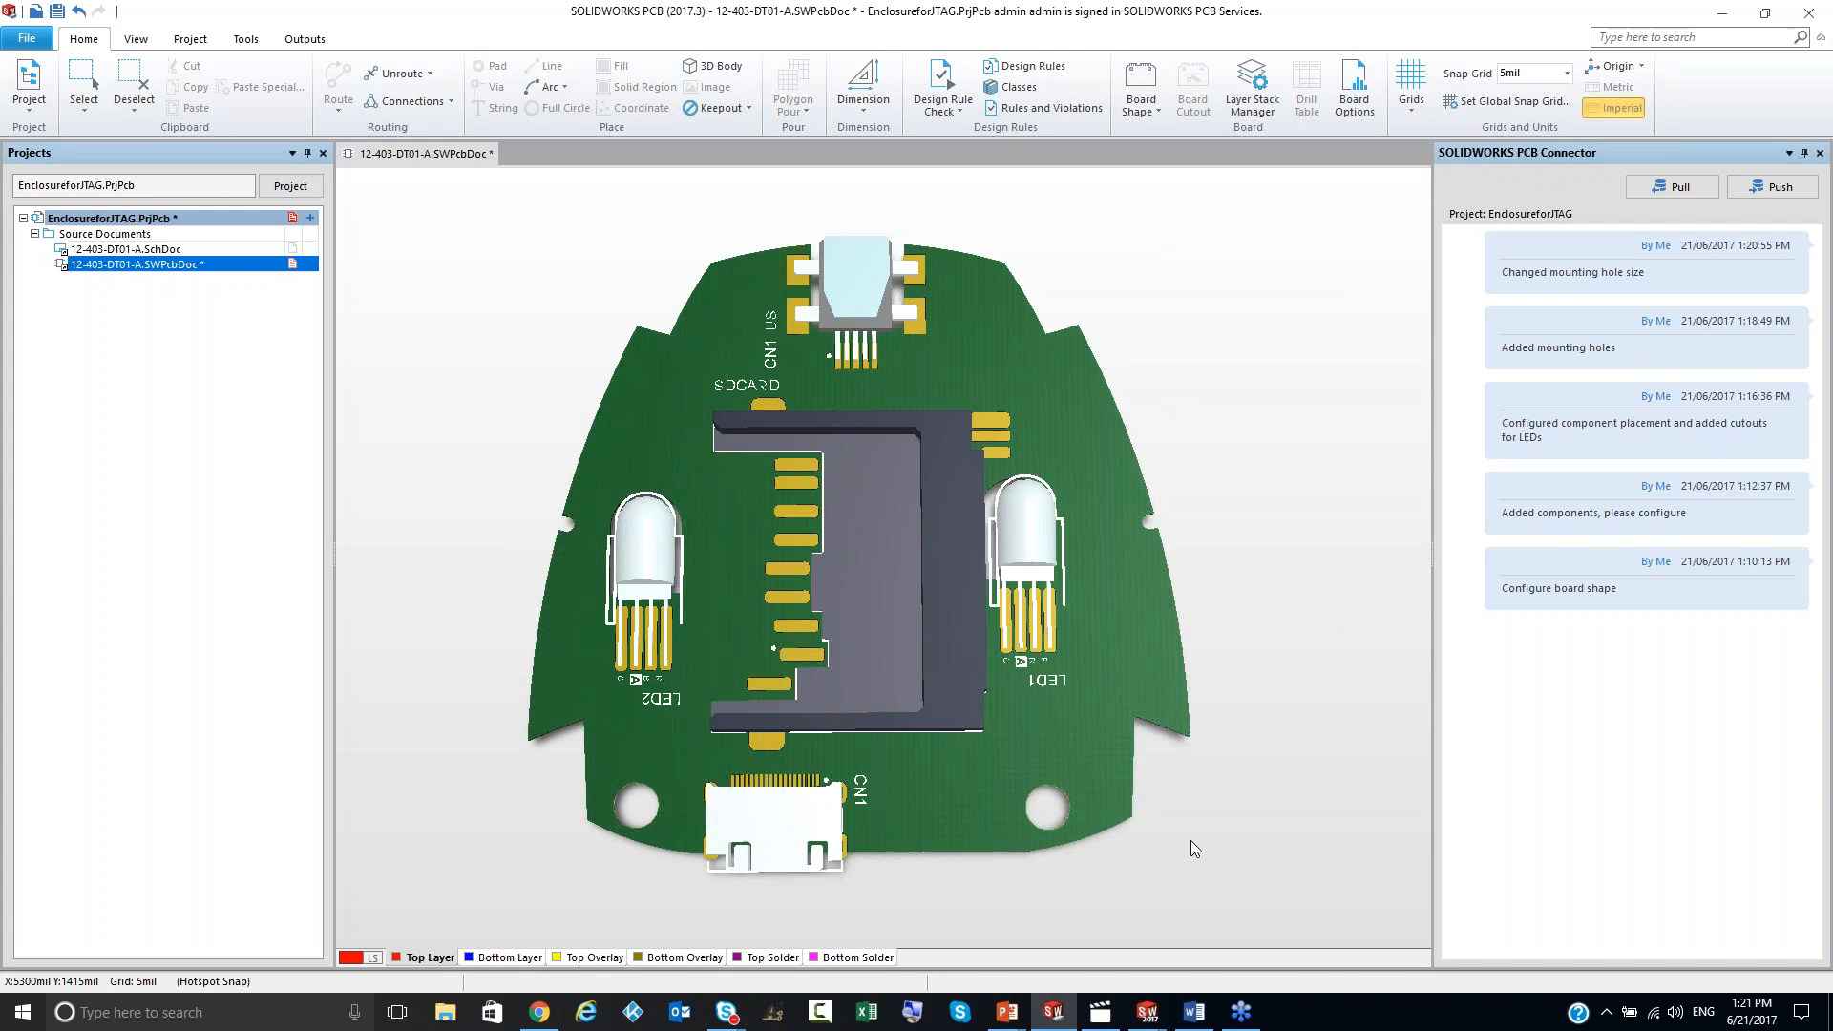
key("2")
scroll(1173, 816, "down", 3, "ctrl")
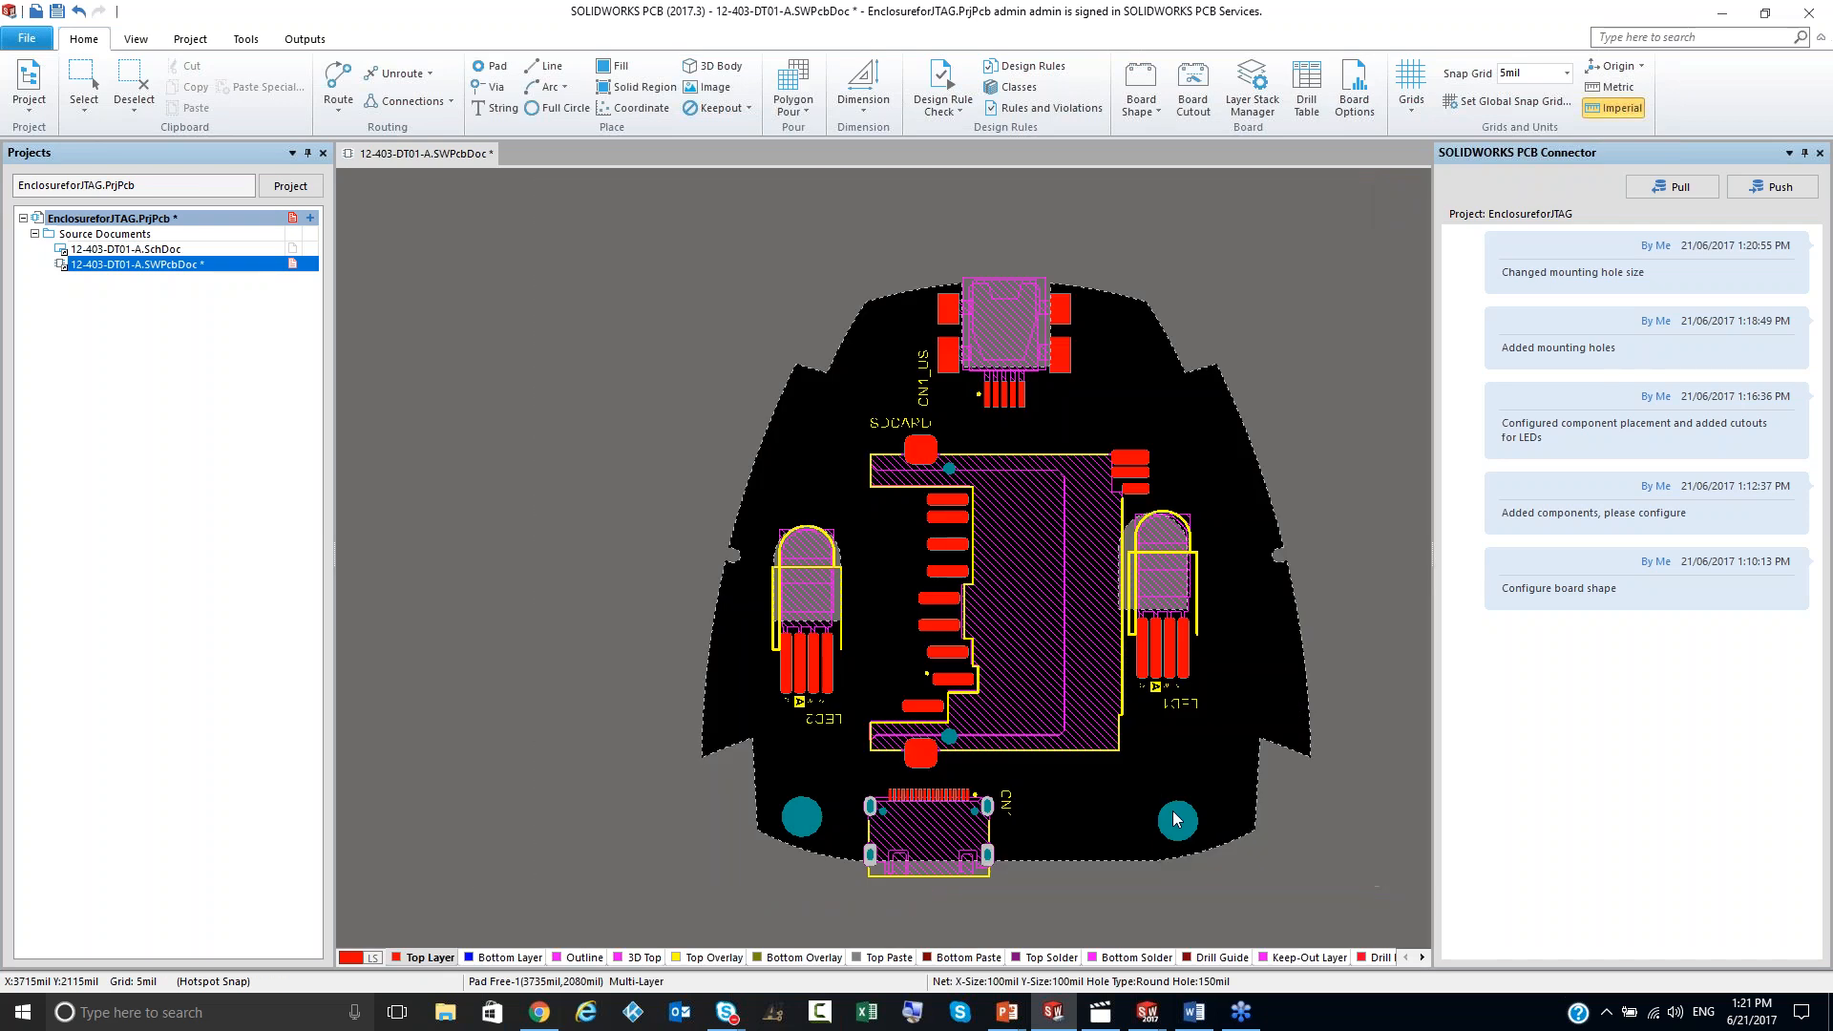
scroll(1327, 749, "up", 2, "ctrl")
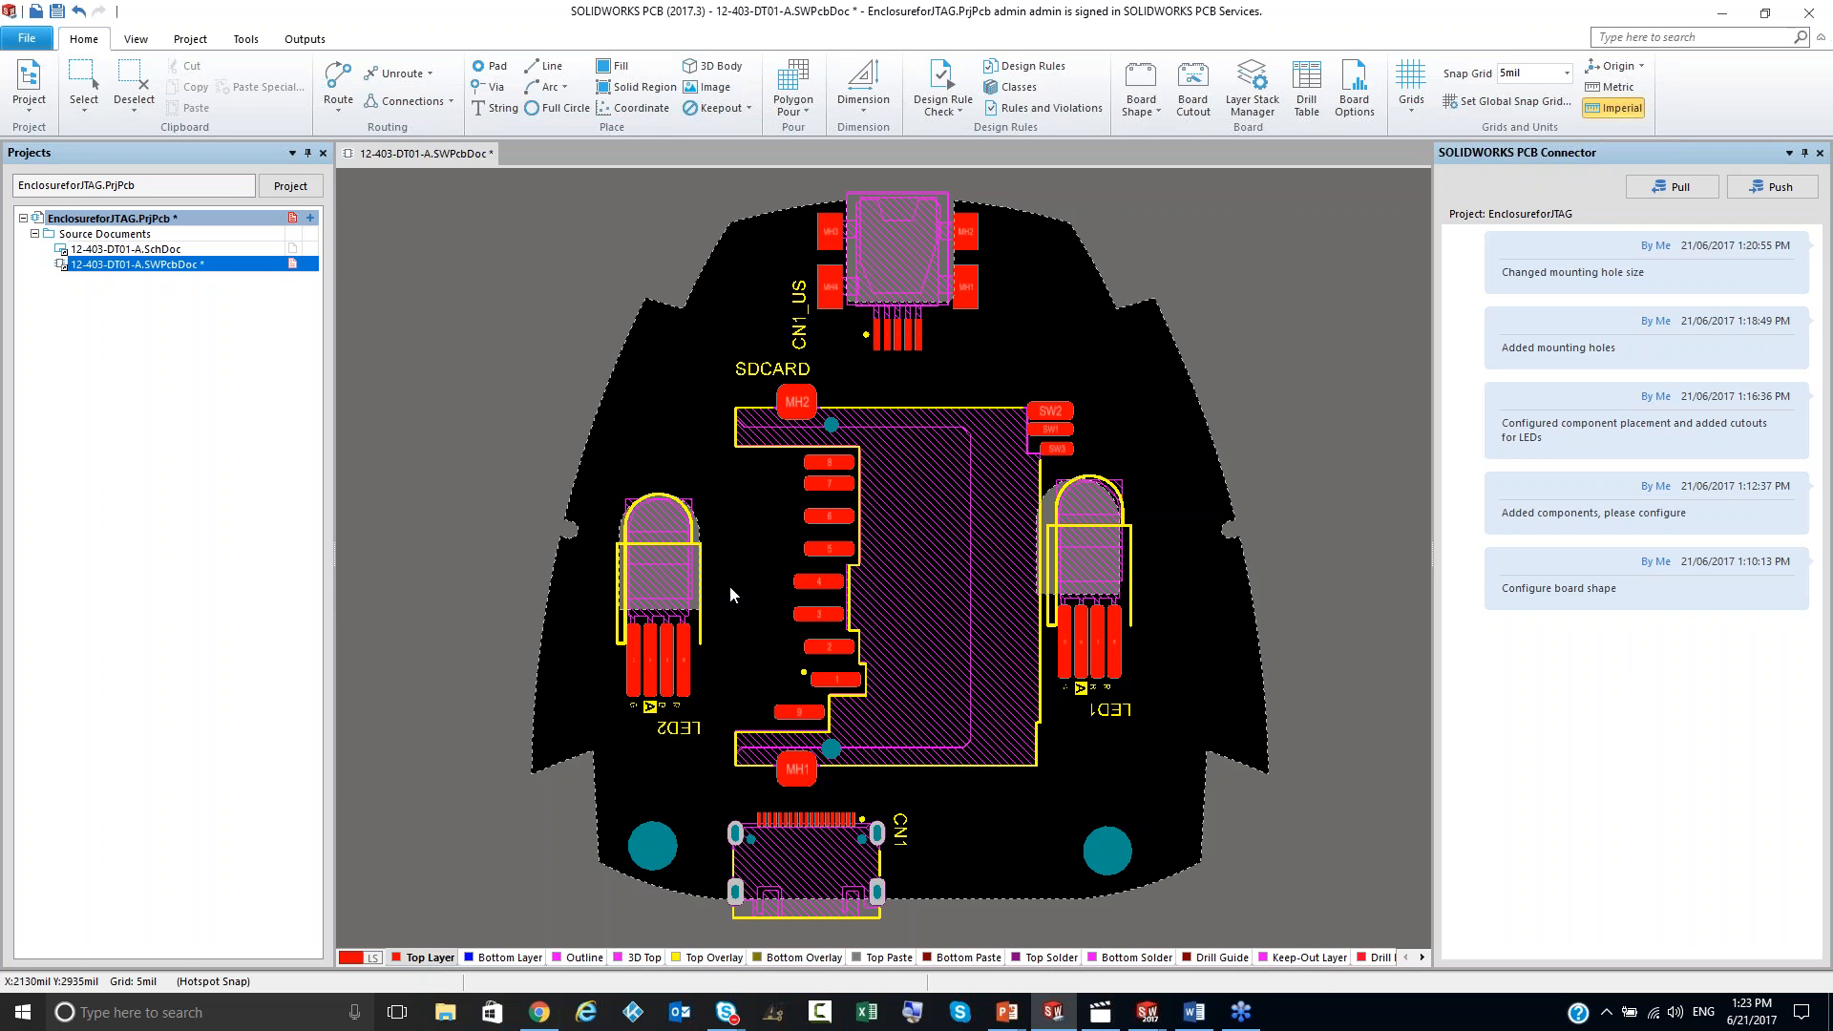
key("alt+Tab")
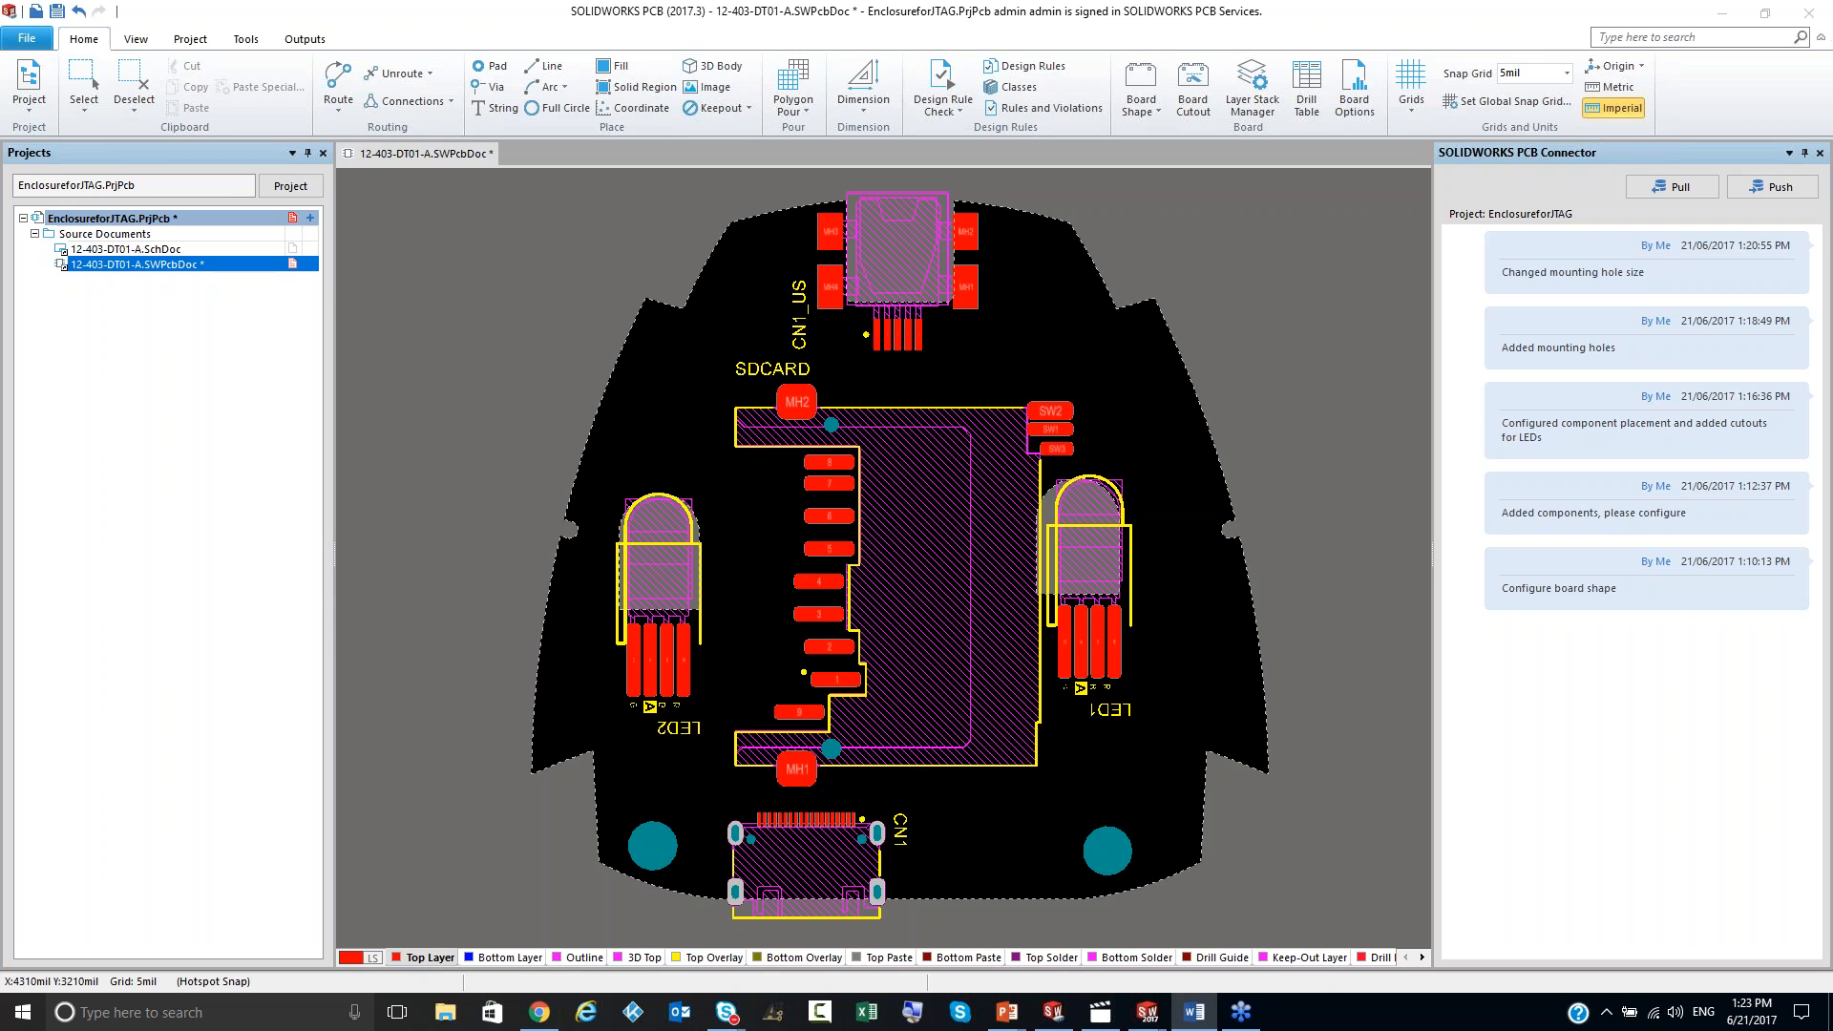
key("XF86AudioRaiseVolume")
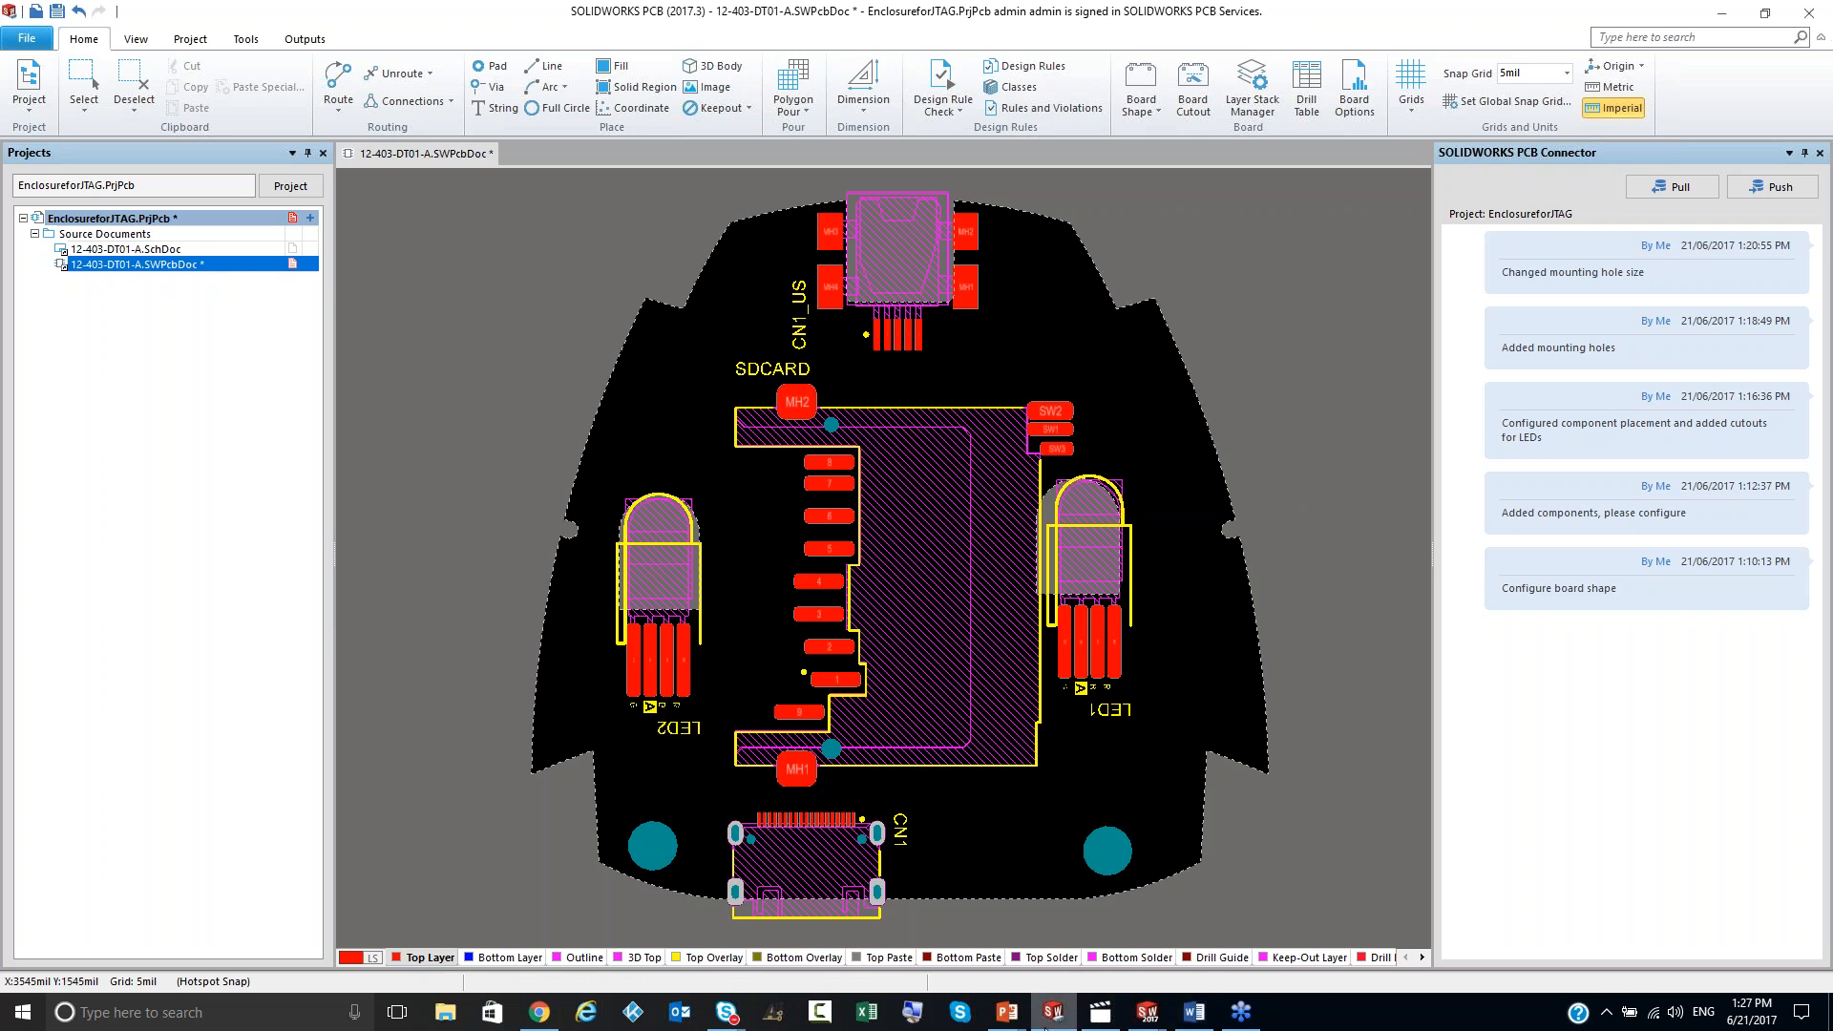
Step: Switch to the 10-403-DT01-A enclosure assembly in SOLIDWORKS and examine the board's mounting holes near the CN1 connector
mouse_move(1153, 996)
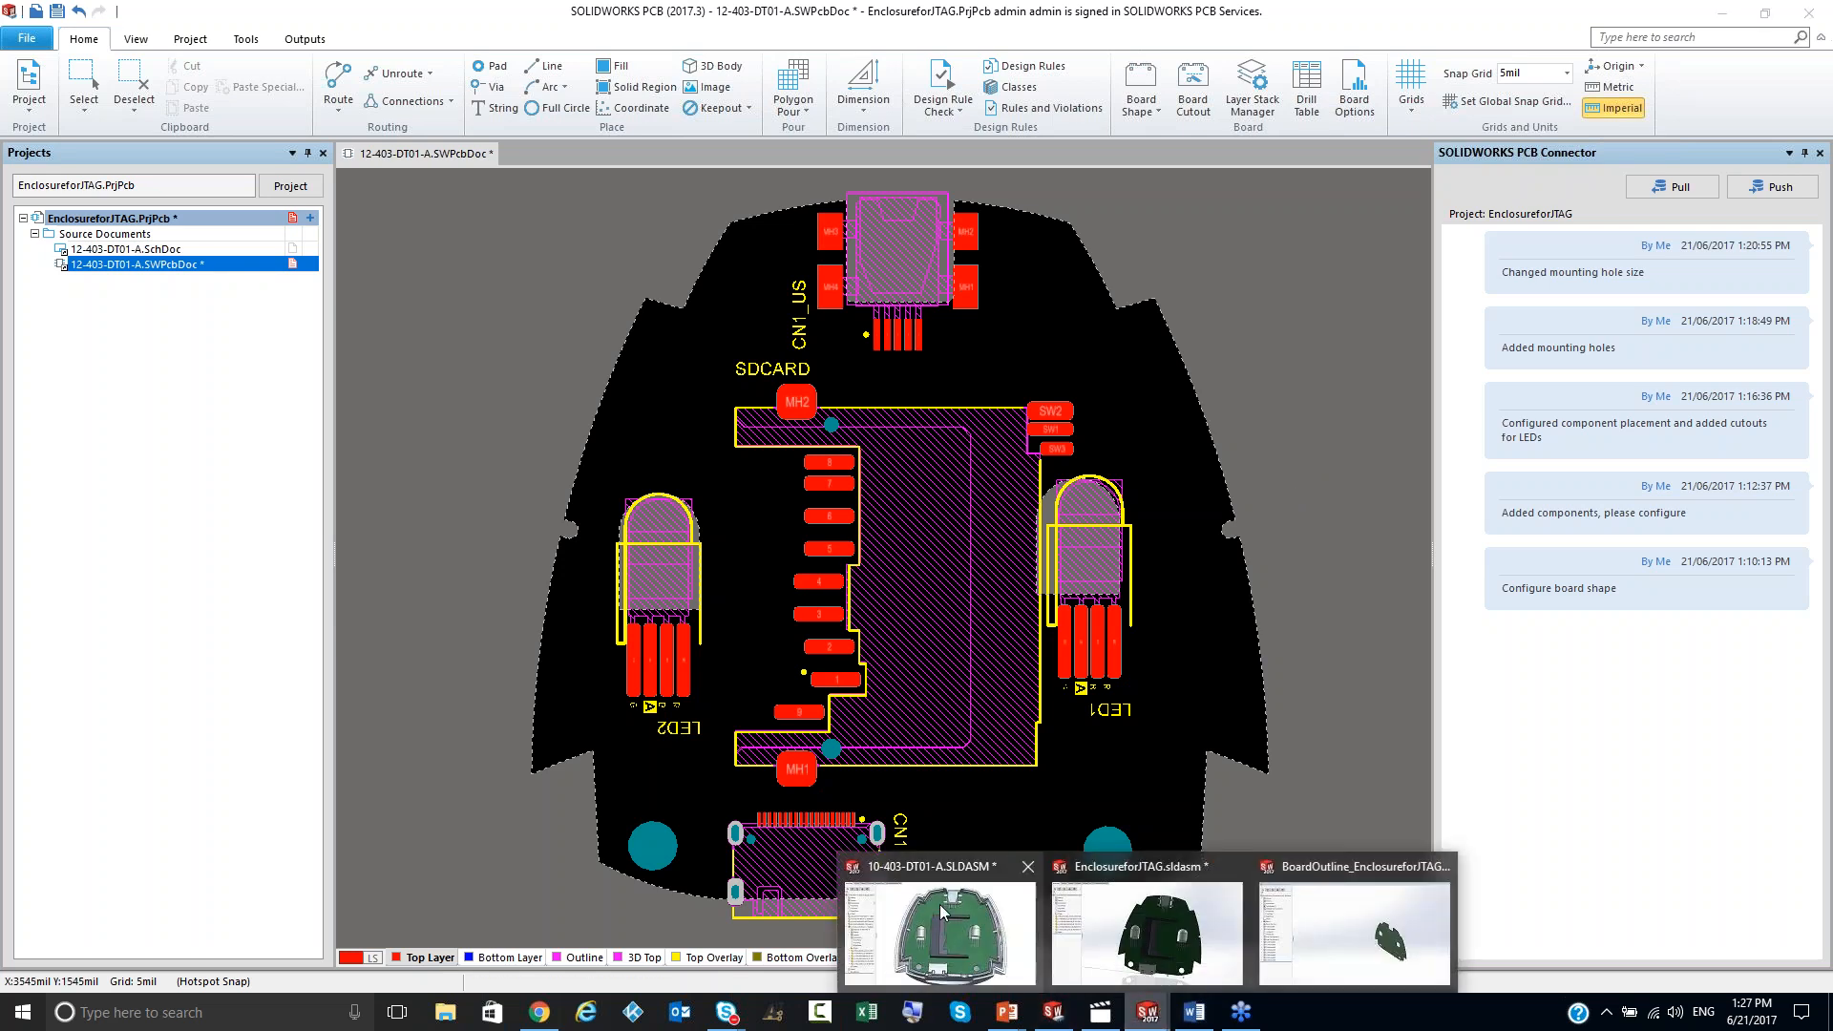
left_click(935, 940)
left_click(1180, 826)
middle_click_drag(764, 764, 771, 795)
scroll(839, 809, "down", 2)
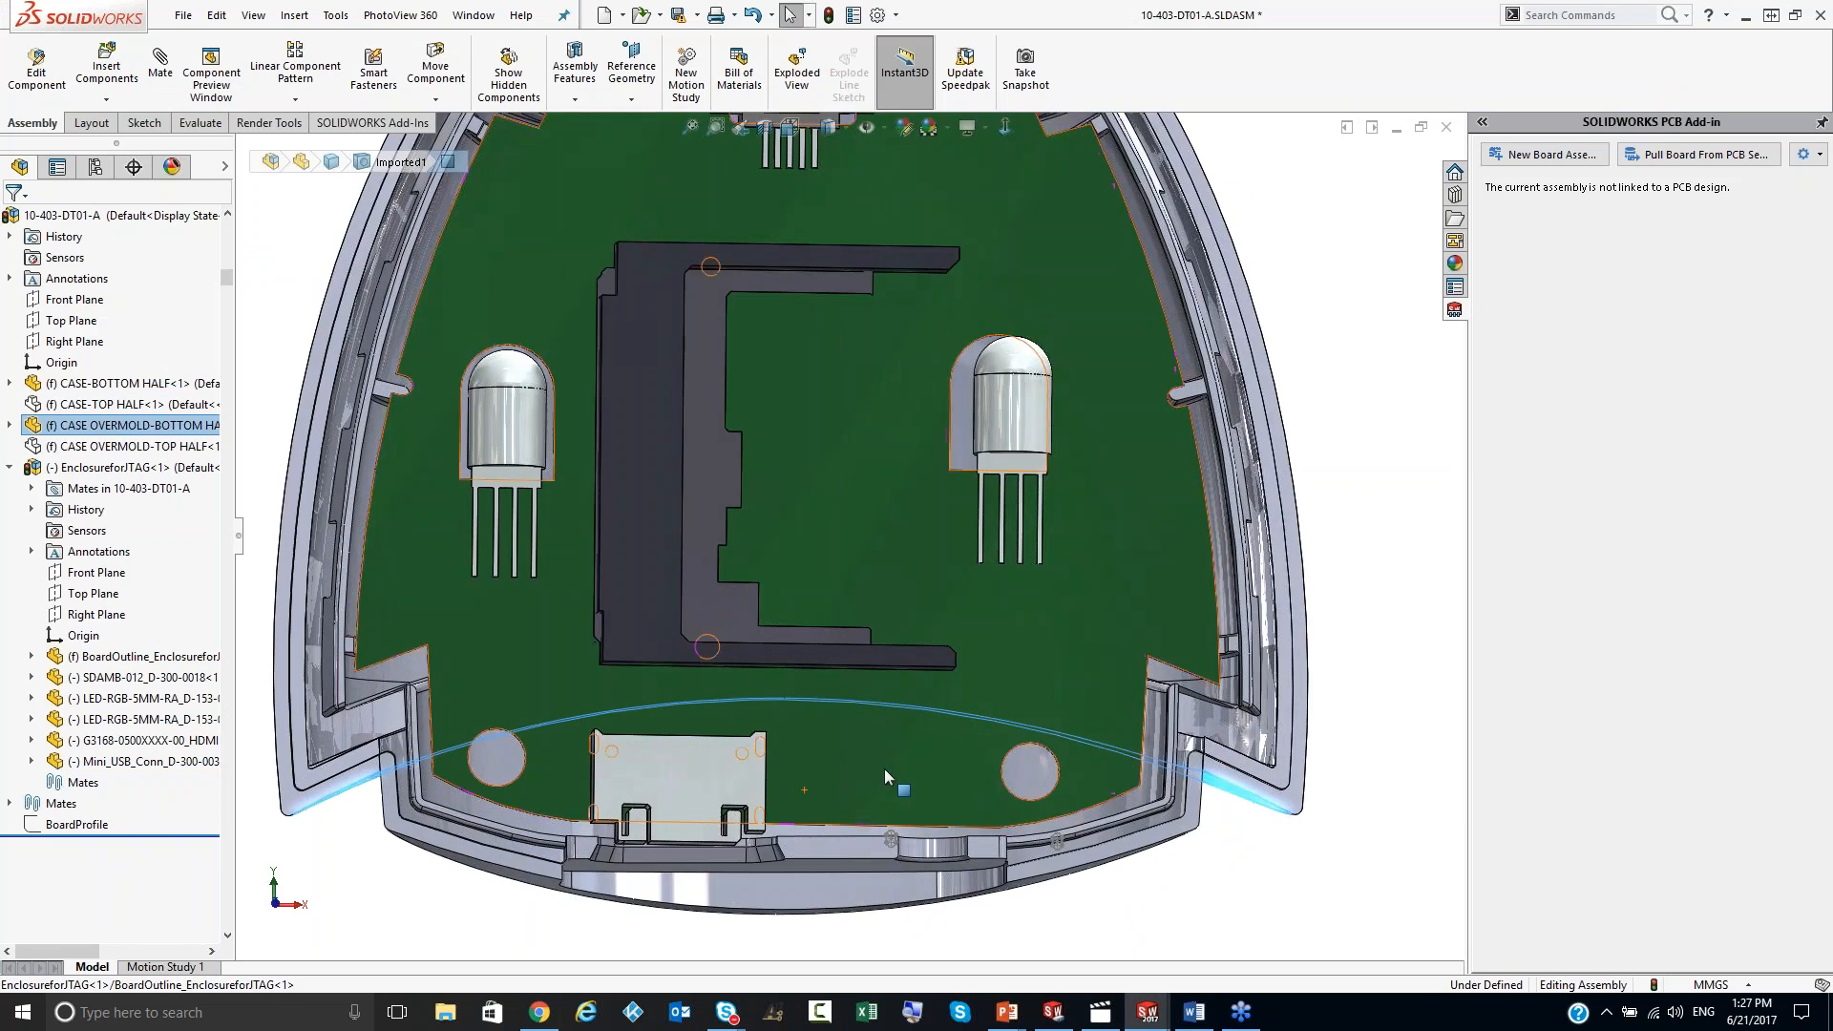